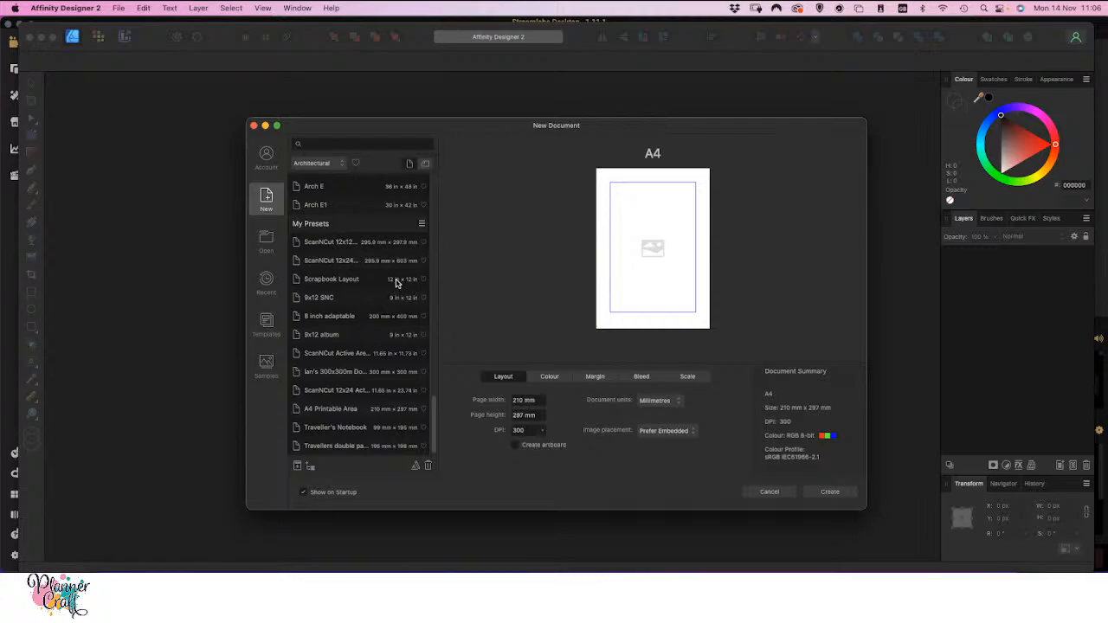
Create a new document preset category named ScanNCut
left_click(310, 468)
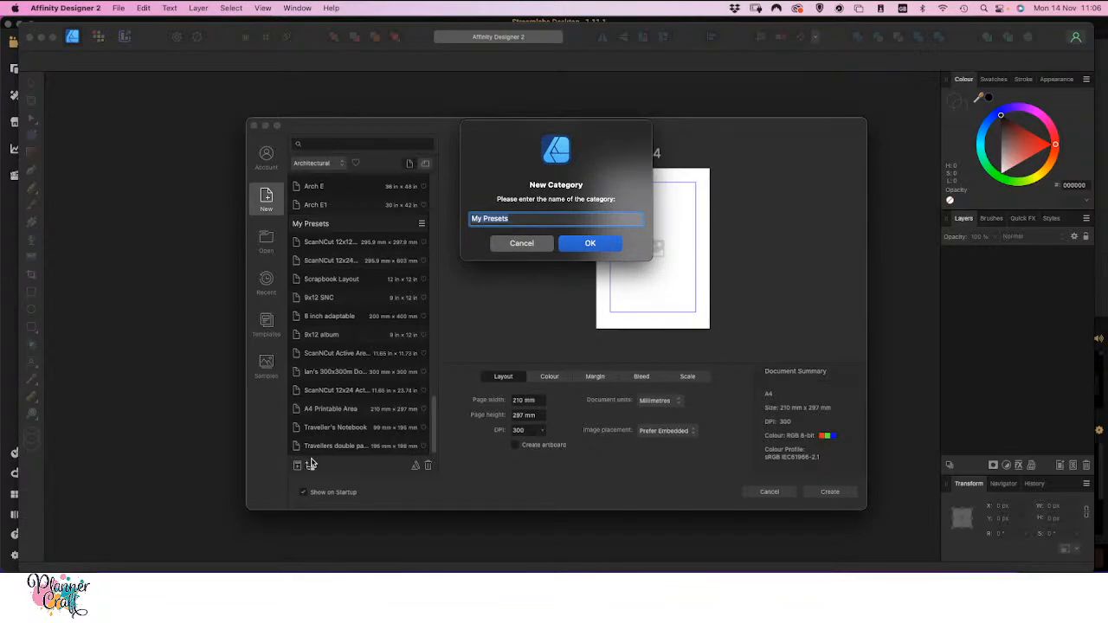
type("ScanNCut")
left_click(585, 244)
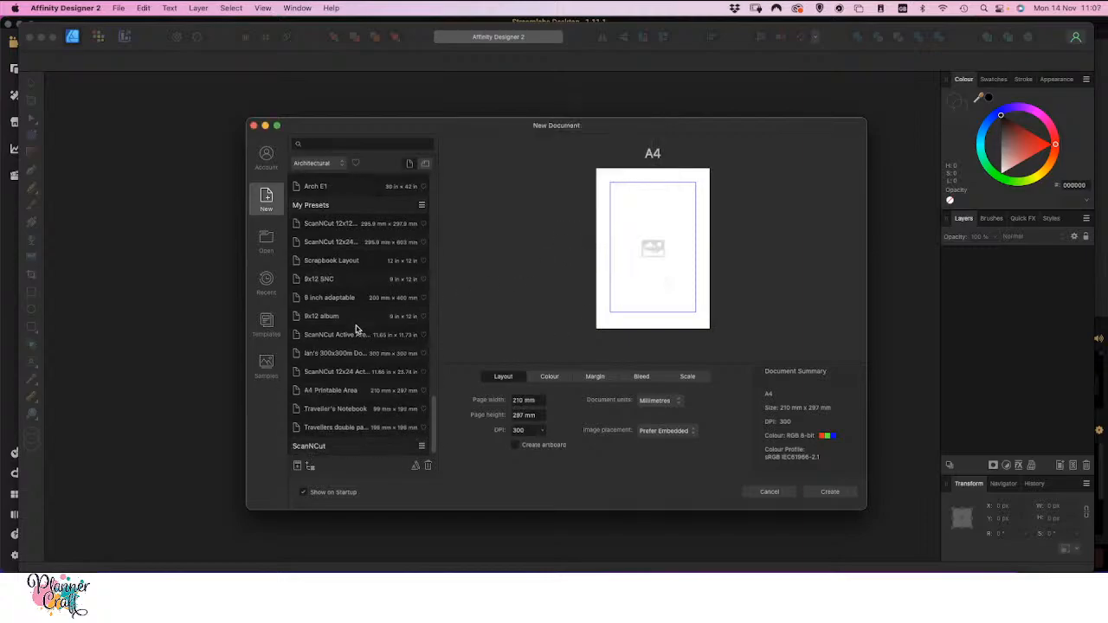
Move the two full-size ScanNCut mat presets, 9x12 SNC and the two ScanNCut active area presets from My Presets into the ScanNCut category
left_click(327, 227)
left_click_drag(327, 227, 345, 448)
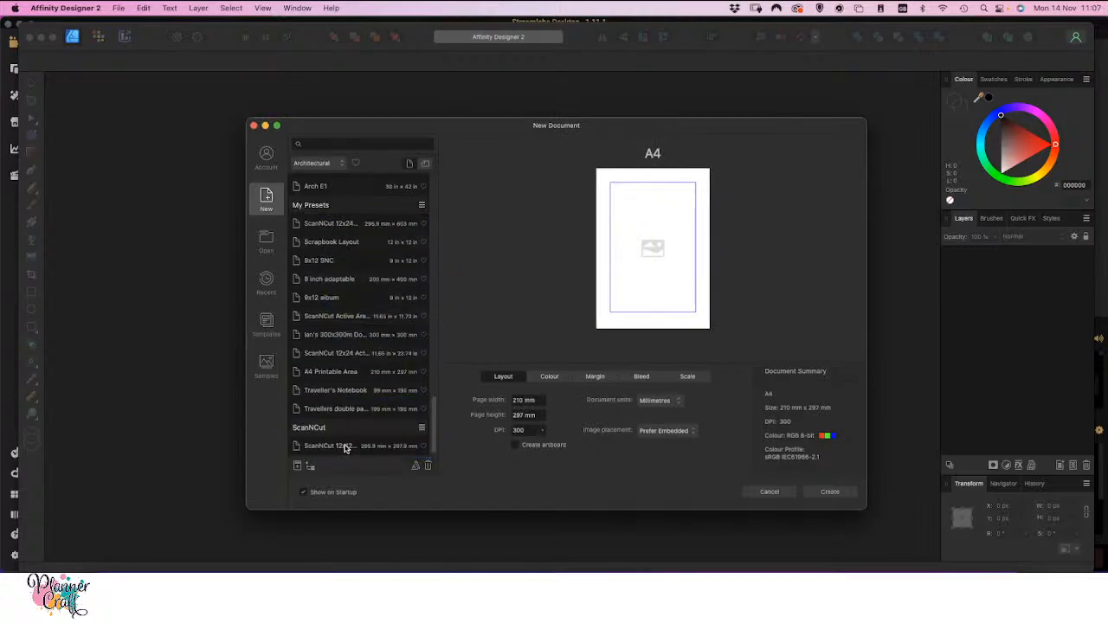
left_click_drag(331, 226, 353, 430)
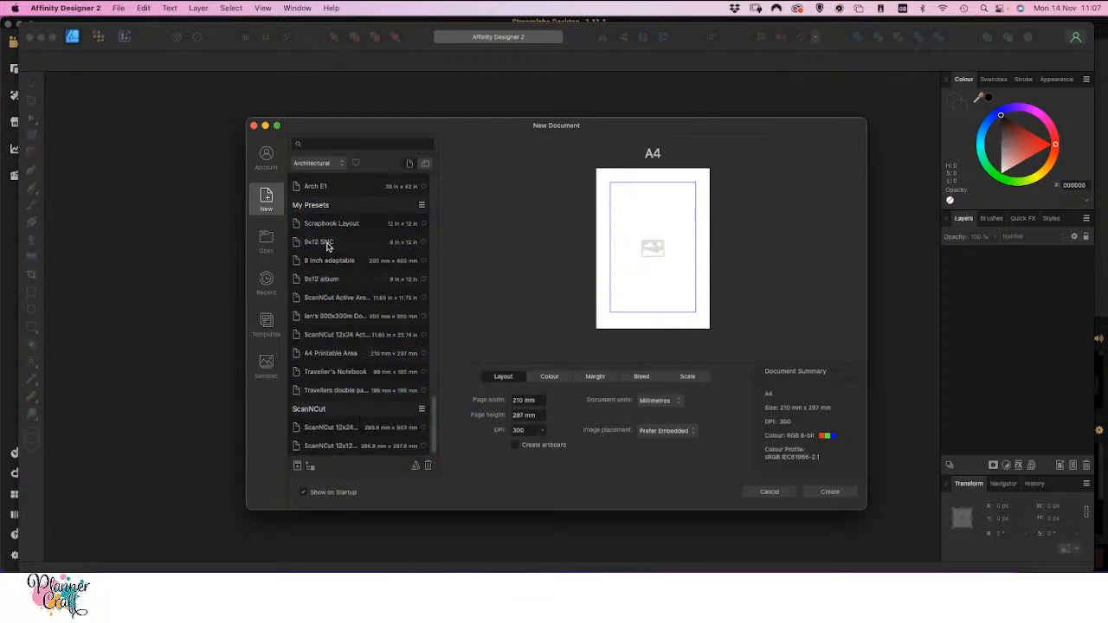
left_click_drag(327, 246, 364, 398)
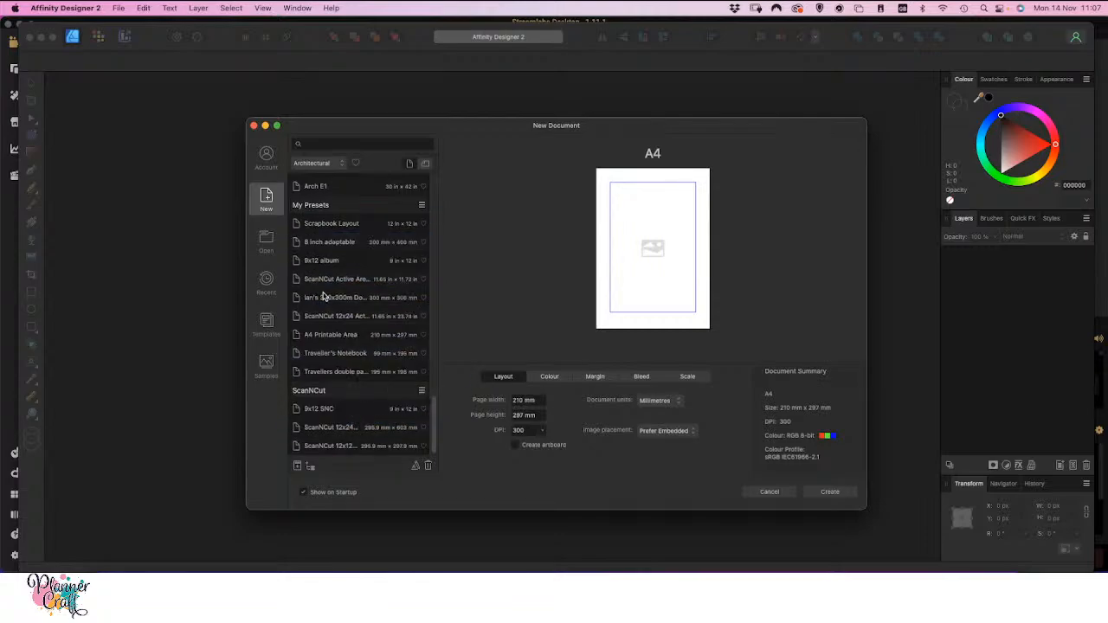
left_click_drag(329, 284, 341, 394)
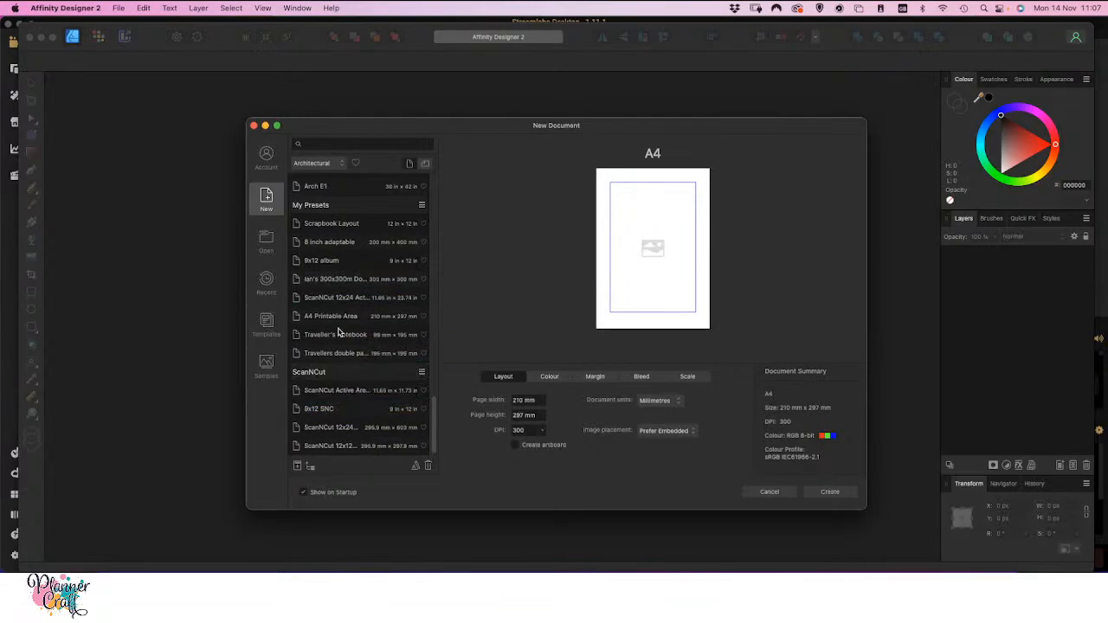
left_click_drag(334, 297, 345, 375)
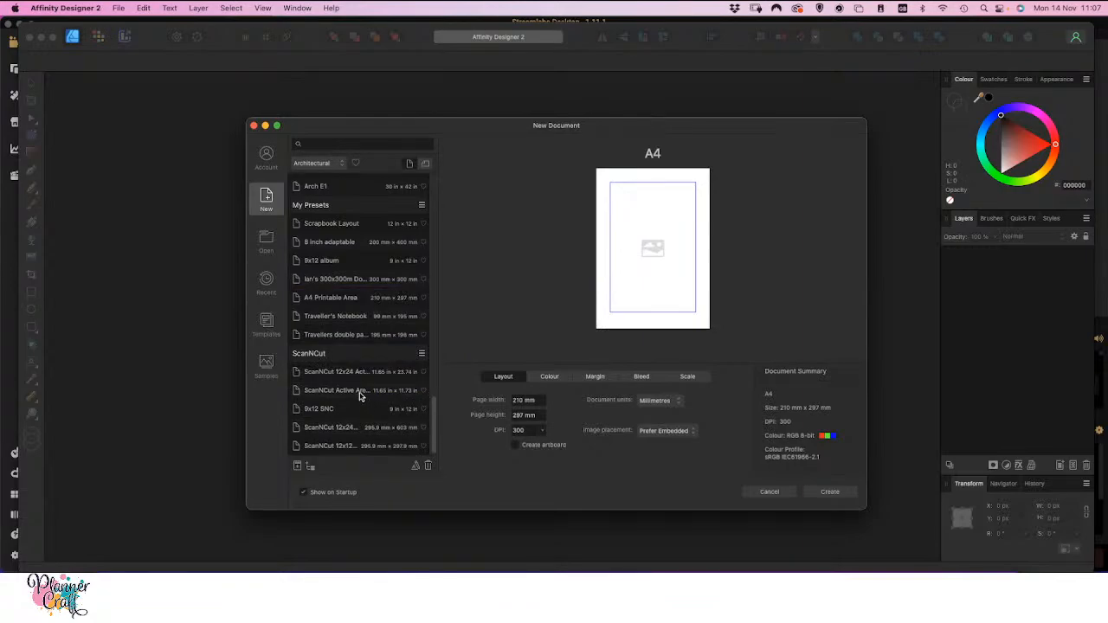
Create a new document from the ScanNCut 12x12 Mat Active Area preset
left_click(339, 447)
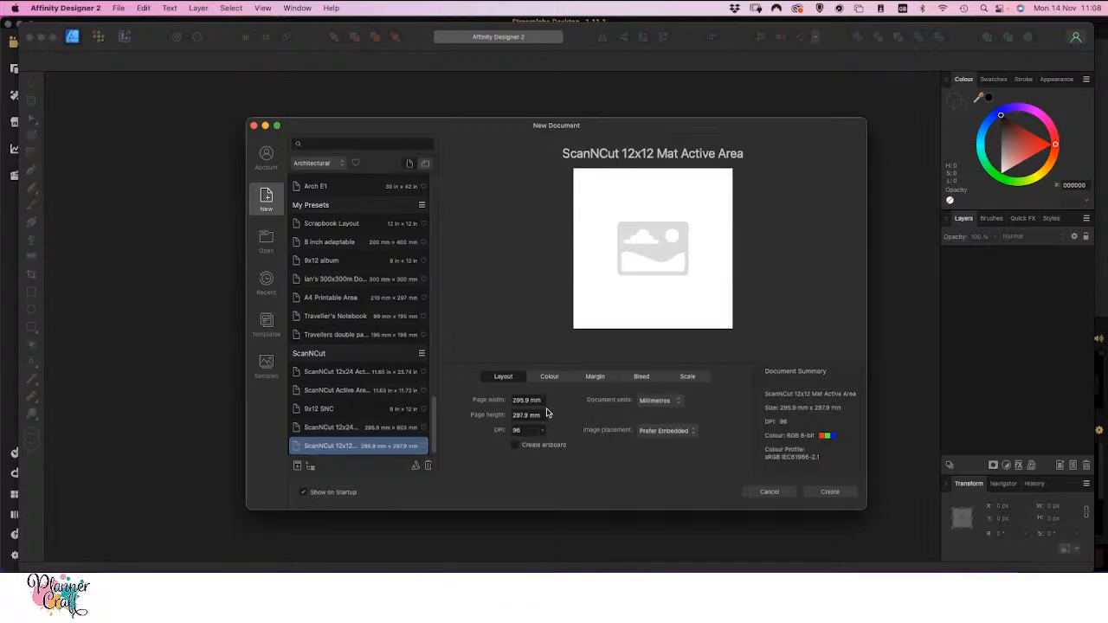
left_click(825, 490)
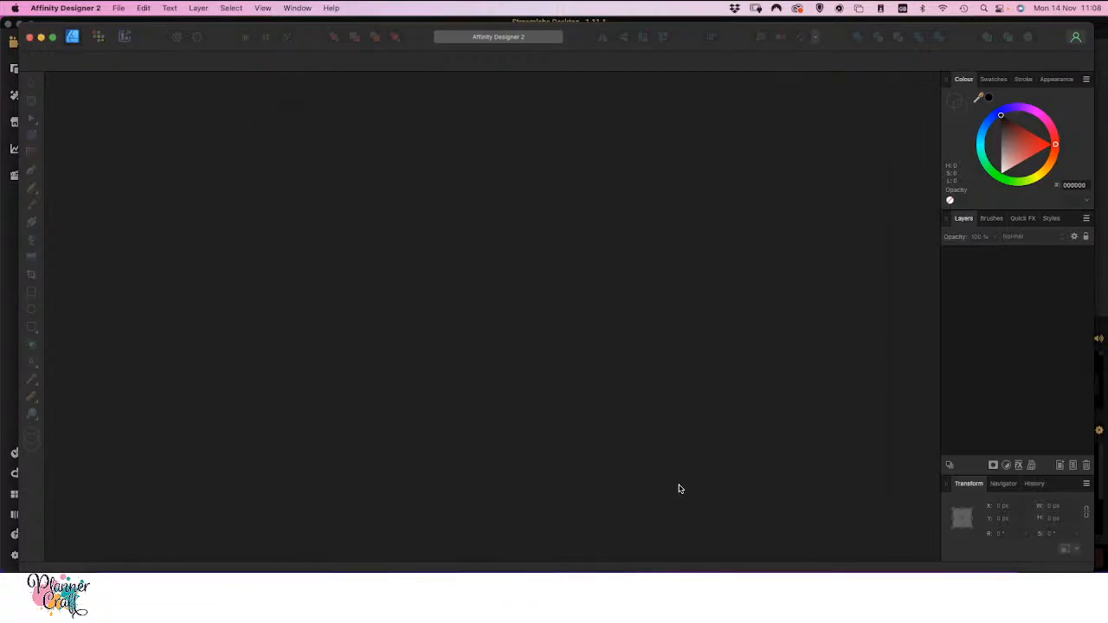
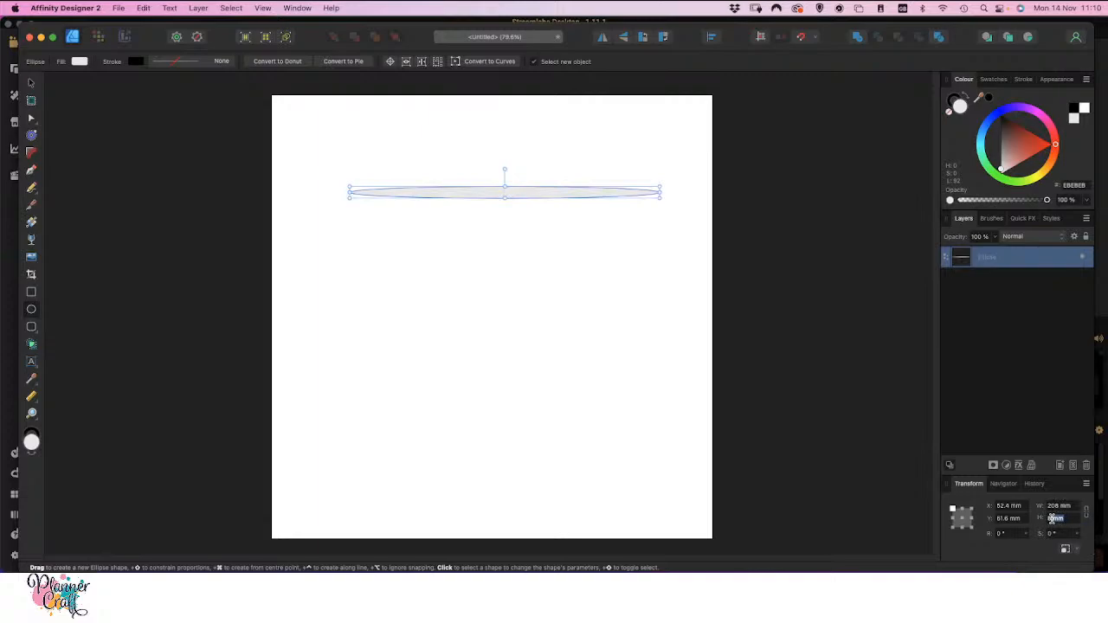
Set the ellipse's height to 208 mm and move the circle to the upper-left area of the page
type("208")
key("Return")
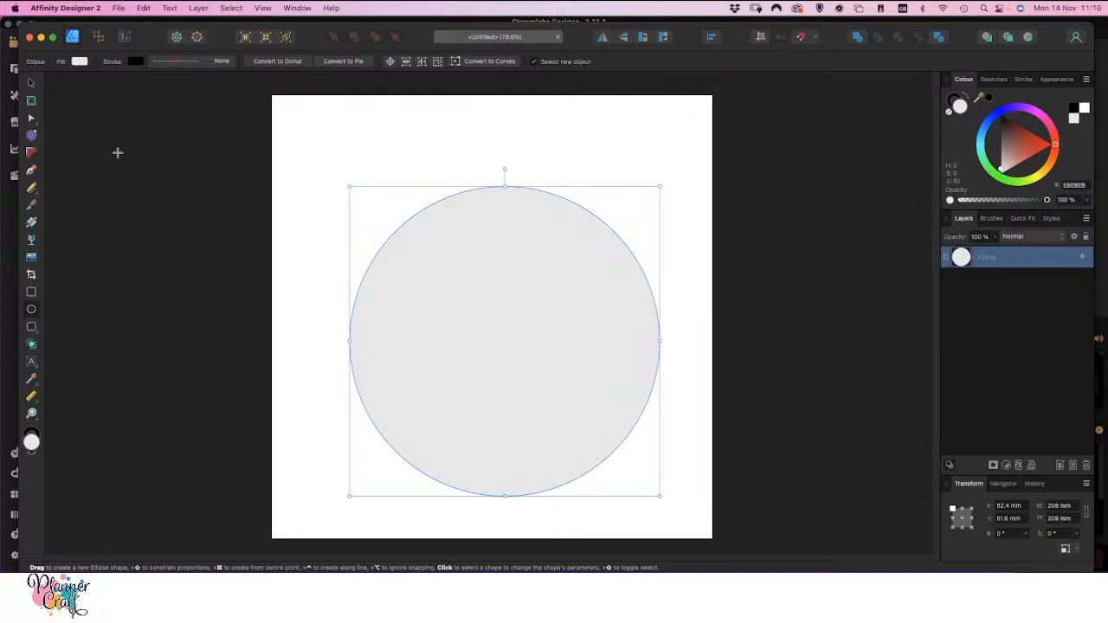
left_click(32, 82)
left_click_drag(429, 262, 359, 181)
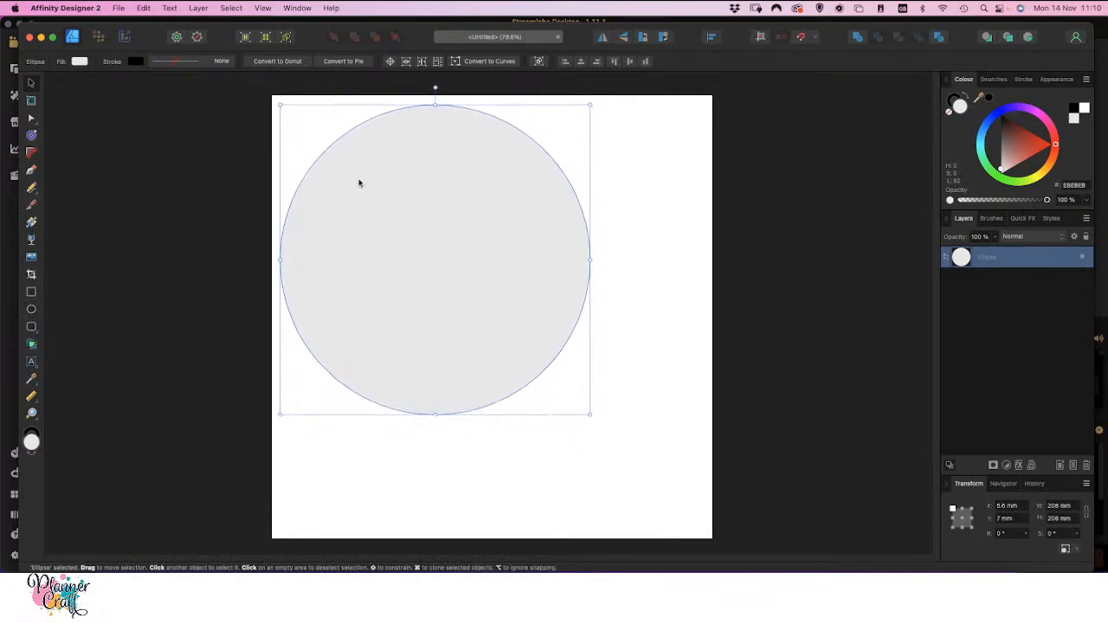
left_click(631, 220)
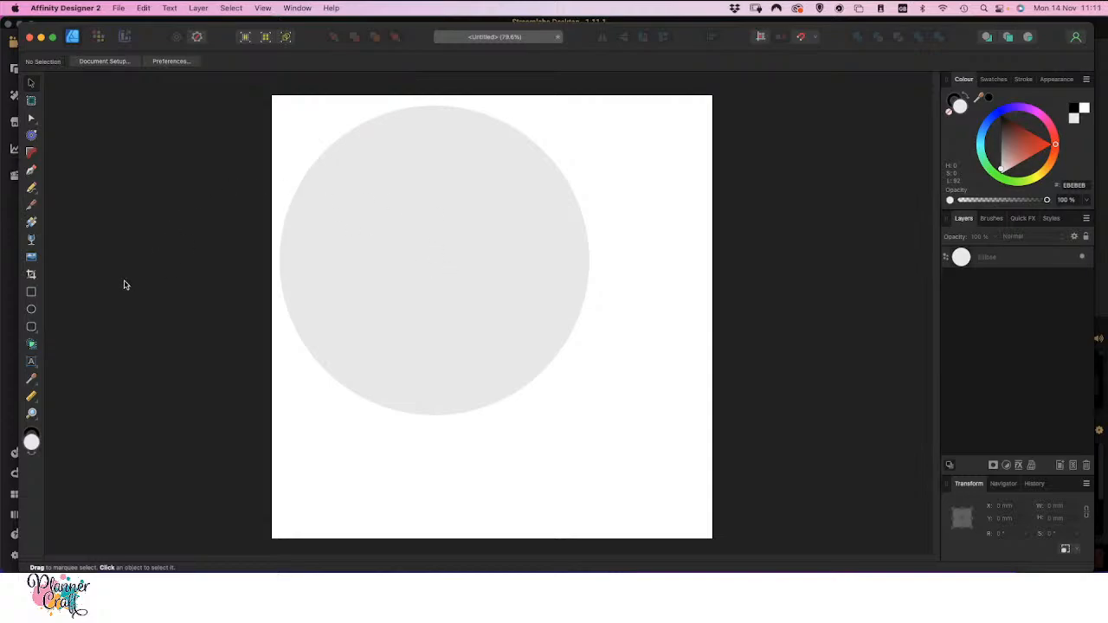
Draw a six-sided square star about 109 by 114 mm over the circle's upper-left area, with its cutout increased to 91%
left_click(32, 328)
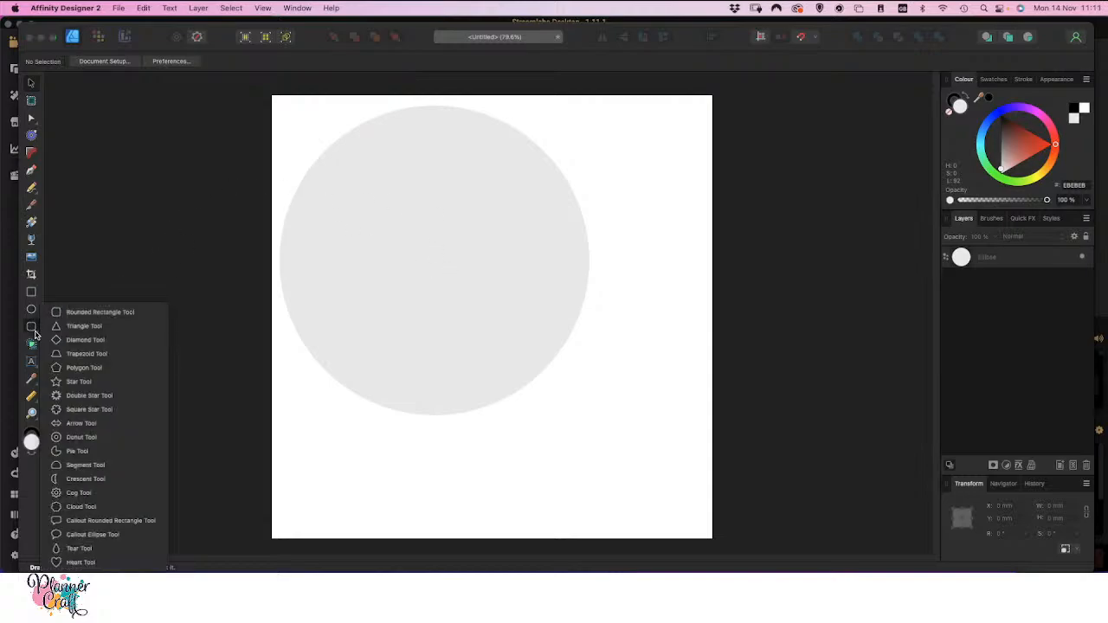
left_click(74, 410)
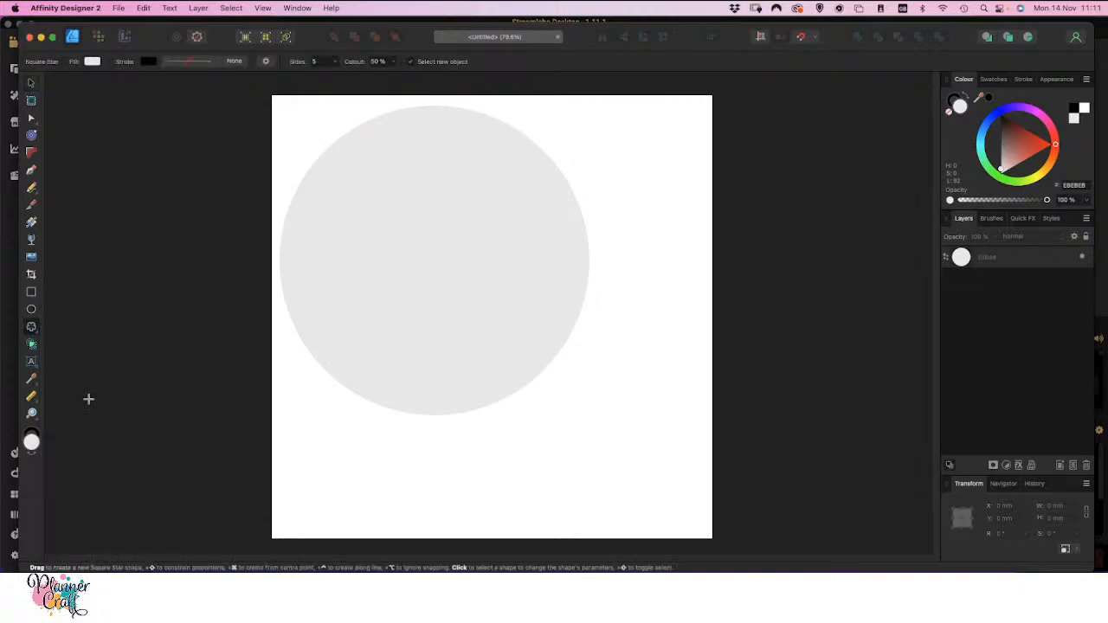
left_click(313, 62)
left_click(334, 66)
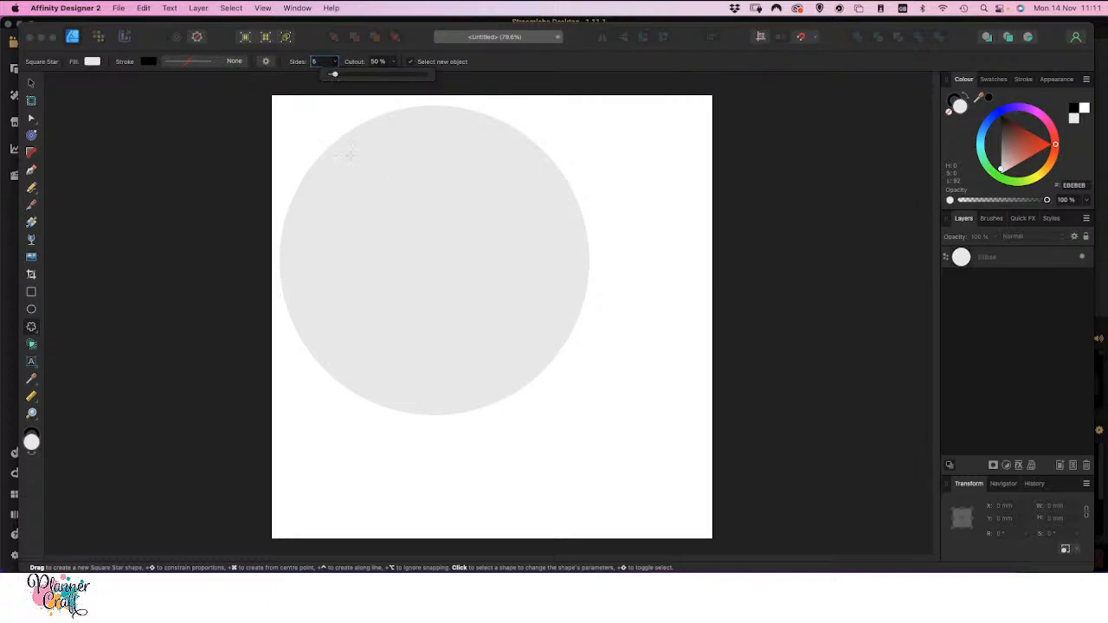
left_click_drag(303, 129, 464, 297)
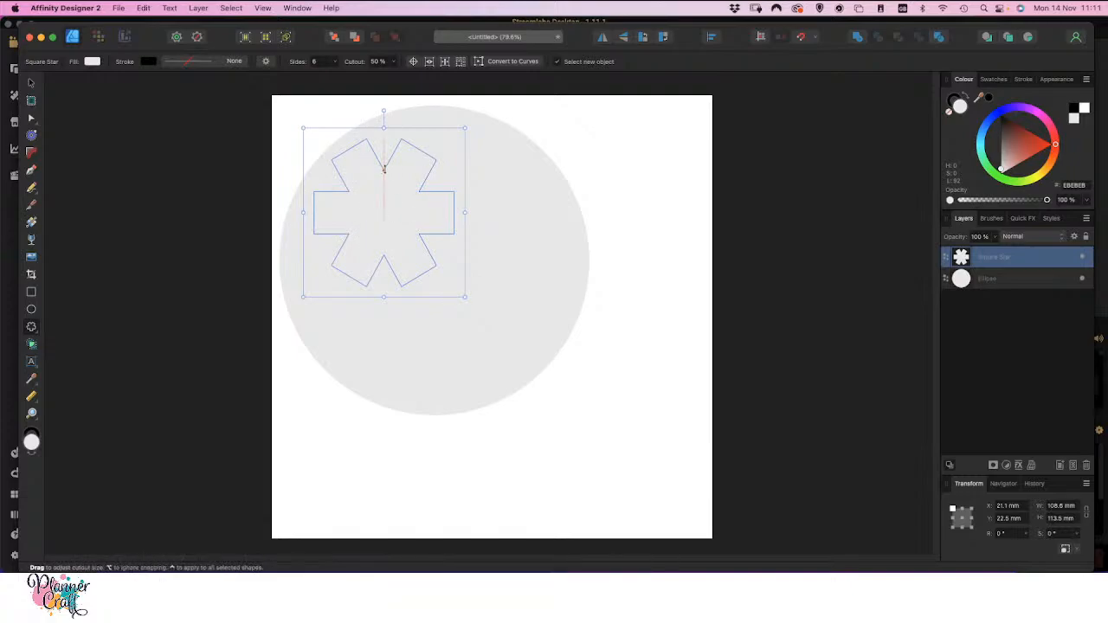
left_click_drag(385, 169, 384, 199)
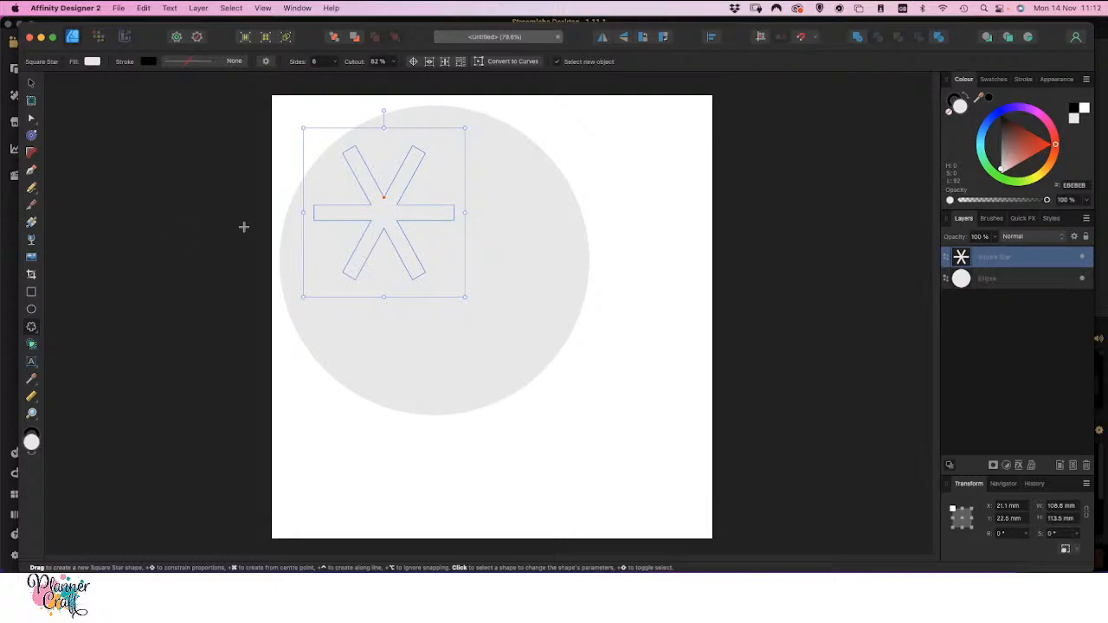
left_click_drag(383, 200, 383, 206)
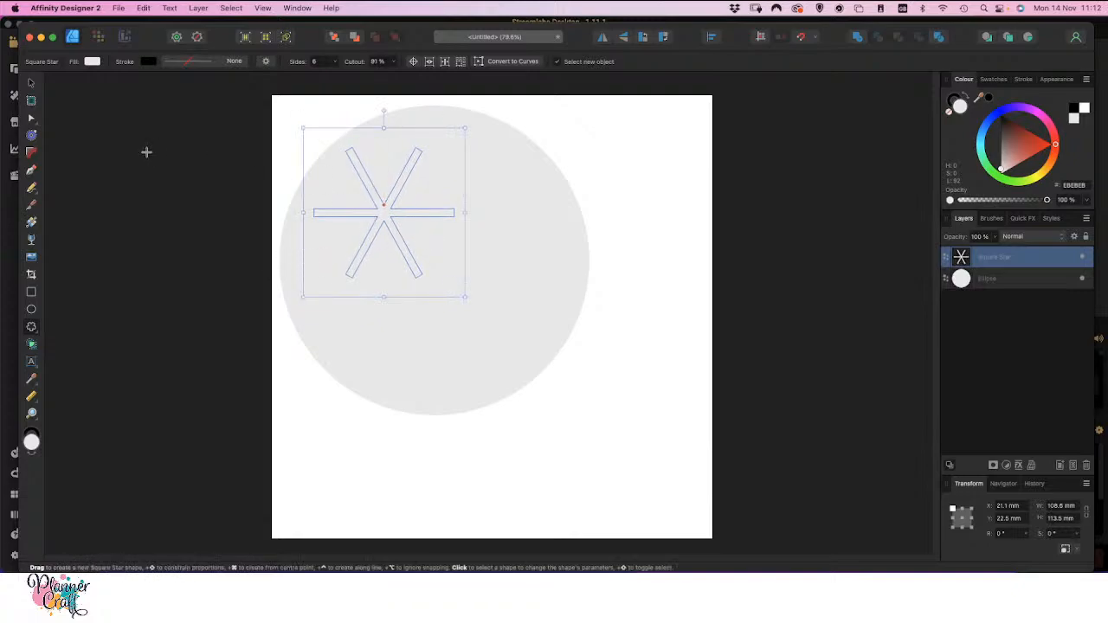
Fill the square star with blue 0700FF using the HSL Colour Wheel
left_click(92, 62)
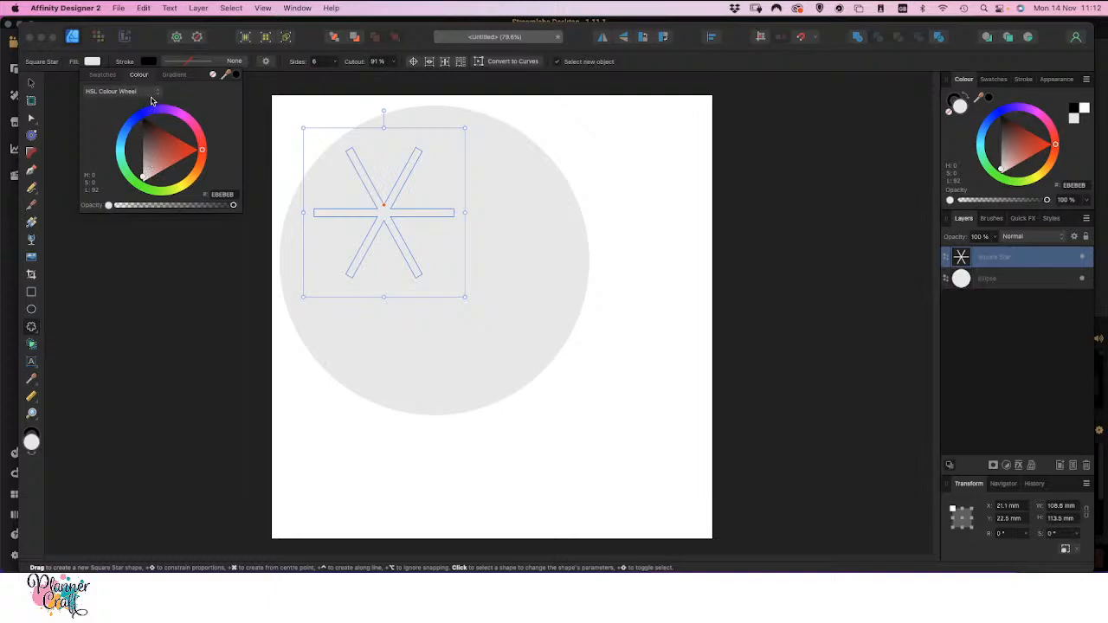
left_click(157, 92)
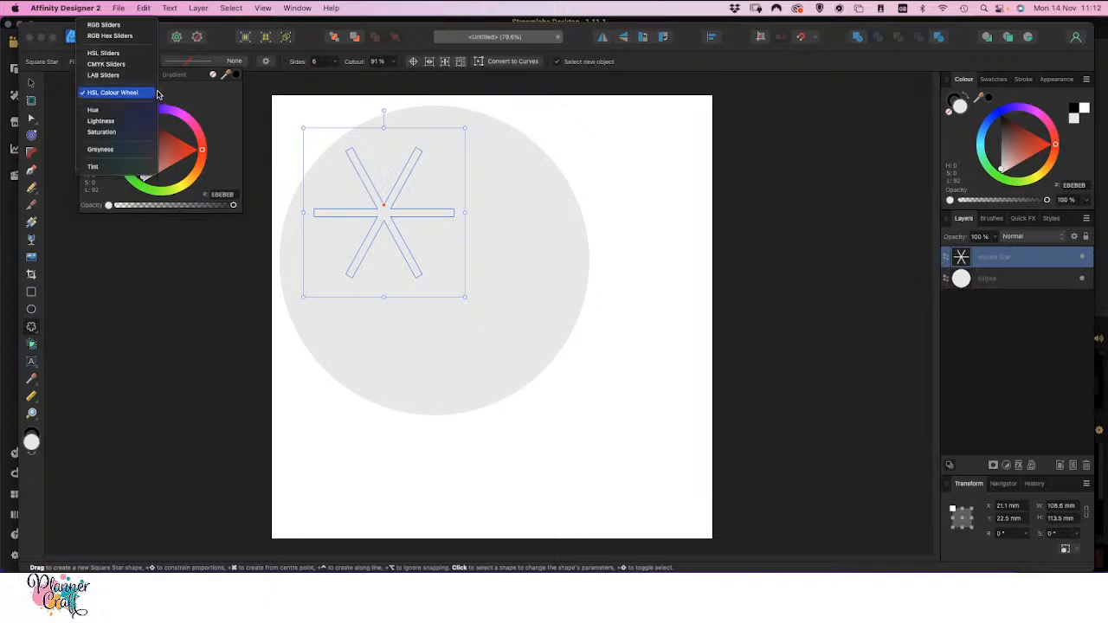
left_click(201, 97)
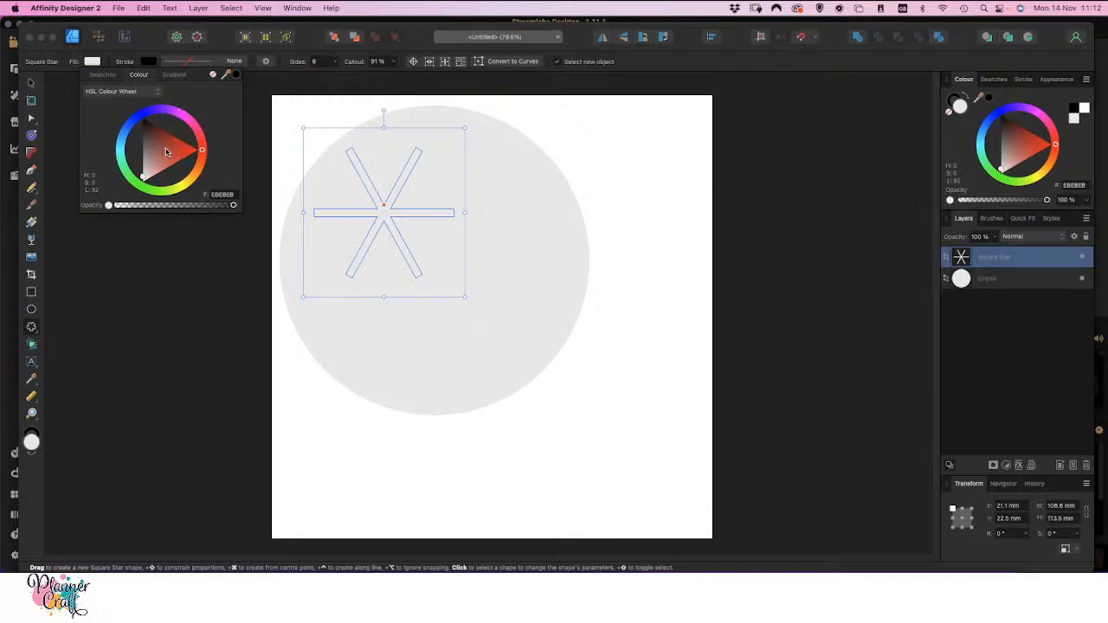
left_click(157, 94)
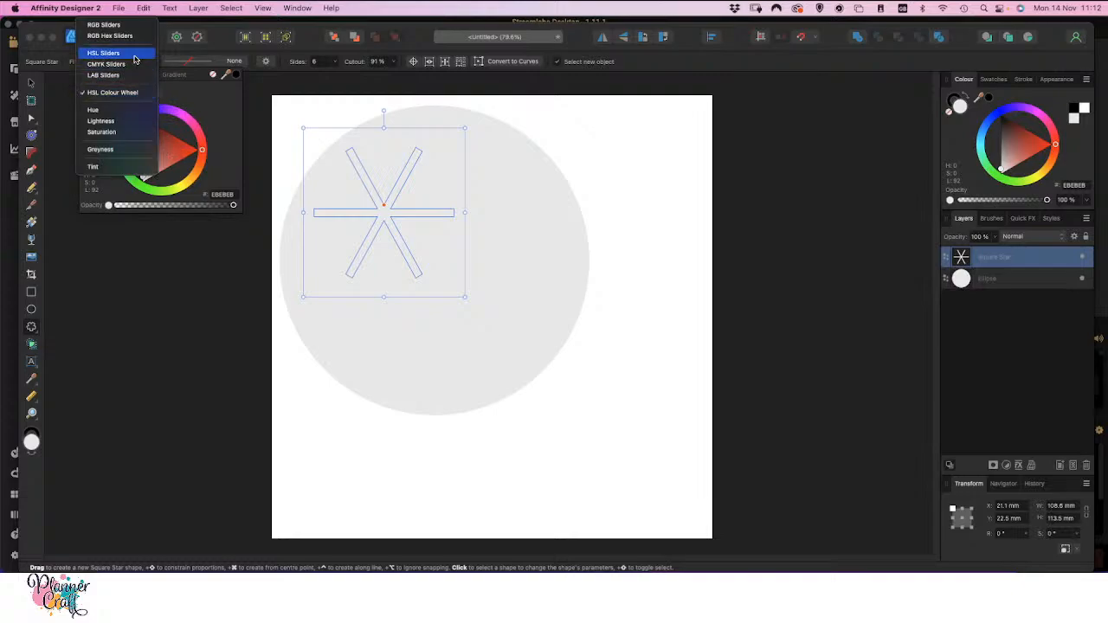
left_click(103, 53)
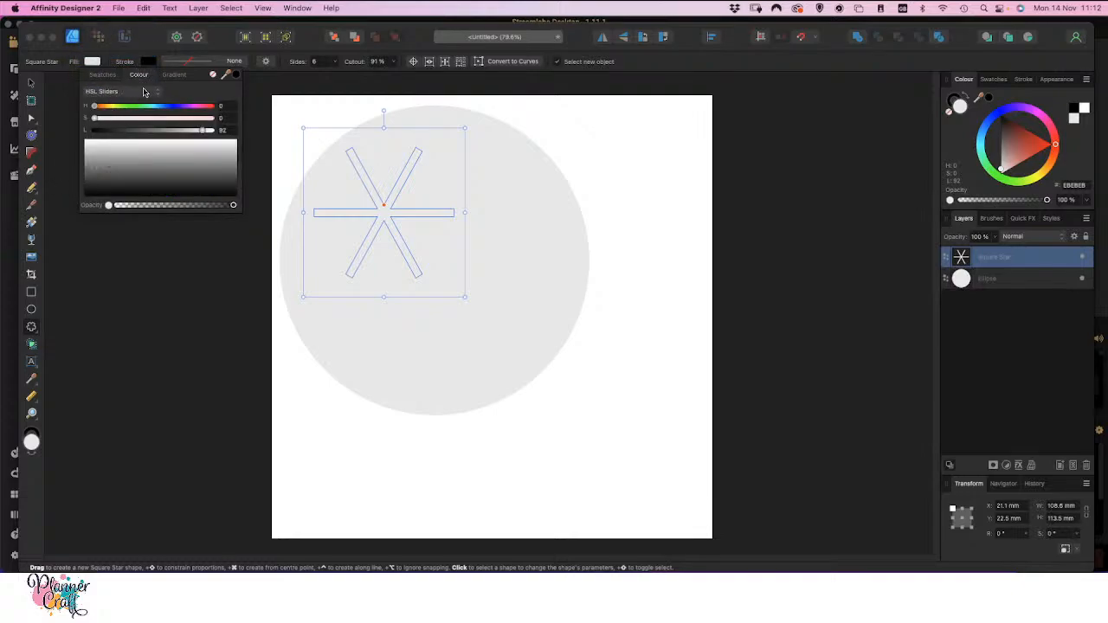
left_click(158, 92)
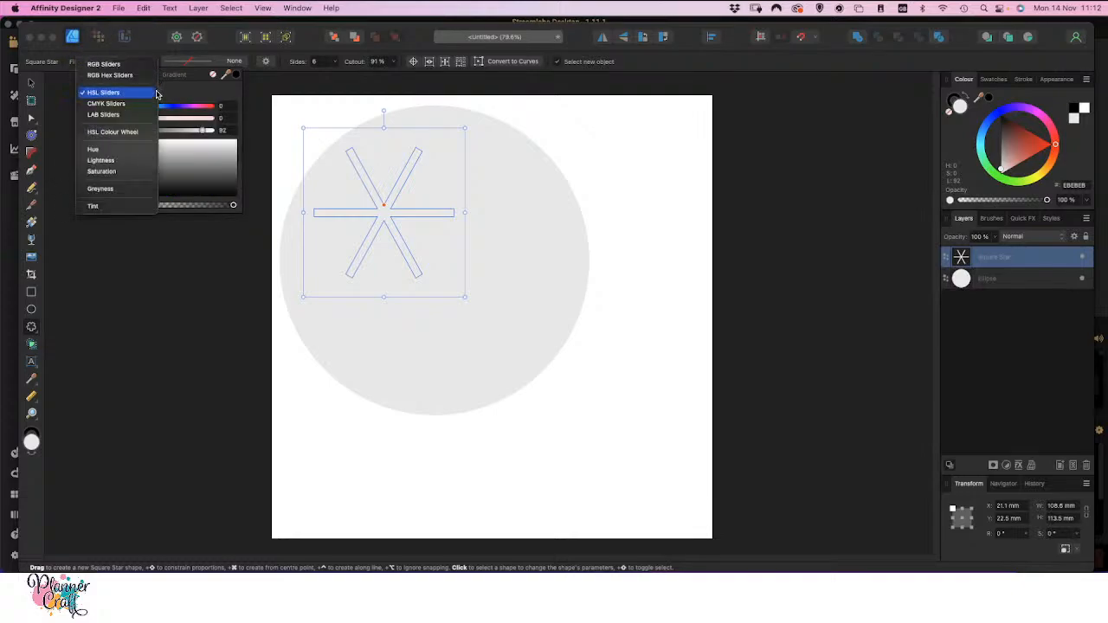
left_click(124, 134)
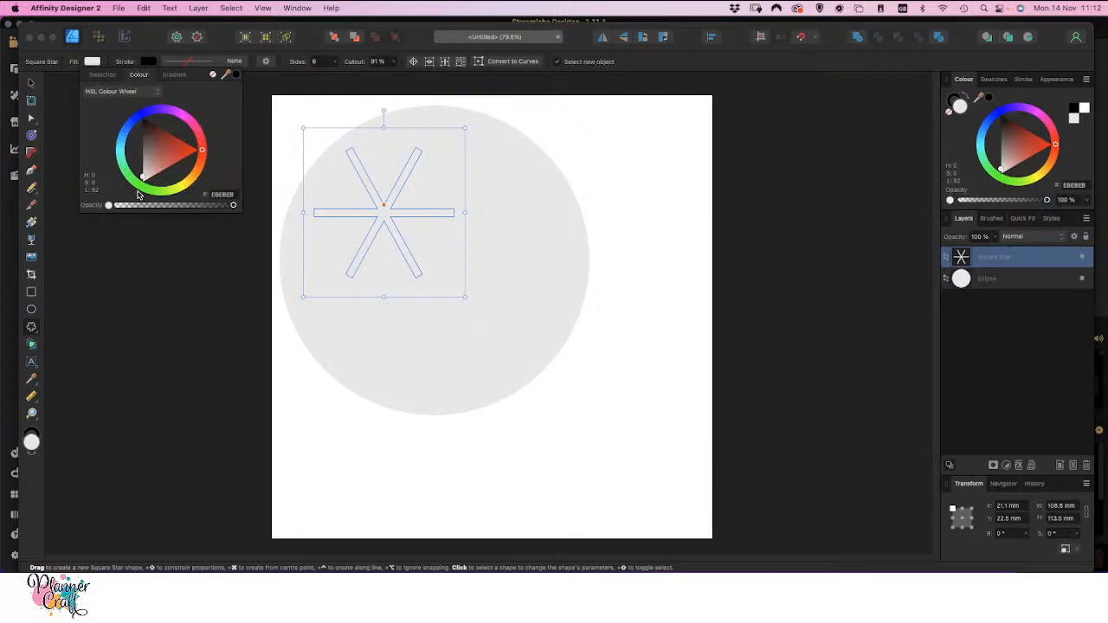
left_click(140, 117)
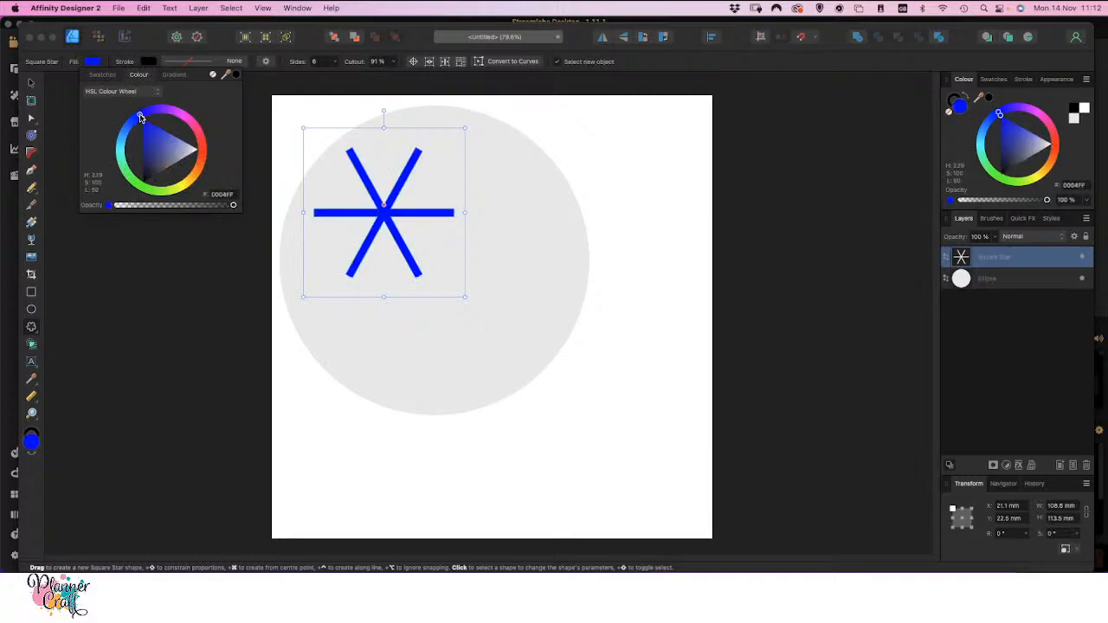
mouse_move(140, 117)
left_mouse_down()
mouse_move(156, 116)
mouse_move(143, 117)
left_mouse_up()
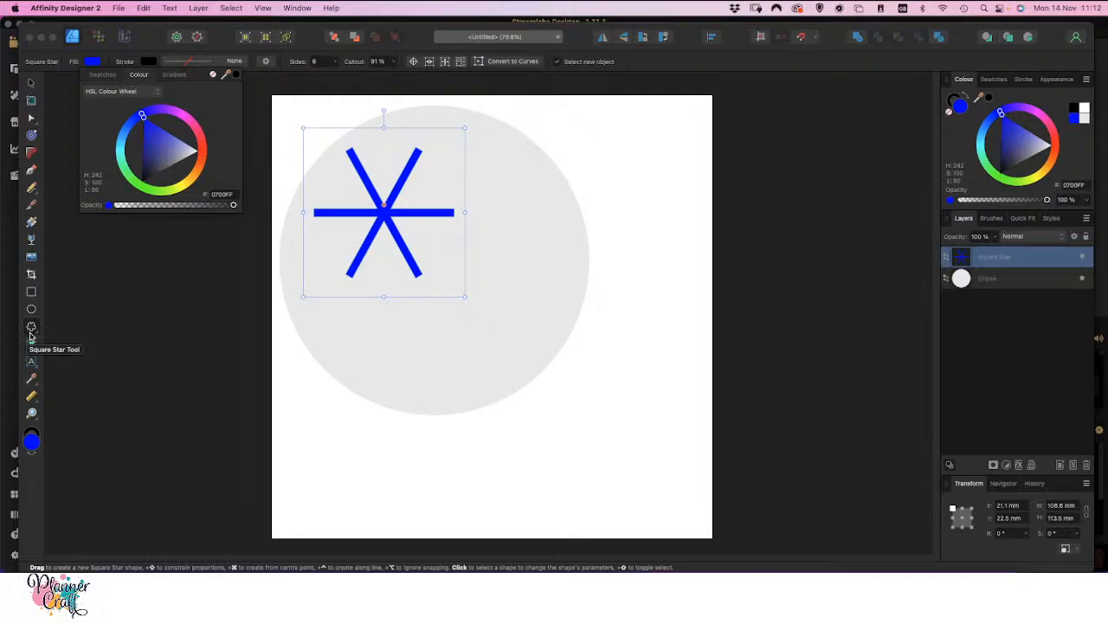
Draw a triangle about 13 by 19 mm and fit it onto the tip of the star's upper-left arm, rotated about 29.4° to match
left_click(31, 328)
left_click(32, 328)
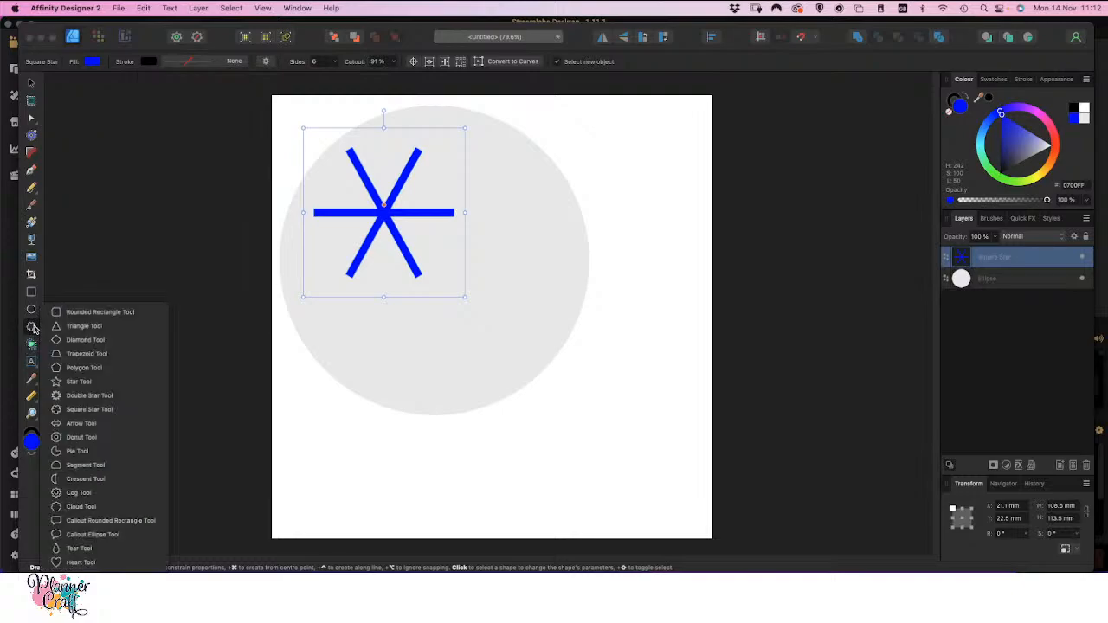
left_click(84, 326)
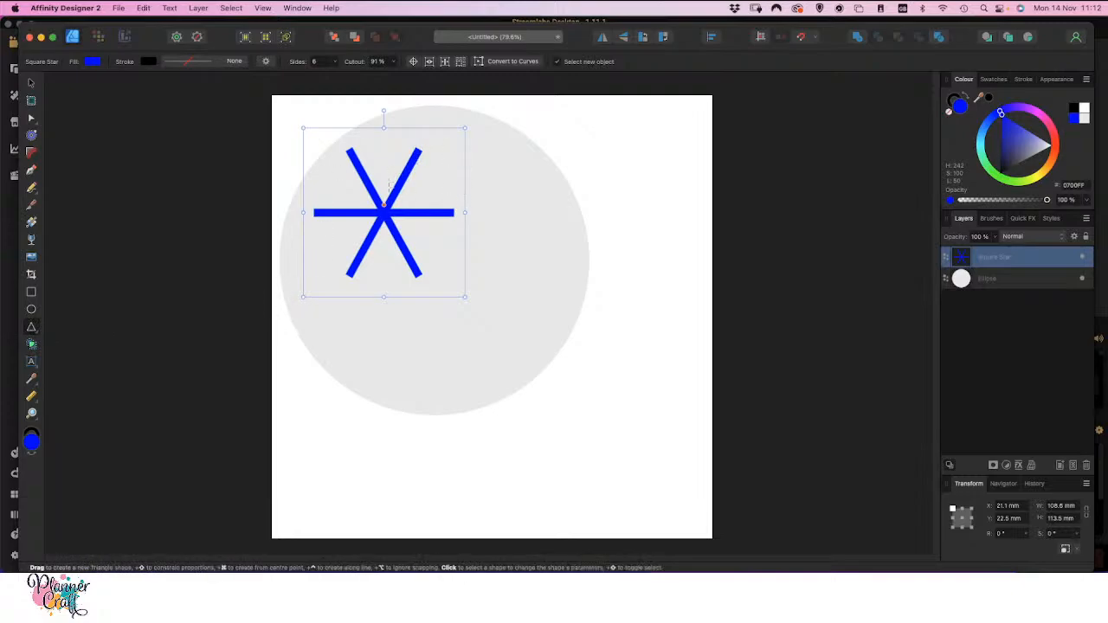
left_click_drag(482, 168, 502, 197)
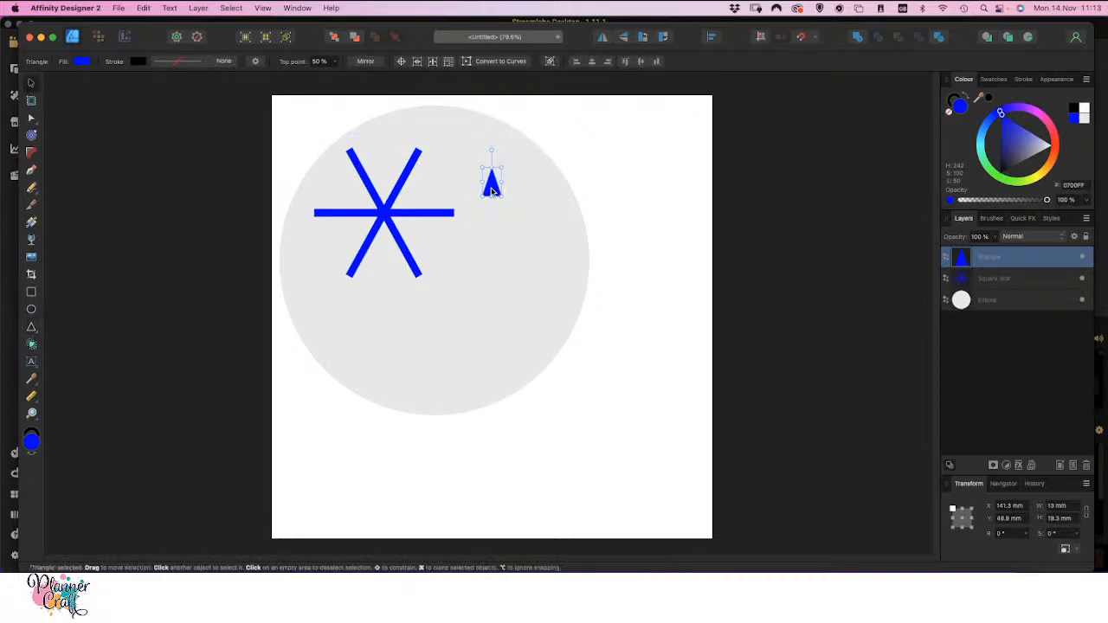
left_click_drag(488, 193, 347, 153)
left_click_drag(350, 111, 349, 148)
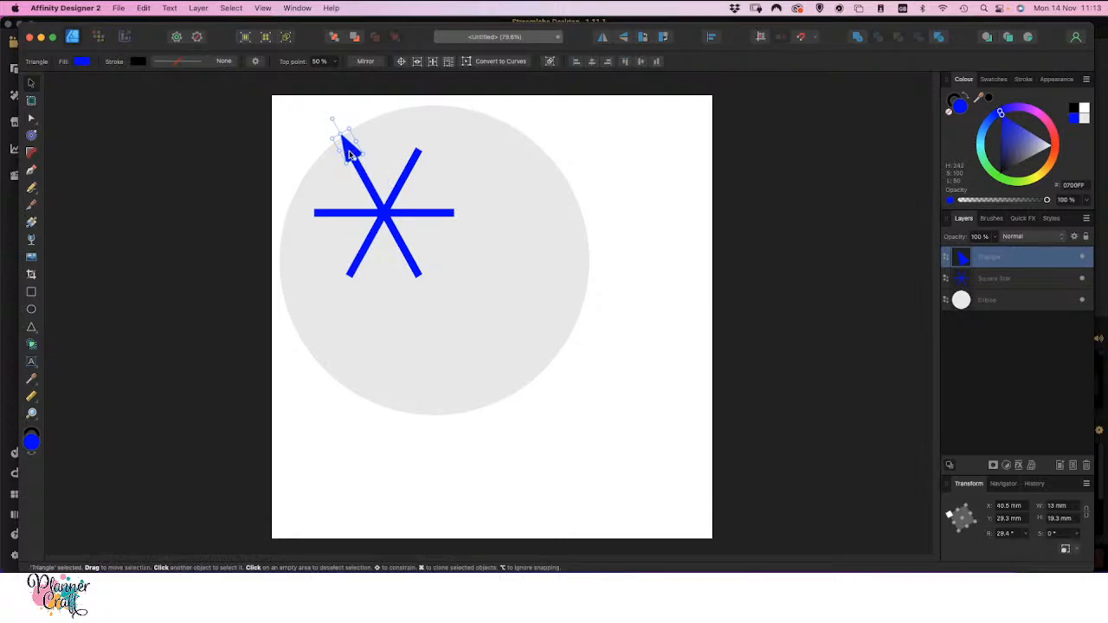
Duplicate the triangle slightly further down the same arm, overlapping the first one
left_click_drag(349, 154, 356, 168)
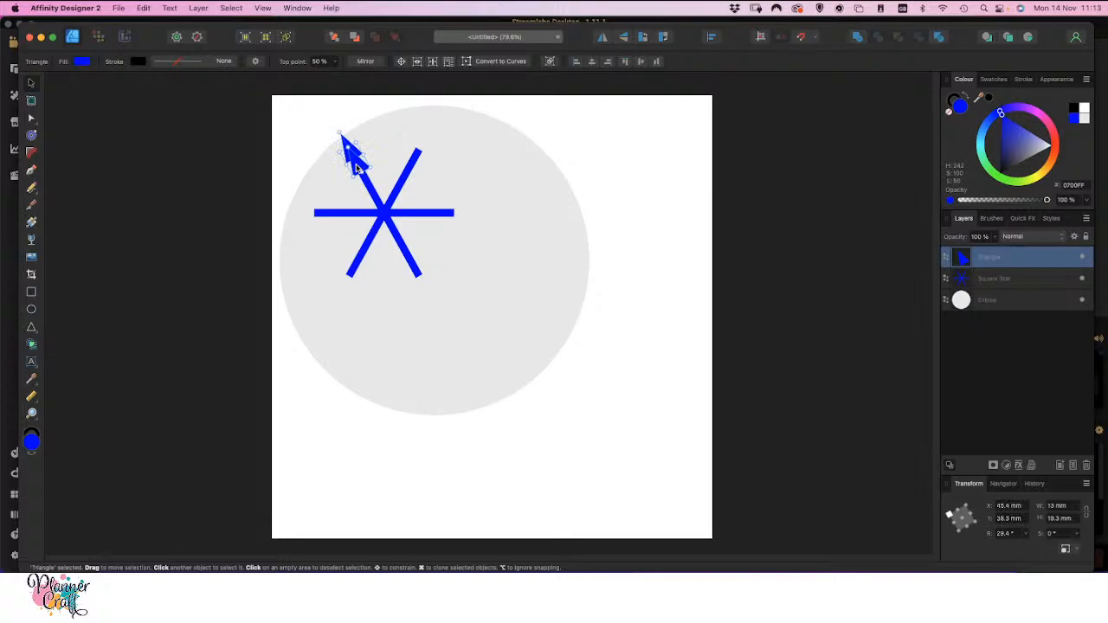
key("super+j")
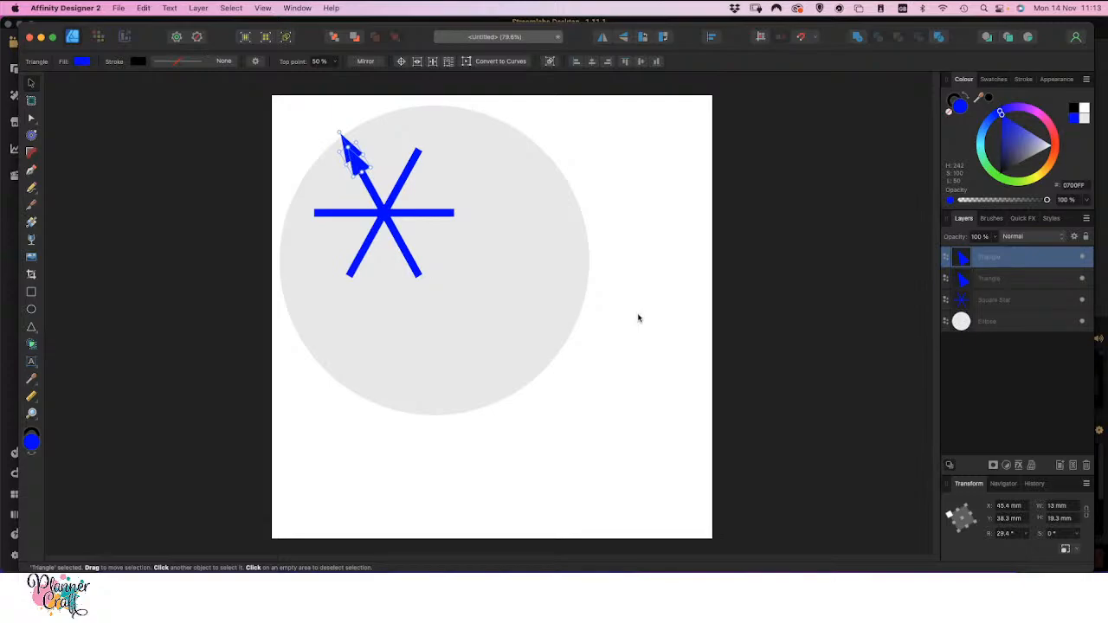
left_click(131, 178)
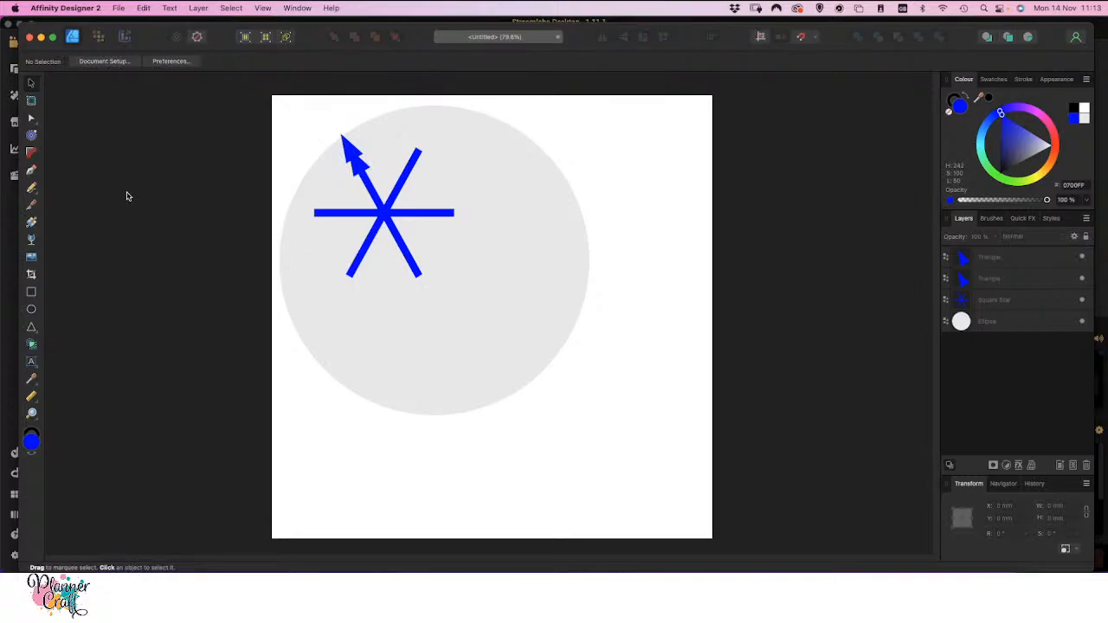
Draw a thin rectangle about 26 by 5 mm and place it across the upper-left arm below the triangles, rotated 30°
left_click(32, 328)
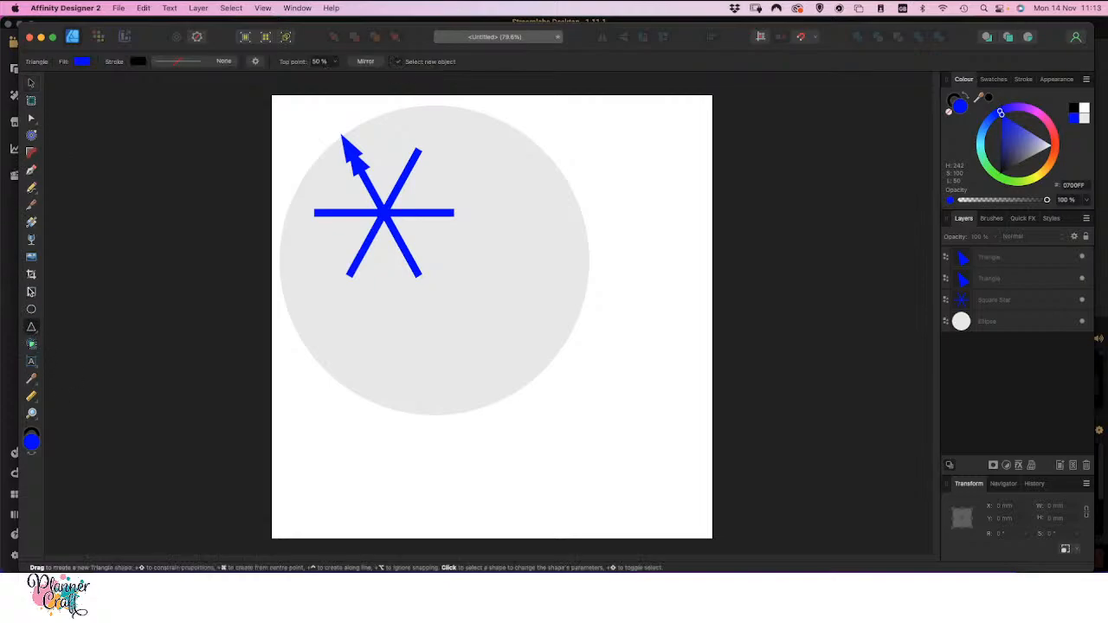
left_click(32, 291)
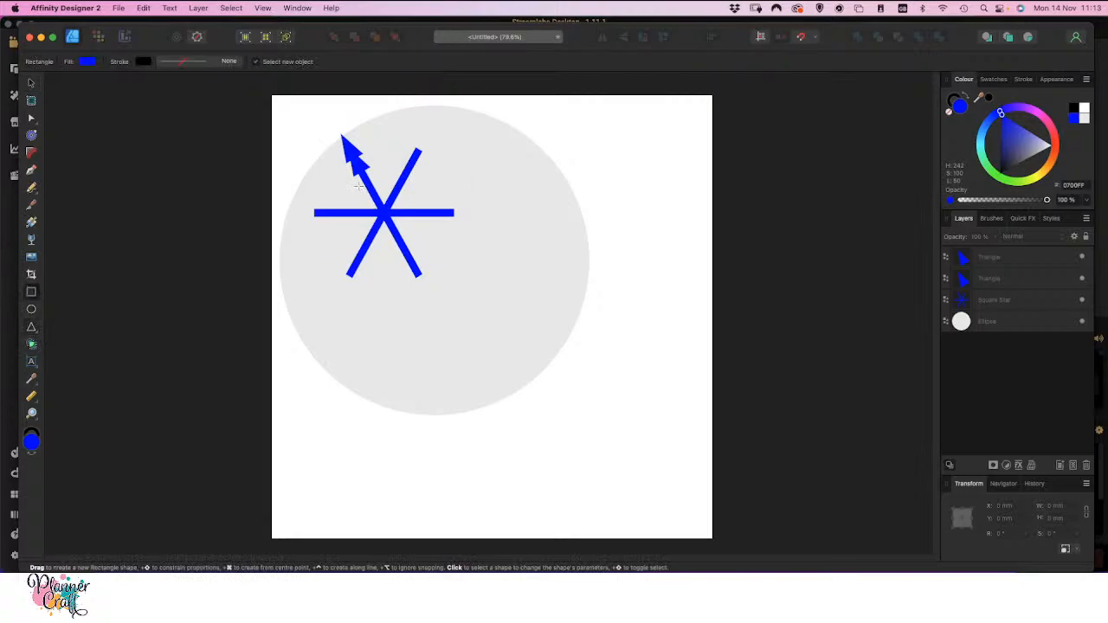
mouse_move(357, 194)
left_mouse_down()
mouse_move(406, 204)
mouse_move(363, 172)
mouse_move(362, 197)
left_mouse_up()
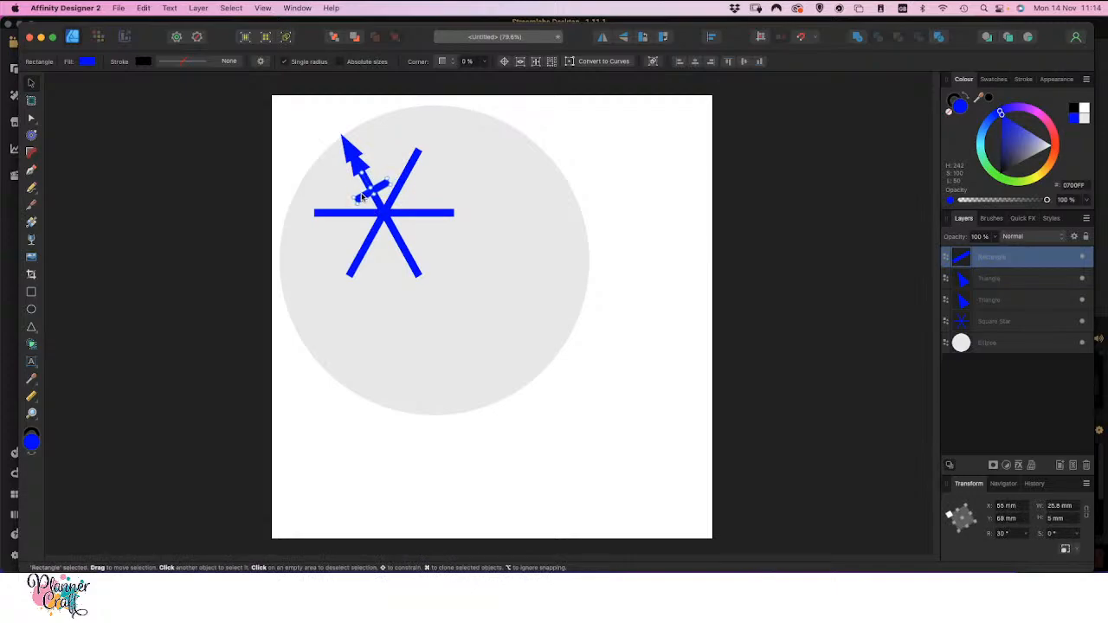
left_click_drag(362, 197, 362, 198)
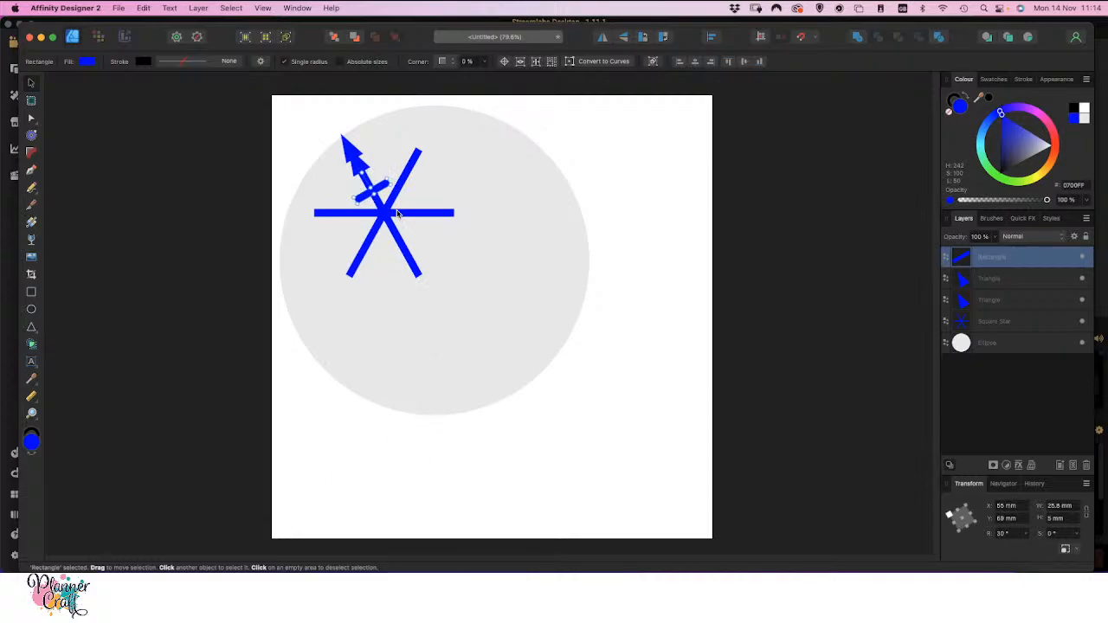
Hide the background ellipse and merge the star, both triangles and the rectangle into one shape with Add
left_click(347, 154)
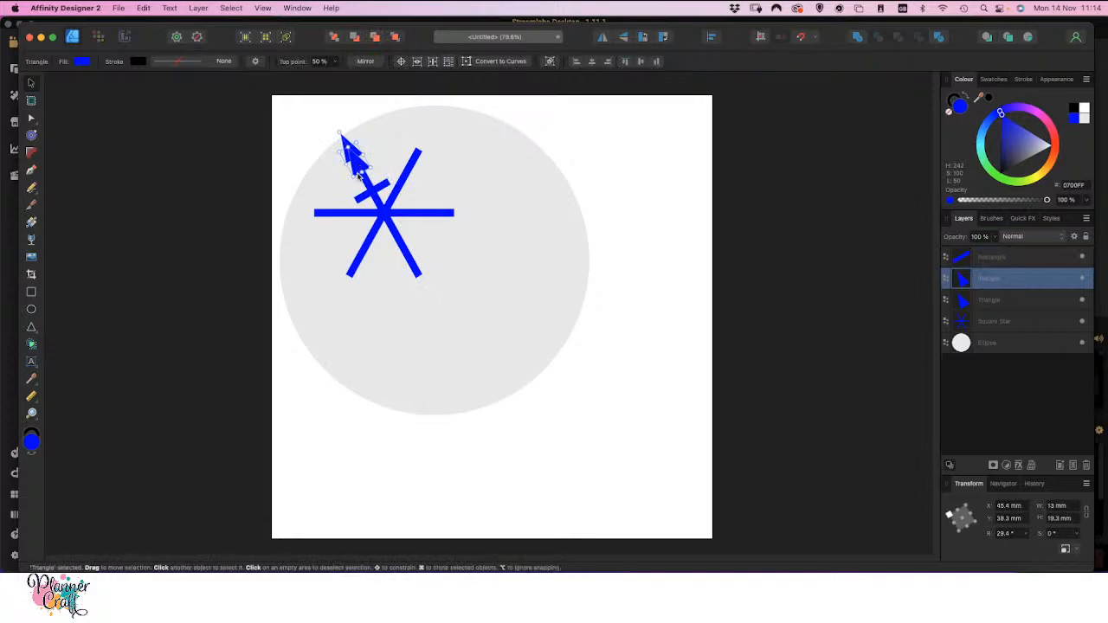
left_click(533, 339)
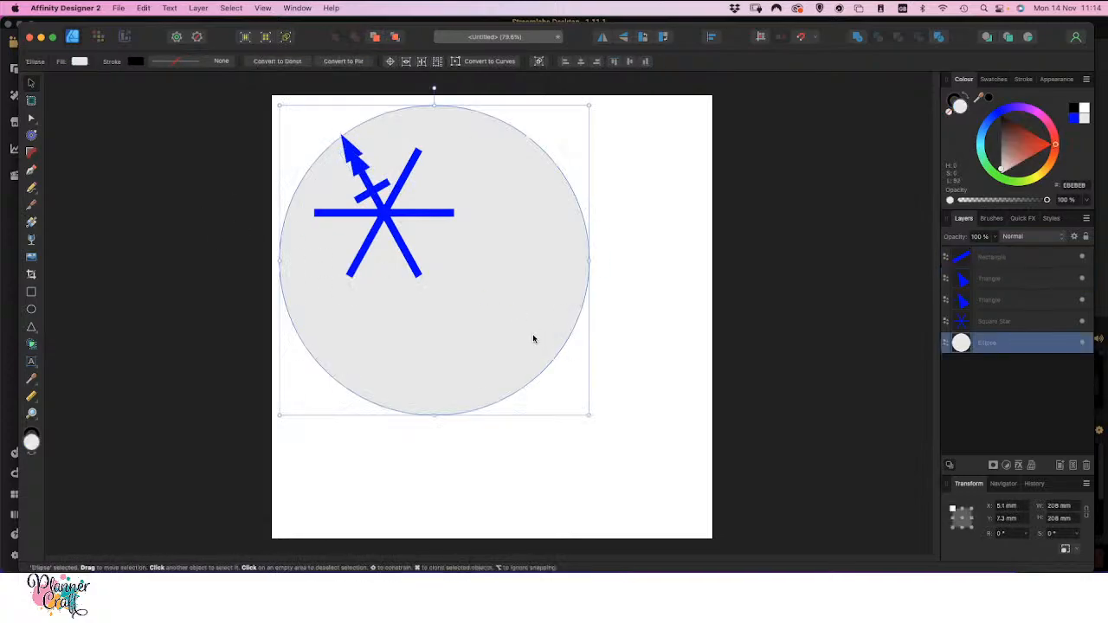
left_click(1082, 342)
left_click(222, 312)
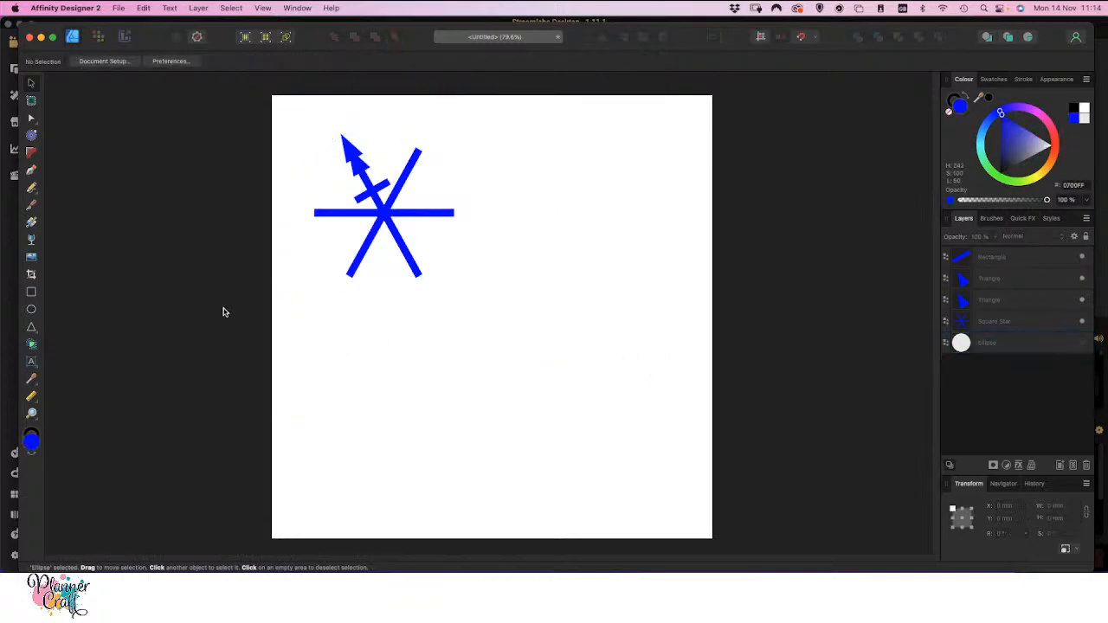
left_click_drag(567, 360, 283, 92)
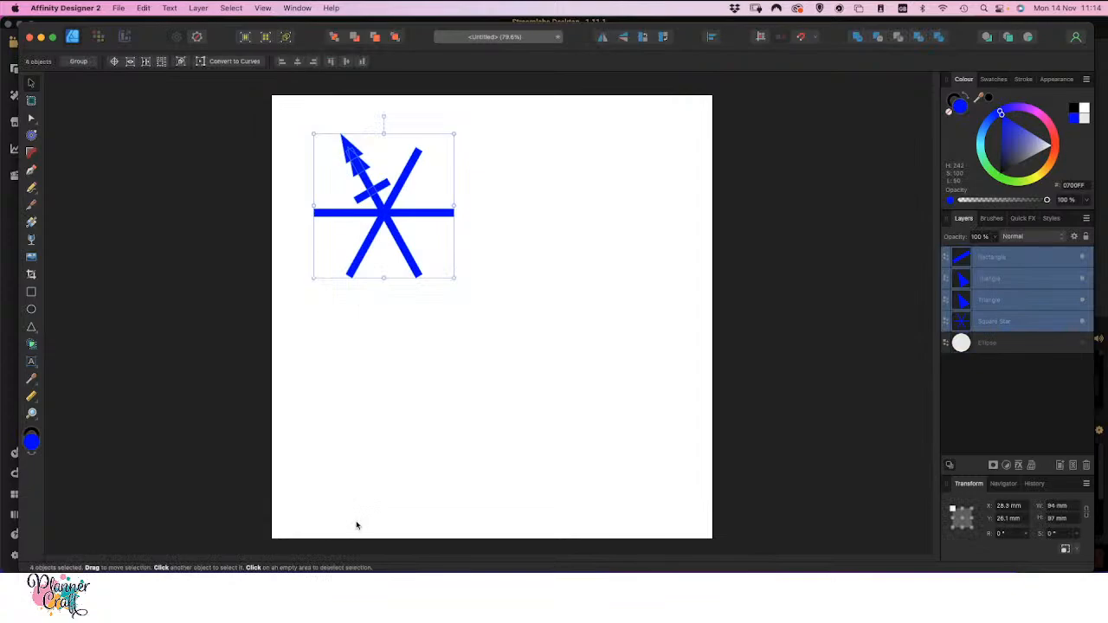
left_click(856, 40)
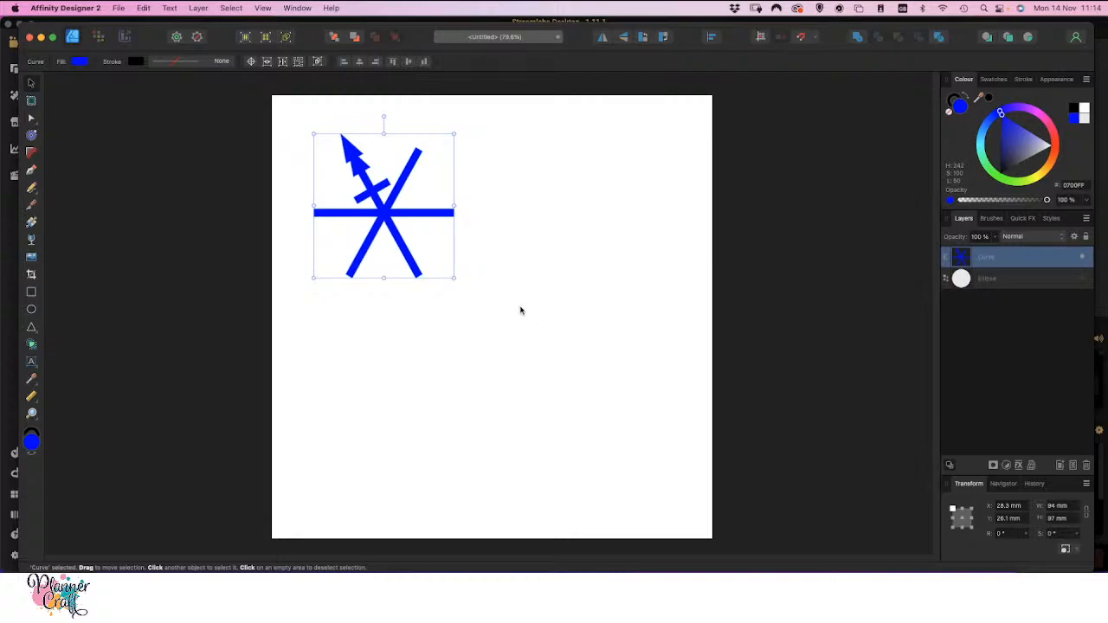
Create a symbol from the merged snowflake shape
left_click(297, 9)
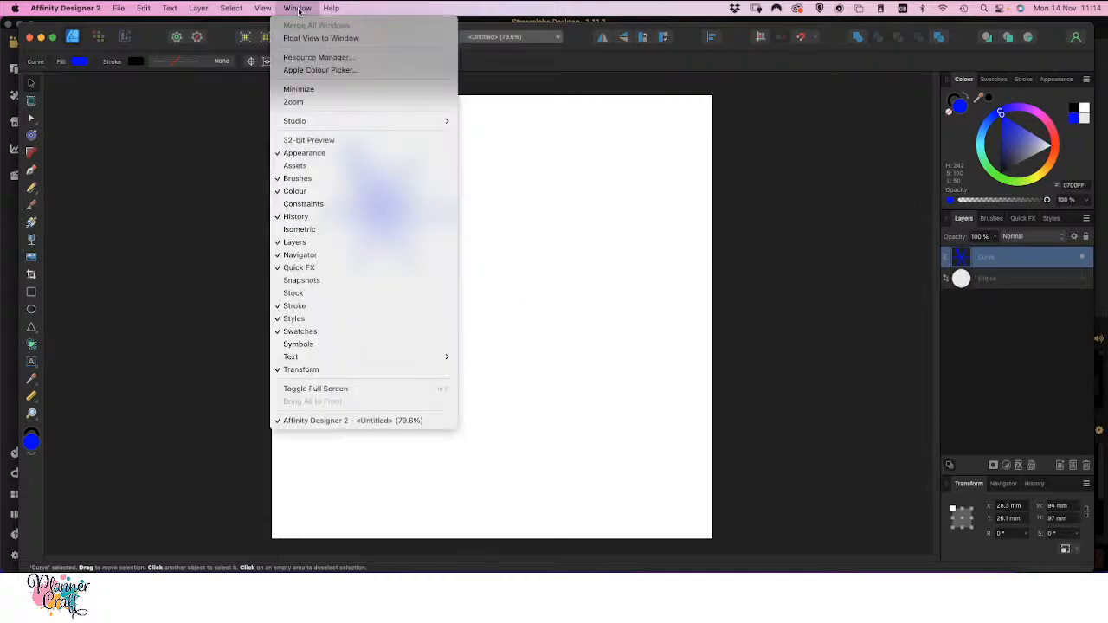
left_click(319, 347)
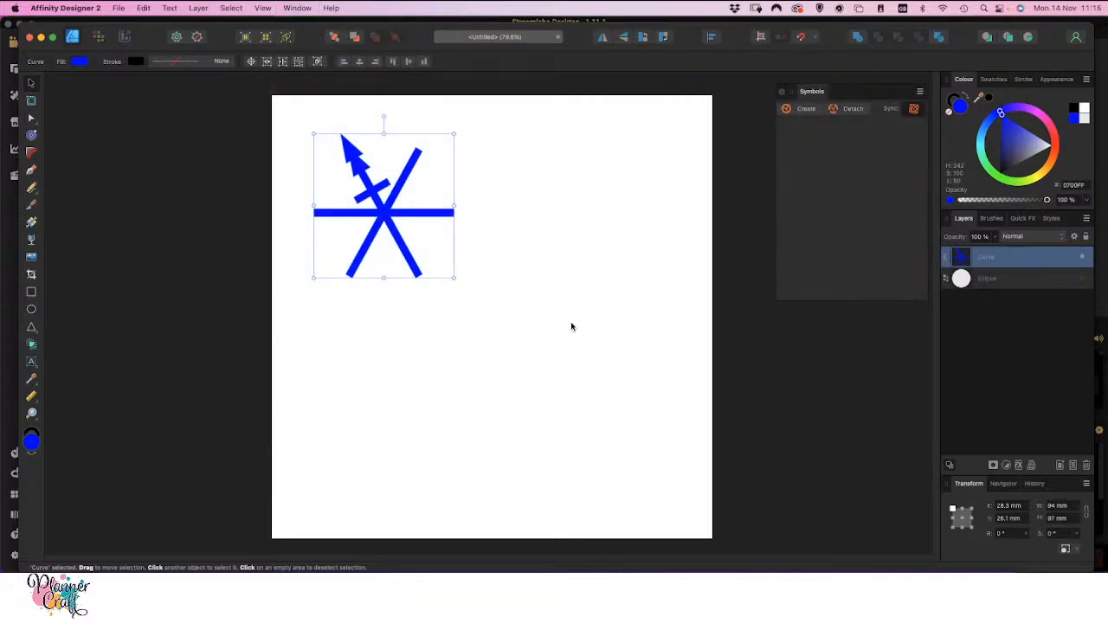
left_click(802, 110)
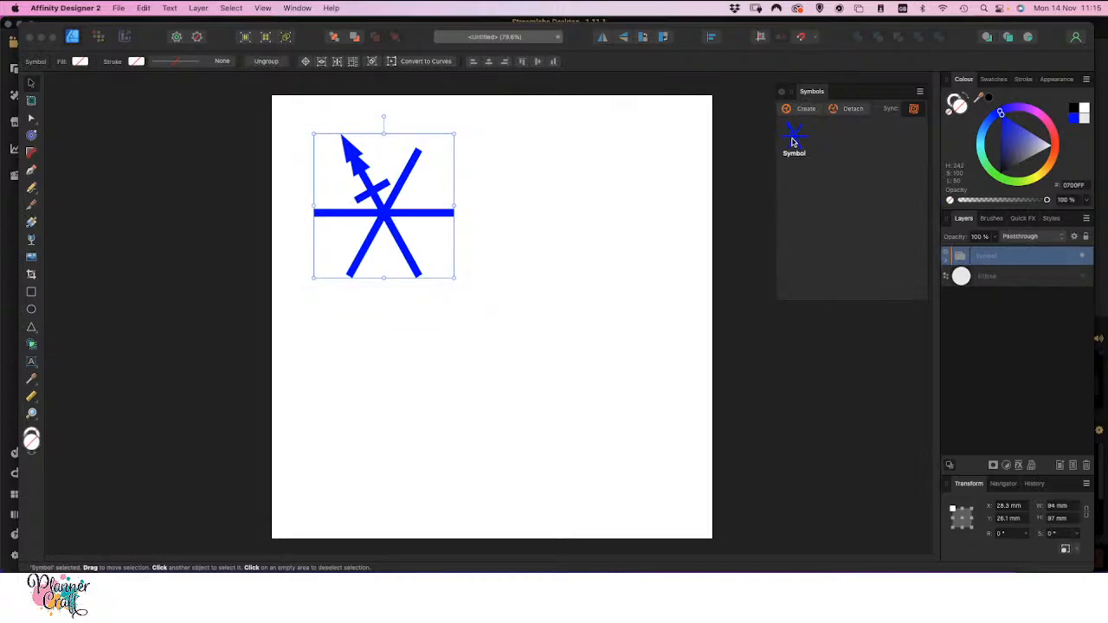
Place five more copies of the symbol directly over the original snowflake shape, making a stack of six
left_click_drag(797, 139, 383, 208)
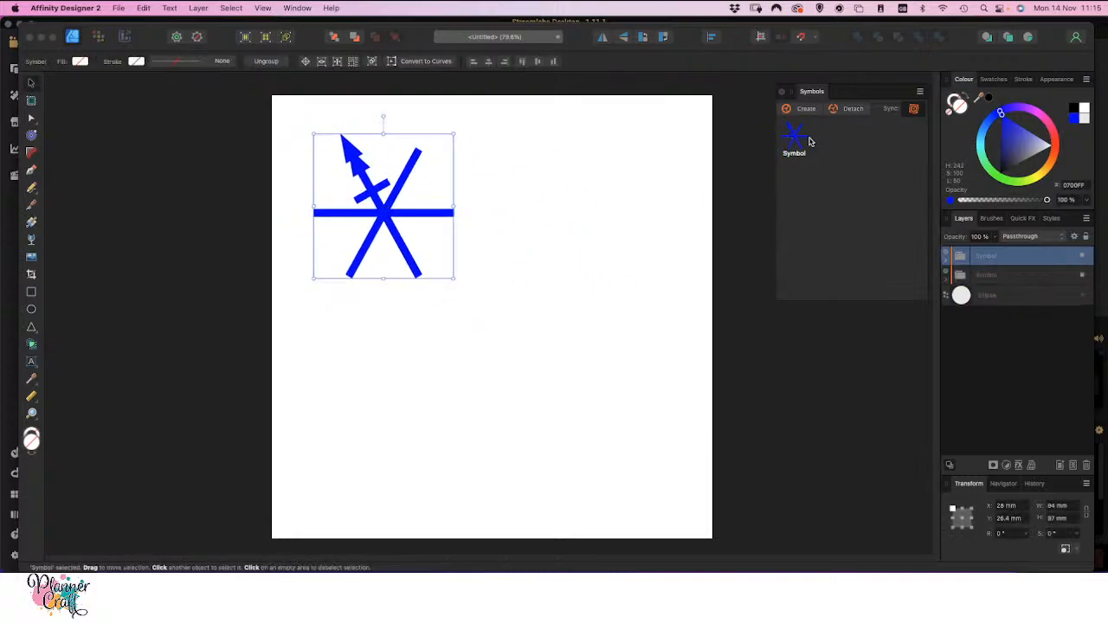
left_click_drag(798, 139, 384, 209)
left_click_drag(798, 137, 383, 209)
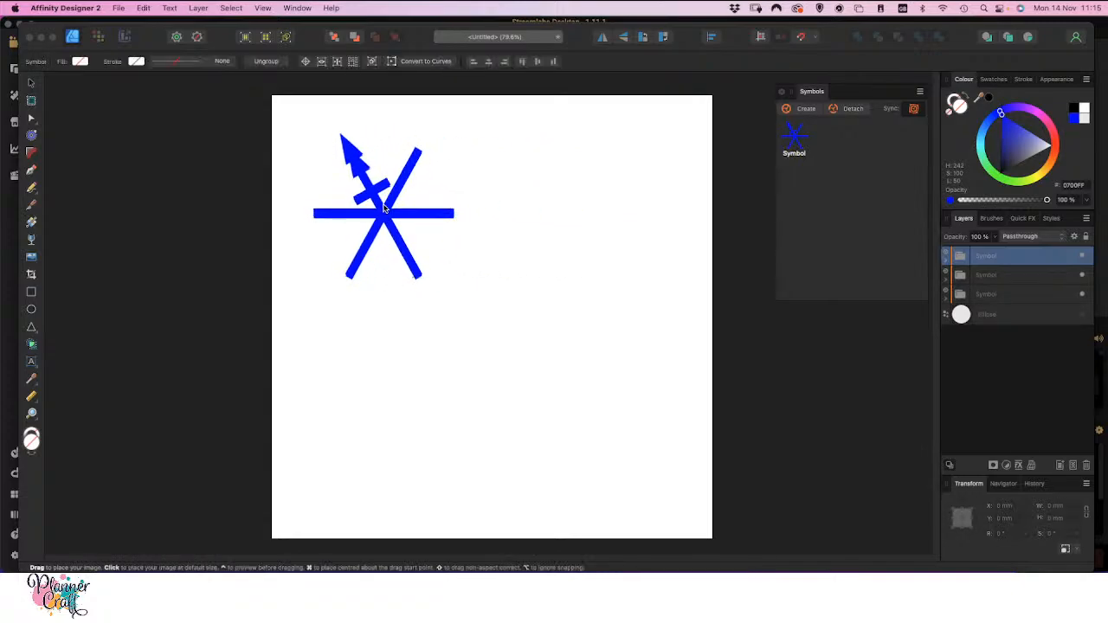
left_click_drag(793, 136, 384, 214)
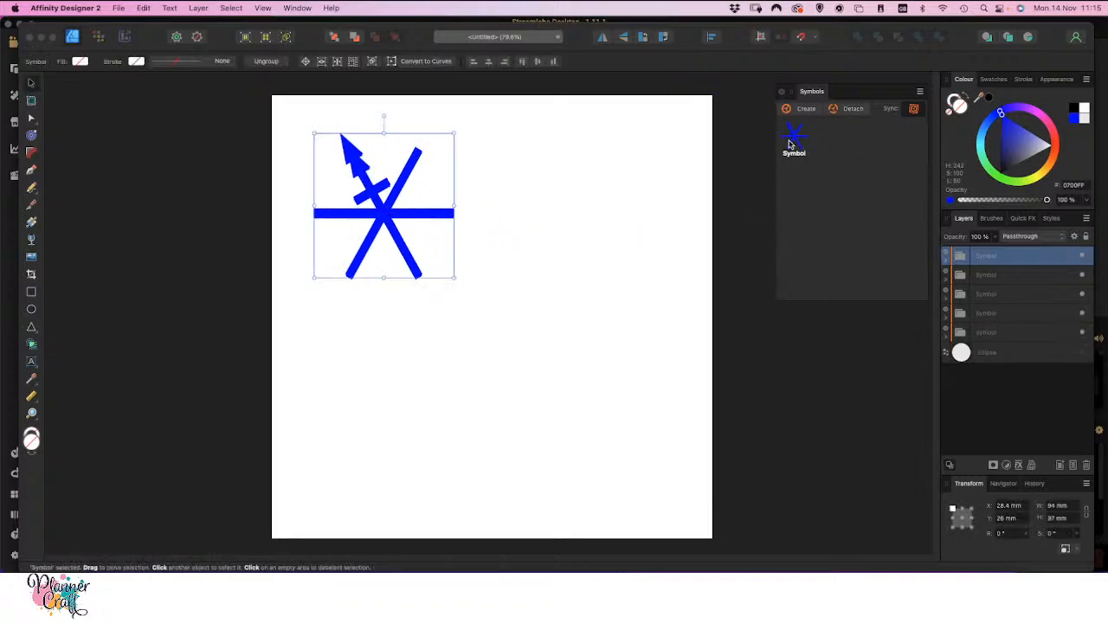
left_click_drag(792, 140, 385, 211)
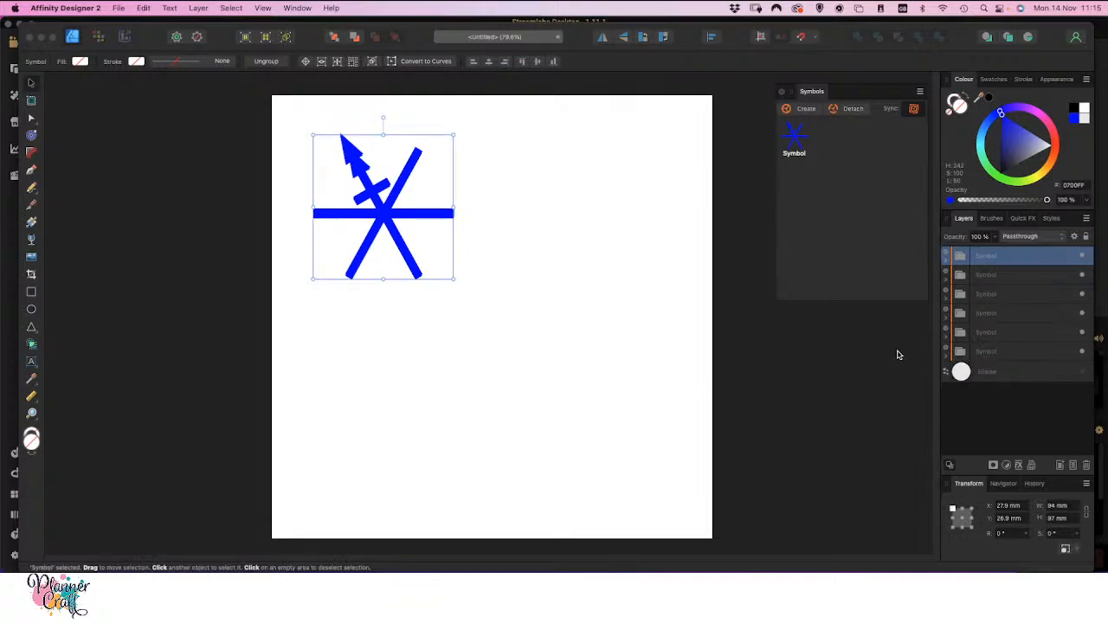
Centre all six symbol copies on each other horizontally and vertically, using the selection bounds as the reference
left_click_drag(523, 338, 294, 128)
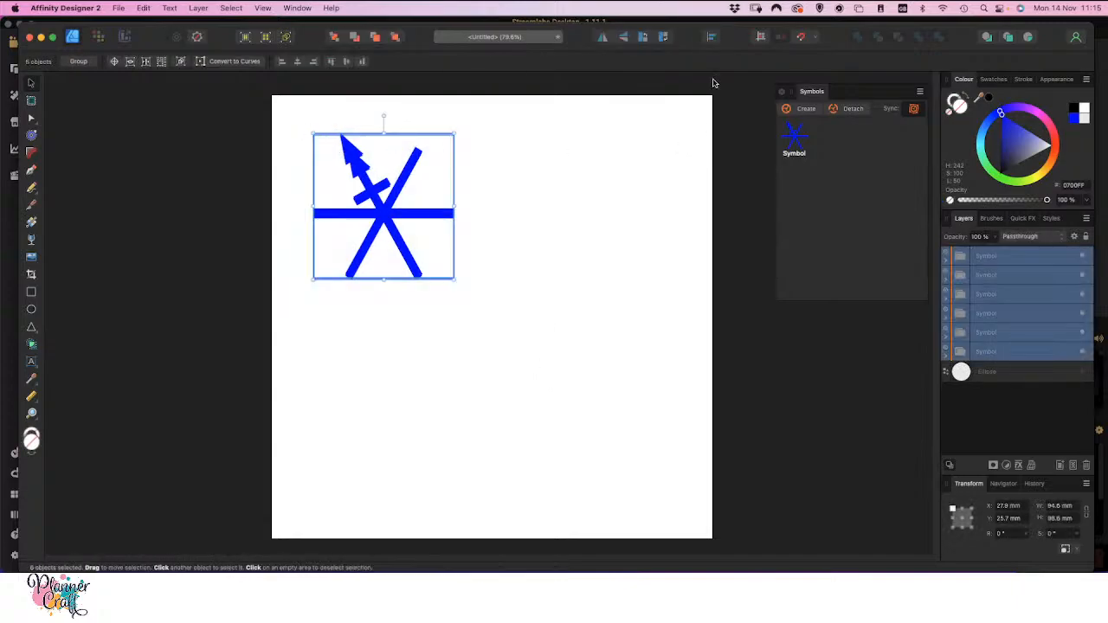
left_click(712, 38)
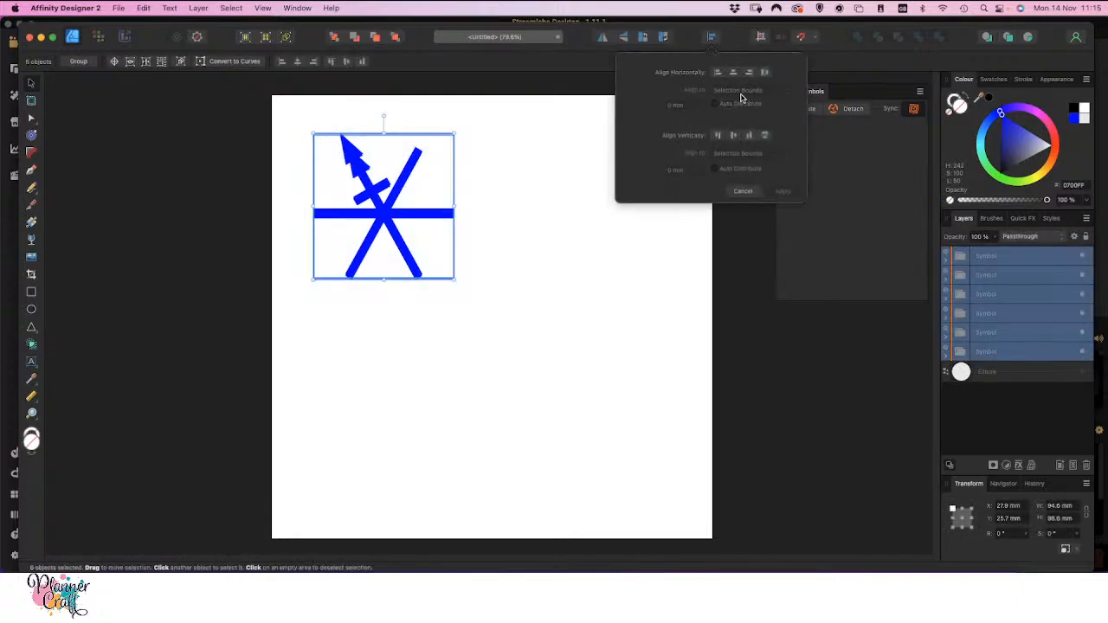
left_click(733, 74)
left_click(734, 136)
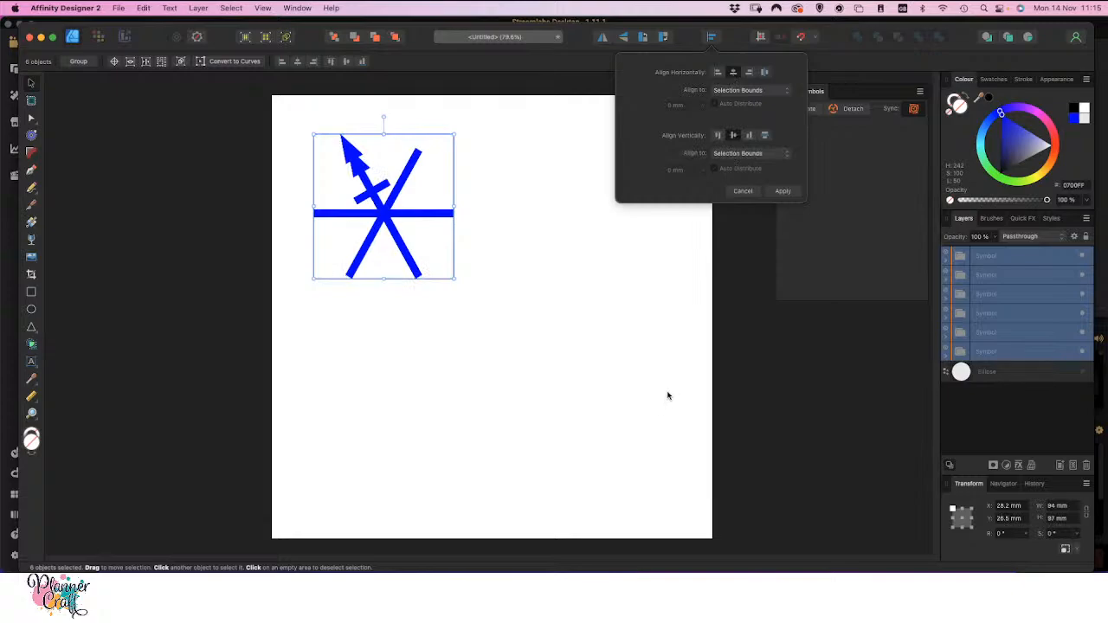
left_click(782, 191)
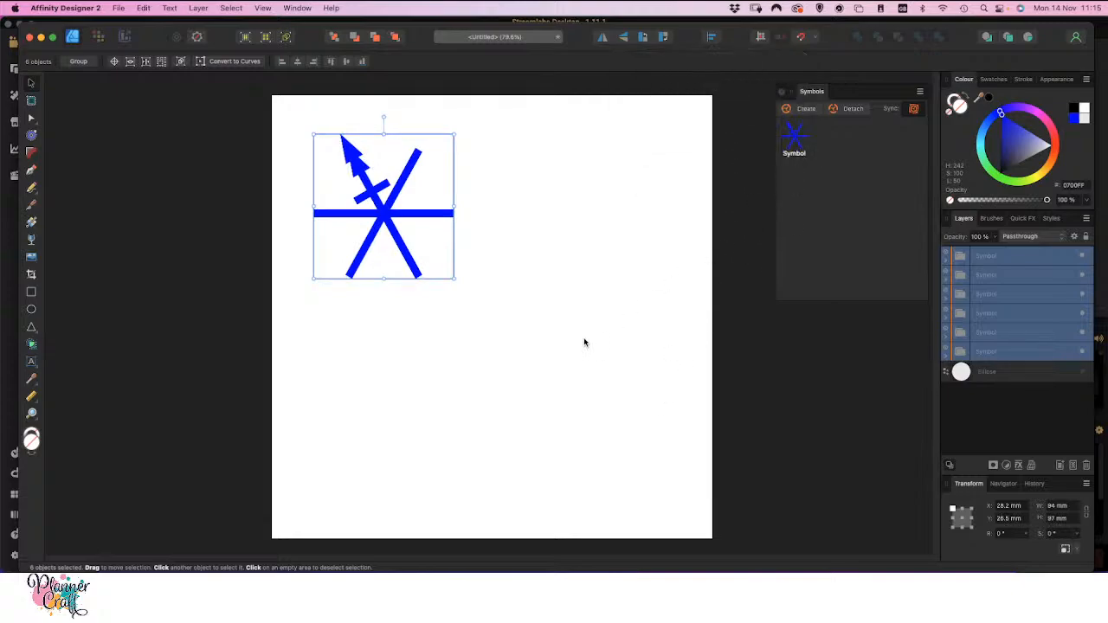
left_click(479, 223)
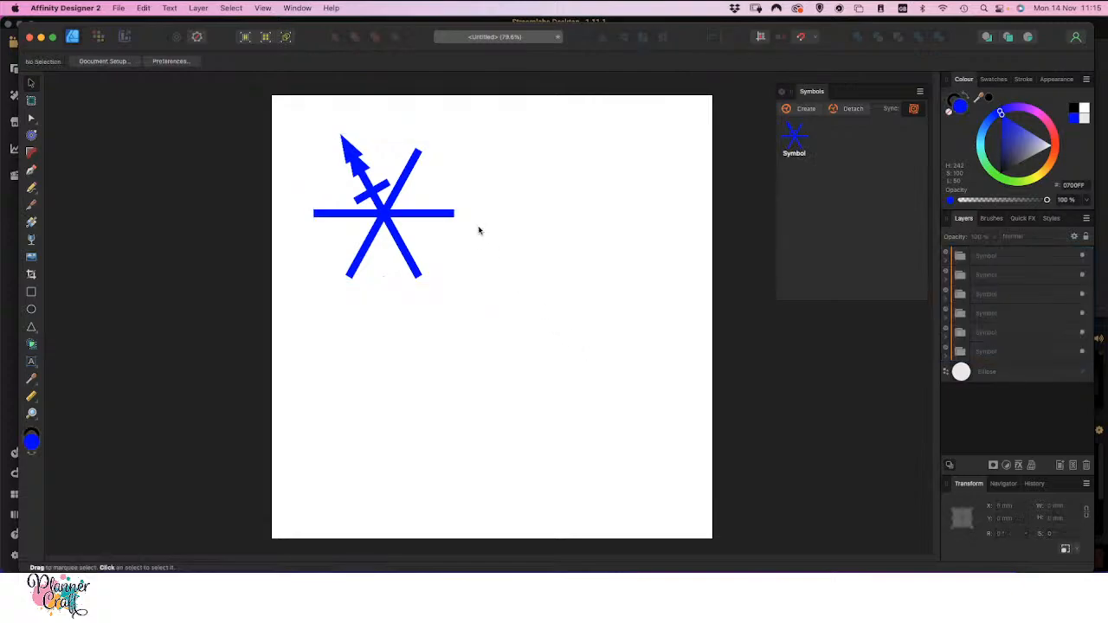
Rotate the topmost symbol copy to about -57.1° and nudge it so its decorated arm covers the upper-right arm
left_click(384, 218)
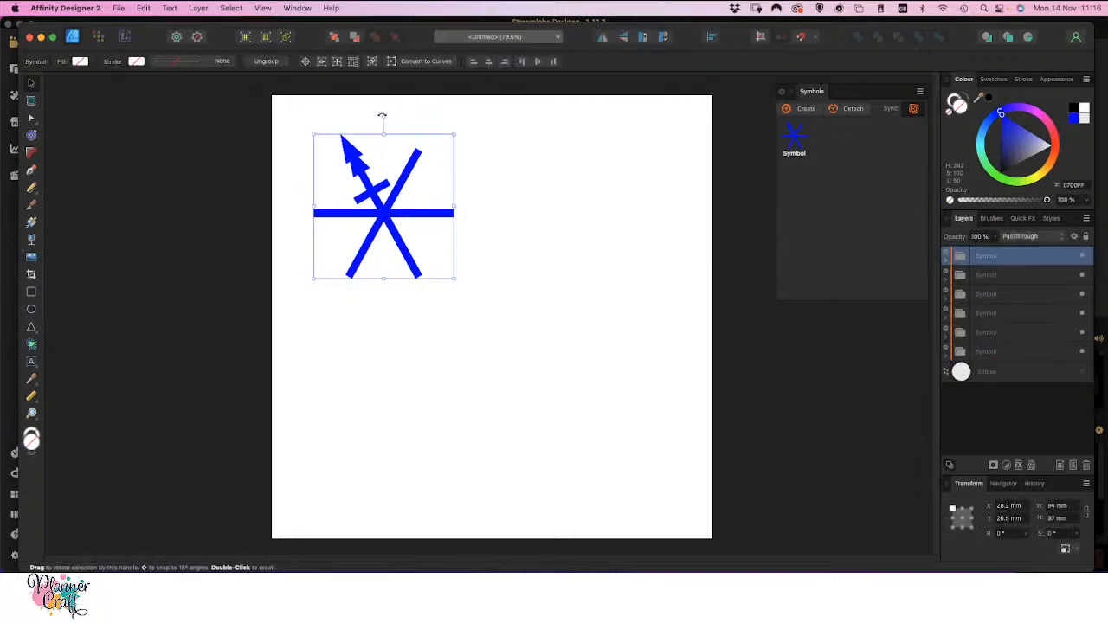
left_click_drag(382, 115, 460, 156)
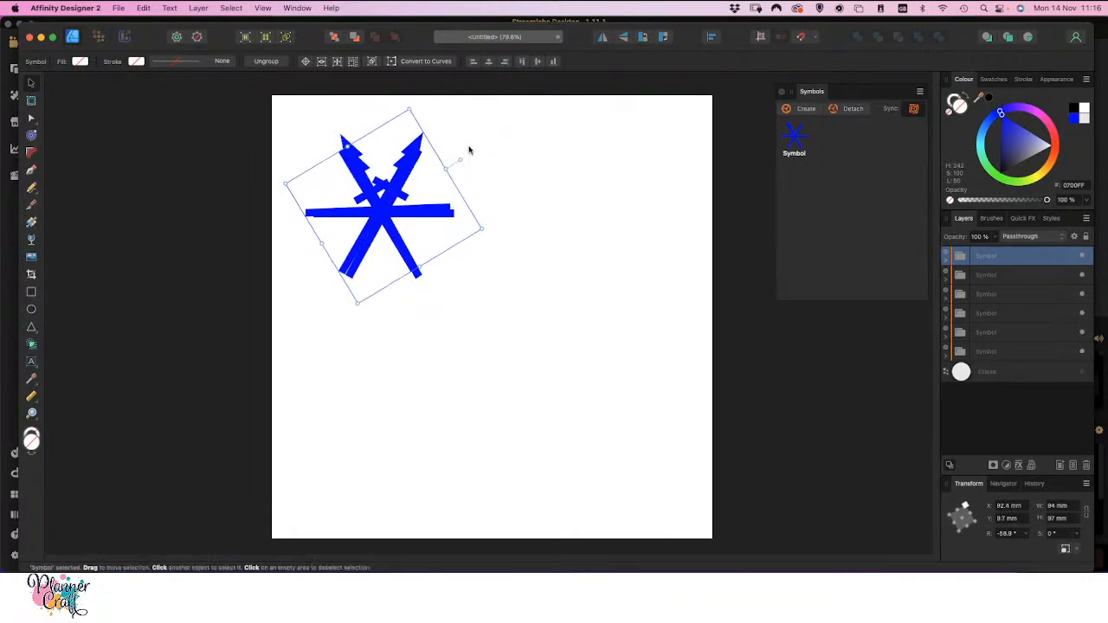
key("Right")
key("Right")
key("Right")
key("Down")
key("Down")
key("Down")
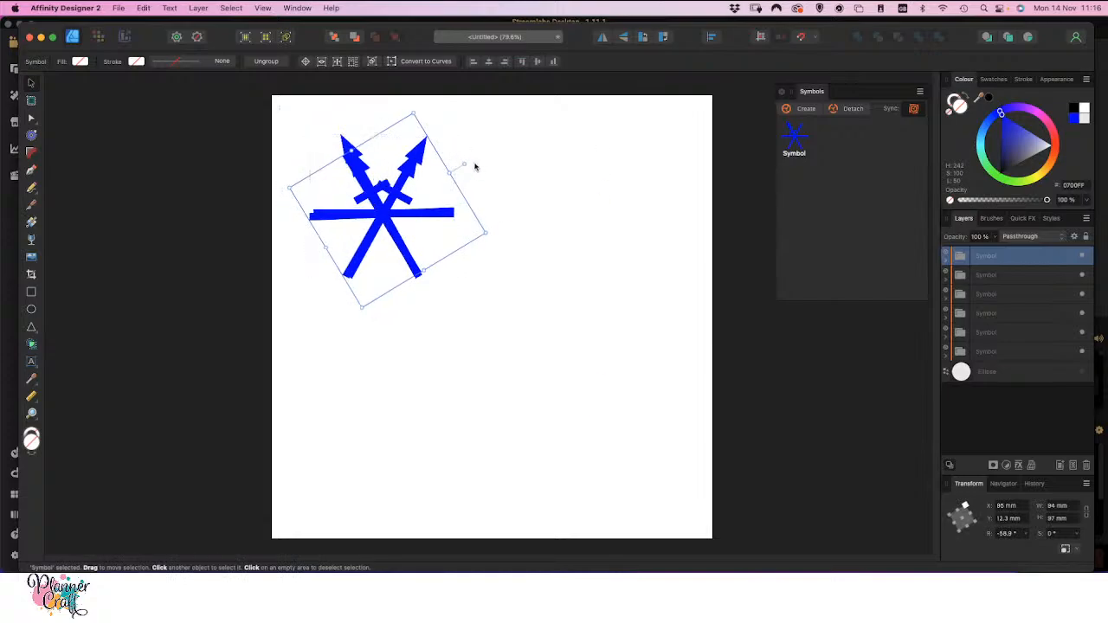
left_click_drag(465, 165, 466, 165)
key("Right")
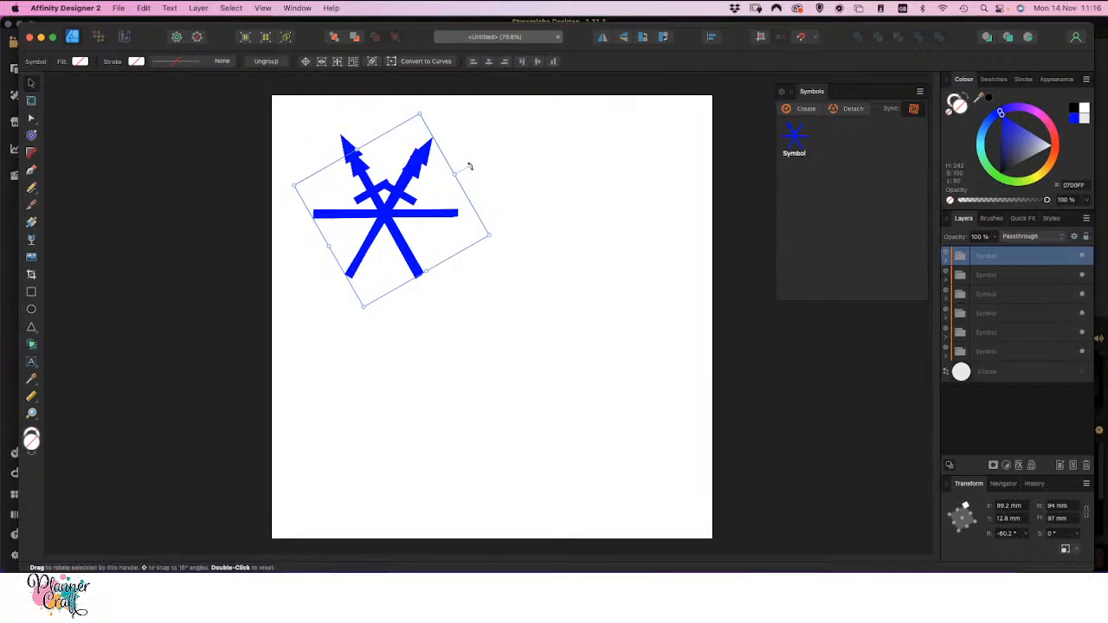
left_click_drag(468, 163, 466, 162)
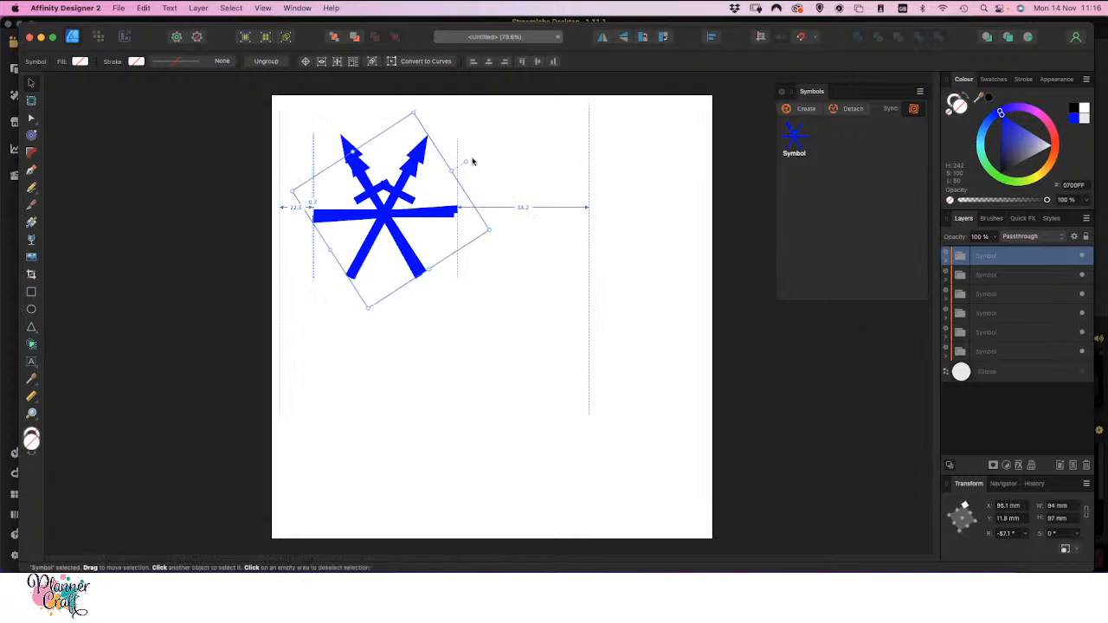
Lock the rotated topmost symbol copy so it cannot be moved
left_click(500, 345)
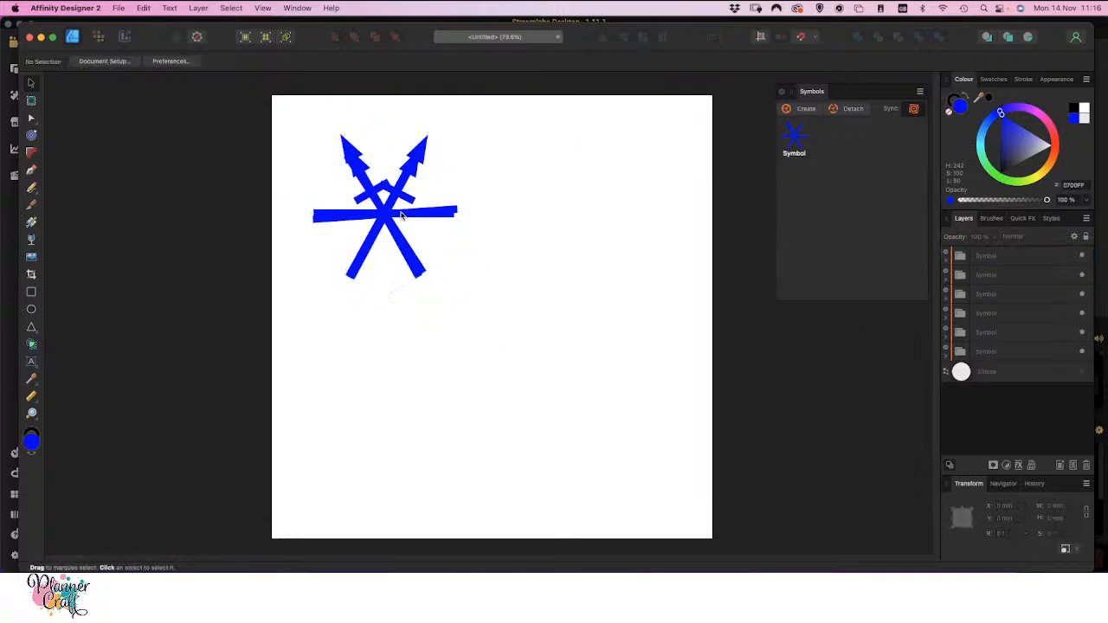
left_click(350, 152)
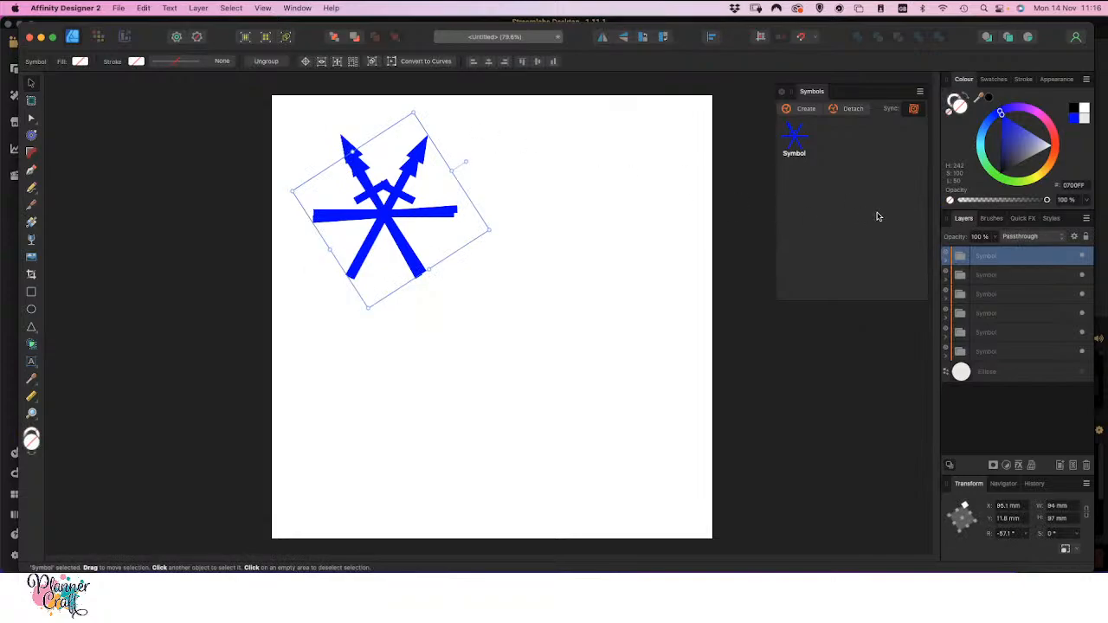
left_click(1086, 237)
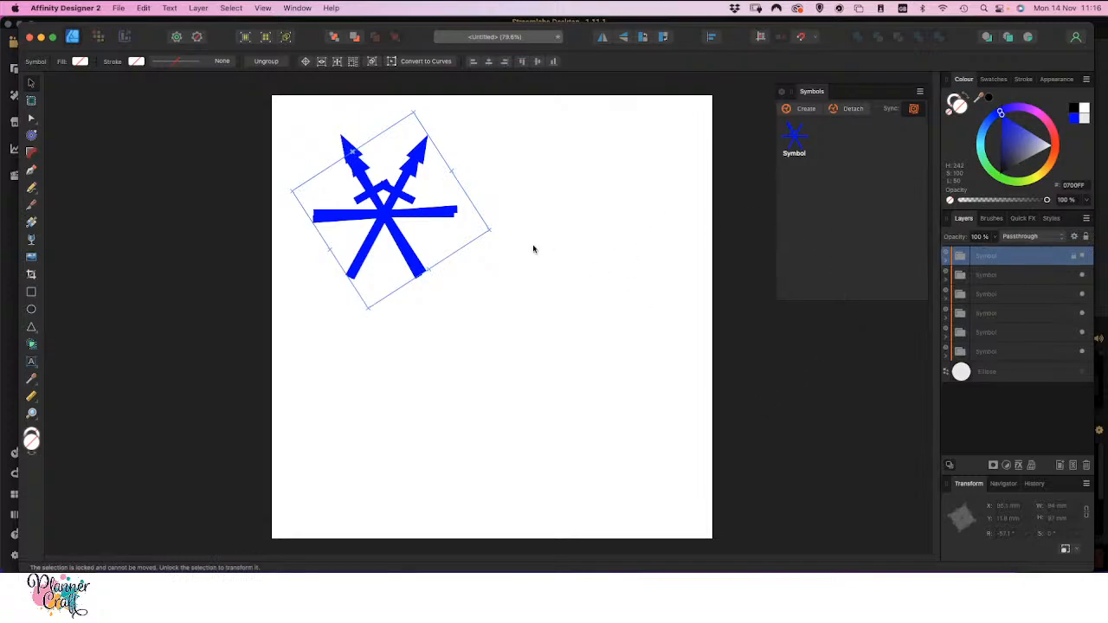
left_click(560, 270)
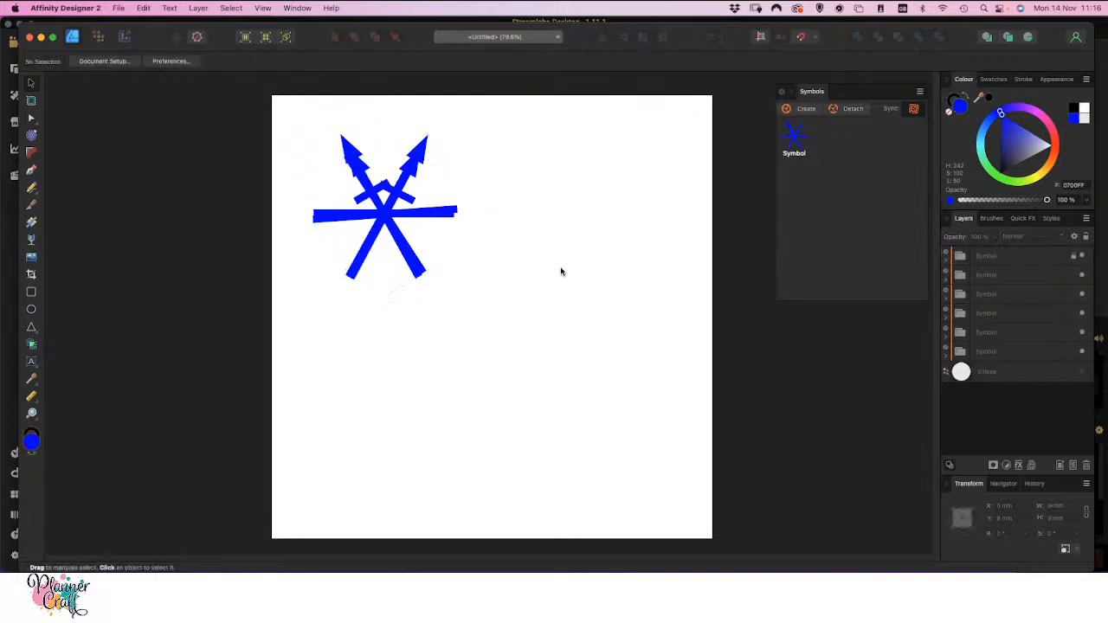
Rotate the second symbol copy about 120° clockwise, fit its decorated arm over the right horizontal arm, and lock it
left_click(1057, 282)
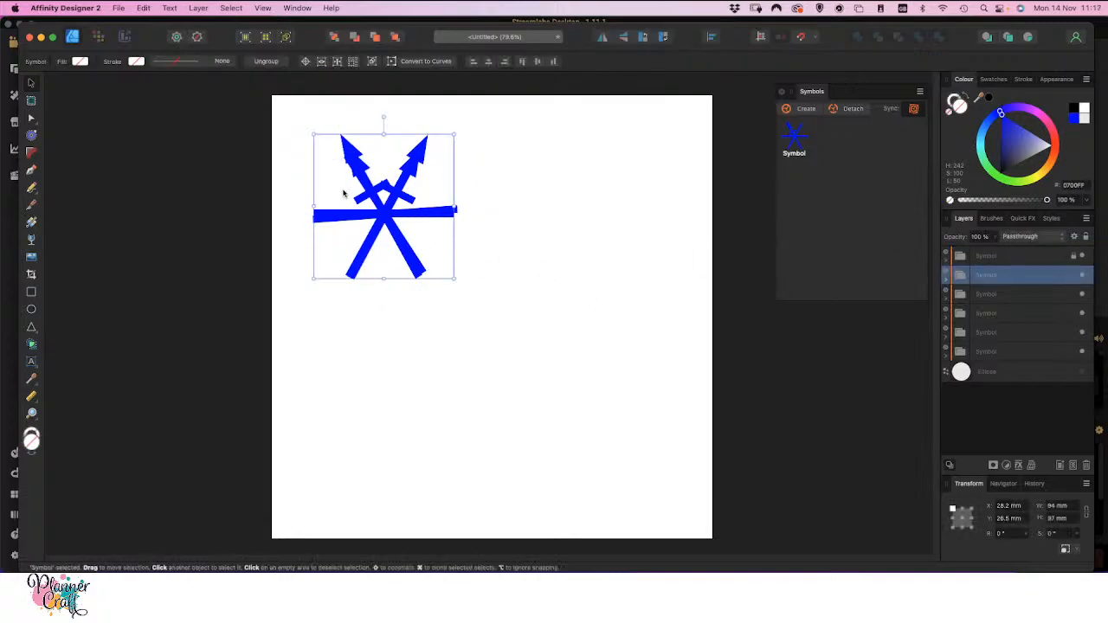
left_click_drag(382, 117, 475, 245)
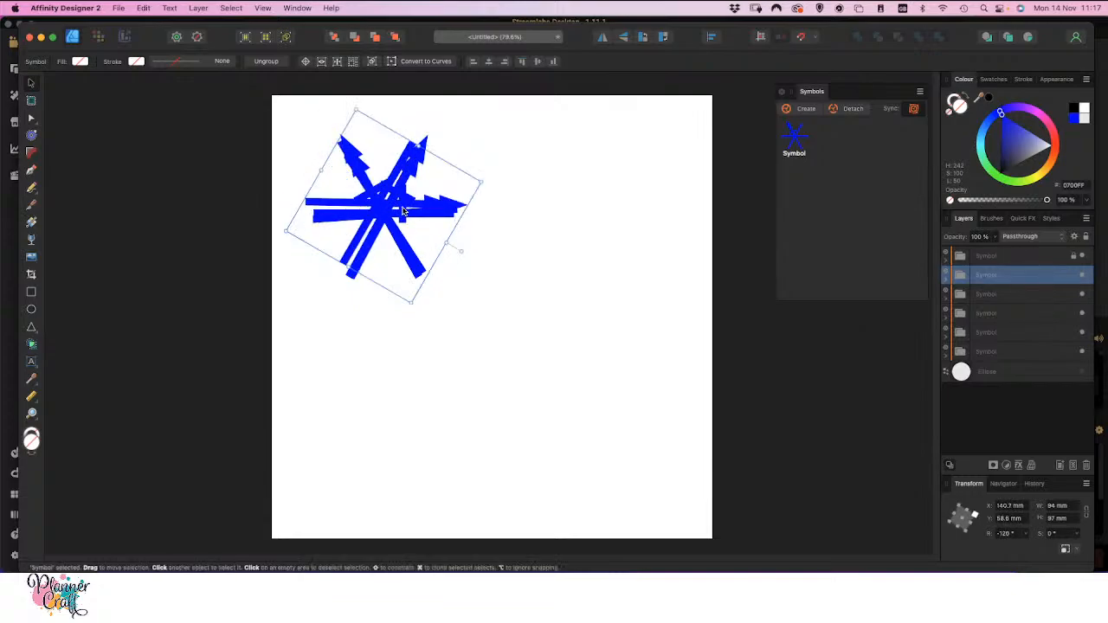
left_click_drag(423, 205, 432, 214)
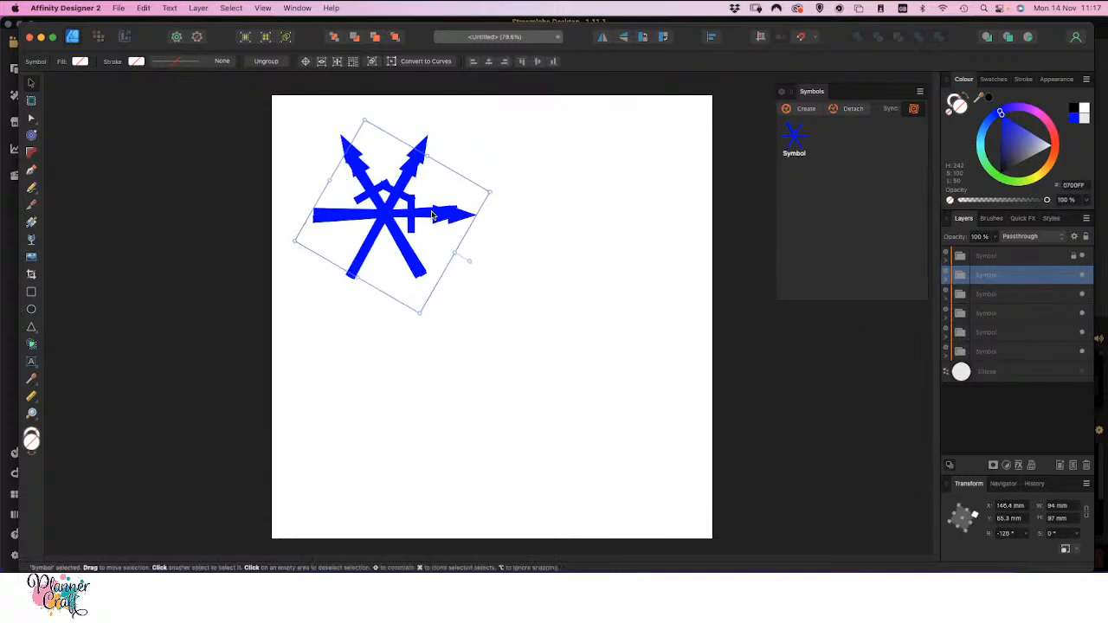
left_click_drag(469, 260, 471, 251)
left_click(579, 272)
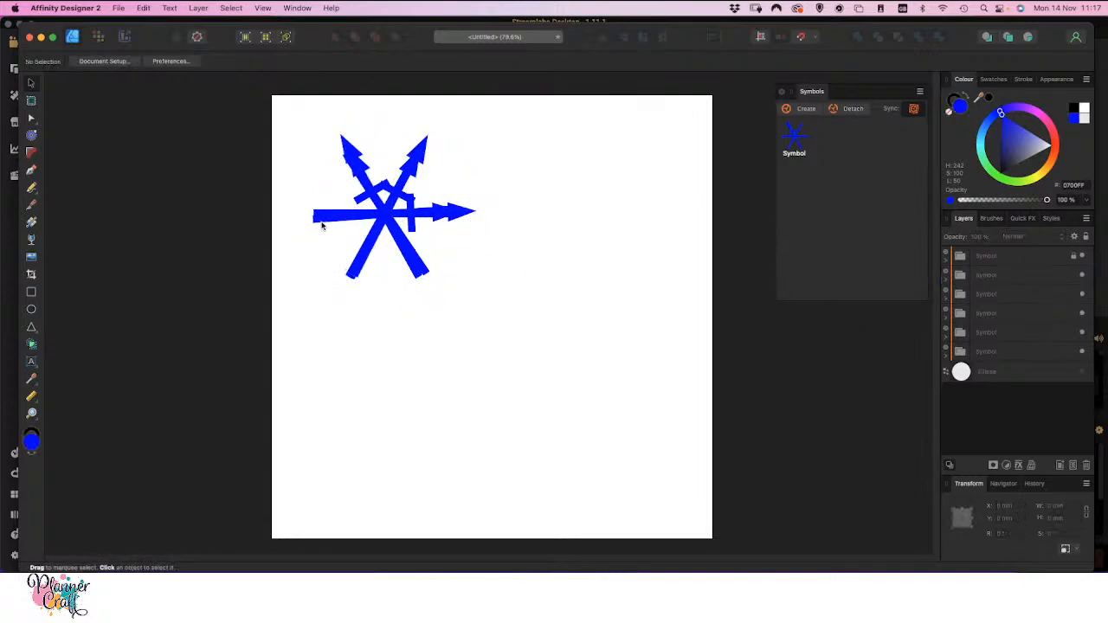
left_click(352, 164)
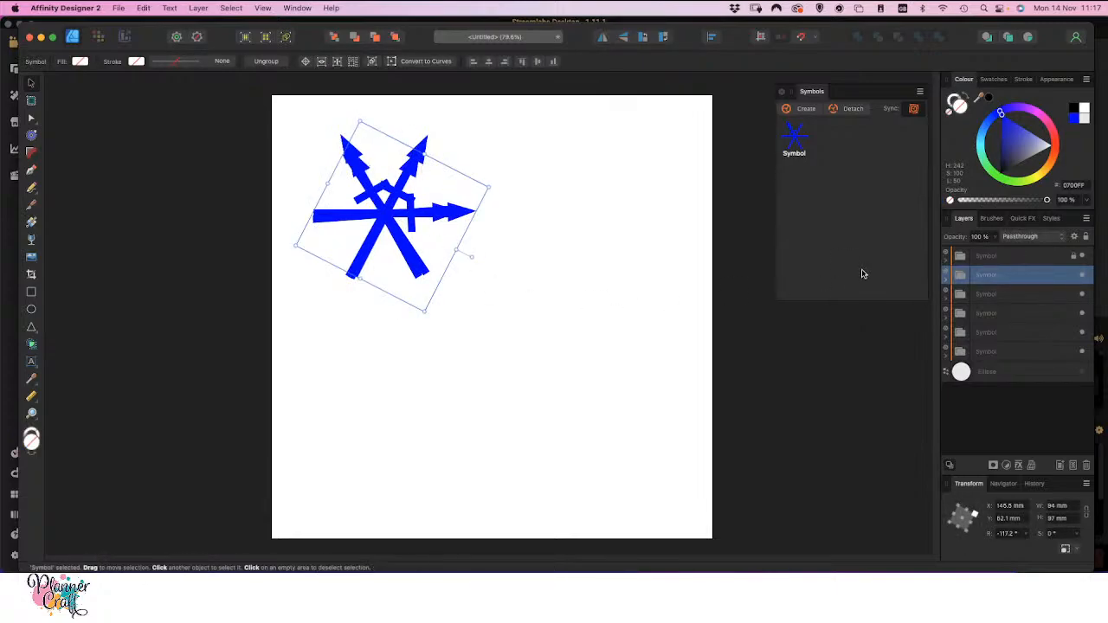
Rotate the third symbol copy to about 63.1° and nudge it so its decorated arm covers the left horizontal arm
left_click(1049, 295)
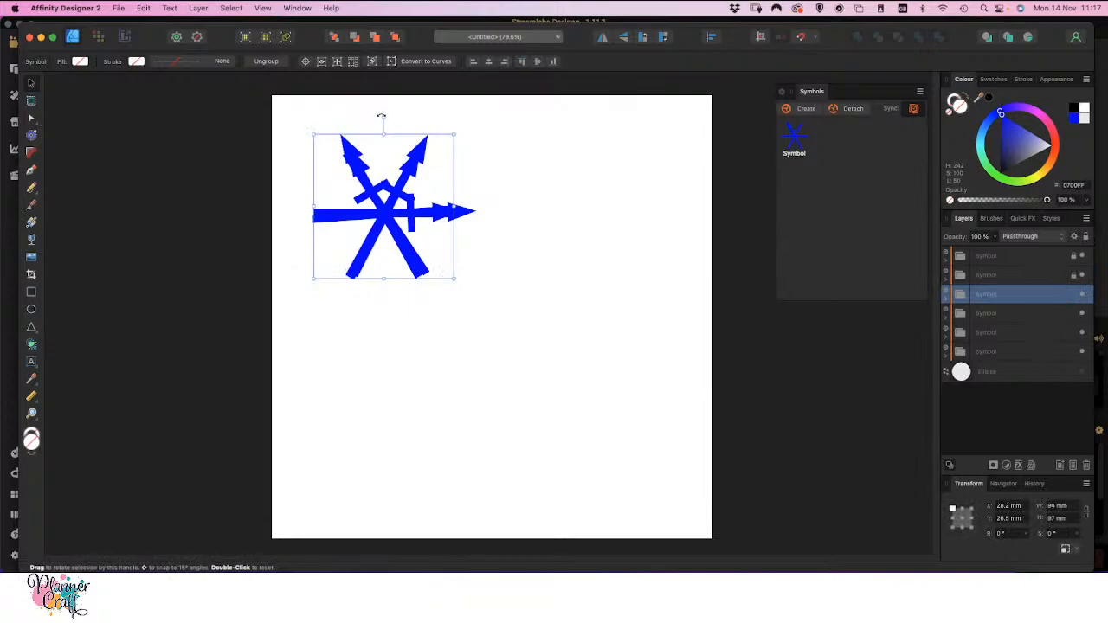
left_click_drag(381, 116, 306, 170)
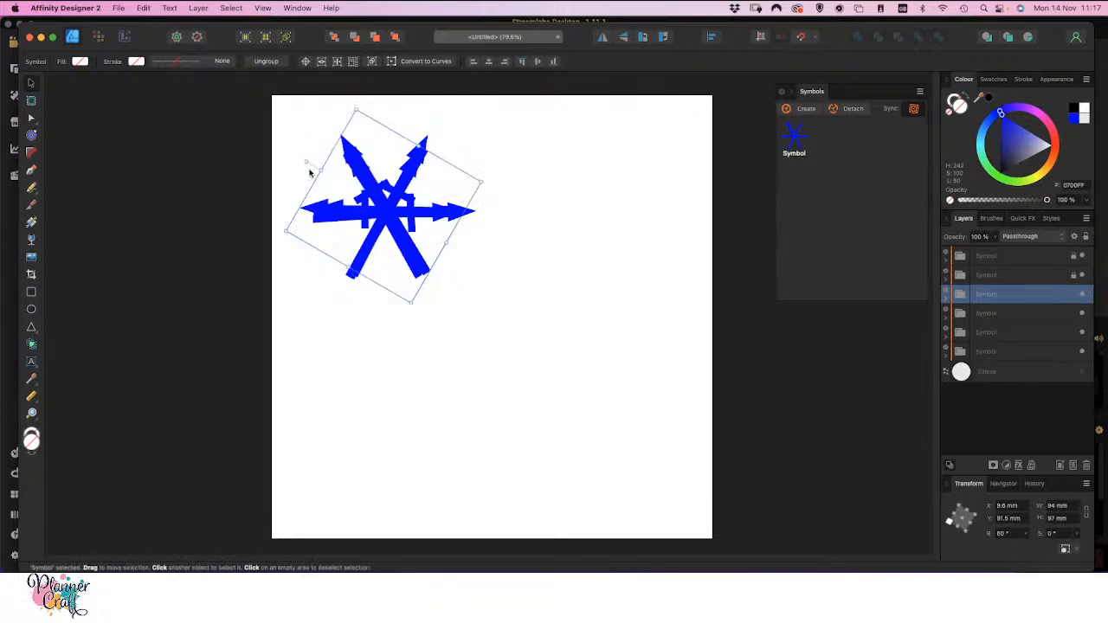
key("Down")
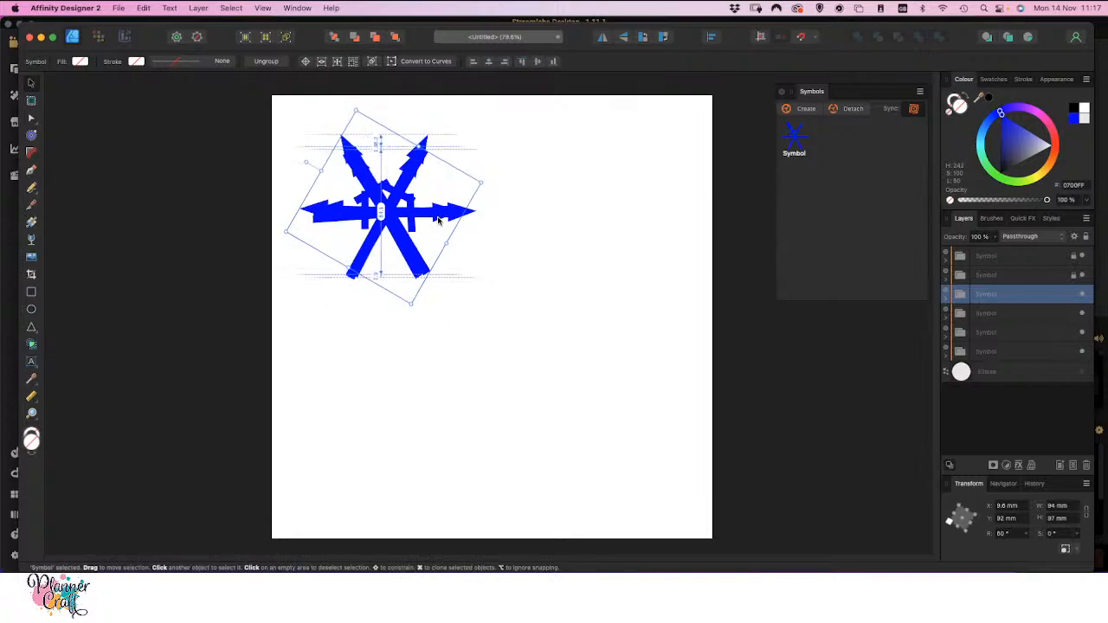
key("Left")
key("Left")
key("Left")
key("Left")
key("Left")
key("Down")
key("Down")
key("Down")
key("Down")
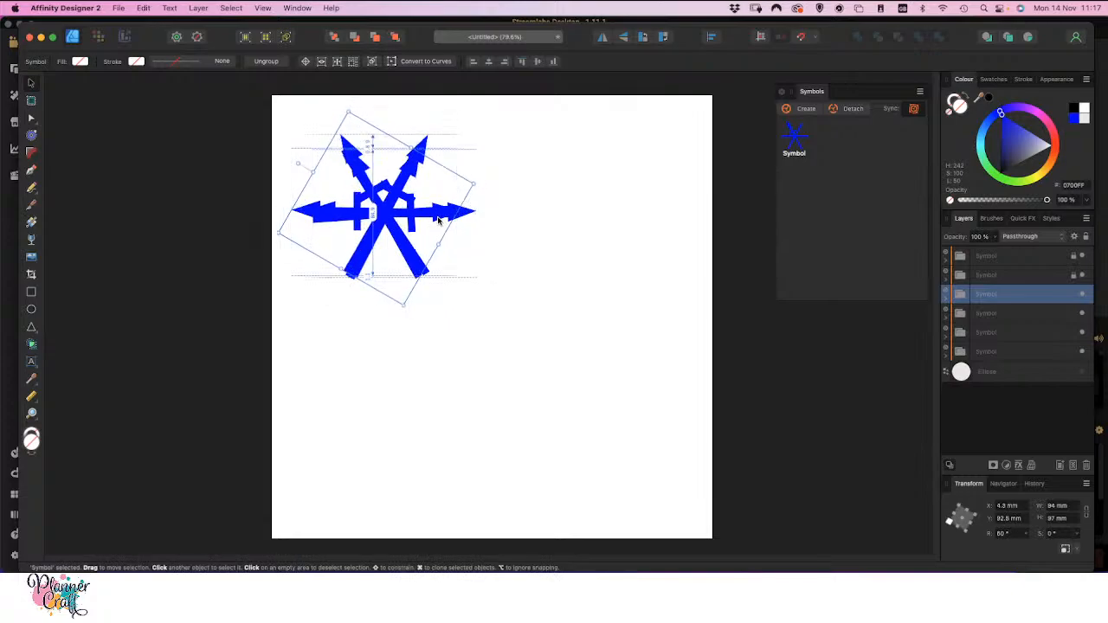
key("Right")
key("Right")
key("Right")
key("Right")
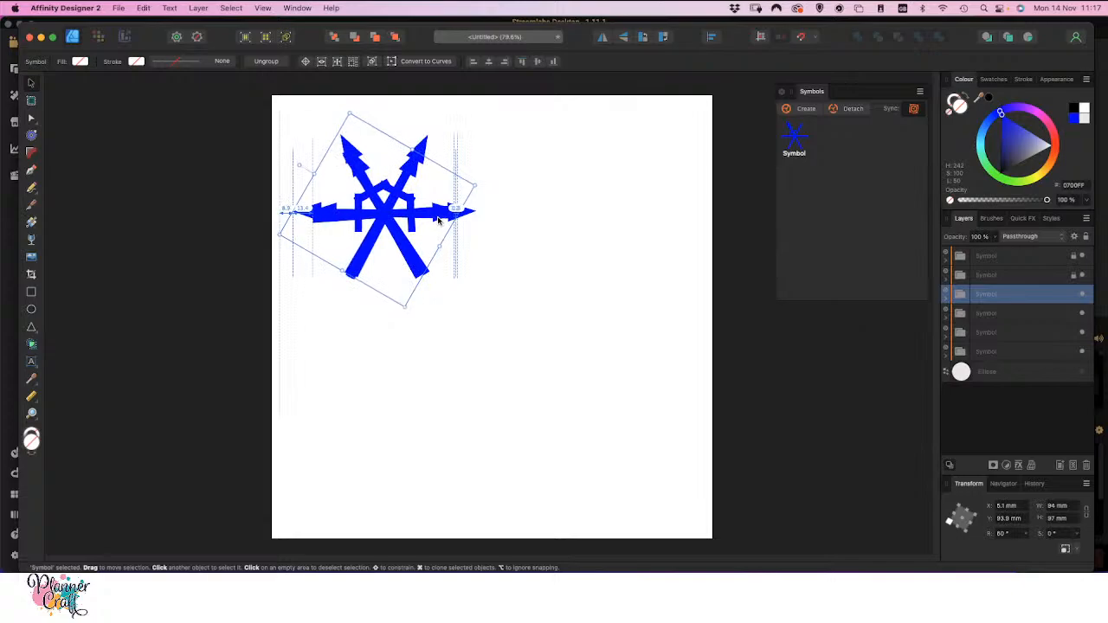
key("Down")
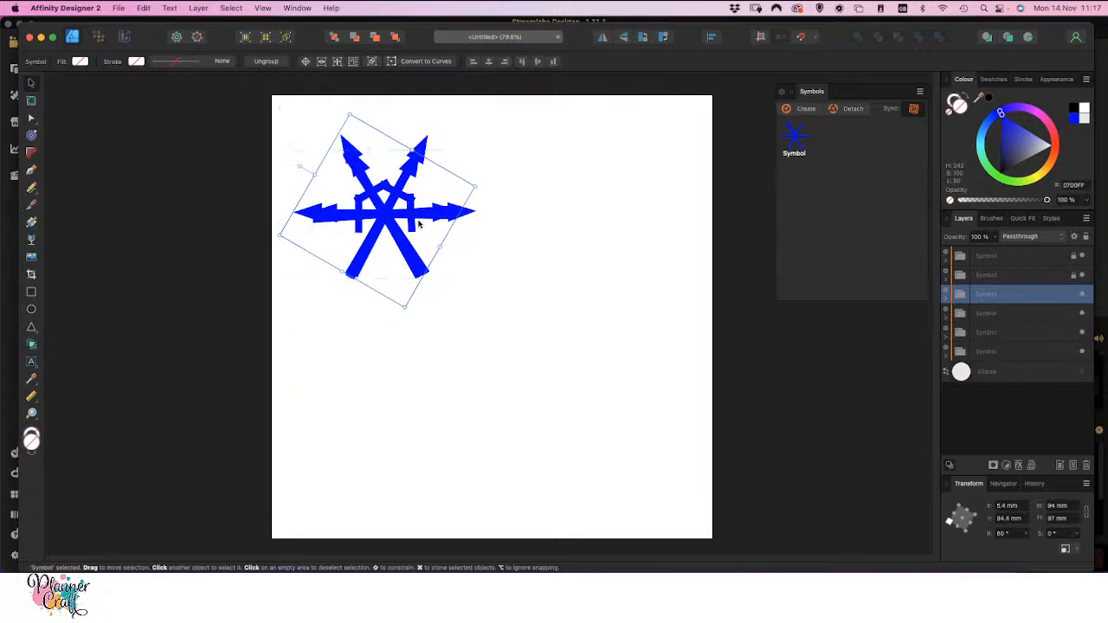
left_click_drag(298, 169, 296, 168)
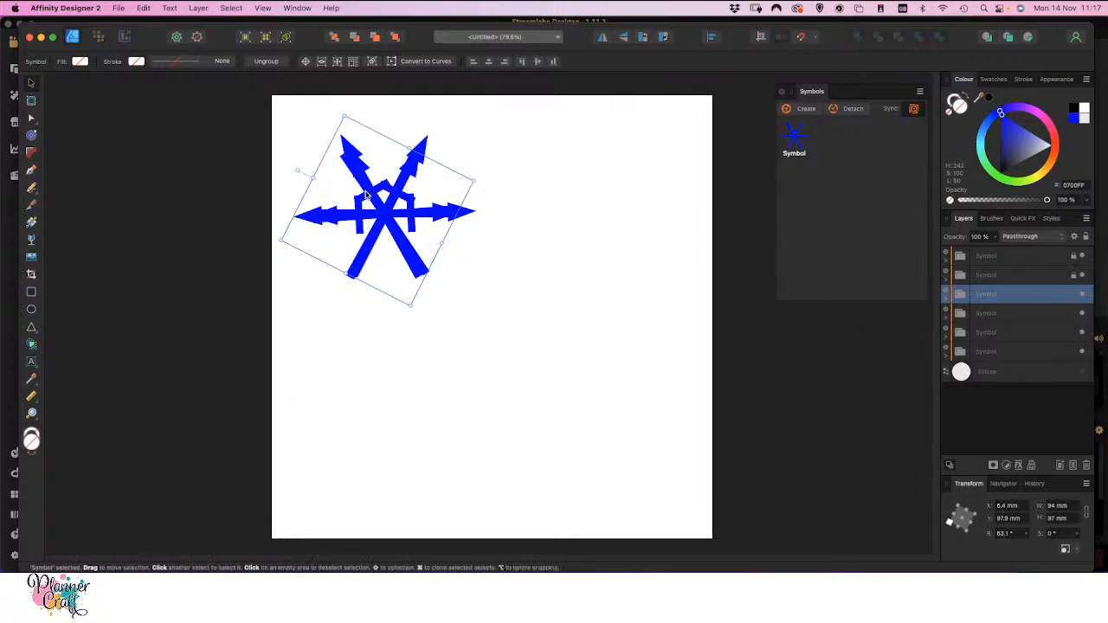
Lock the third symbol copy so it cannot be moved
left_click(352, 155)
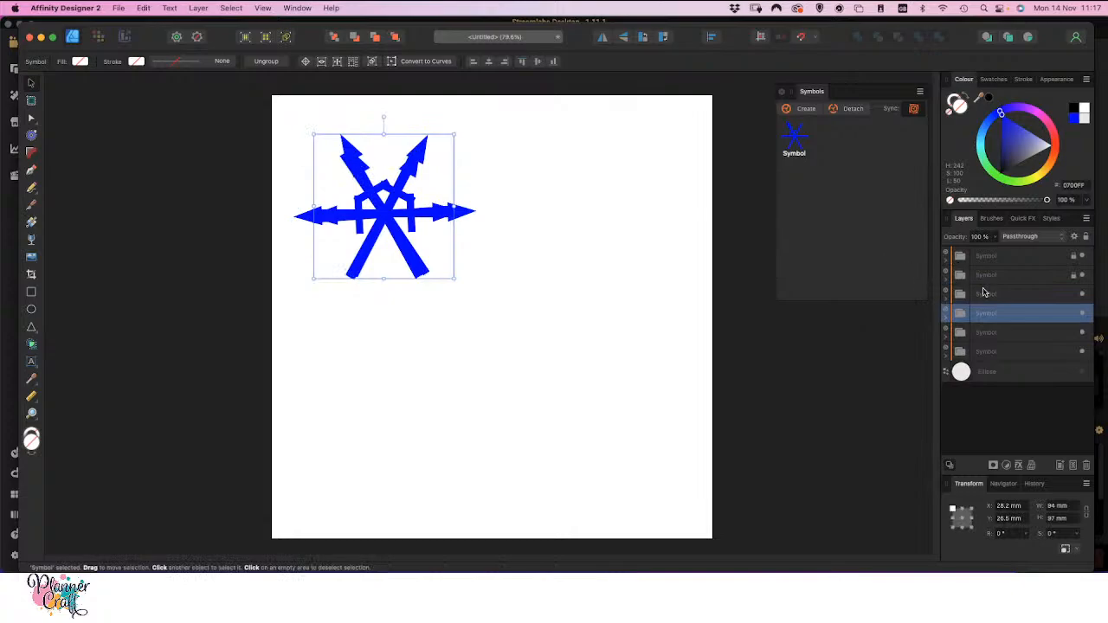
left_click(1051, 294)
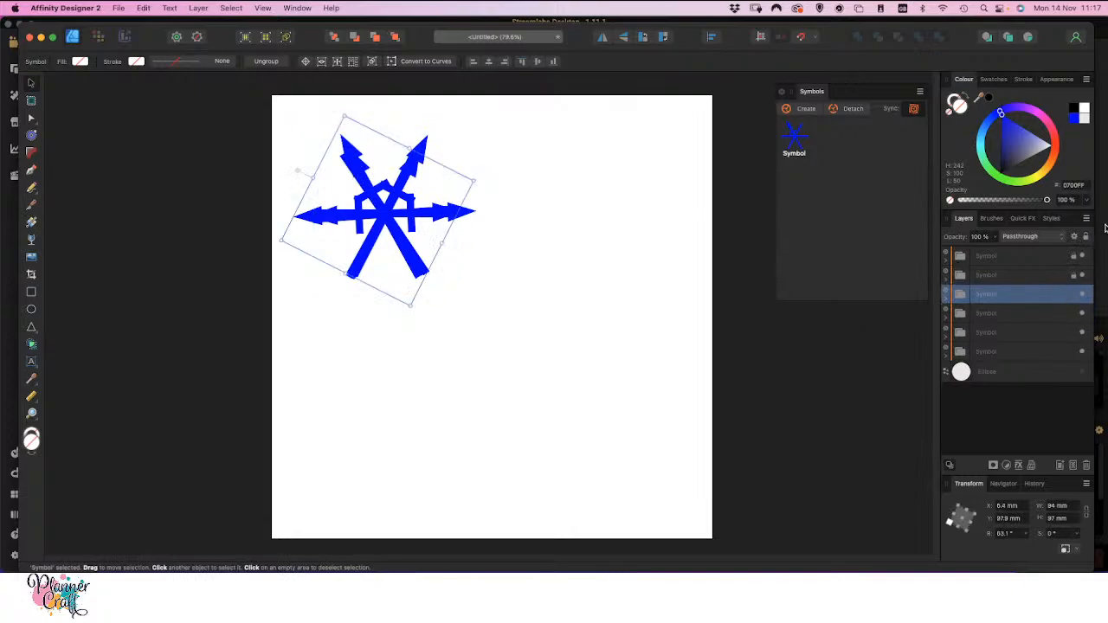
Rotate the fourth symbol copy to about -178°, fit its decorated arm over the lower-right arm, and lock it
left_click(1043, 315)
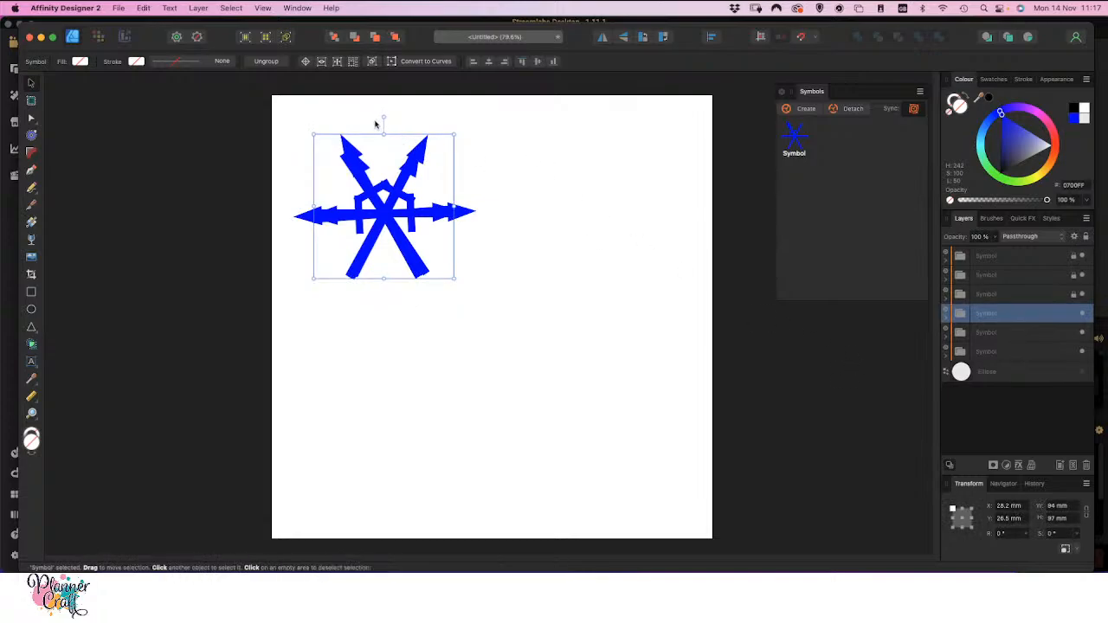
left_click_drag(383, 119, 403, 356)
key("Down")
key("Down")
key("Down")
key("Down")
key("Down")
key("Down")
key("Down")
key("Down")
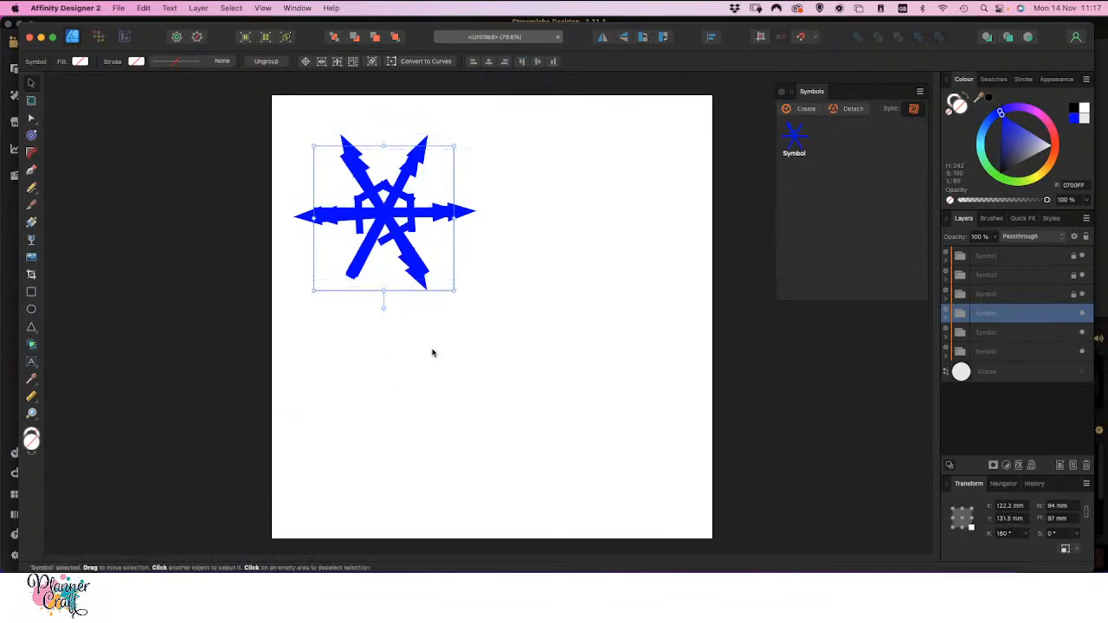
left_click_drag(383, 306, 386, 308)
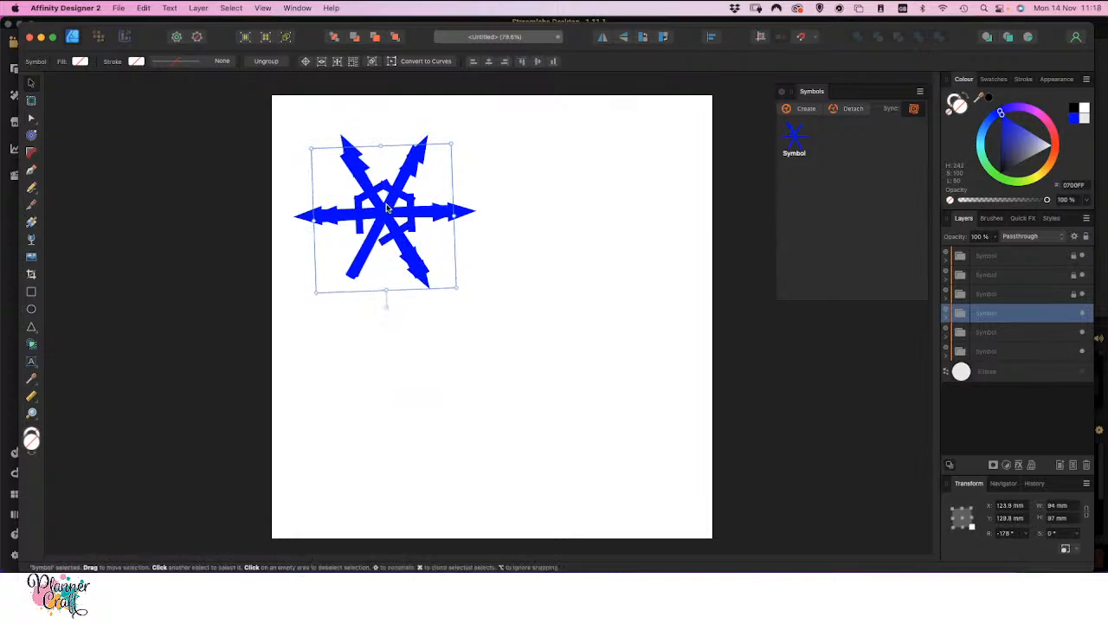
left_click_drag(434, 275, 424, 284)
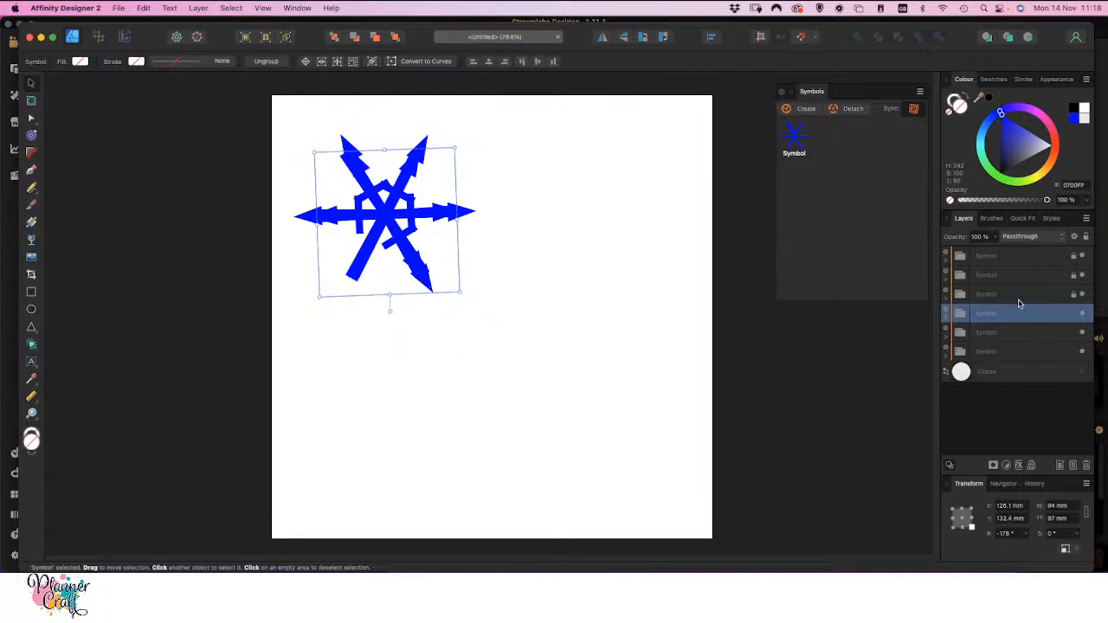
left_click(1086, 236)
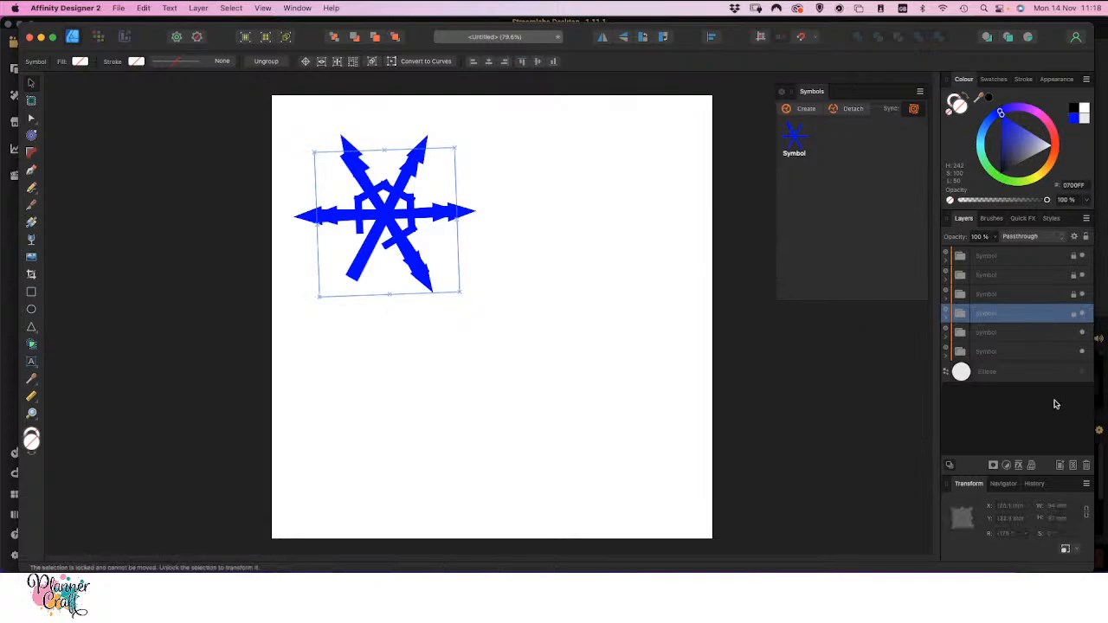
Rotate the fifth symbol copy to about 125° so its decorated arm covers the lower-left arm, and lock it
left_click(1050, 334)
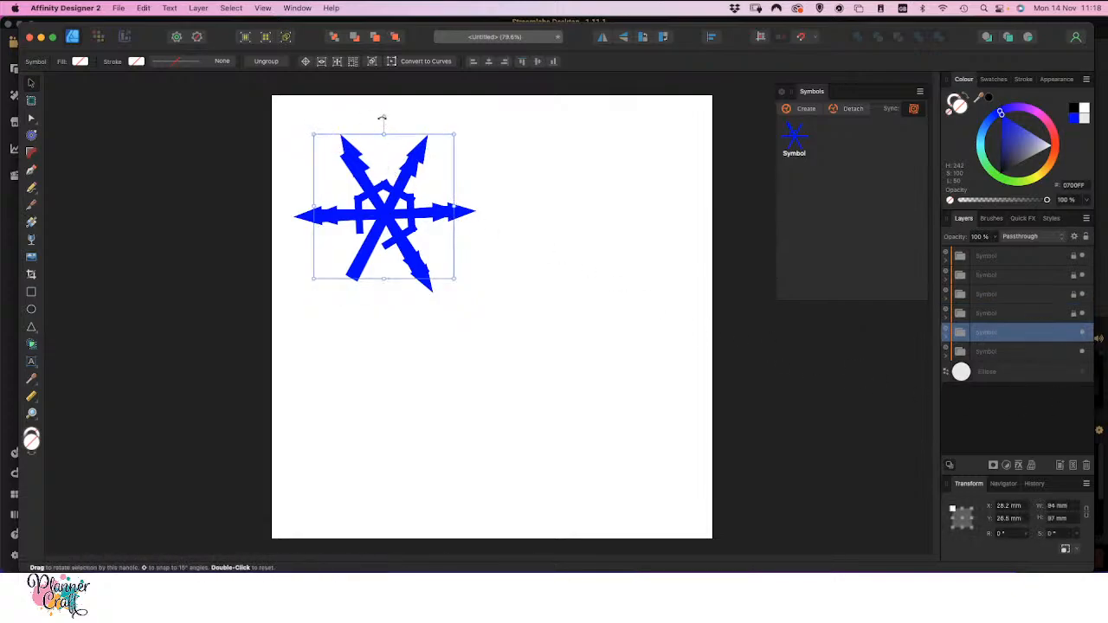
left_click_drag(382, 116, 362, 268)
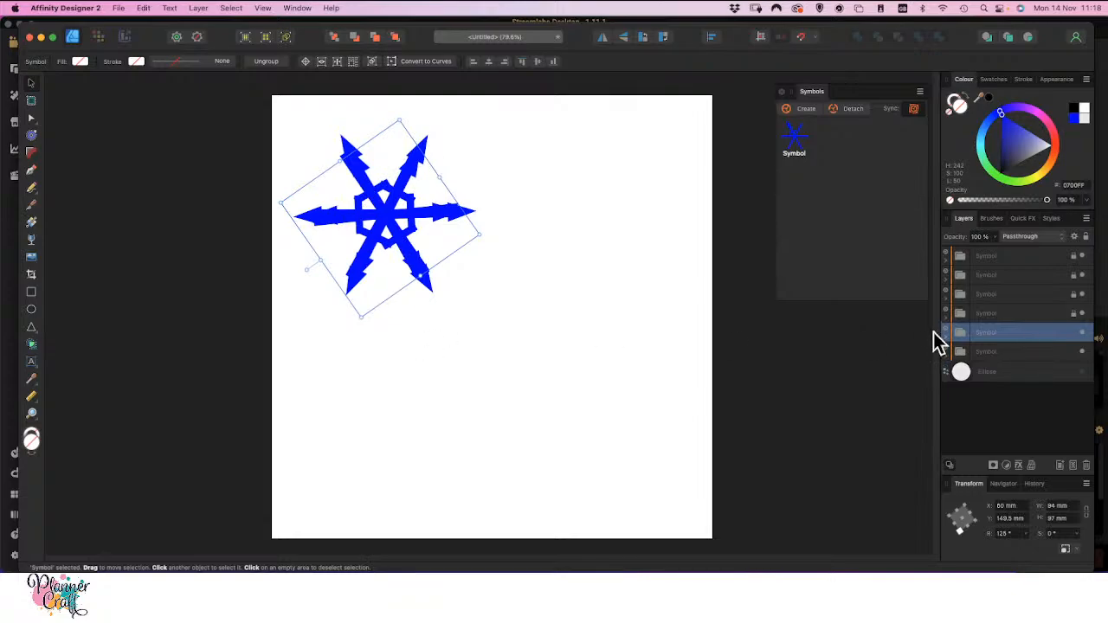
left_click(1087, 237)
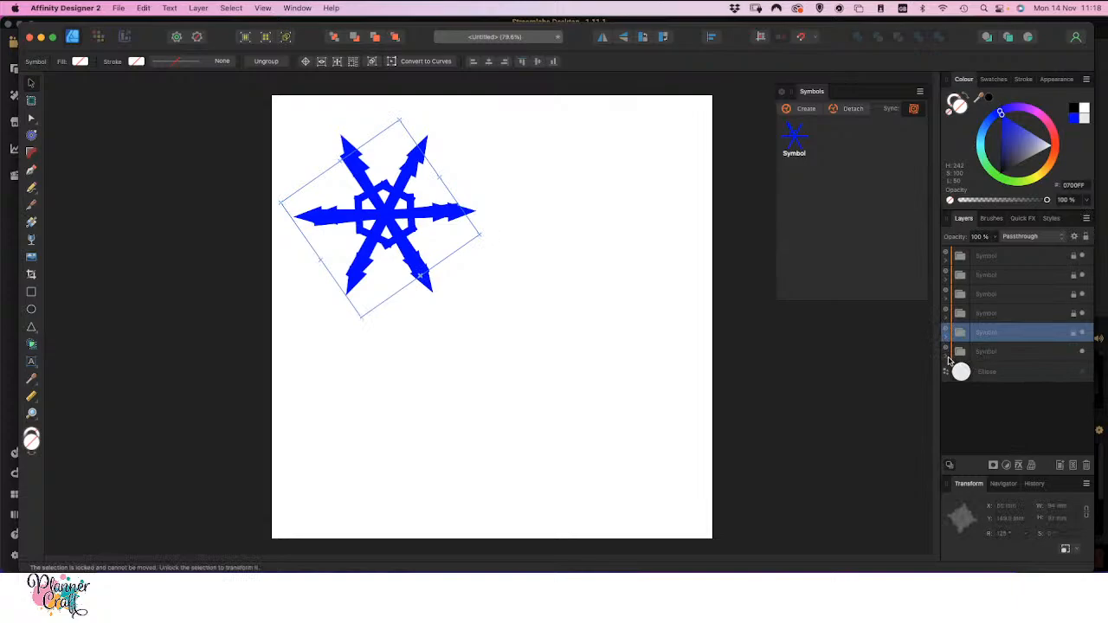
Delete the nodes of the five plain arms from the bottom symbol's curve, leaving only its decorated upper-left arm
left_click(947, 357)
left_click(1023, 374)
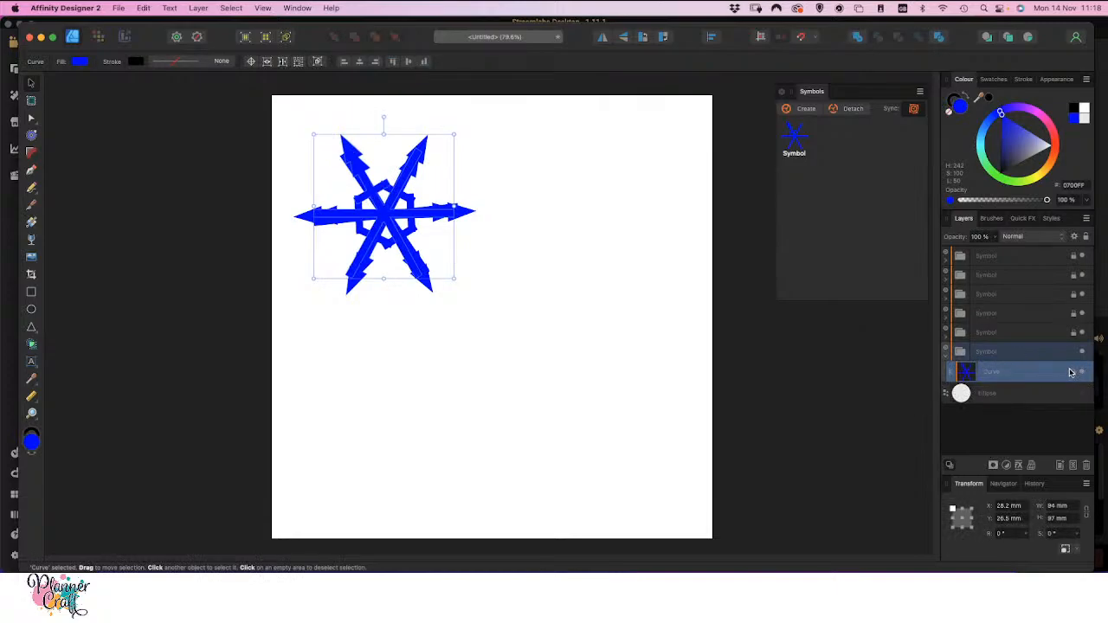
key("a")
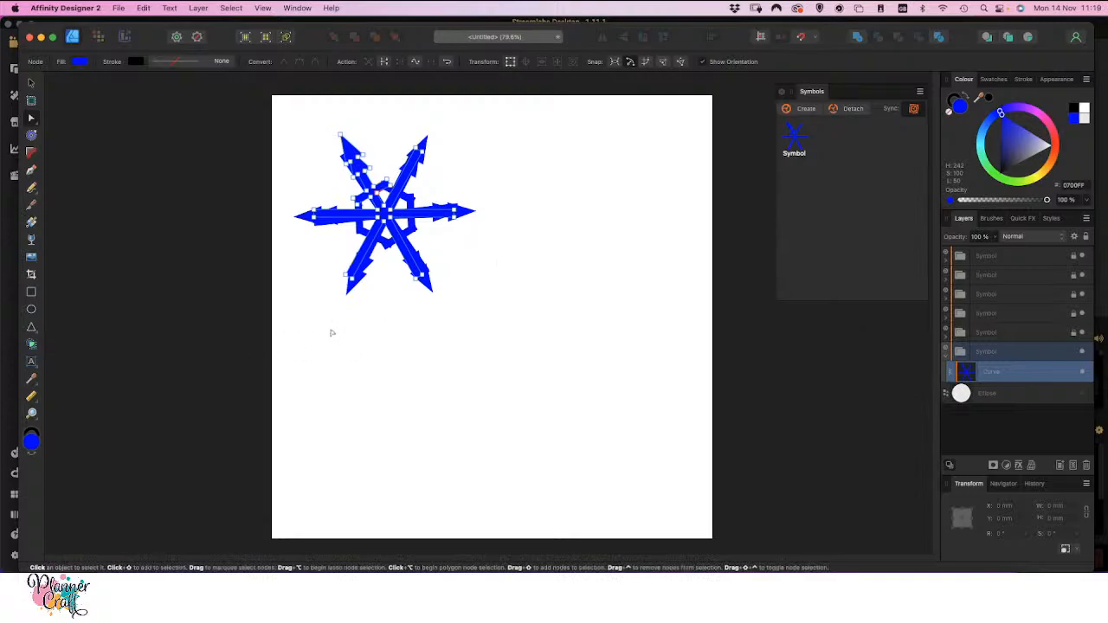
left_click_drag(289, 187, 338, 250)
left_click(339, 251)
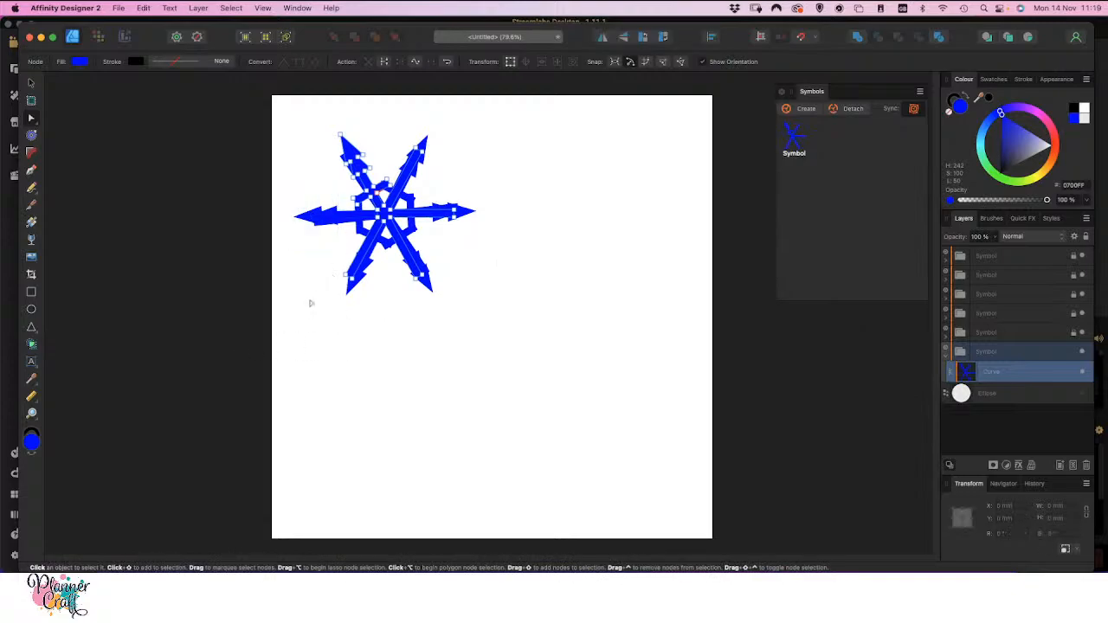
left_click_drag(310, 303, 374, 280)
left_click_drag(480, 283, 379, 269)
left_click_drag(489, 161, 444, 246)
left_click_drag(438, 130, 404, 173)
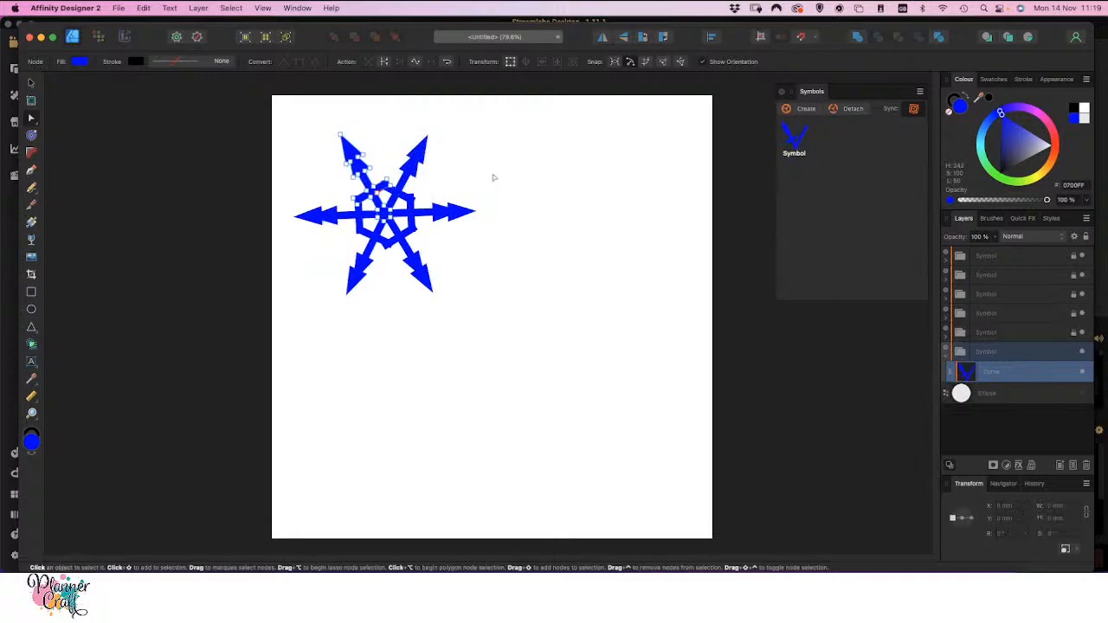
left_click(31, 83)
left_click(335, 331)
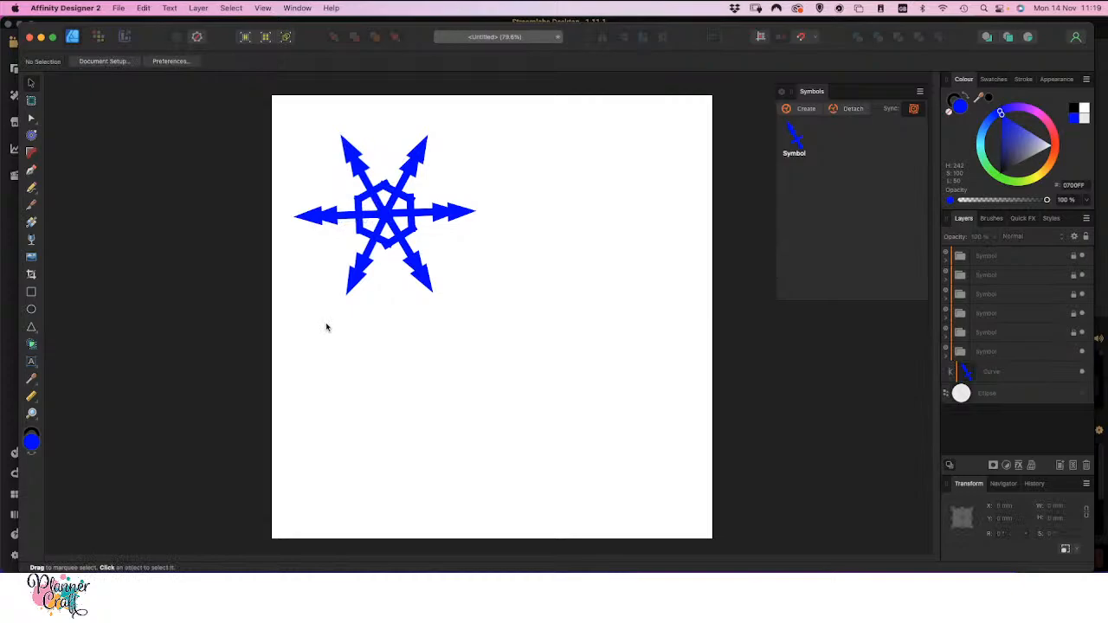
Unlock the five locked symbol copies and collapse the bottom symbol's contents
left_click_drag(266, 96, 321, 122)
left_click_drag(272, 101, 536, 361)
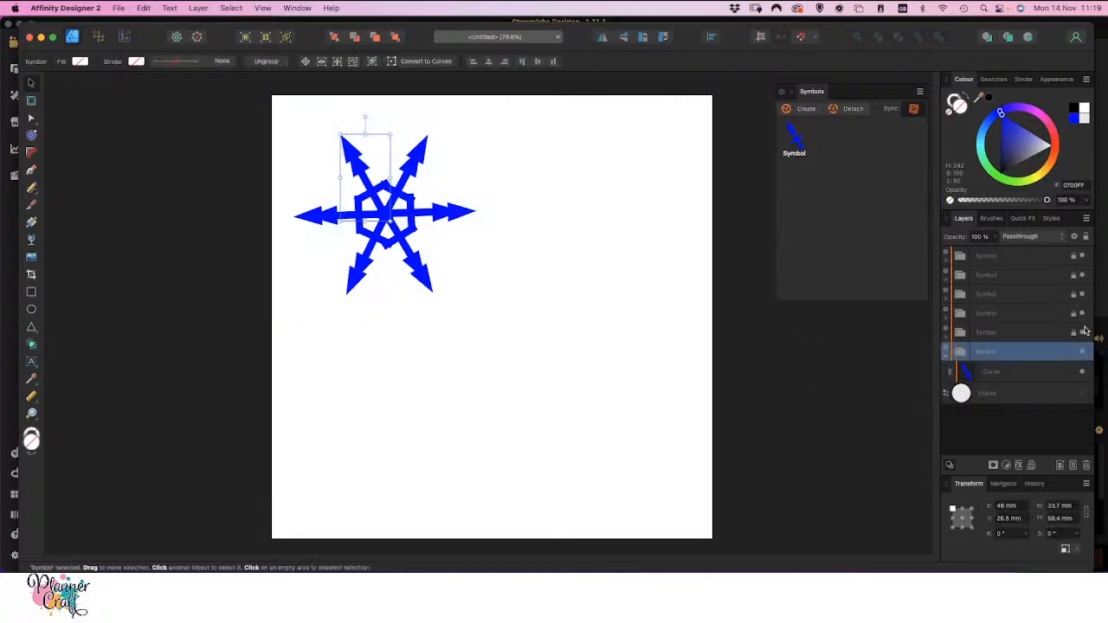
left_click(1073, 334)
left_click(1074, 314)
left_click(1074, 295)
left_click(1073, 275)
left_click(1075, 257)
left_click(946, 355)
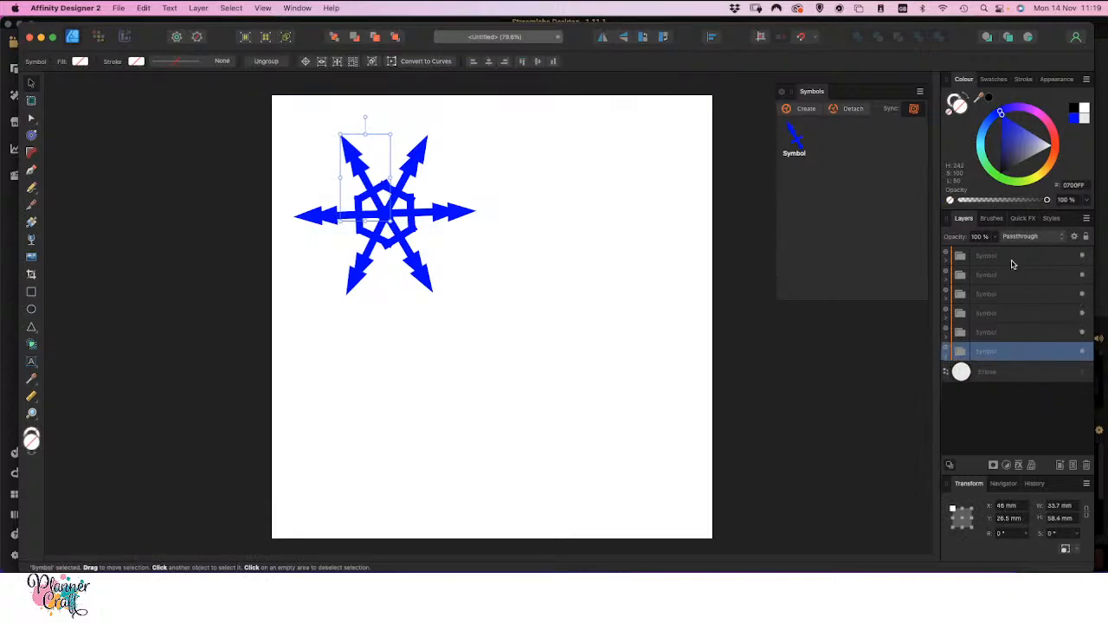
Merge all six arms into a single shape with Add, after detaching them from the symbol and ungrouping them
left_click(1010, 258, "shift")
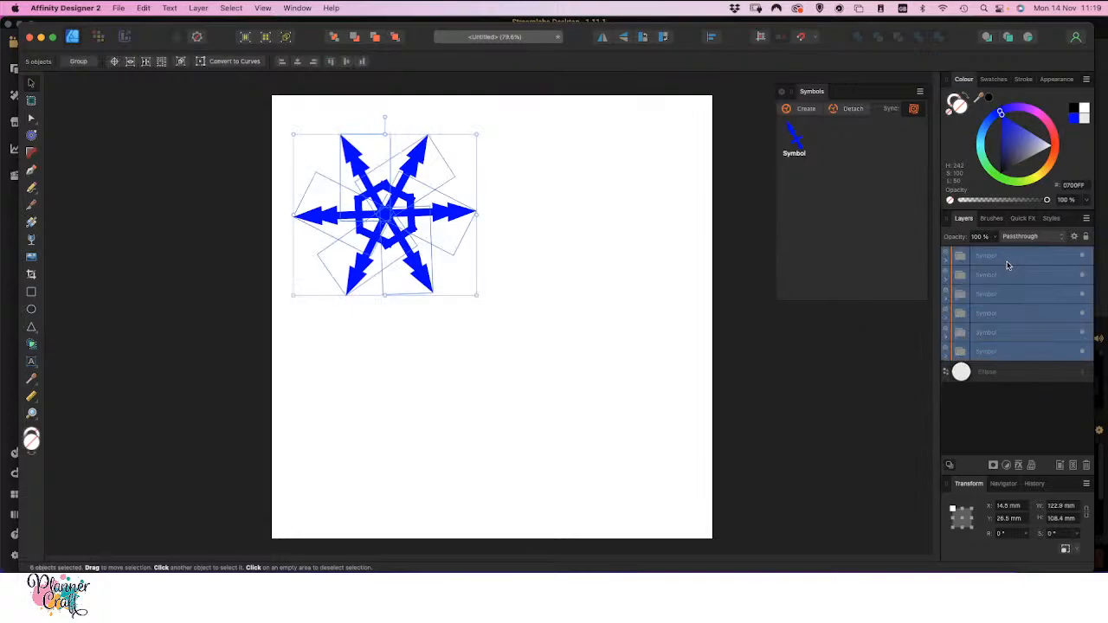
left_click(852, 110)
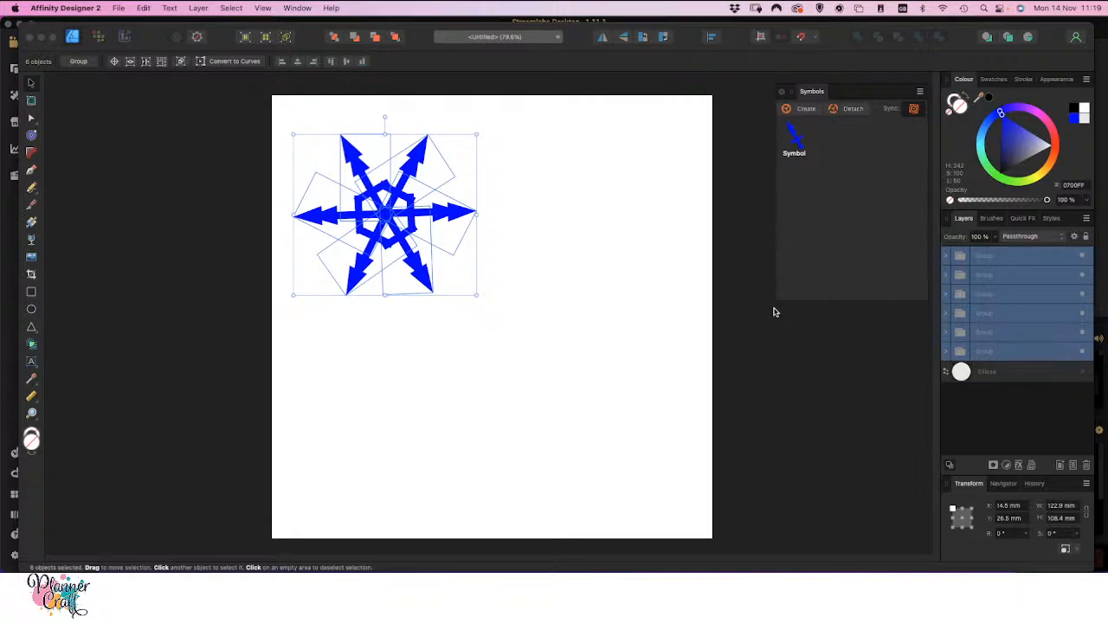
key("super+shift+g")
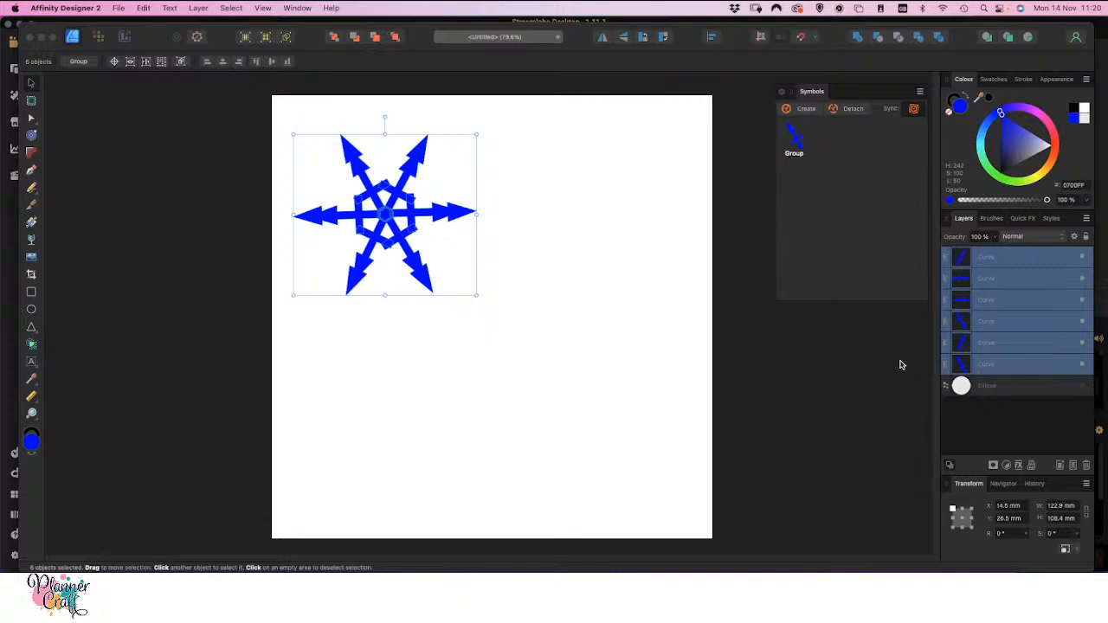
left_click(857, 38)
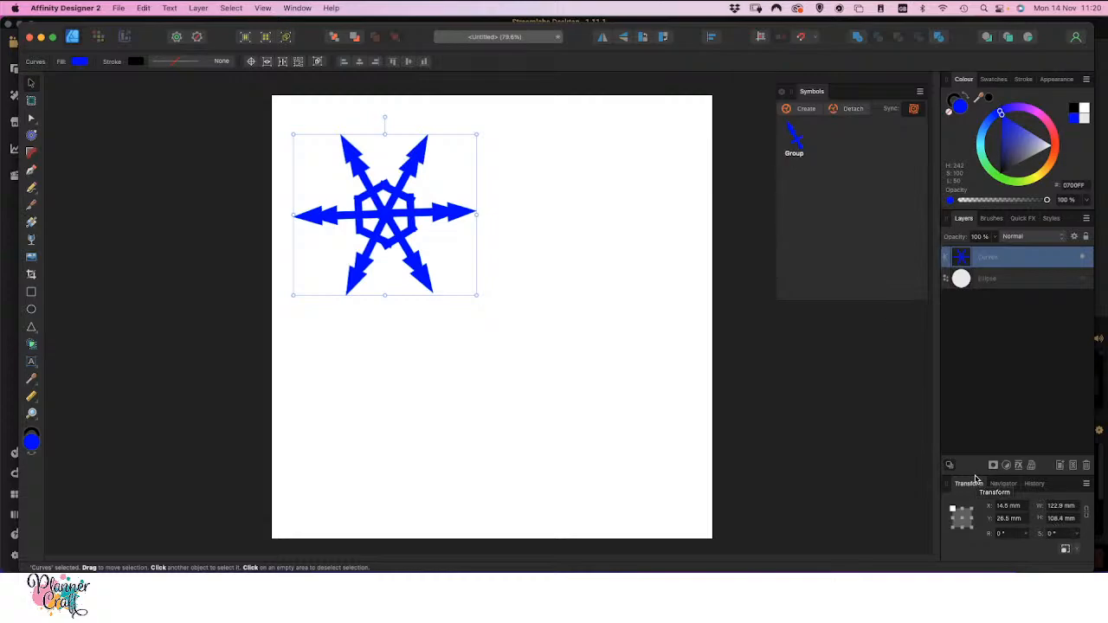
Apply a Perspective warp to the merged snowflake
left_click(1032, 466)
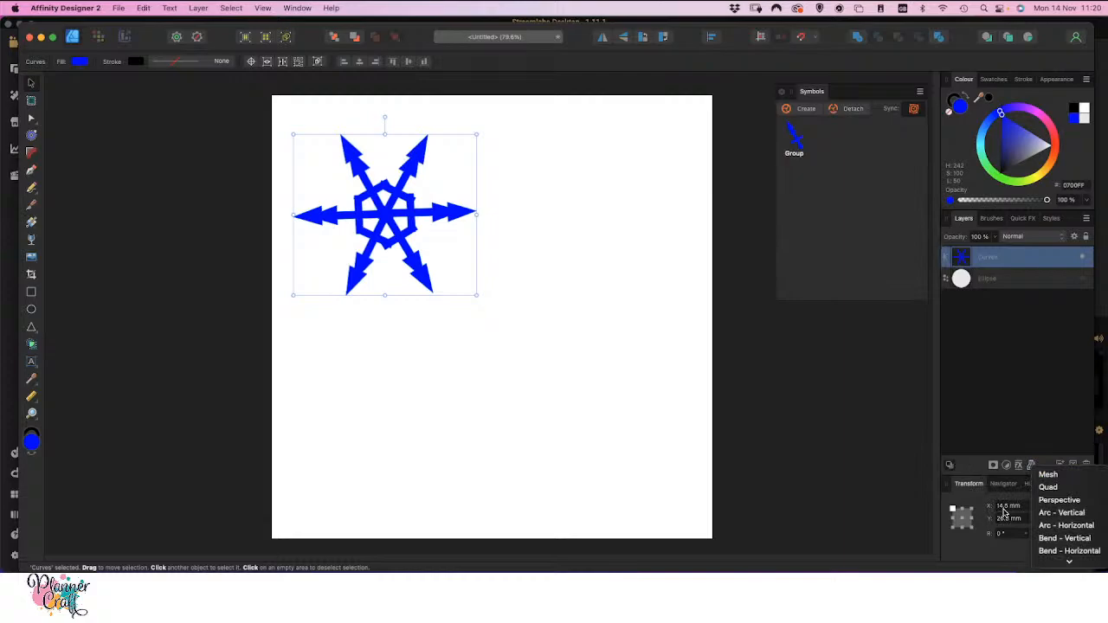
left_click(1031, 465)
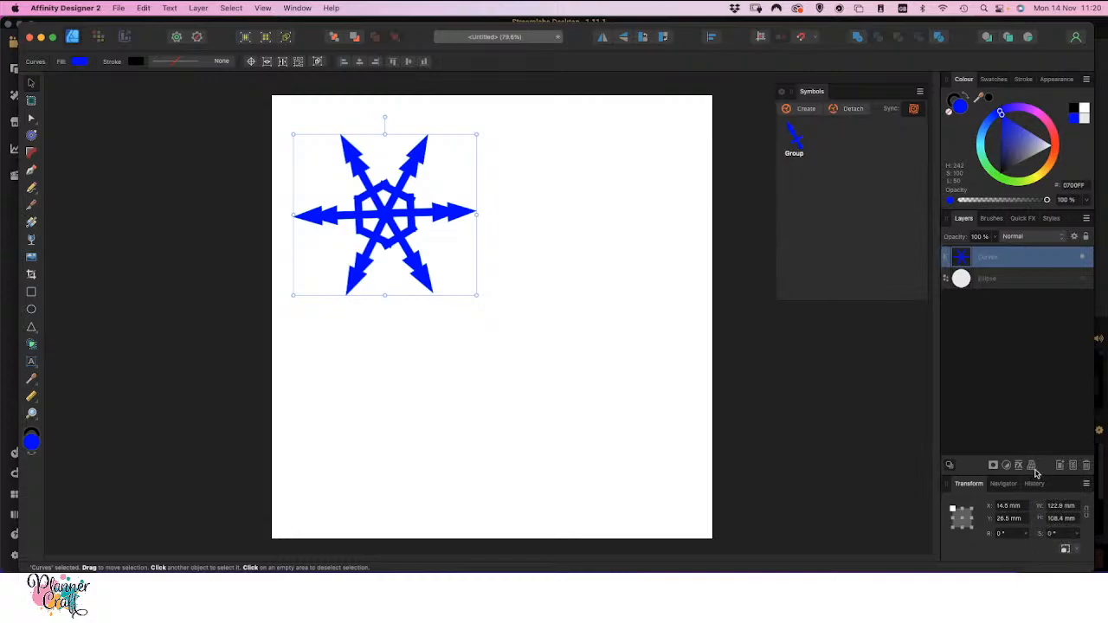
left_click(1031, 467)
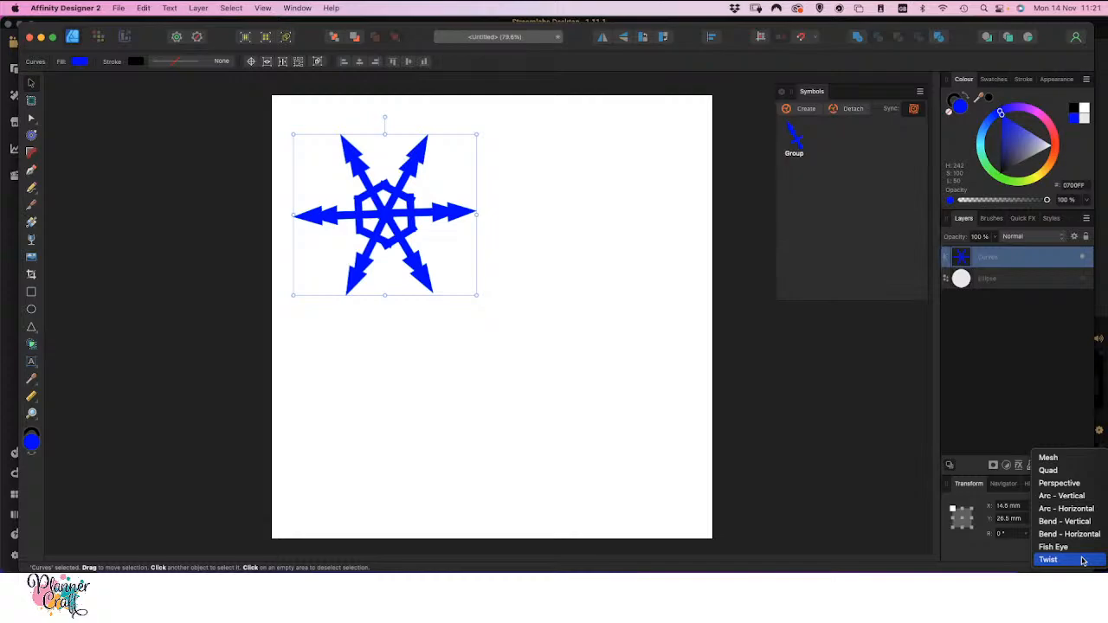
left_click(1081, 485)
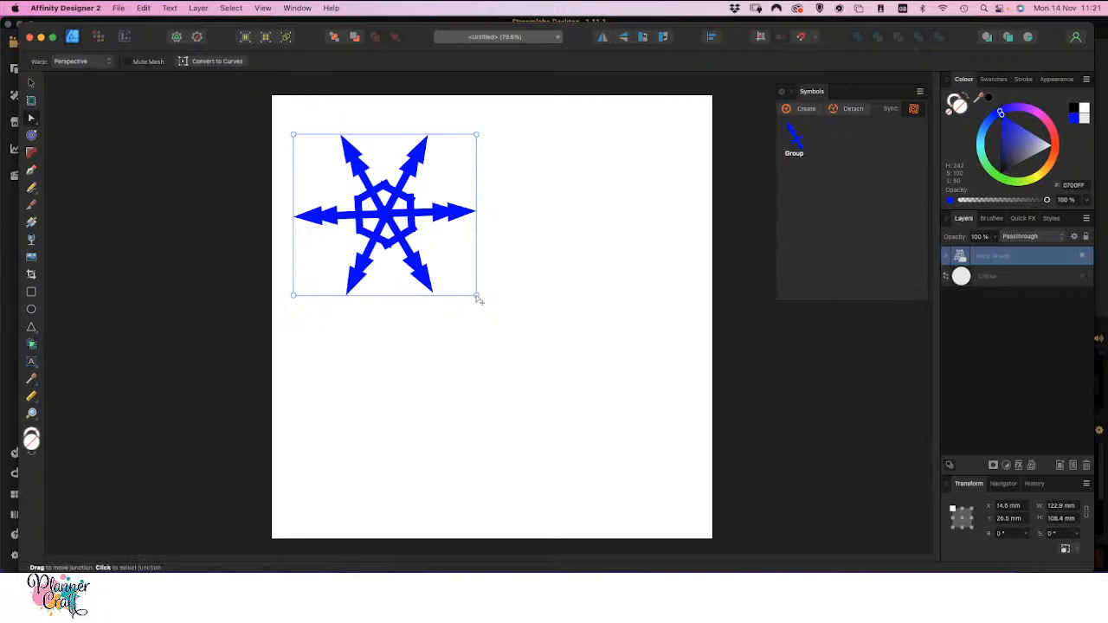
Reposition the four corners of the perspective warp so the snowflake narrows towards a shorter right side
left_click_drag(477, 295, 458, 277)
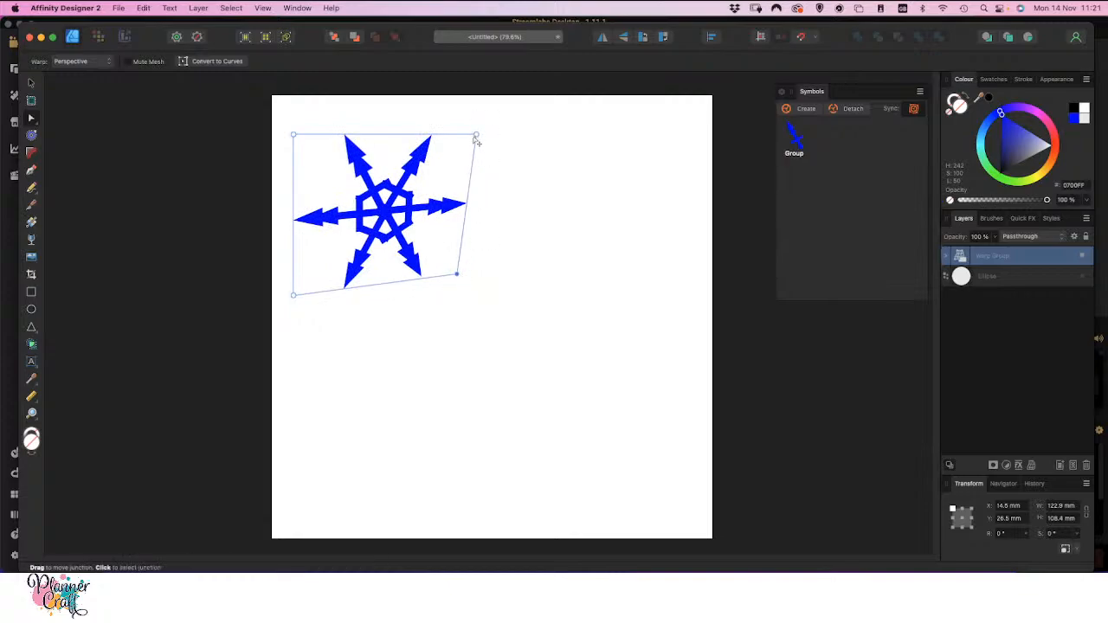
left_click_drag(476, 135, 459, 163)
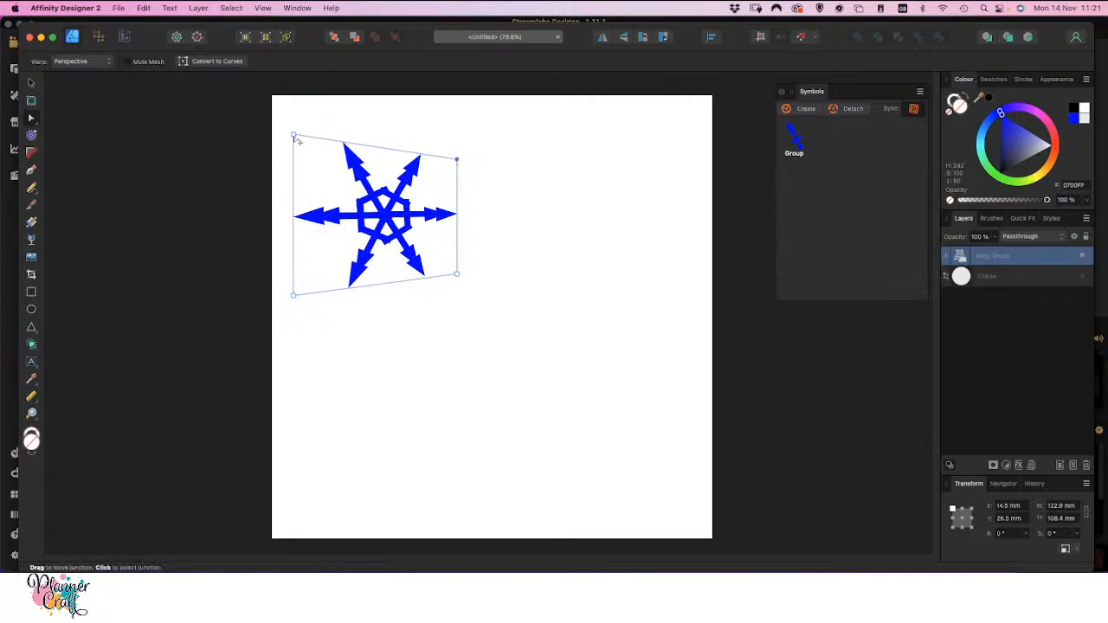
left_click_drag(298, 138, 302, 131)
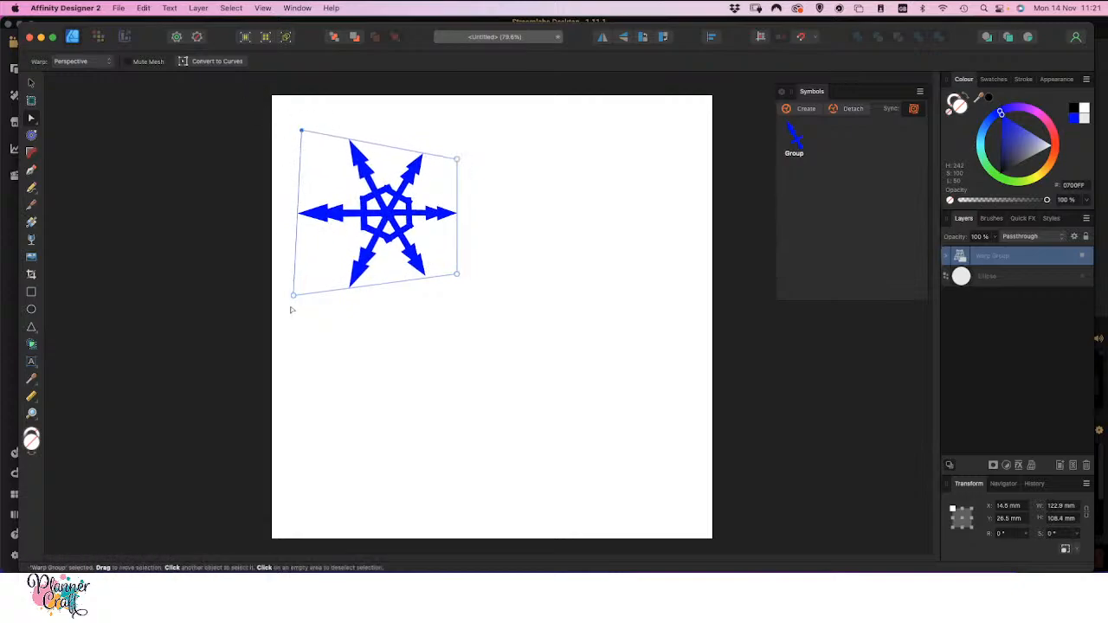
left_click_drag(294, 299, 305, 312)
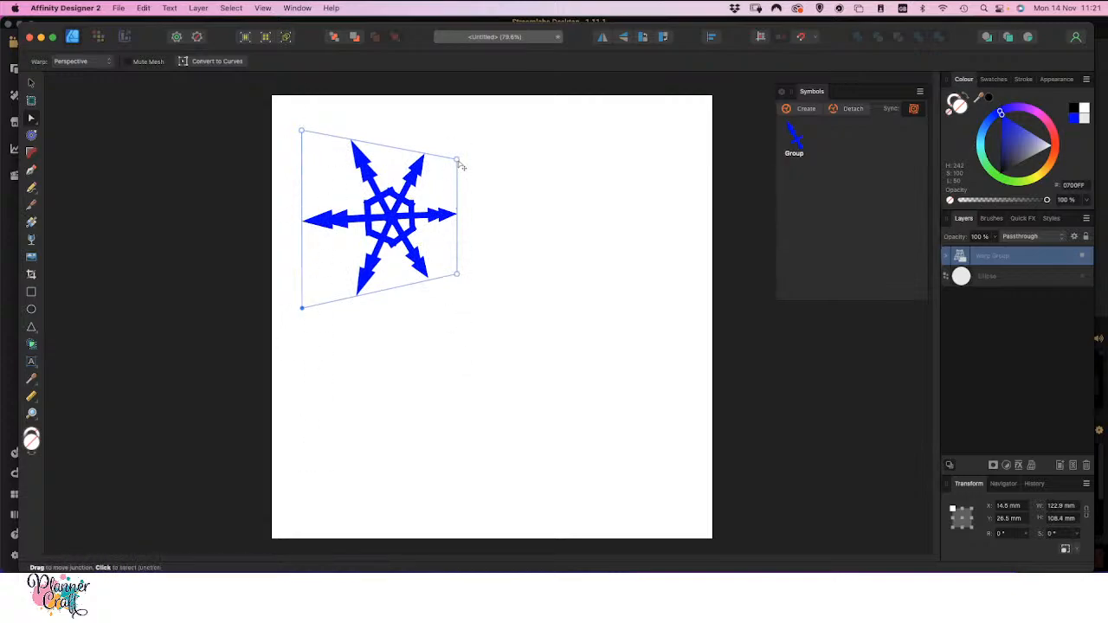
left_click_drag(459, 165, 445, 167)
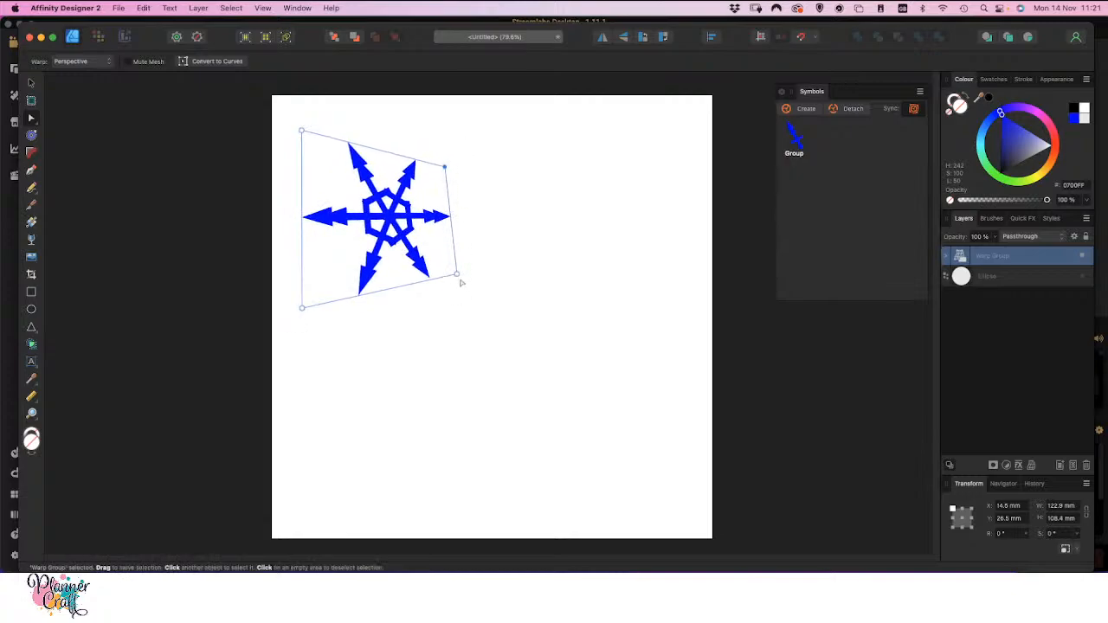
left_click_drag(459, 277, 449, 275)
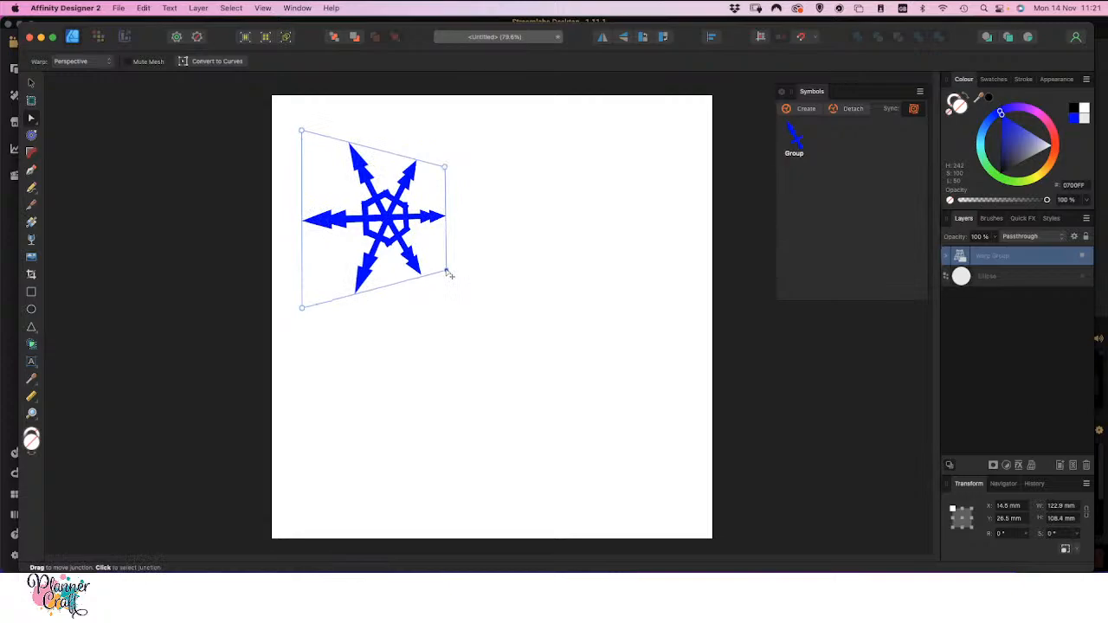
Create a new symbol from the warped snowflake and deselect it
left_click(31, 83)
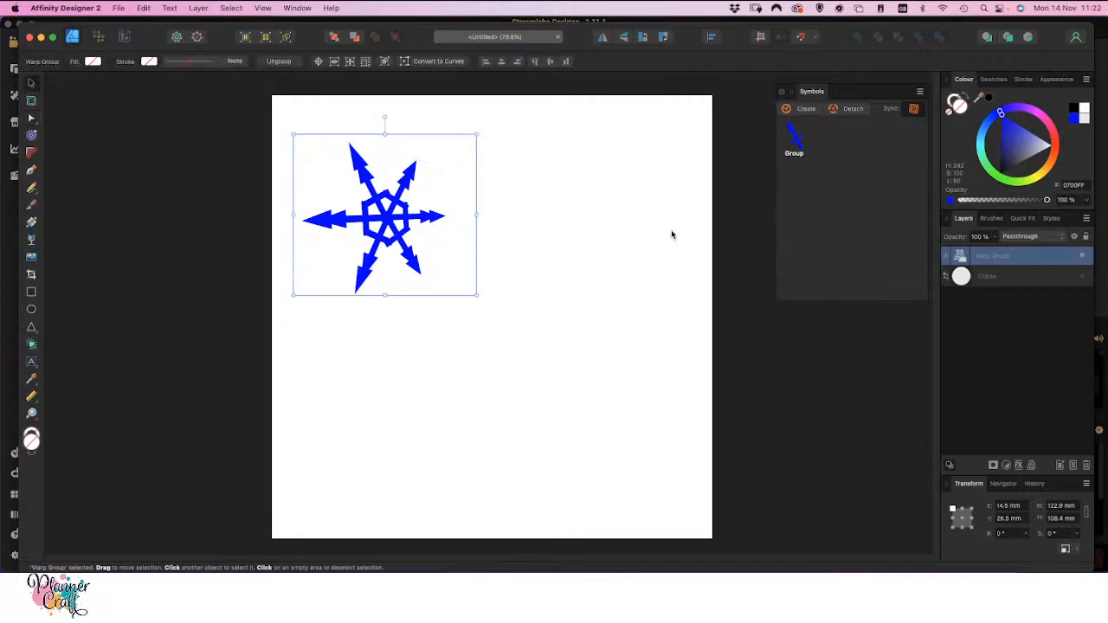
left_click(800, 110)
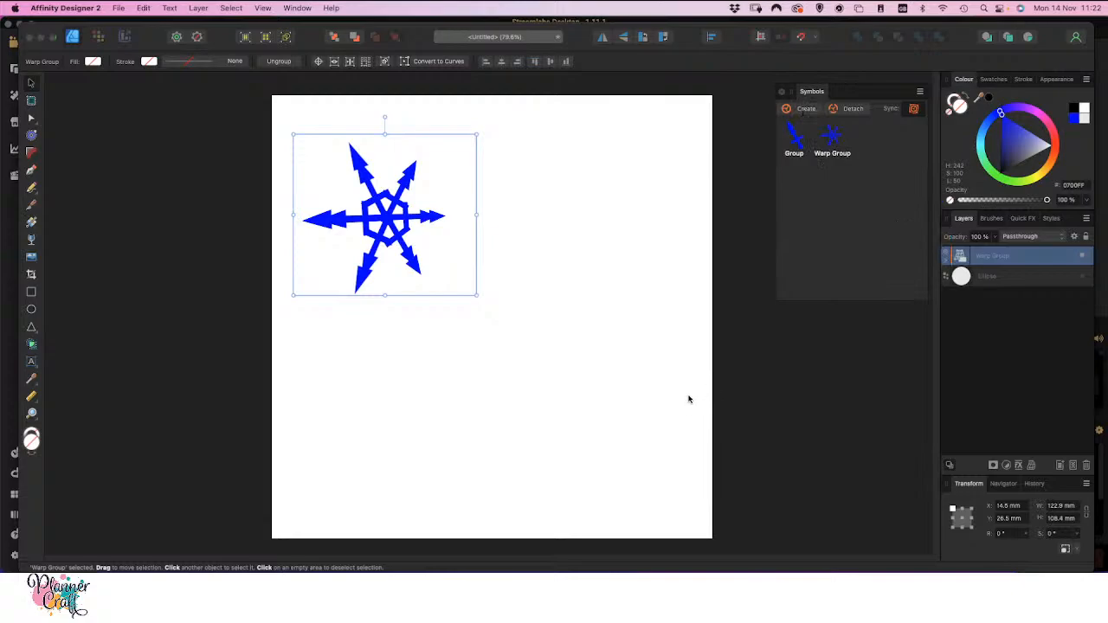
left_click(549, 293)
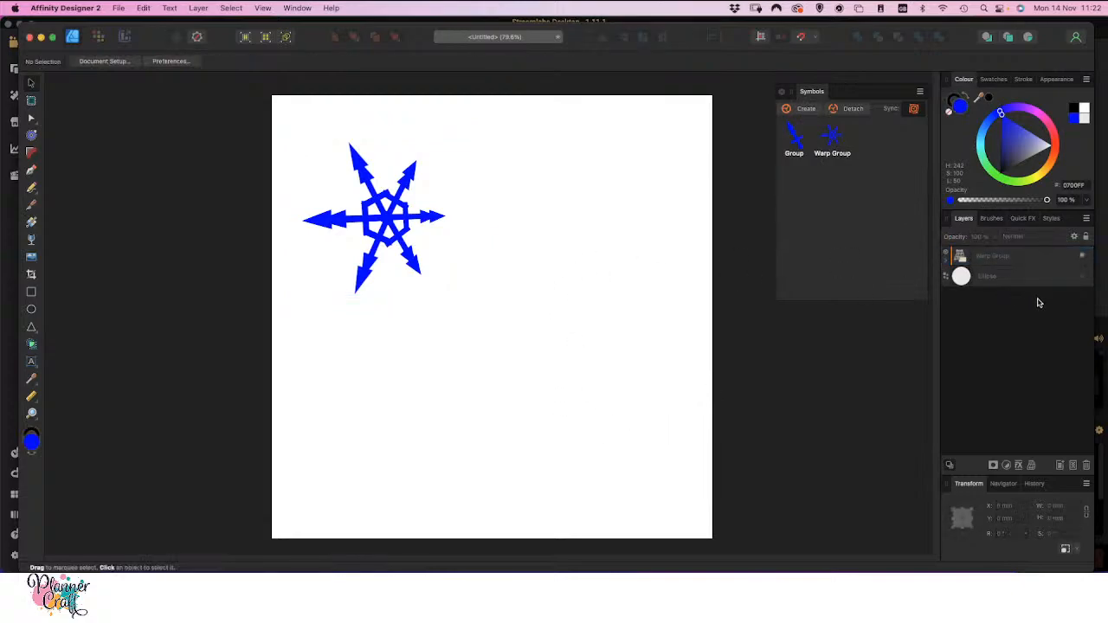
Show the ellipse and fit the snowflake inside its lower-left edge, scaled to about 49 × 48 mm and rotated to about 34°
left_click(1082, 276)
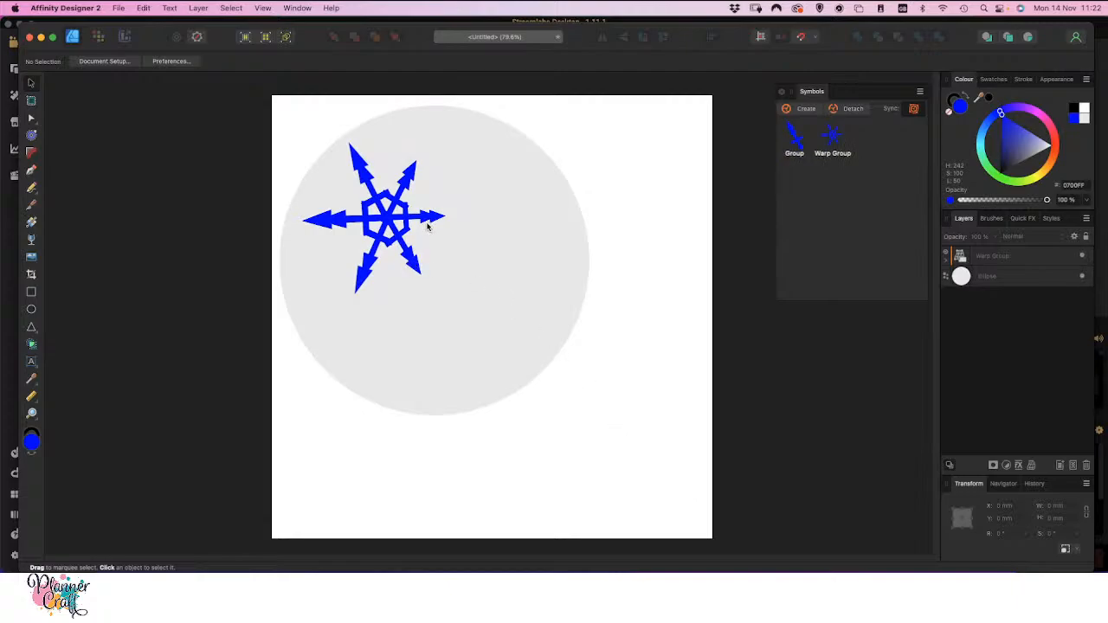
left_click(382, 222)
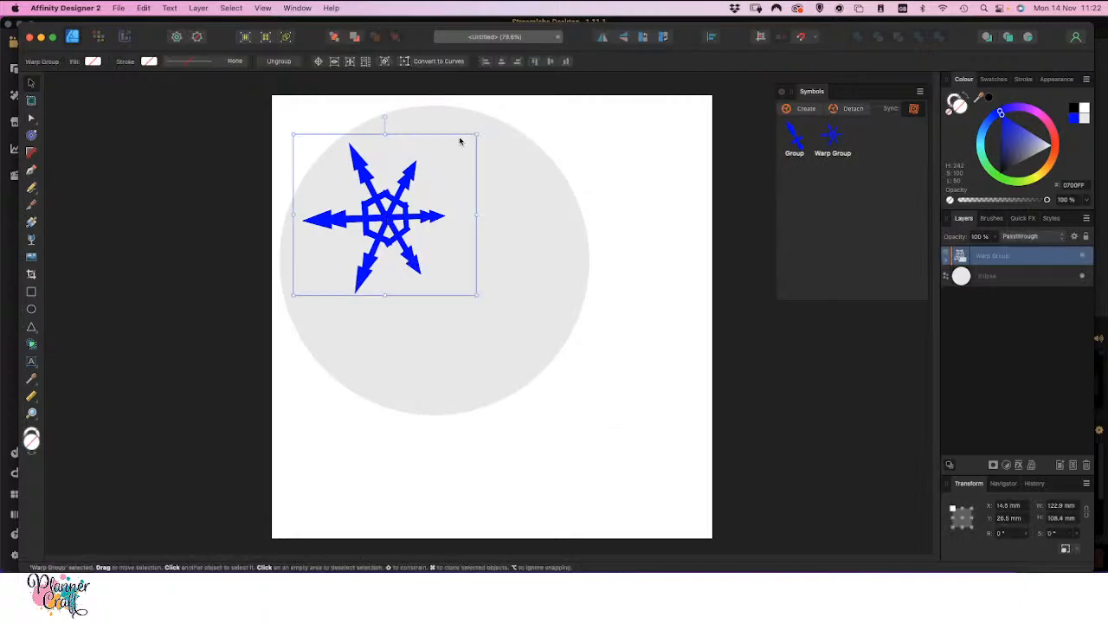
left_click_drag(476, 136, 383, 211)
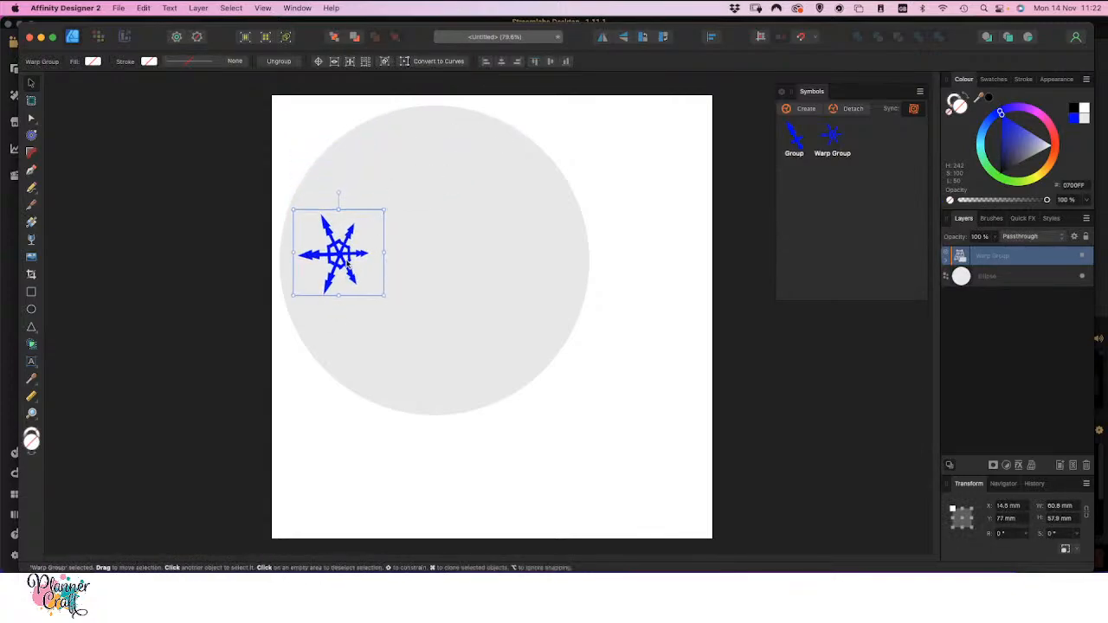
left_click_drag(348, 253, 356, 310)
left_click_drag(394, 267, 308, 271)
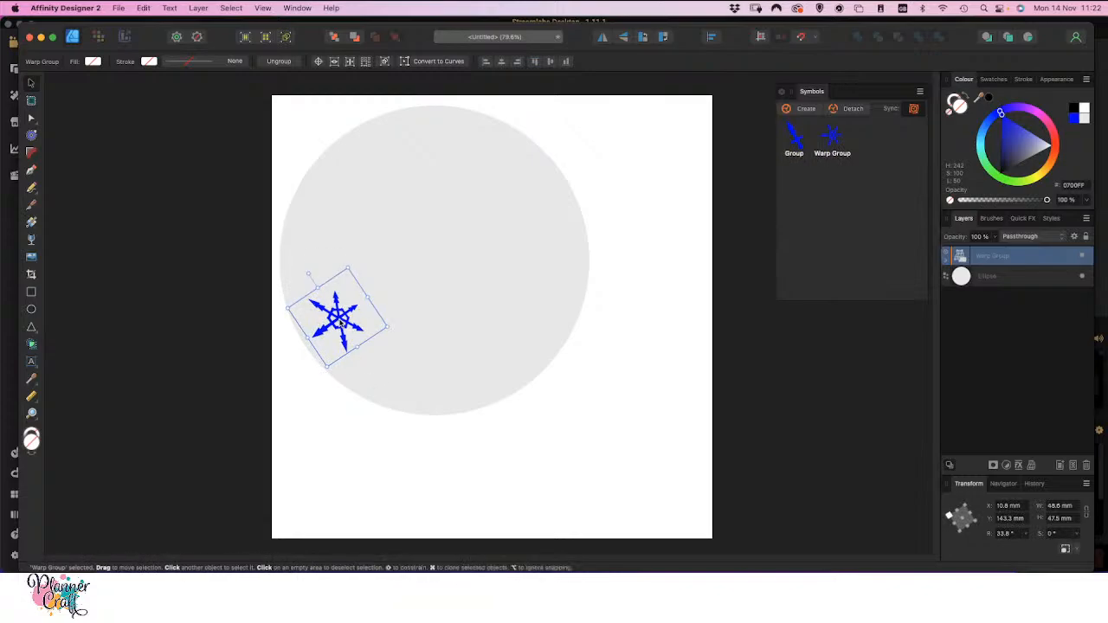
Duplicate the snowflake higher along the circle's left side, rotated to about -27°, and repeat that transform for three more copies around the circle
left_click_drag(340, 323, 332, 231)
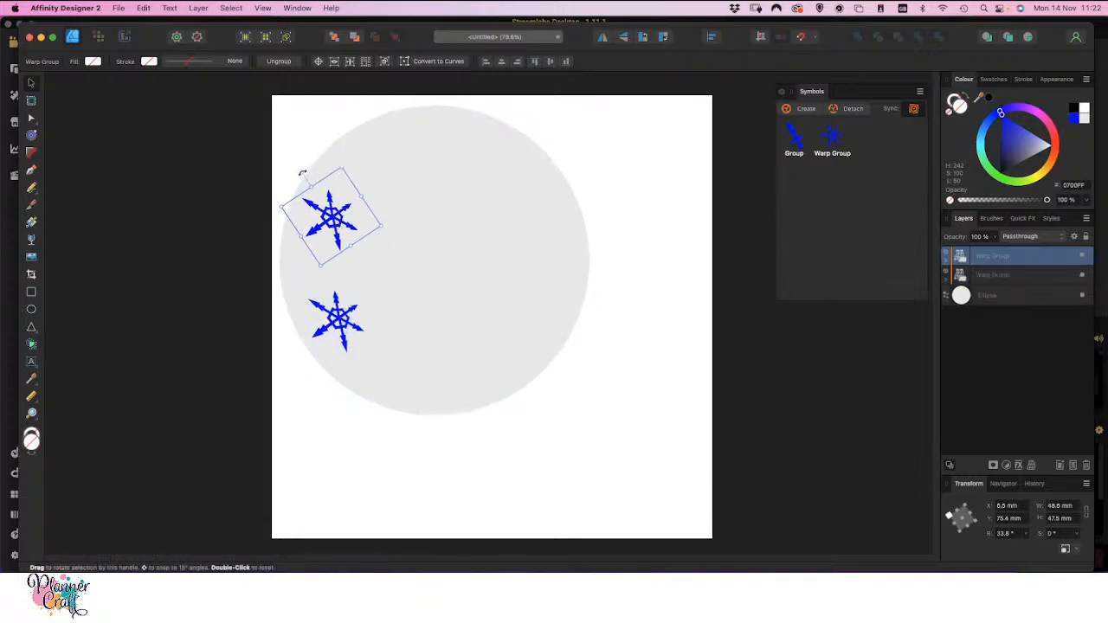
left_click_drag(302, 173, 352, 170)
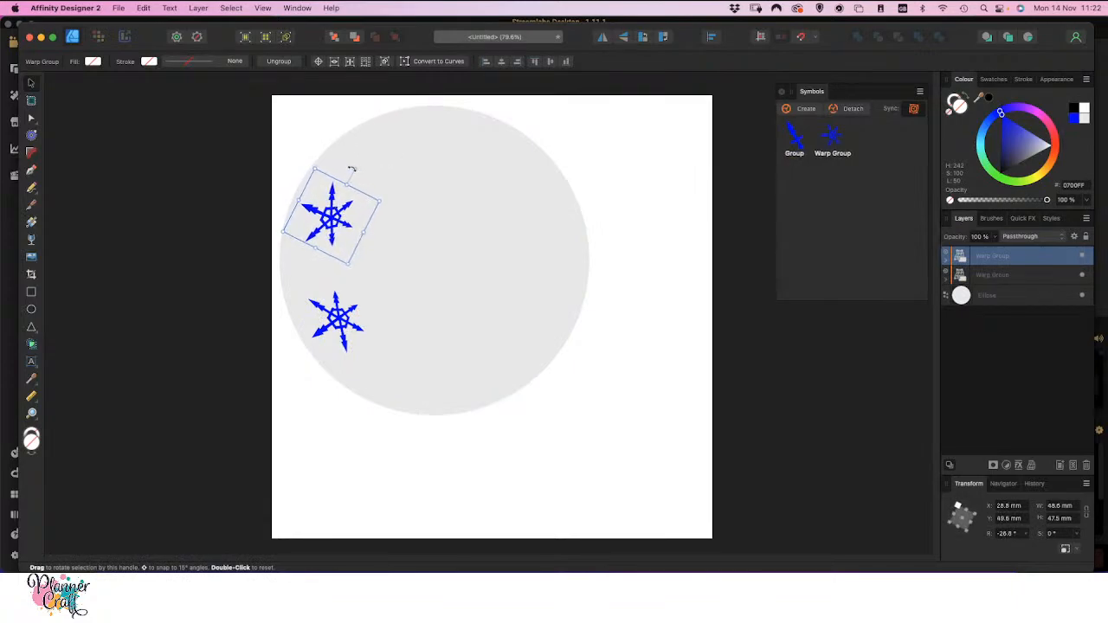
key("super+j")
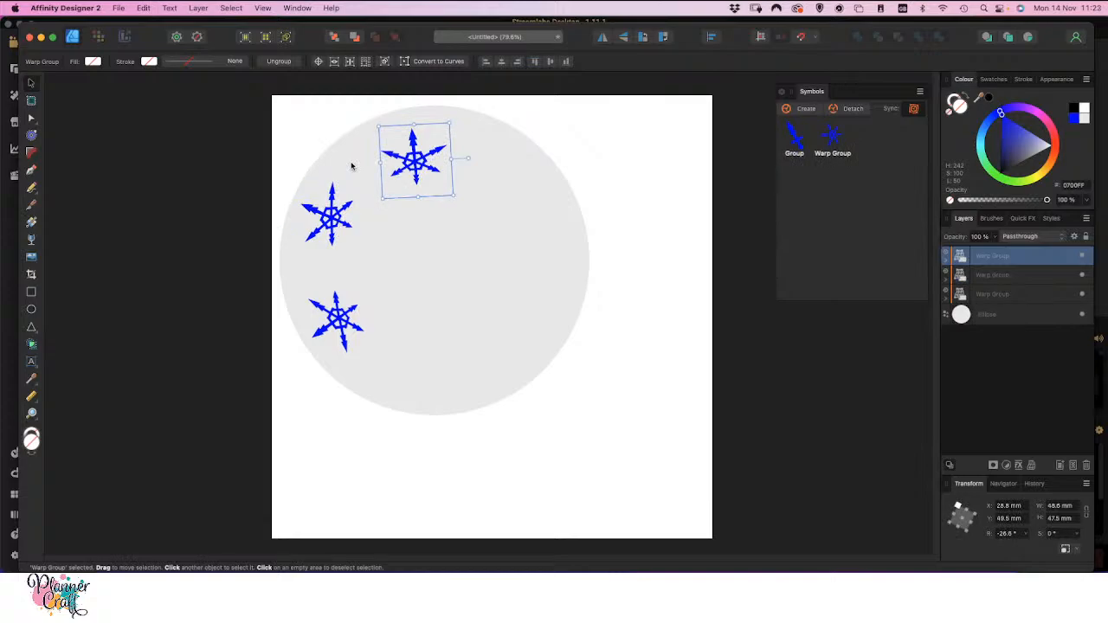
key("super+j")
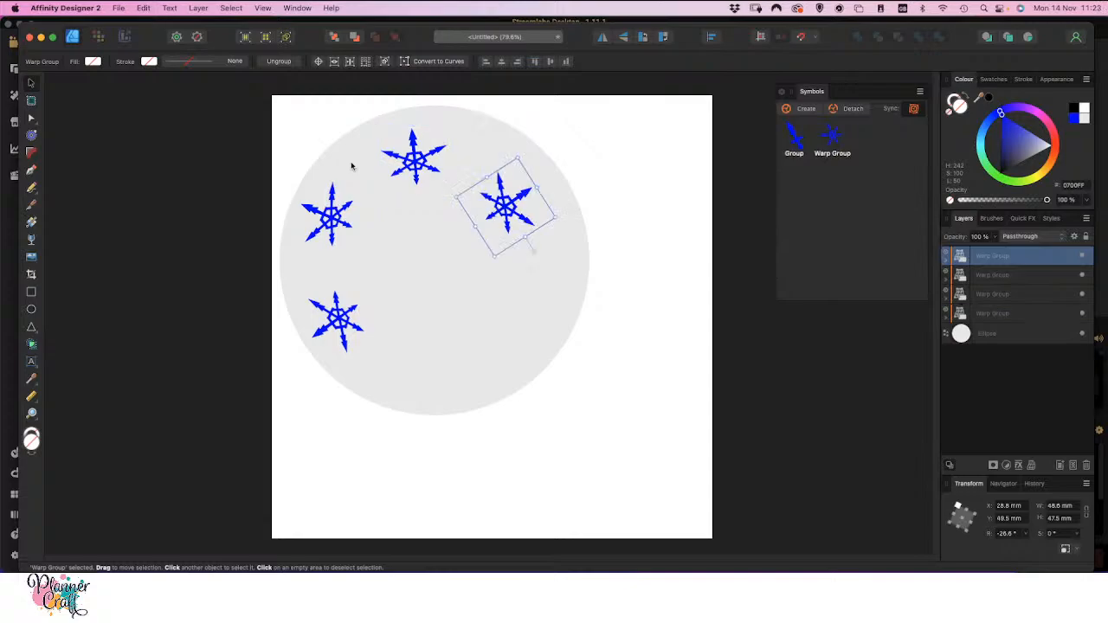
key("super+j")
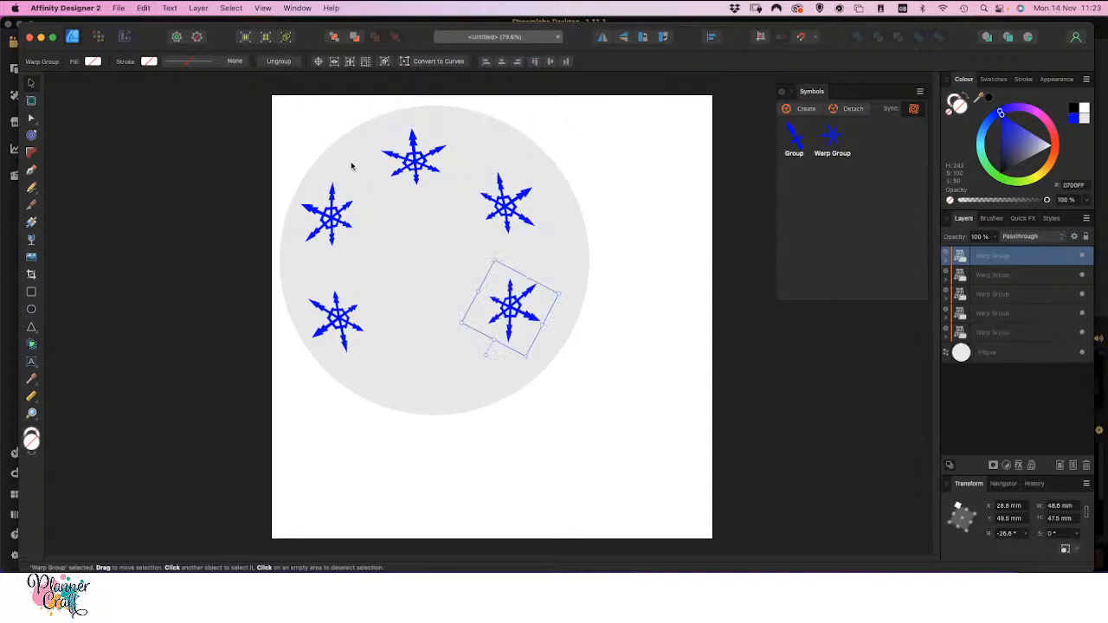
Enlarge all five snowflakes together to about 177 × 169 mm, centre them horizontally on the circle and deselect them
left_click(1000, 334, "shift")
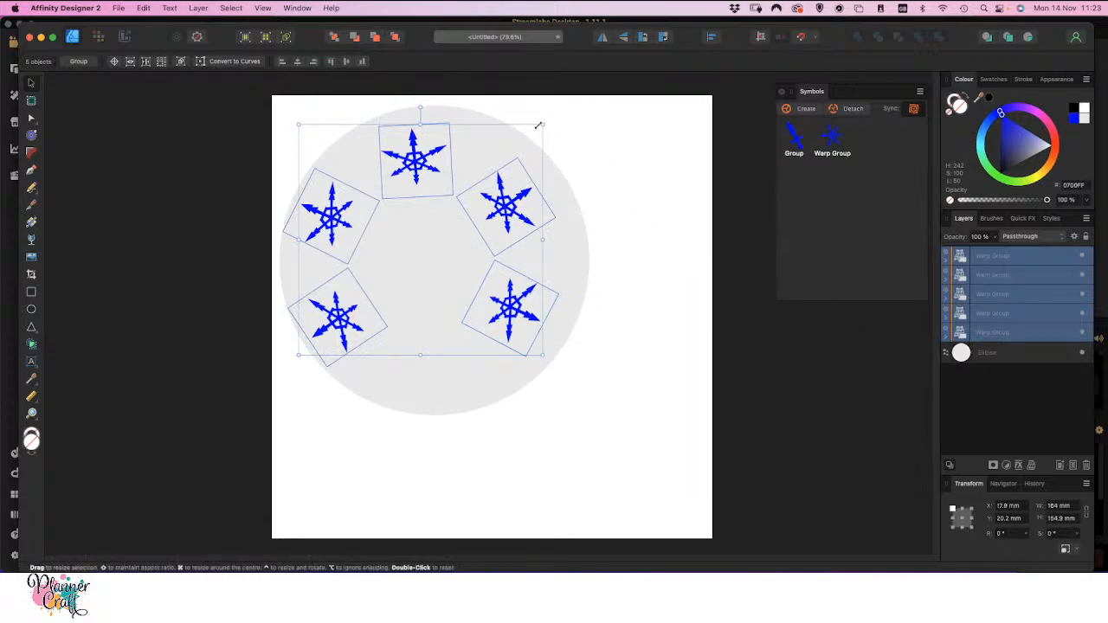
left_click_drag(542, 126, 563, 119)
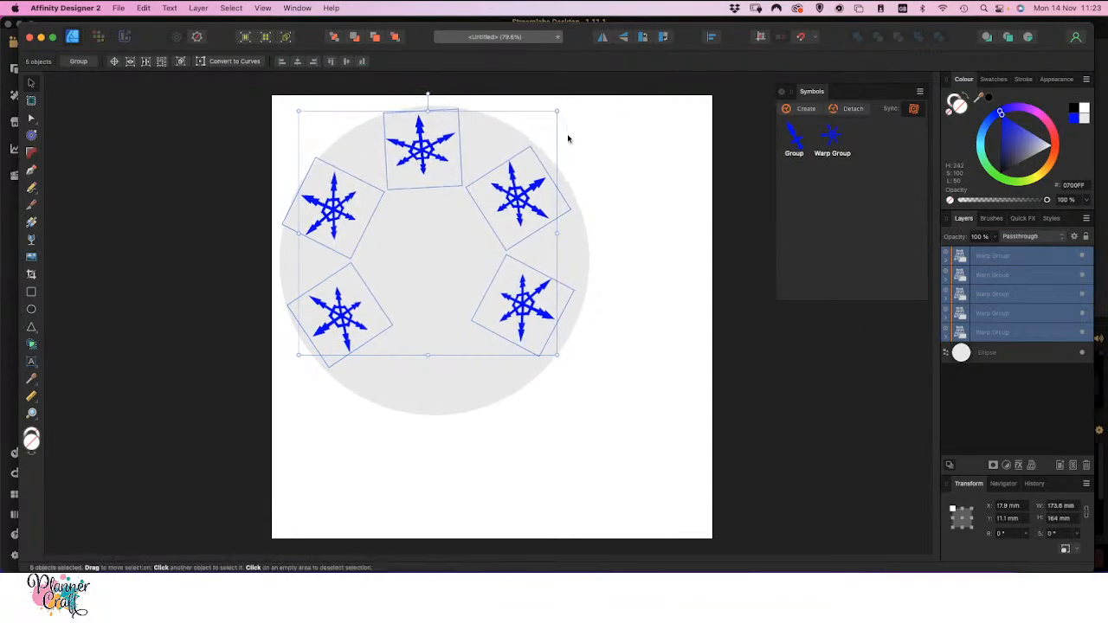
left_click_drag(559, 353, 564, 363)
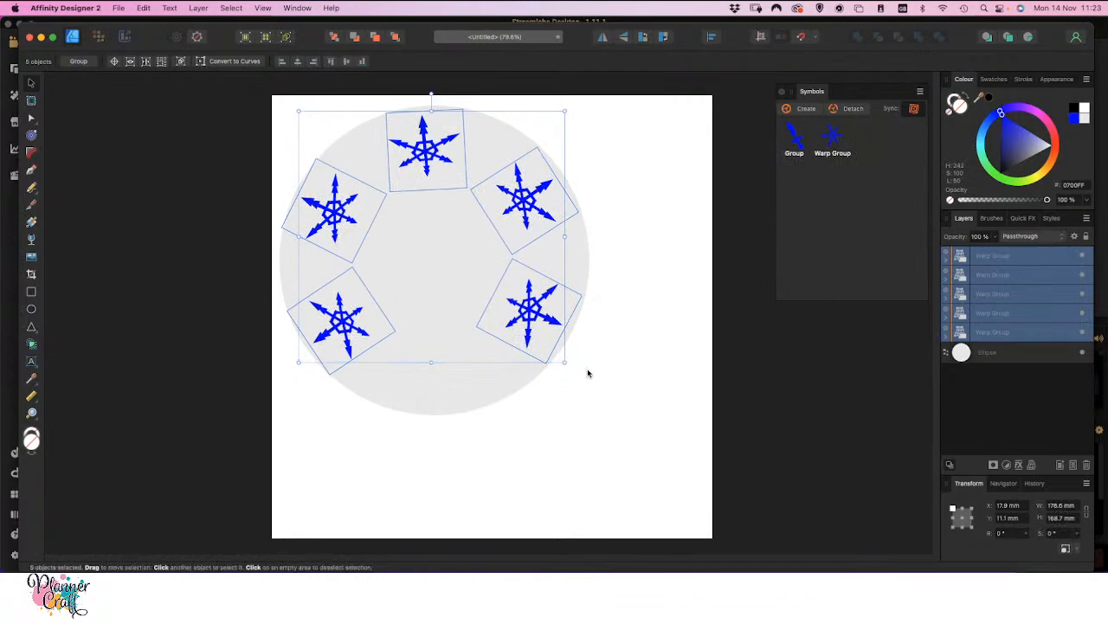
key("Right")
key("Right")
key("Right")
key("Right")
key("Right")
key("Right")
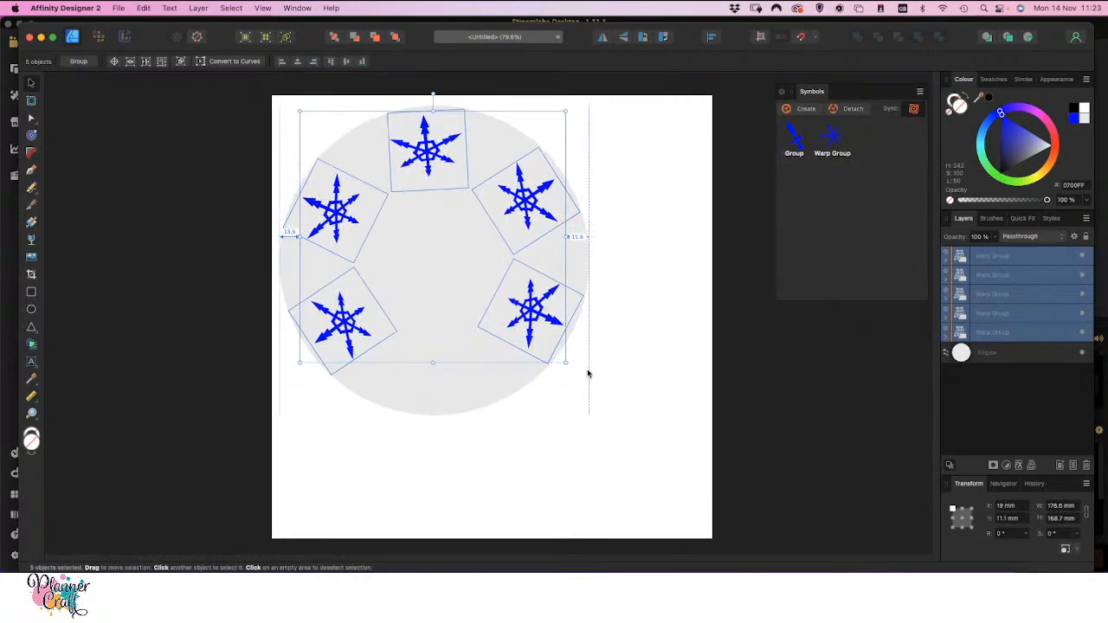
key("Right")
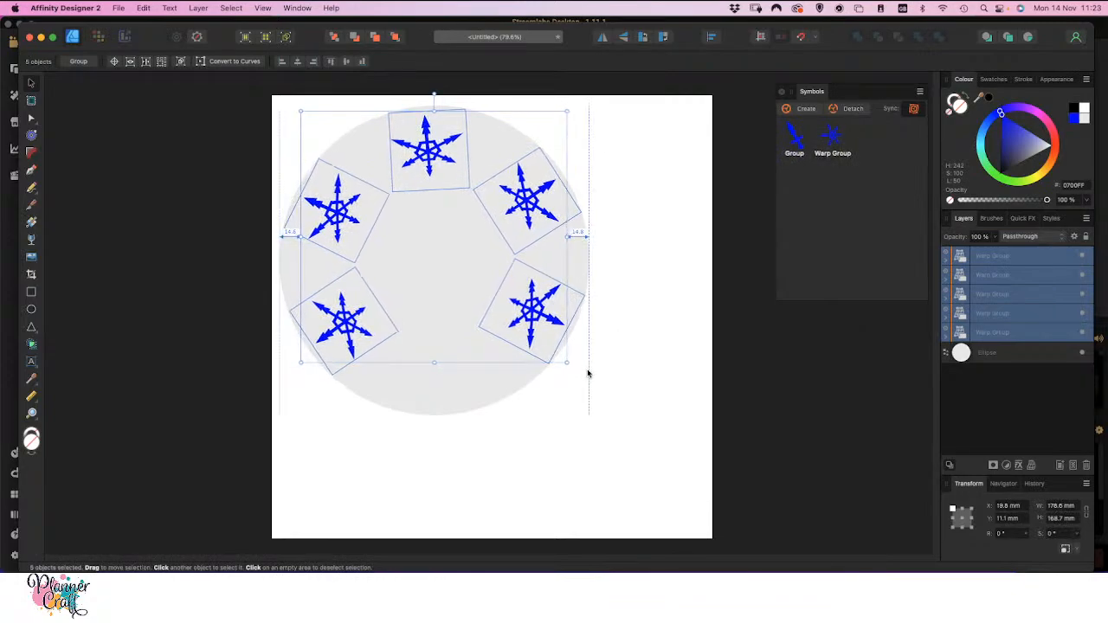
left_click(476, 455)
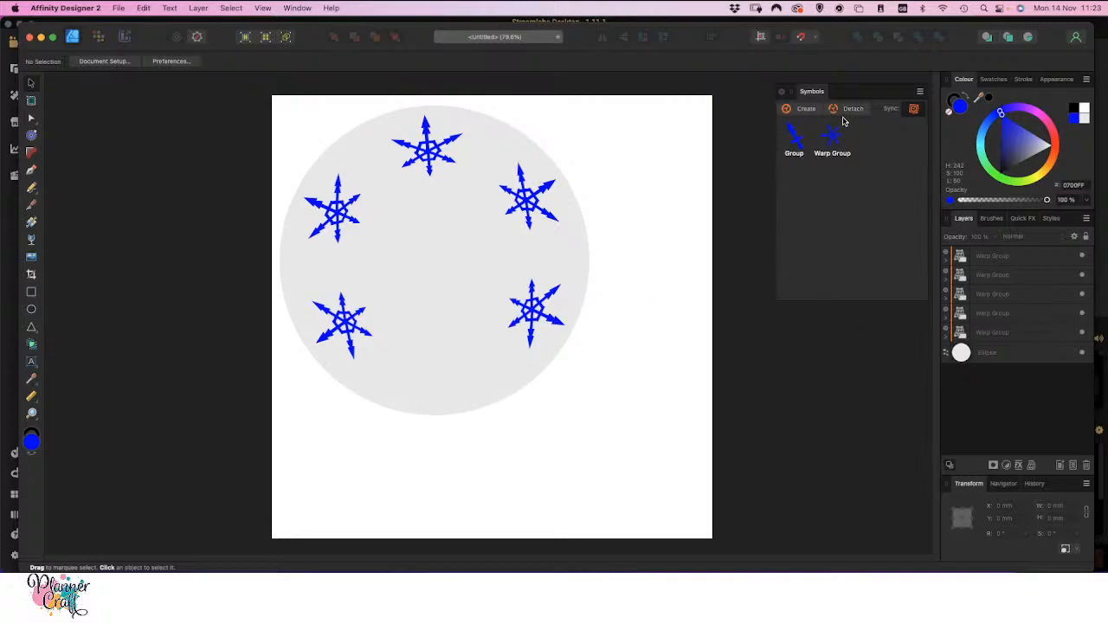
Place another Warp Group symbol instance at the circle's lower right, detach it from the symbol, and select its inner Curves object
left_click_drag(829, 136, 569, 436)
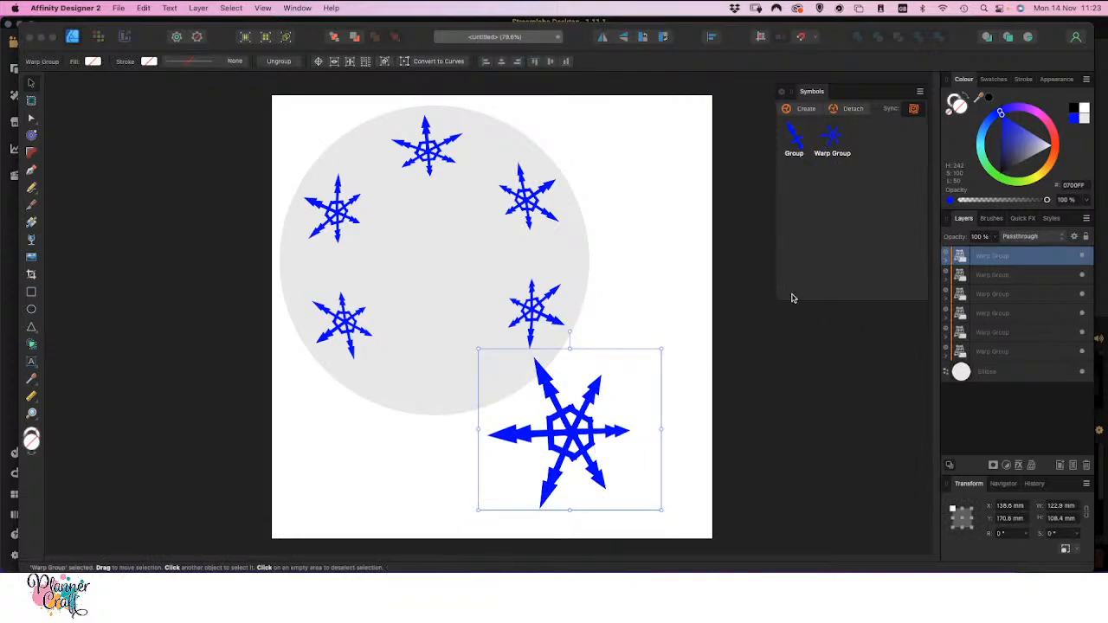
left_click(854, 110)
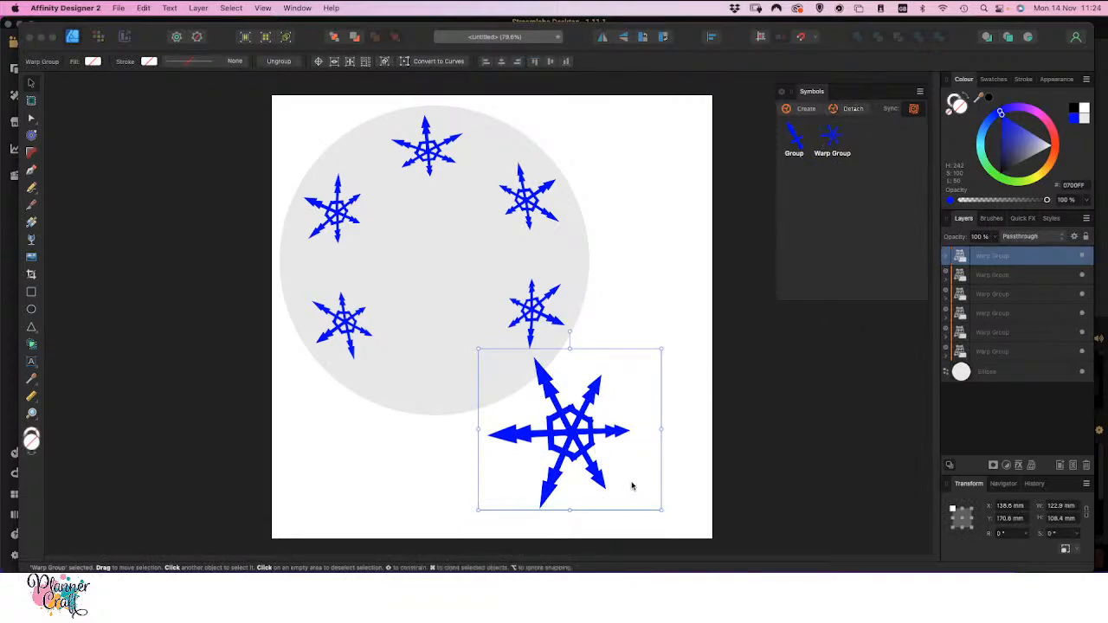
left_click(948, 258)
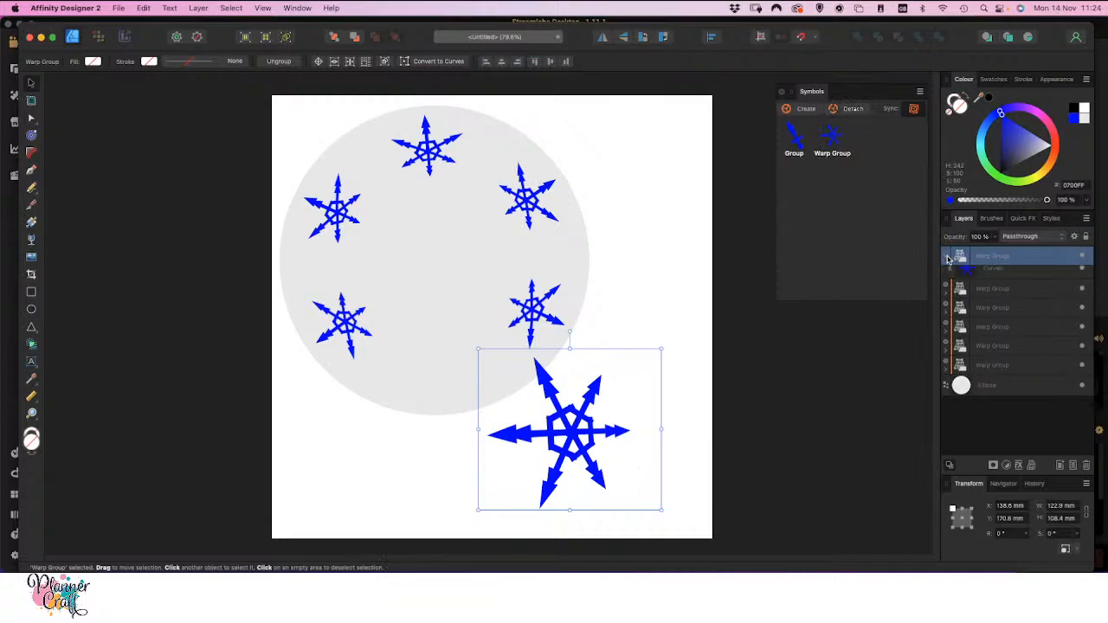
left_click(1021, 286)
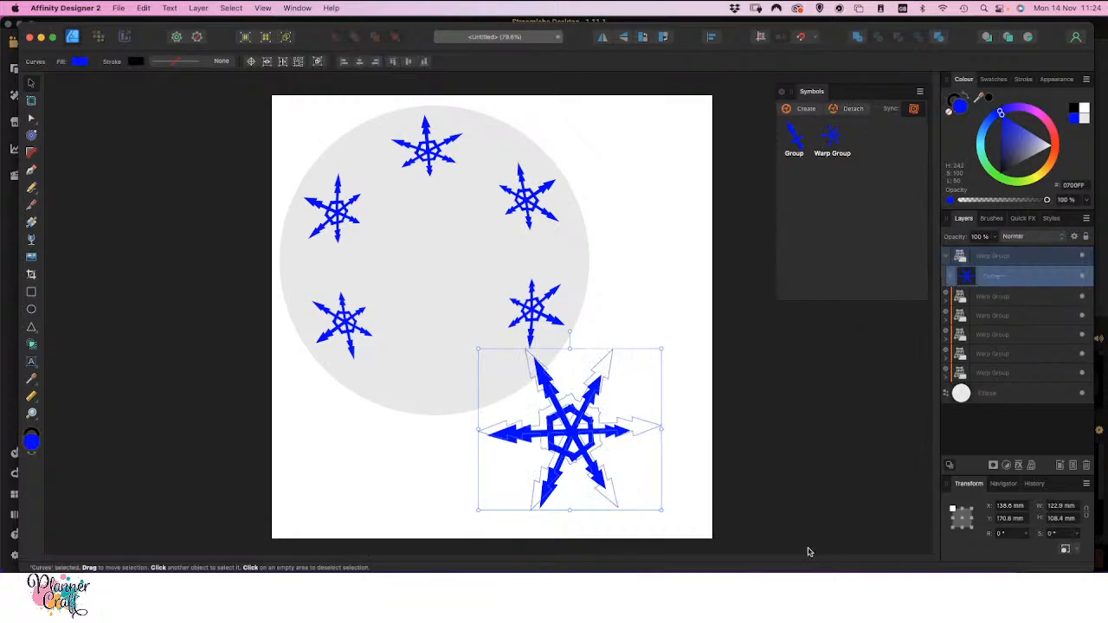
Delete the nodes of the inner arrowheads on the detached snowflake's arms with the Node tool, leaving only the outer tips
left_click(31, 117)
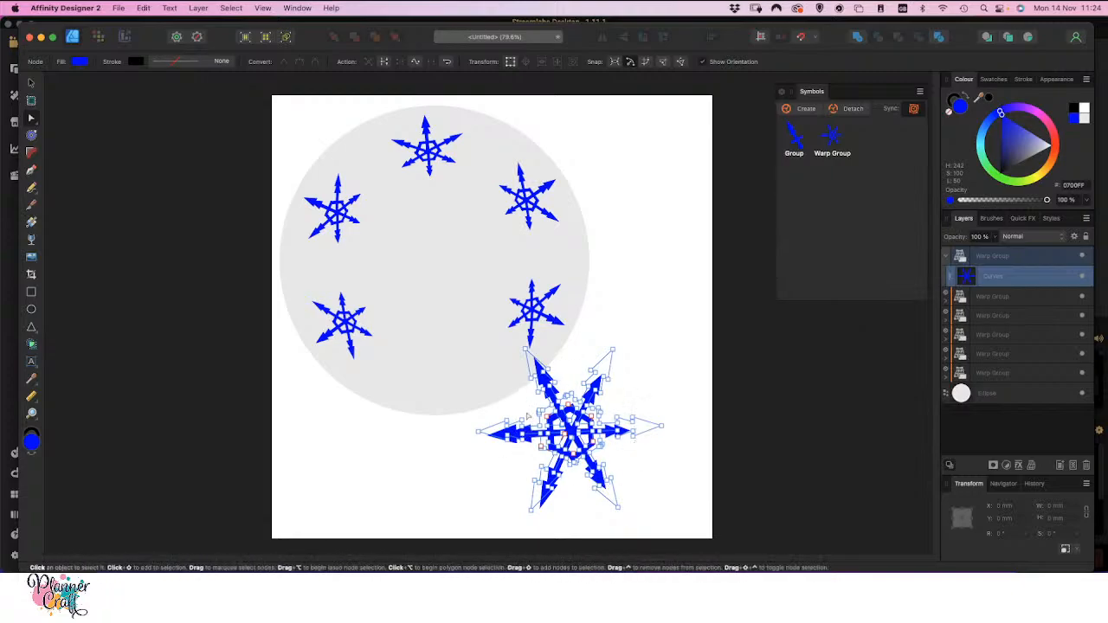
left_click_drag(527, 413, 516, 454)
key("Delete")
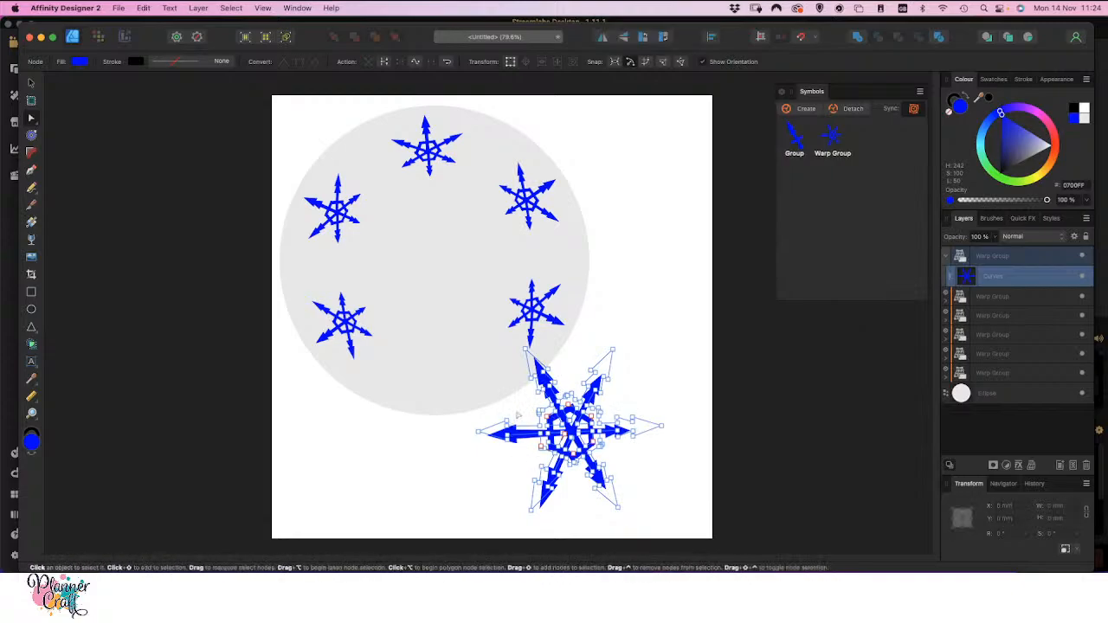
left_click_drag(527, 404, 544, 388)
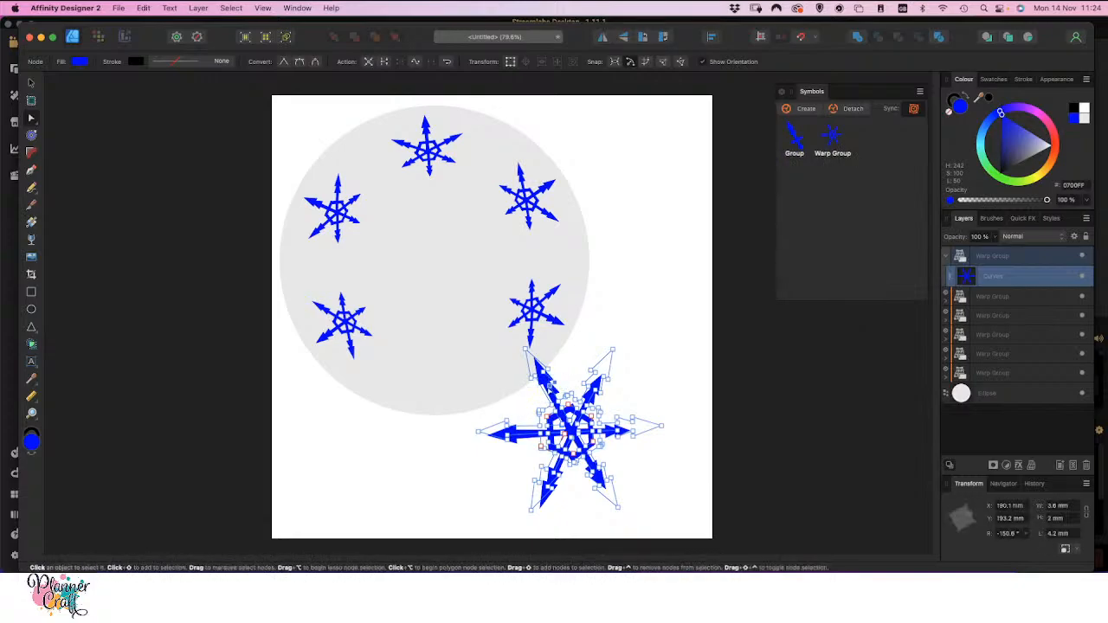
key("Delete")
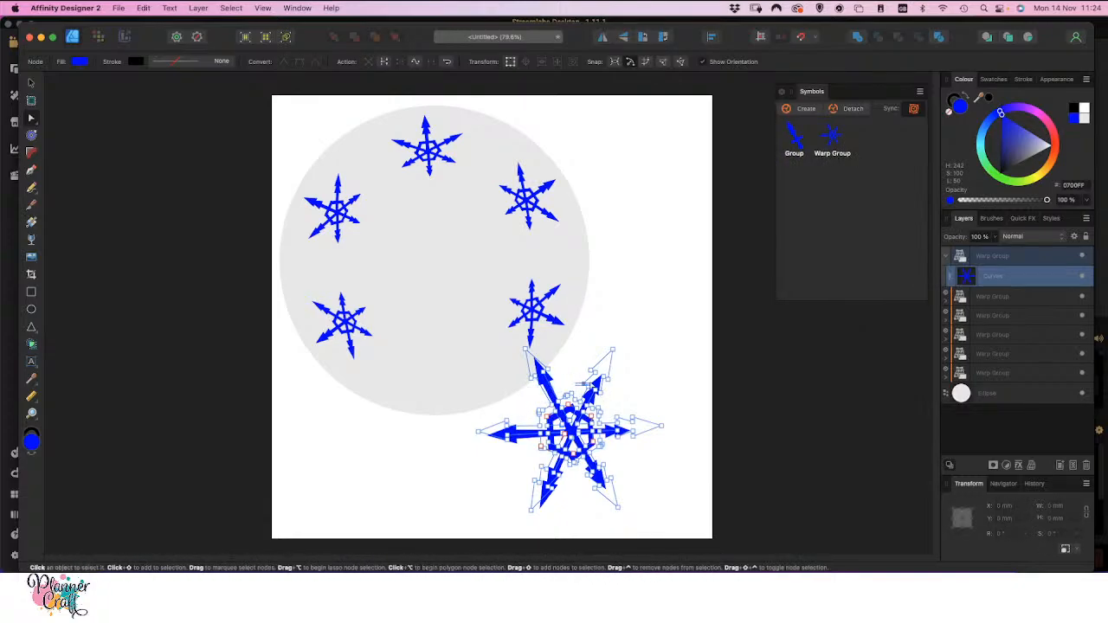
left_click(589, 382)
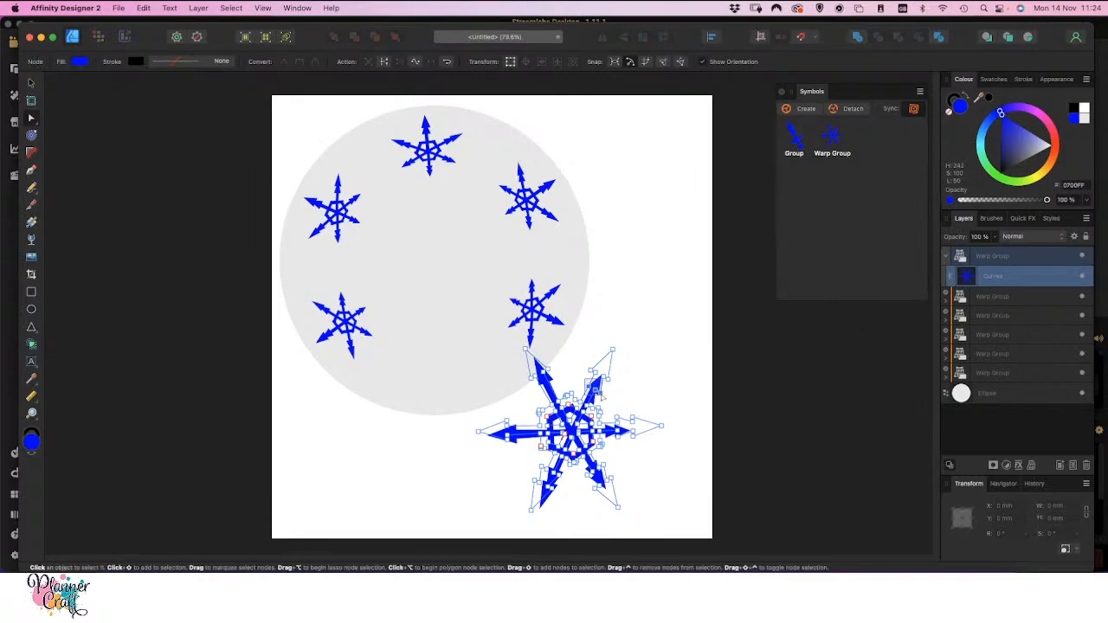
left_click_drag(601, 395, 604, 398)
key("Delete")
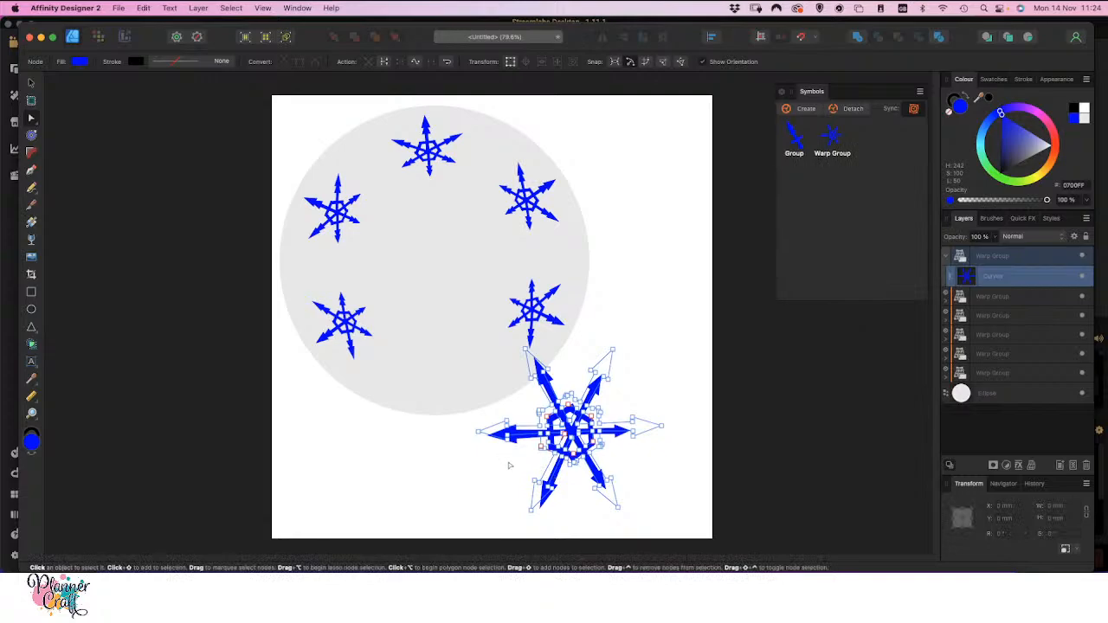
Create a new symbol from the simplified snowflake's curves
left_click(30, 86)
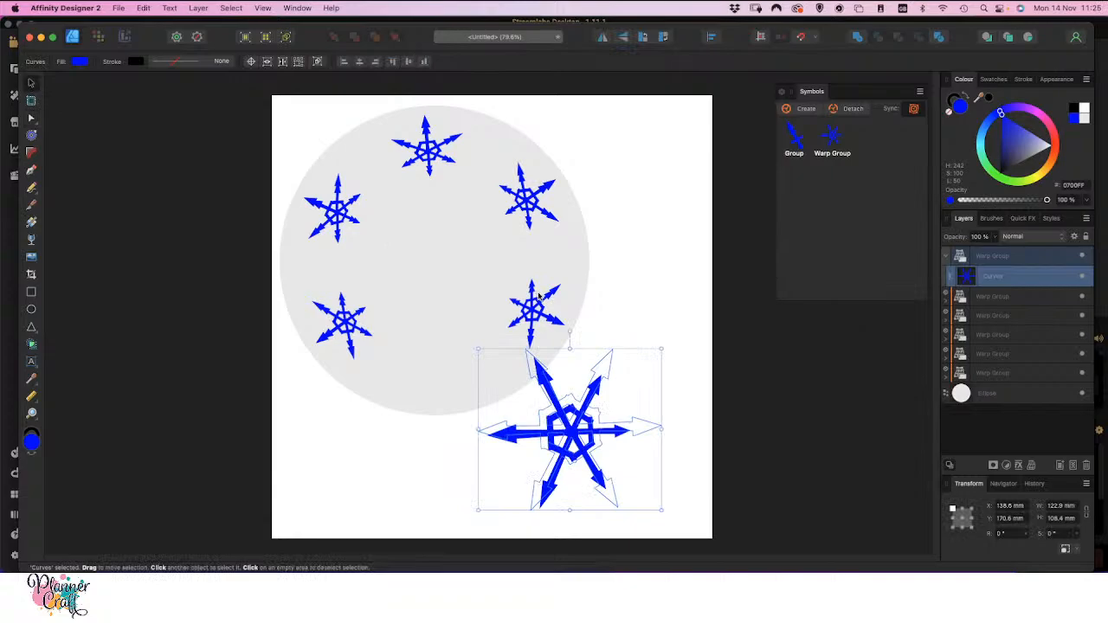
left_click(797, 111)
left_click(797, 111)
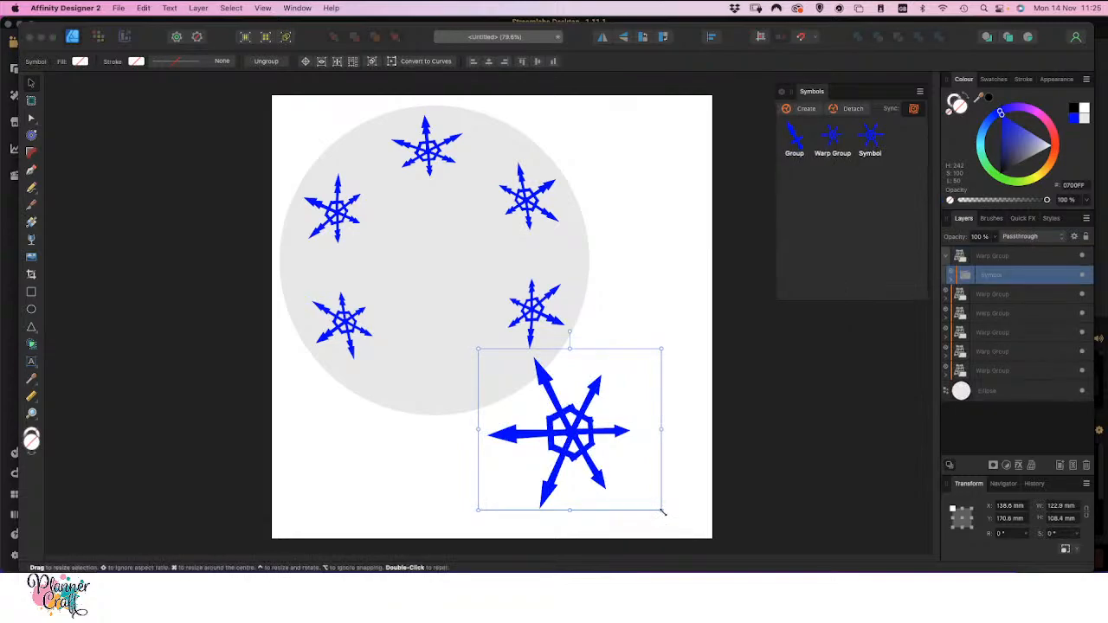
Scale the new symbol's inner curves to about 26 × 23 mm and place them between the two snowflakes on the circle's left edge
left_click_drag(662, 512, 585, 444)
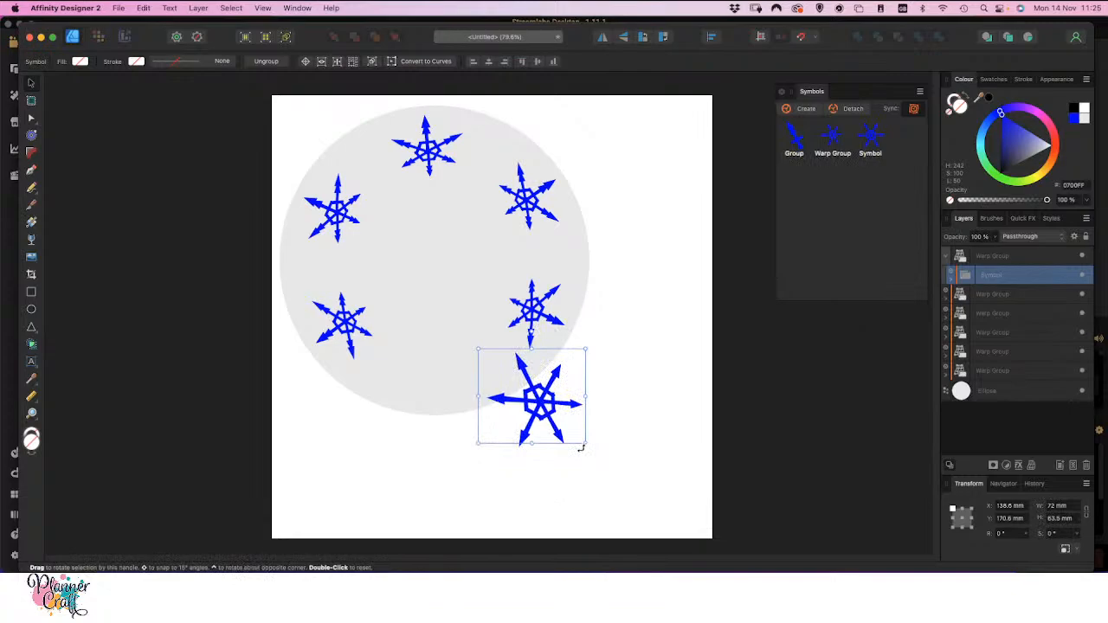
key("super+z")
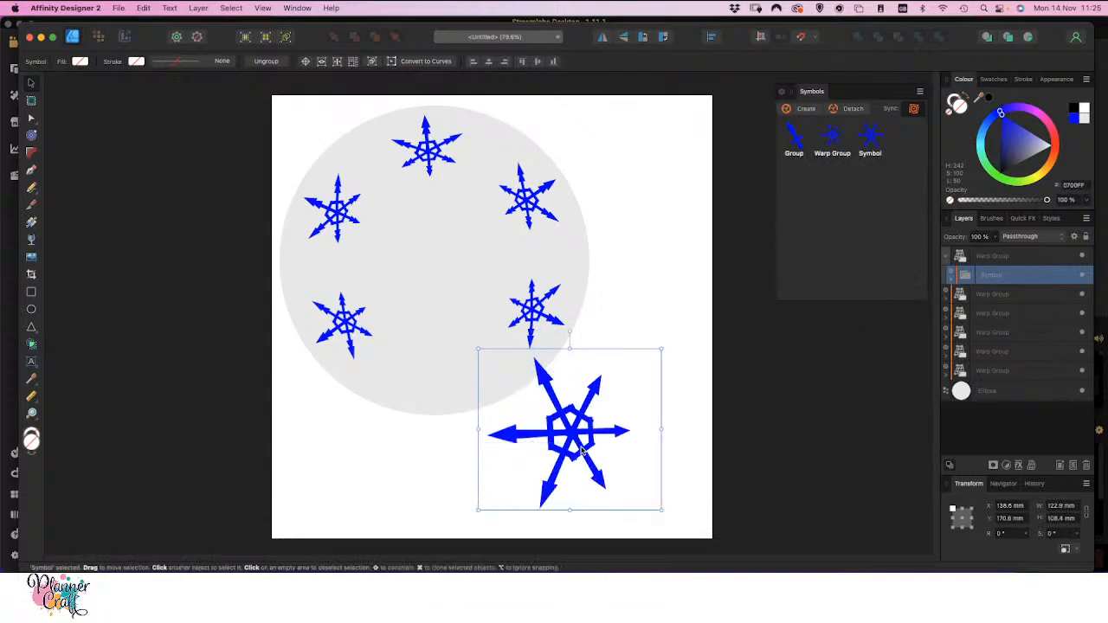
left_click(950, 280)
left_click(976, 295)
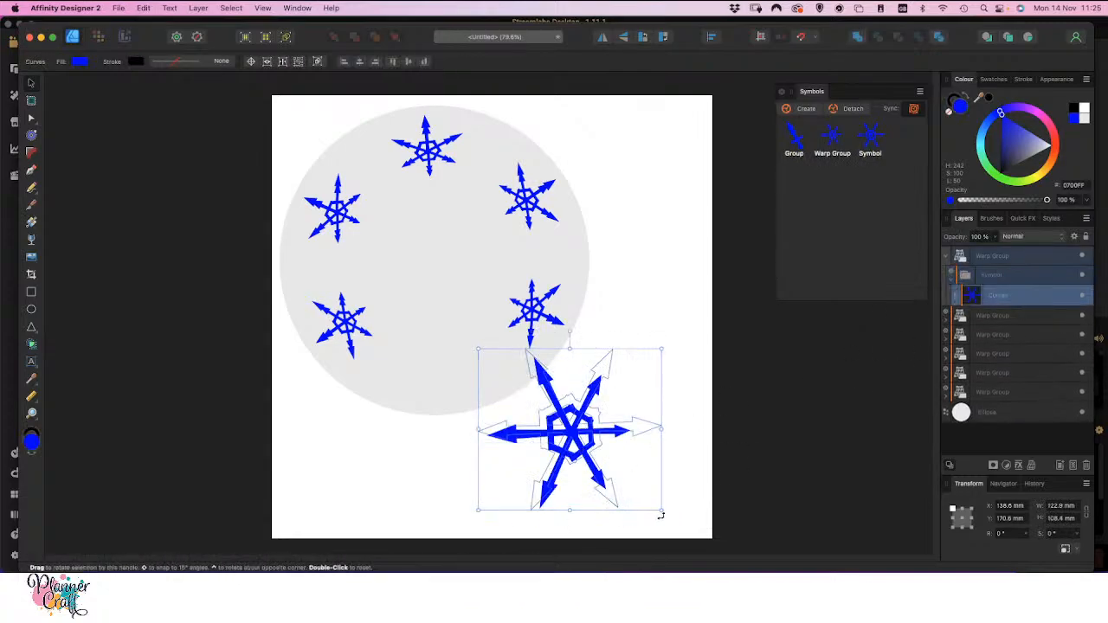
left_click_drag(660, 514, 555, 430)
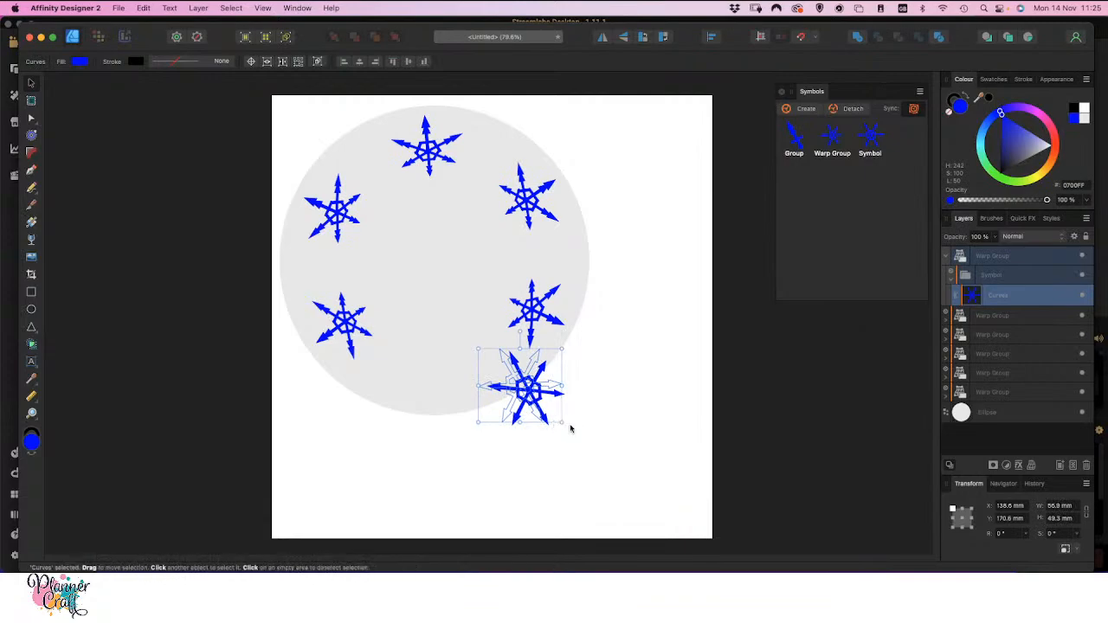
left_click_drag(533, 398, 318, 270)
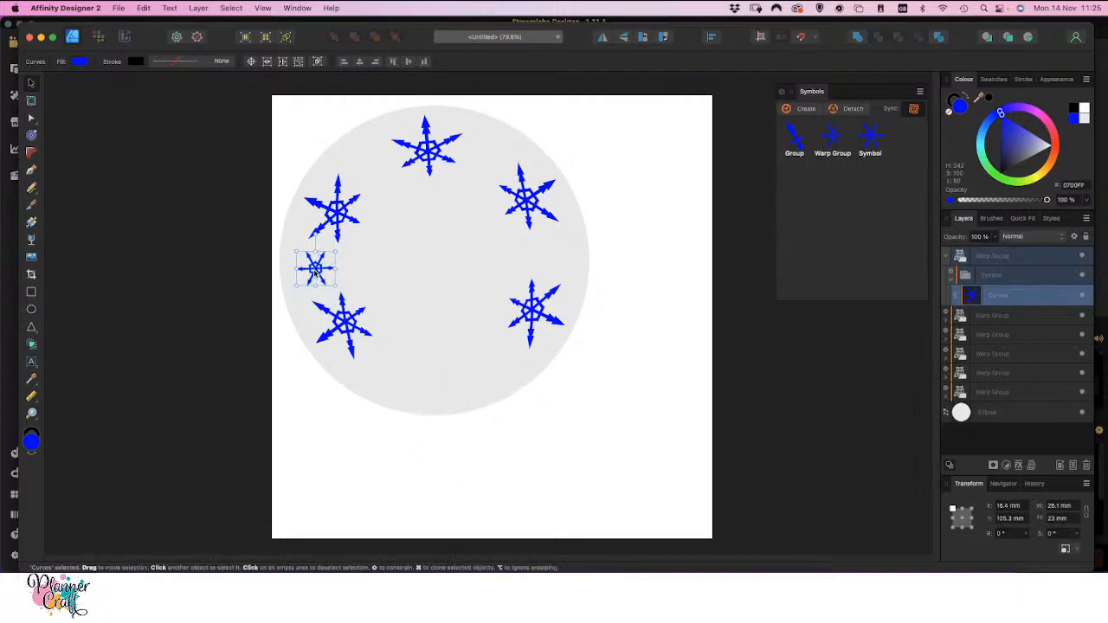
left_click_drag(318, 273, 315, 276)
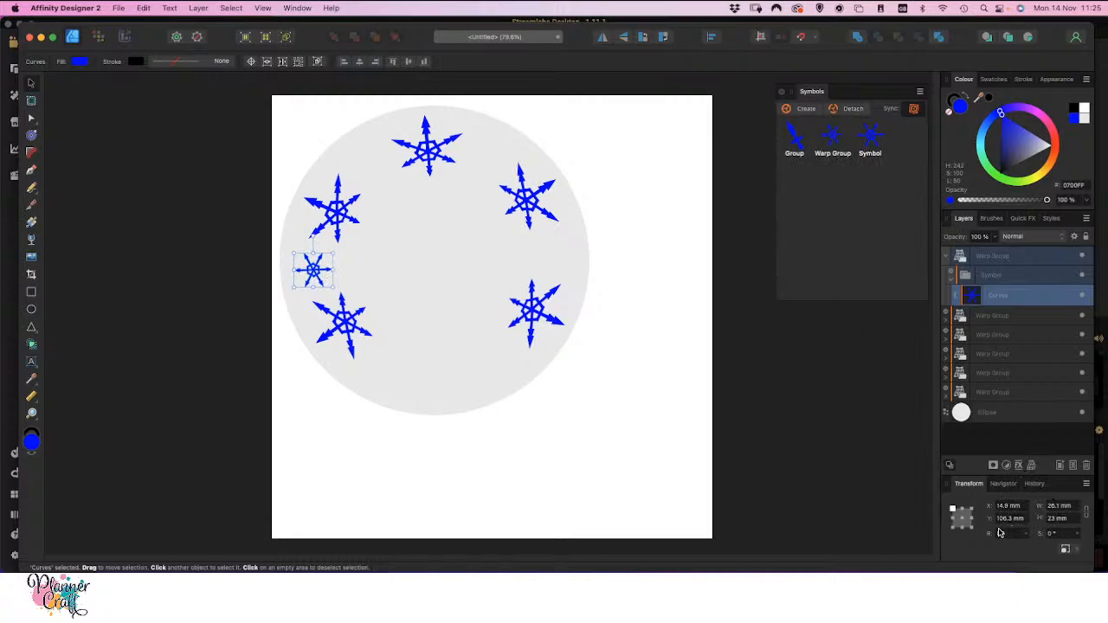
Apply a Twist warp to the small snowflake's curves and scale the result down to about 19.5 × 17.2 mm
left_click(1031, 465)
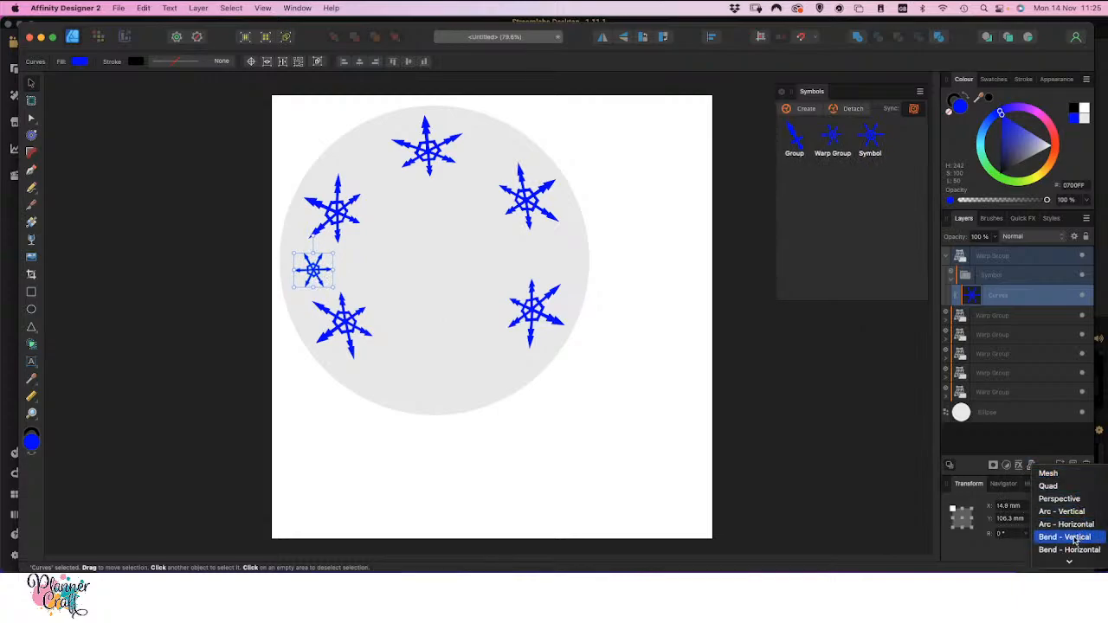
scroll(1074, 540, "down", 1)
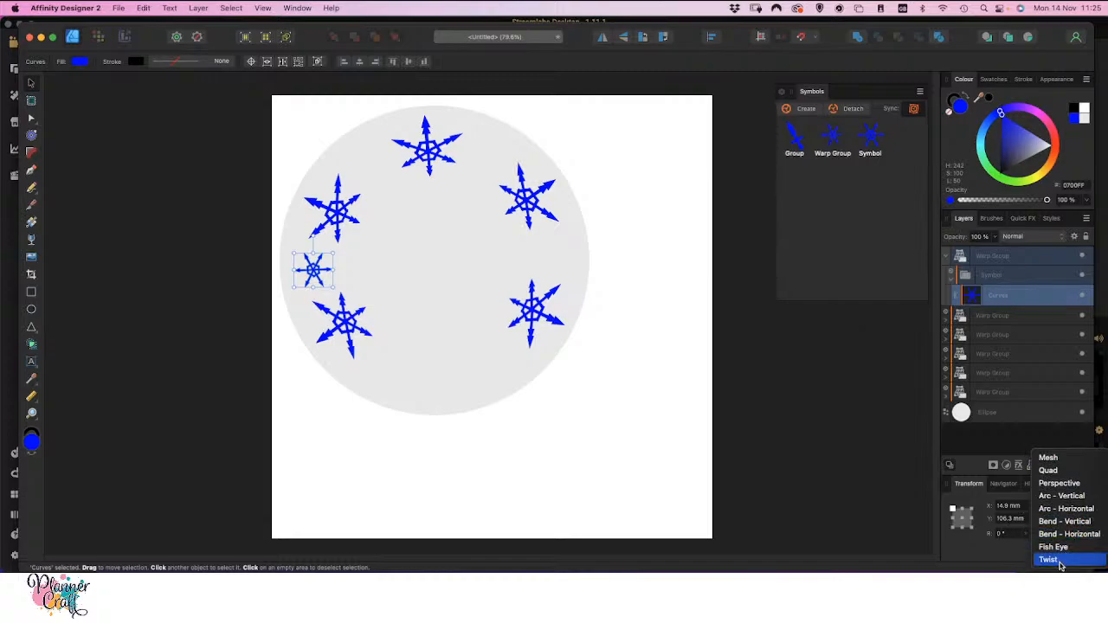
left_click(1048, 560)
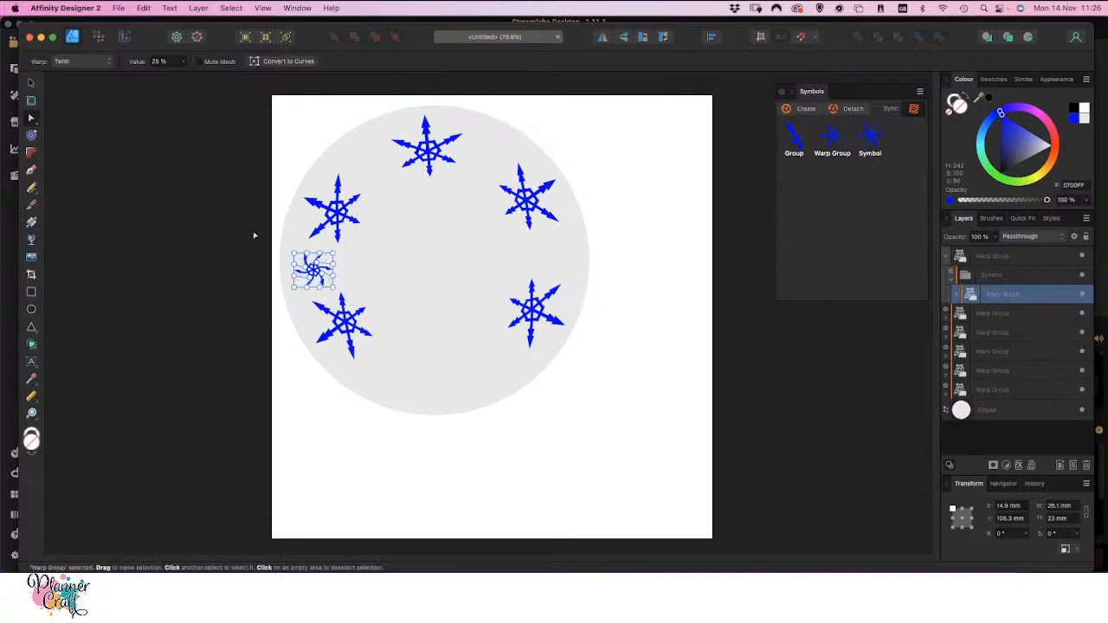
key("v")
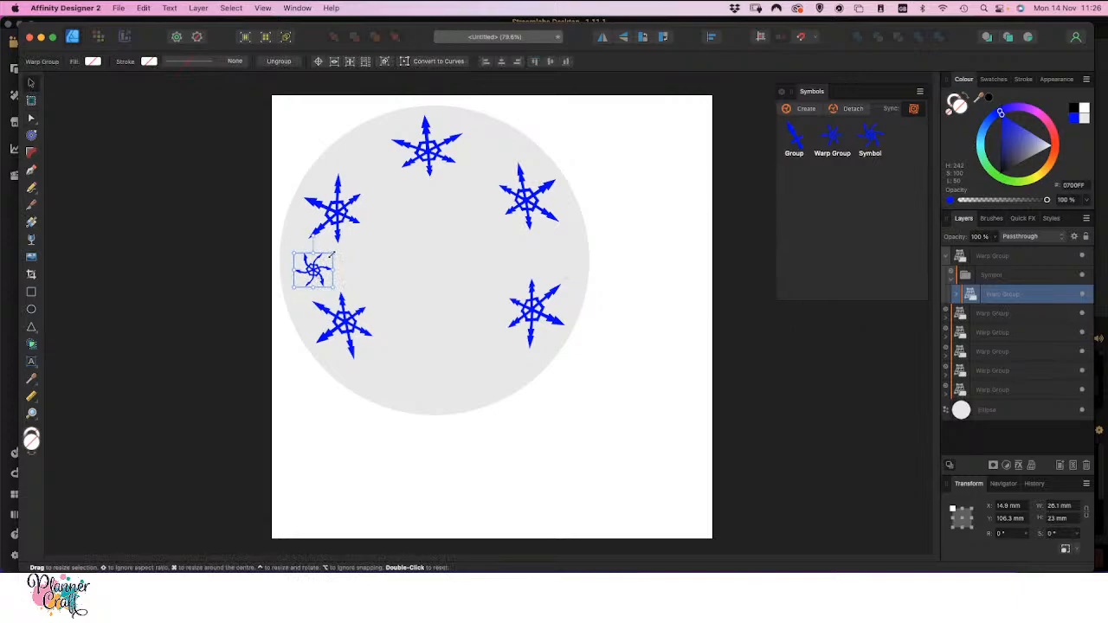
left_click_drag(332, 254, 309, 273)
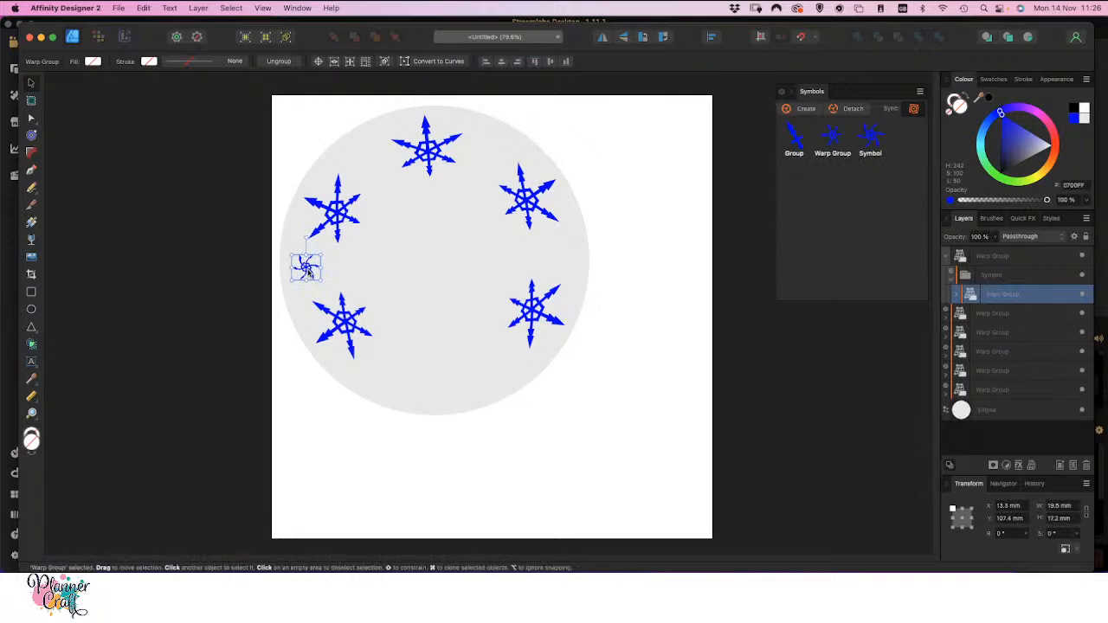
Duplicate the small twisted snowflake into the three remaining gaps between the large snowflakes around the circle's upper part and right edge
left_click_drag(308, 270, 369, 161)
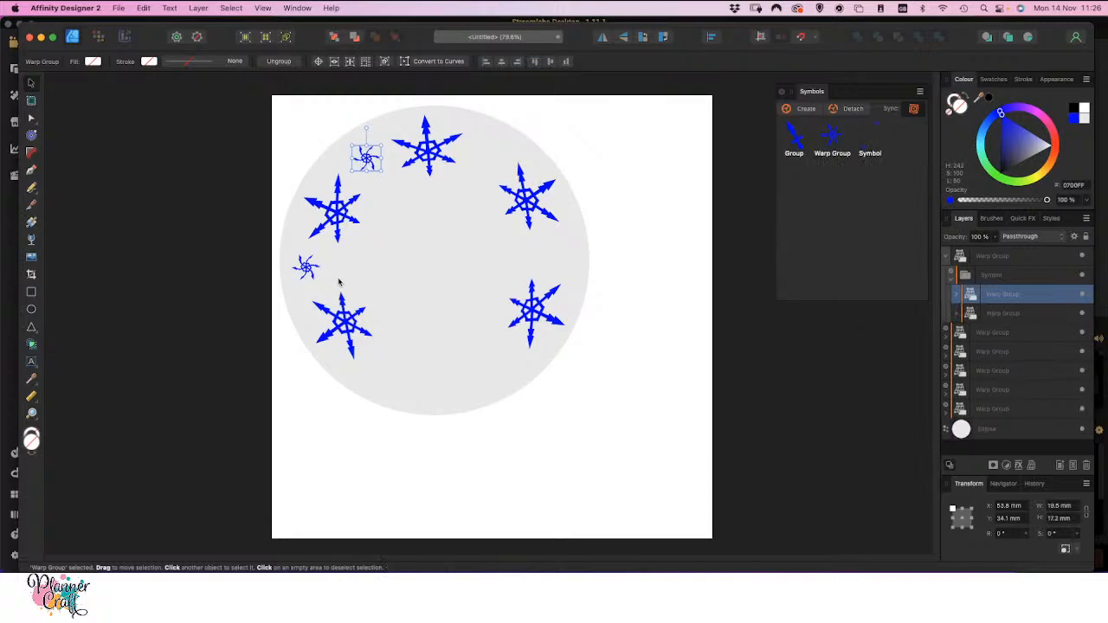
scroll(510, 274, "up", 3)
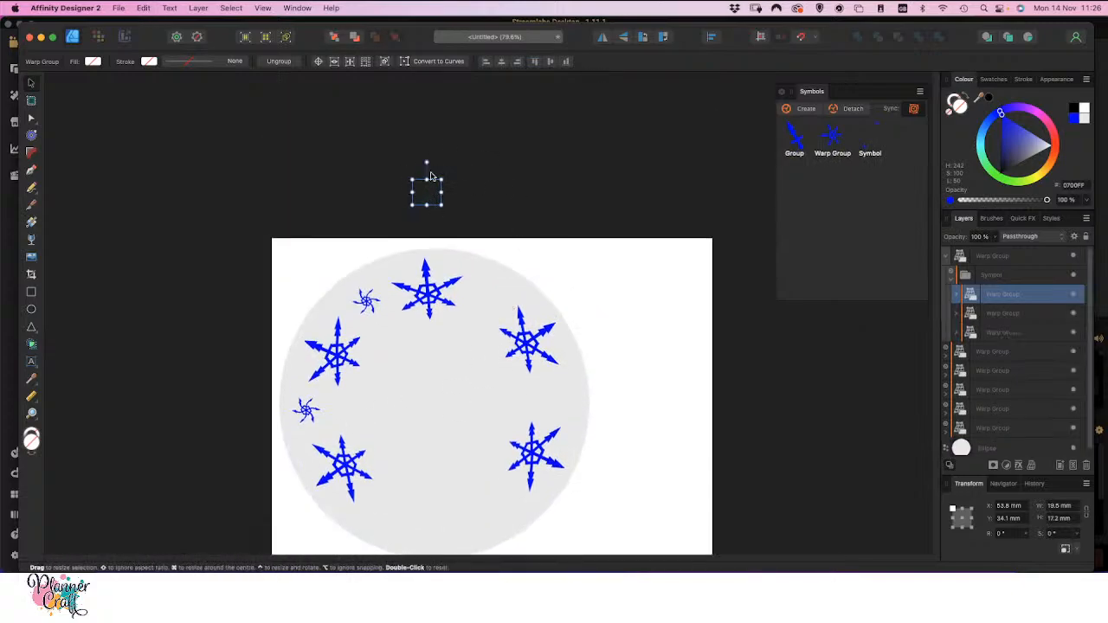
left_click_drag(434, 196, 493, 304)
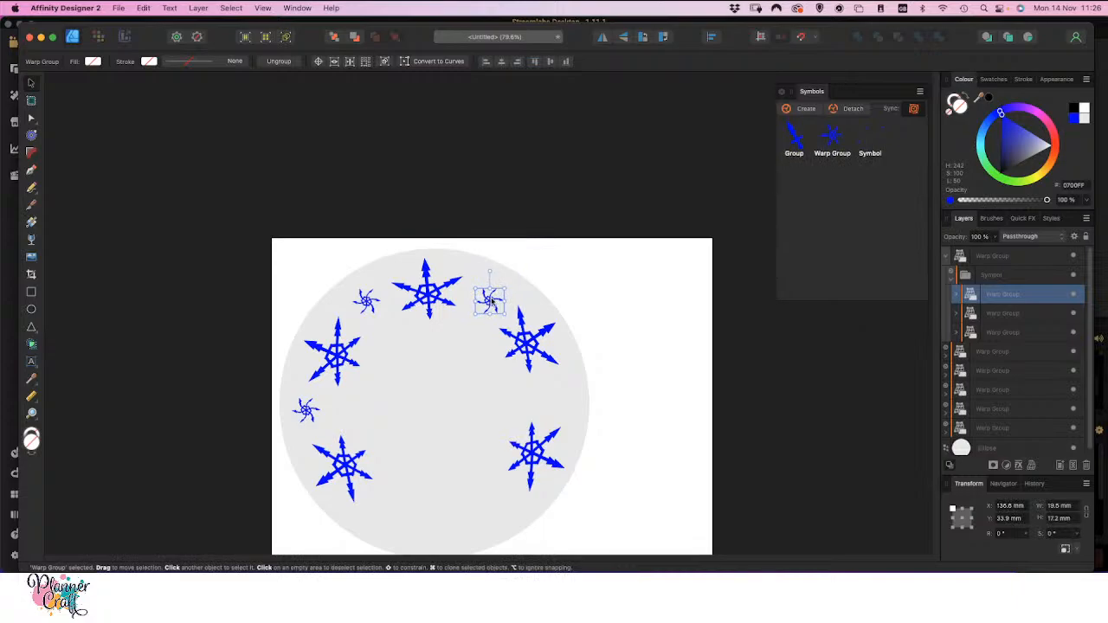
mouse_move(491, 300)
left_mouse_down()
mouse_move(613, 299)
mouse_move(625, 313)
mouse_move(565, 416)
mouse_move(547, 400)
left_mouse_up()
left_click(664, 379)
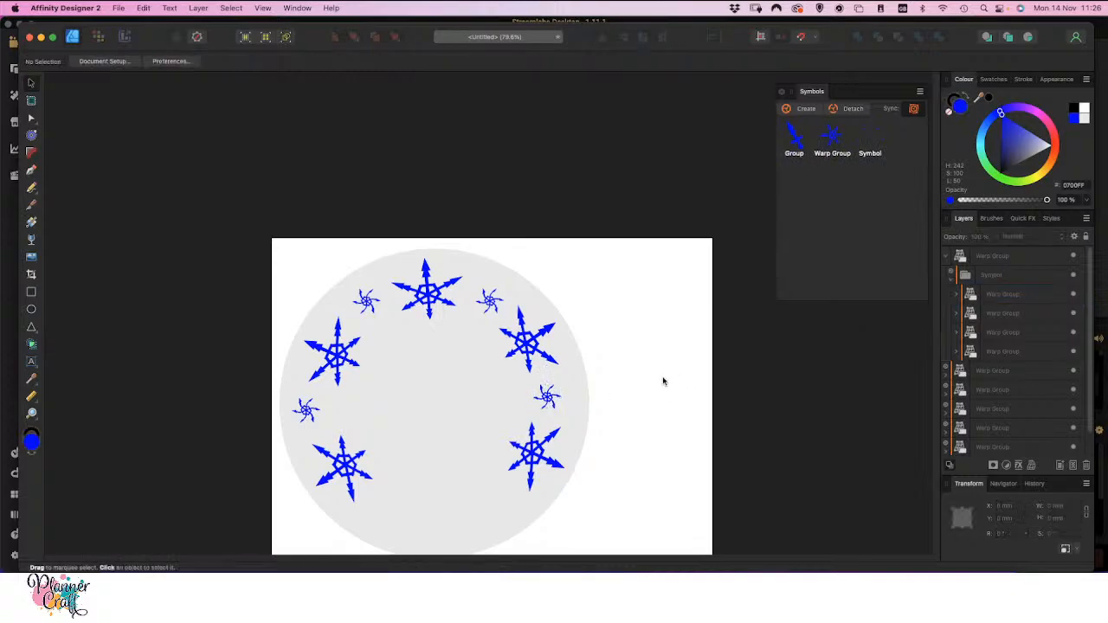
scroll(605, 472, "down", 2)
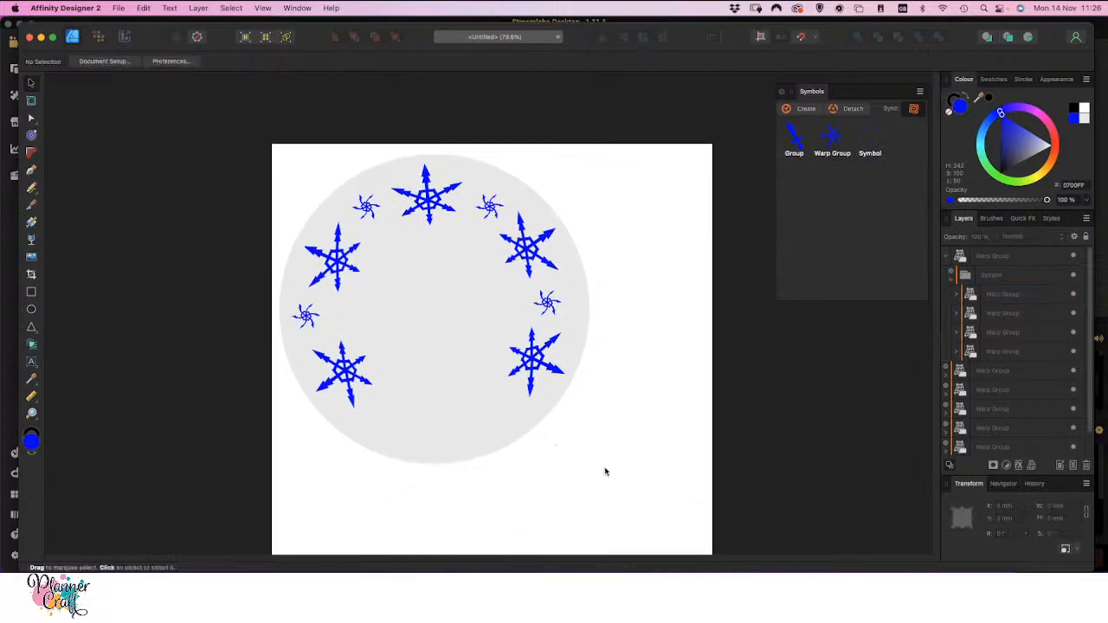
scroll(605, 472, "up", 3)
scroll(605, 472, "down", 2)
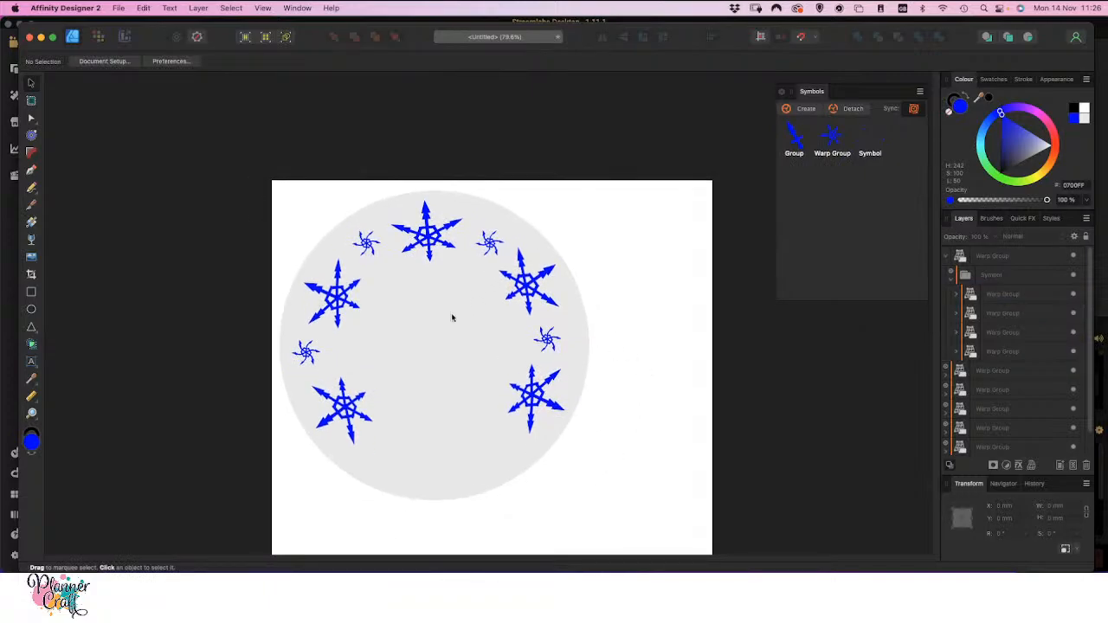
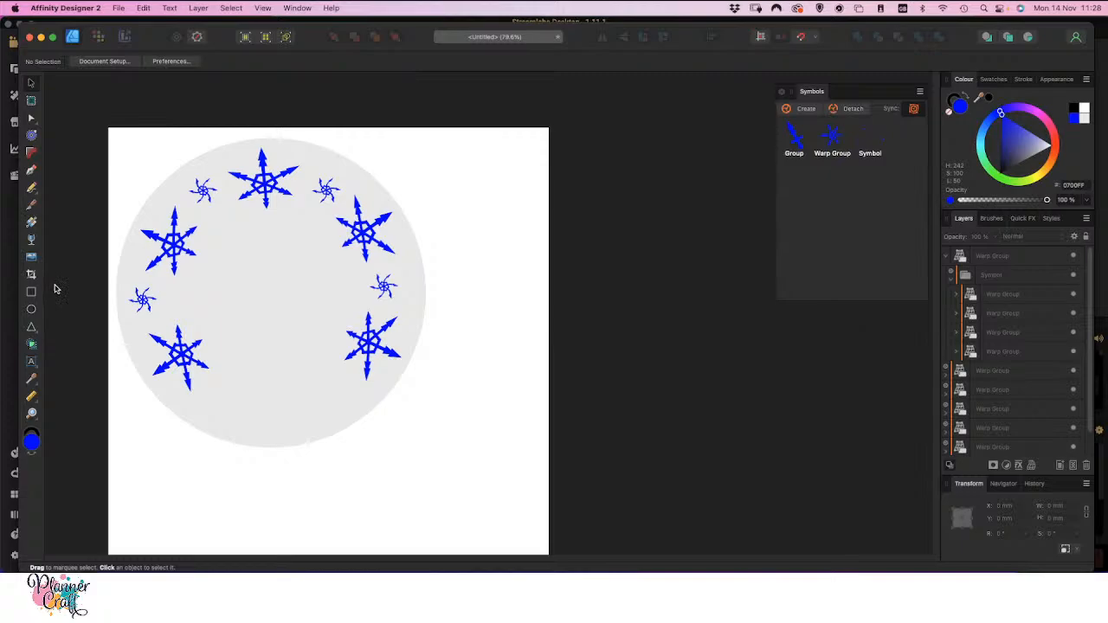
Add a first name as artistic text below the circle and scale it up to about 119 × 29 mm
left_click(32, 364)
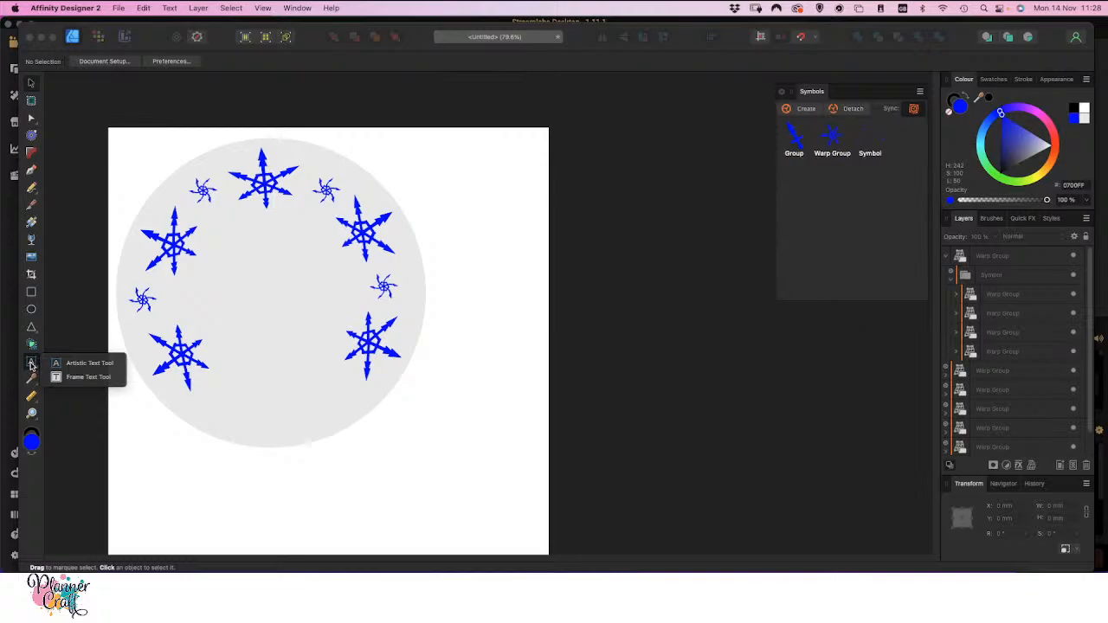
left_click(83, 364)
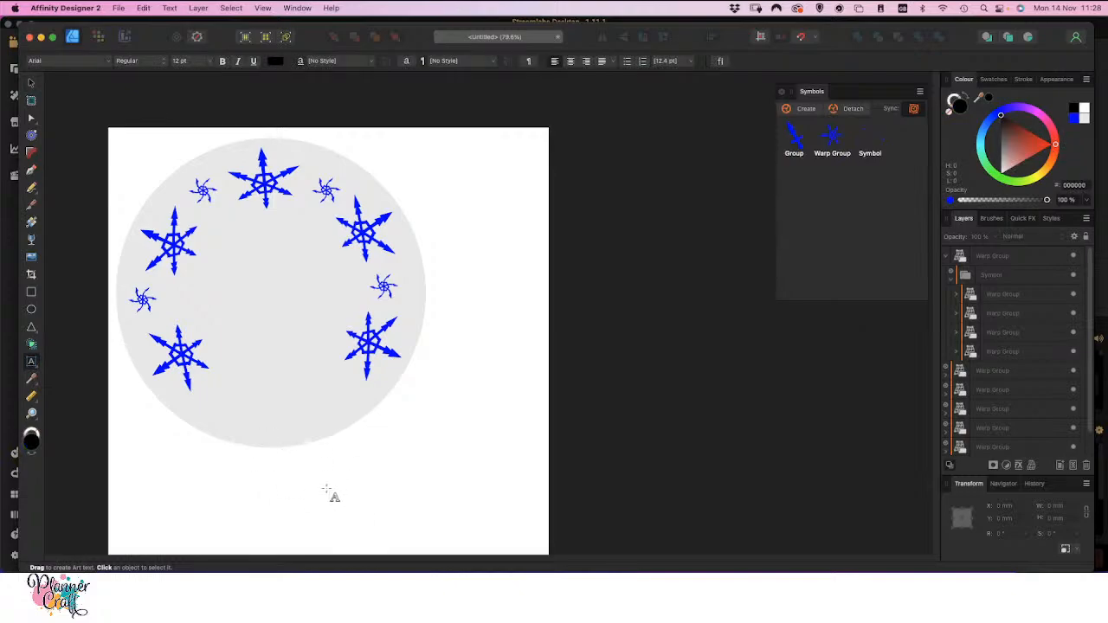
left_click(270, 472)
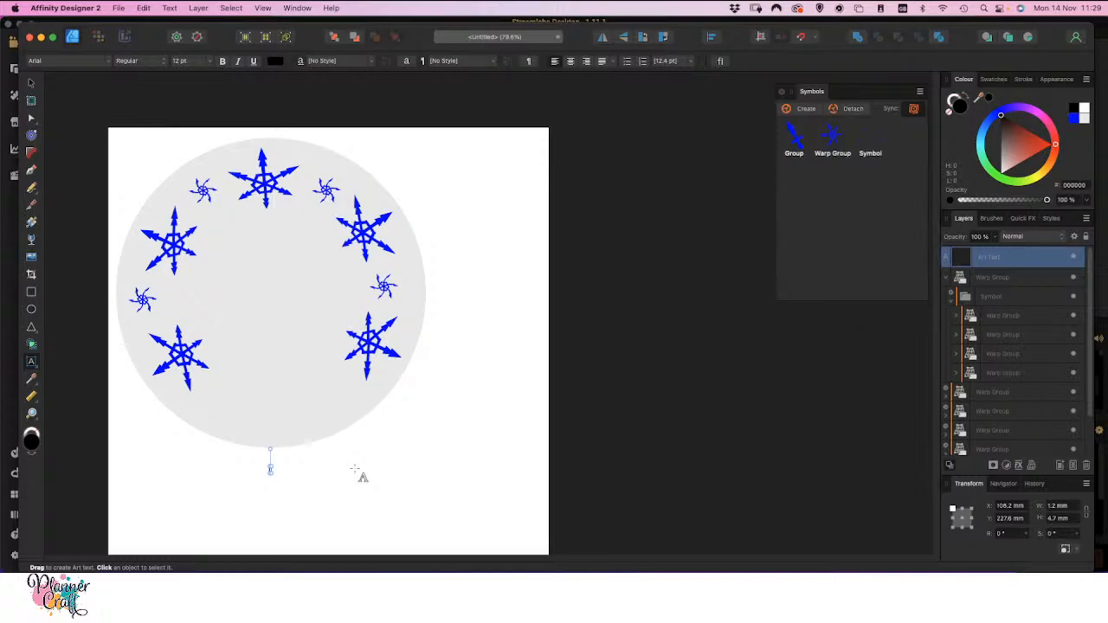
type("Natalie")
left_click(31, 82)
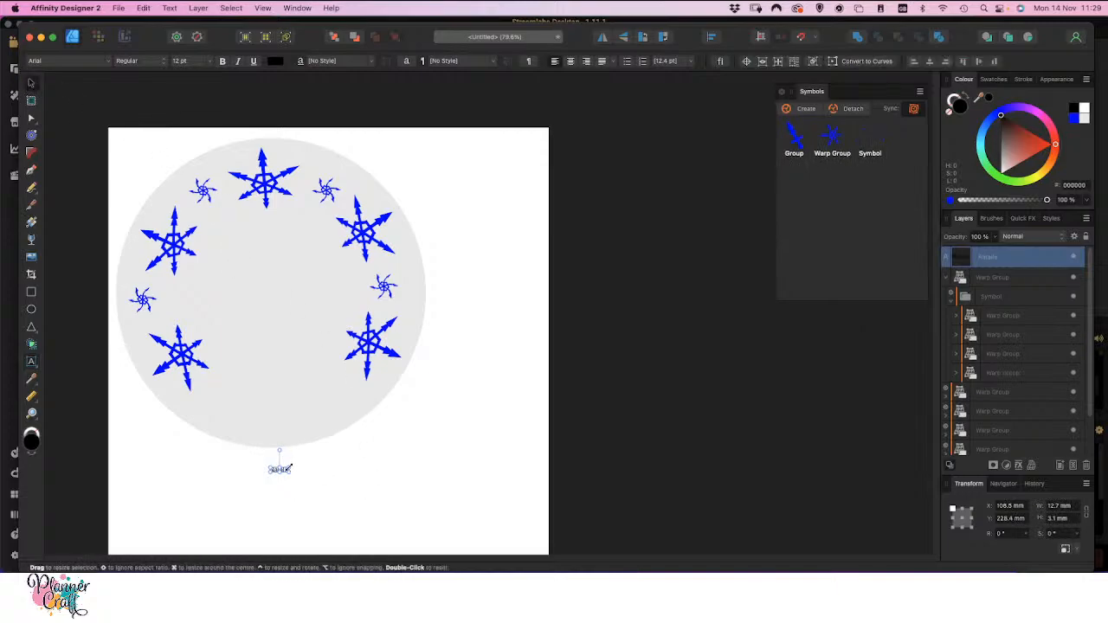
left_click_drag(292, 468, 395, 503)
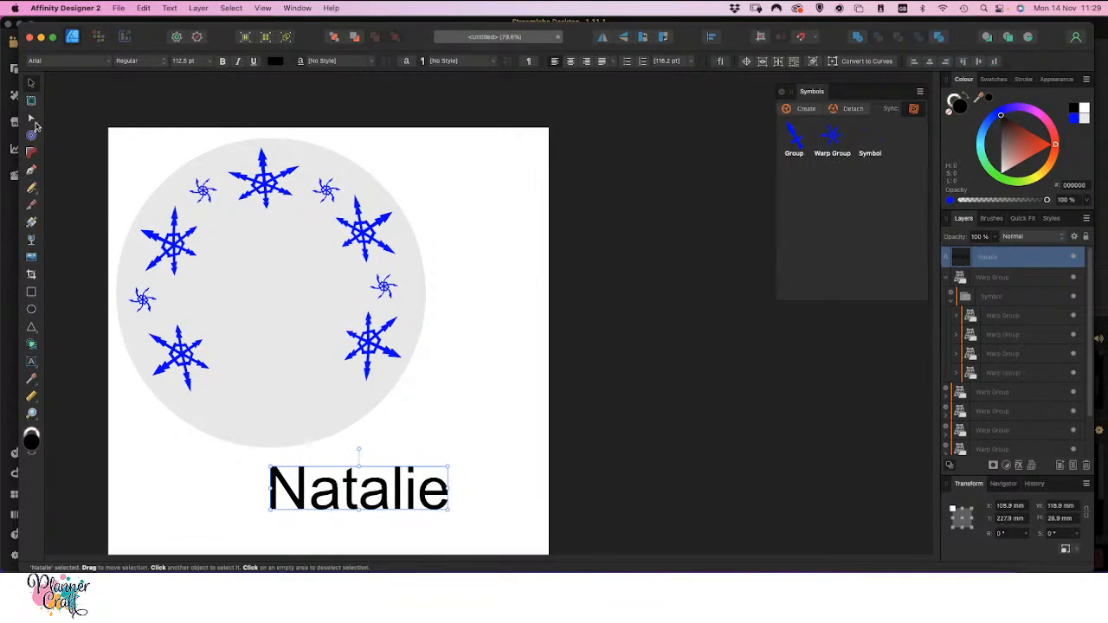
Apply an inward contour of about 7.4 mm to the grey circle and bake it into an editable curve
left_click(288, 433)
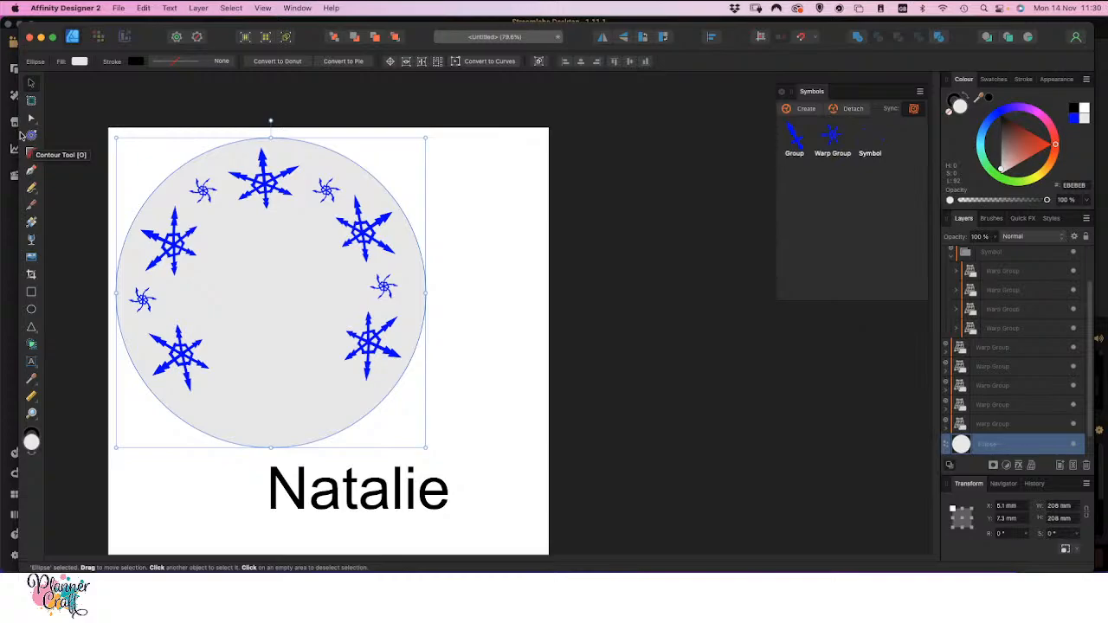
left_click(32, 137)
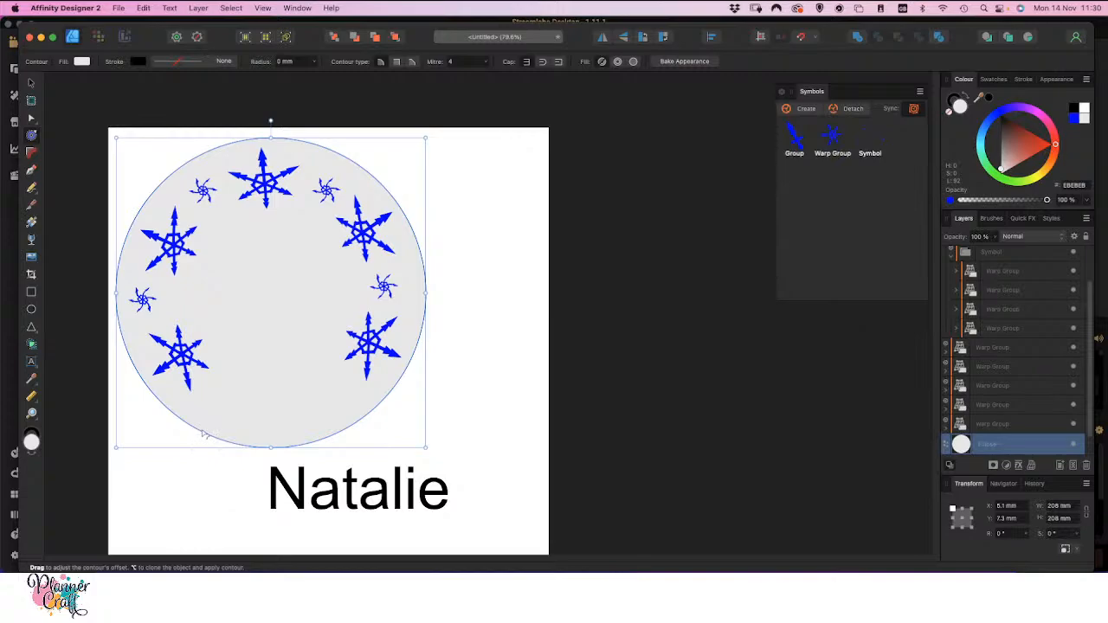
left_click_drag(204, 433, 193, 443)
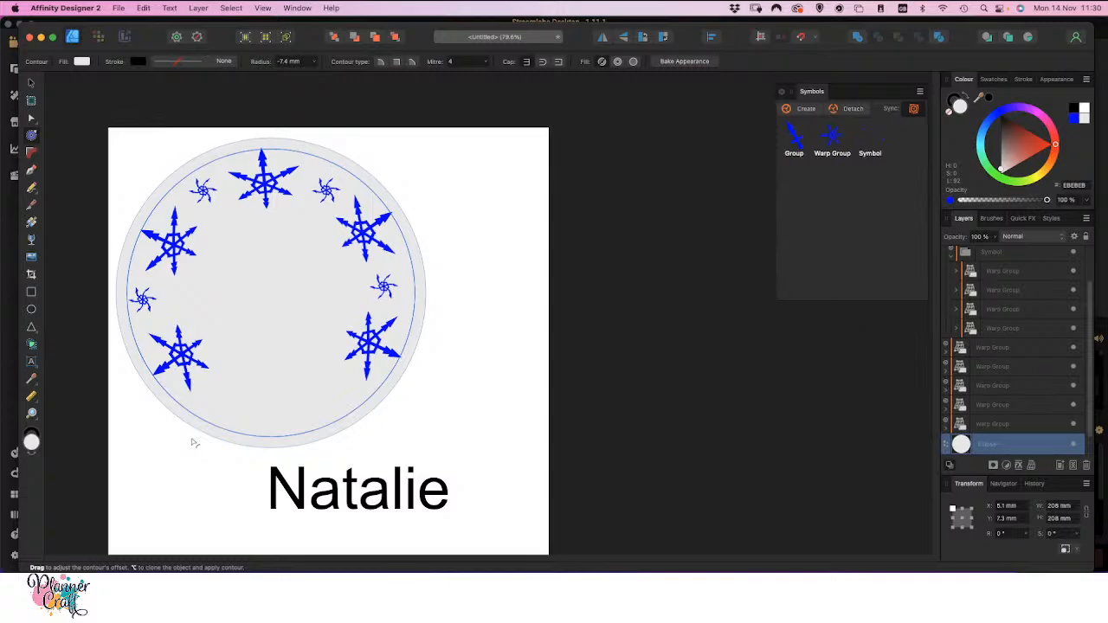
left_click_drag(193, 442, 193, 442)
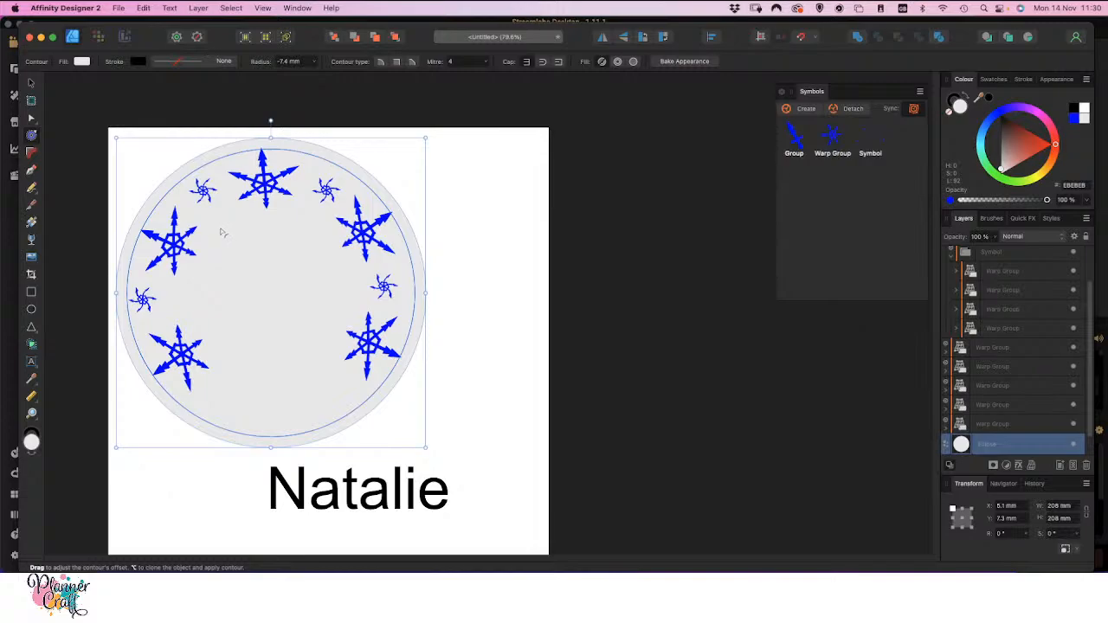
left_click(32, 363)
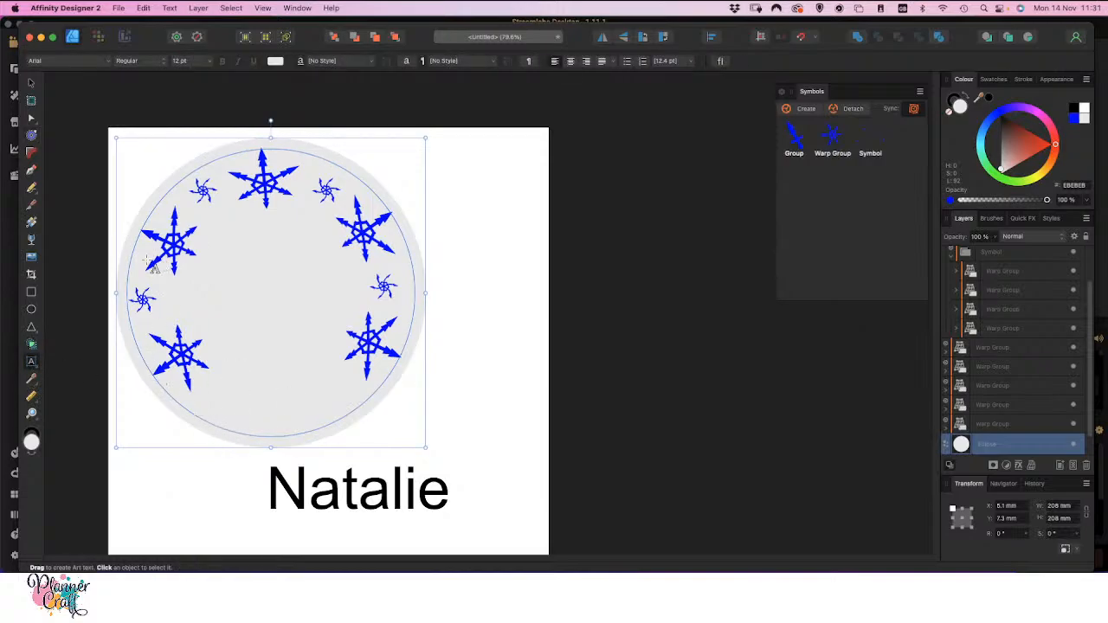
key("v")
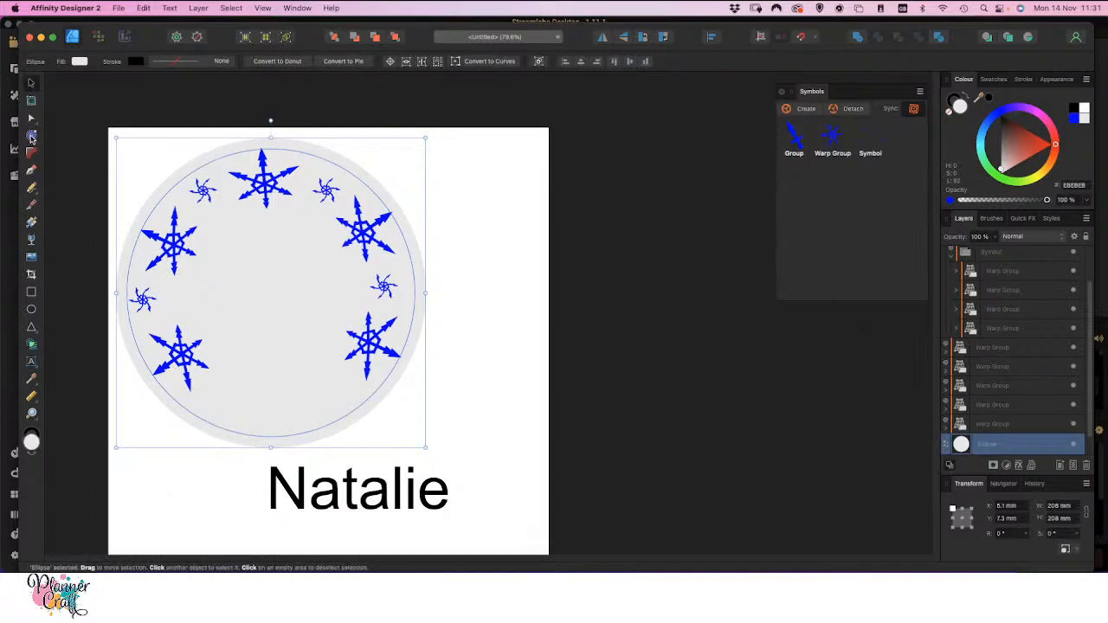
key("j")
left_click(683, 62)
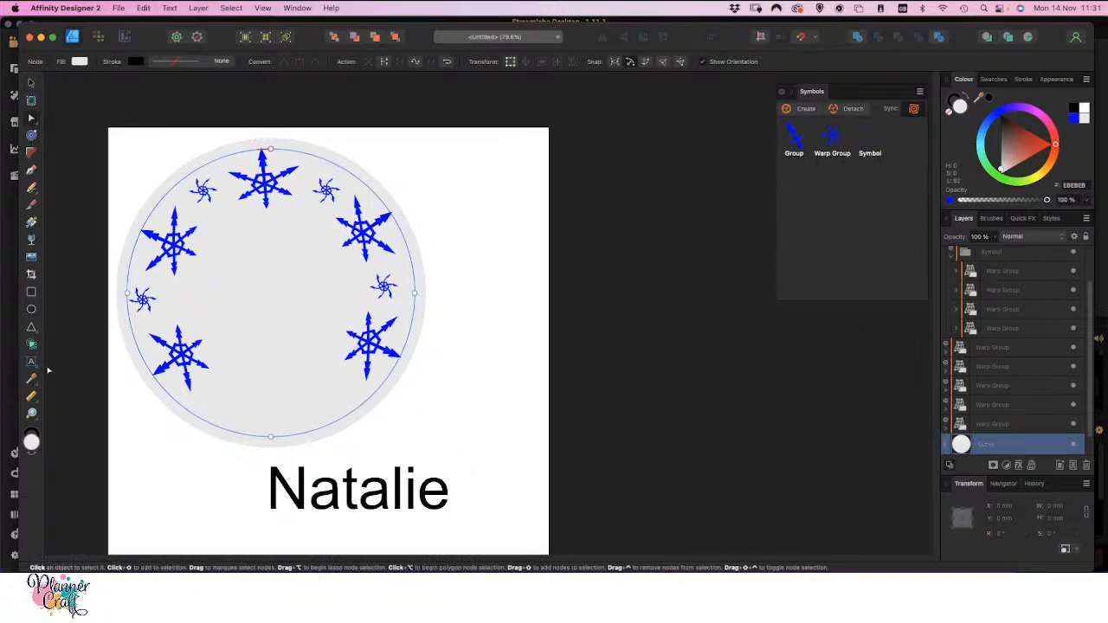
Convert the baked circle curve to a text path and enter the same first name on it
left_click(31, 361)
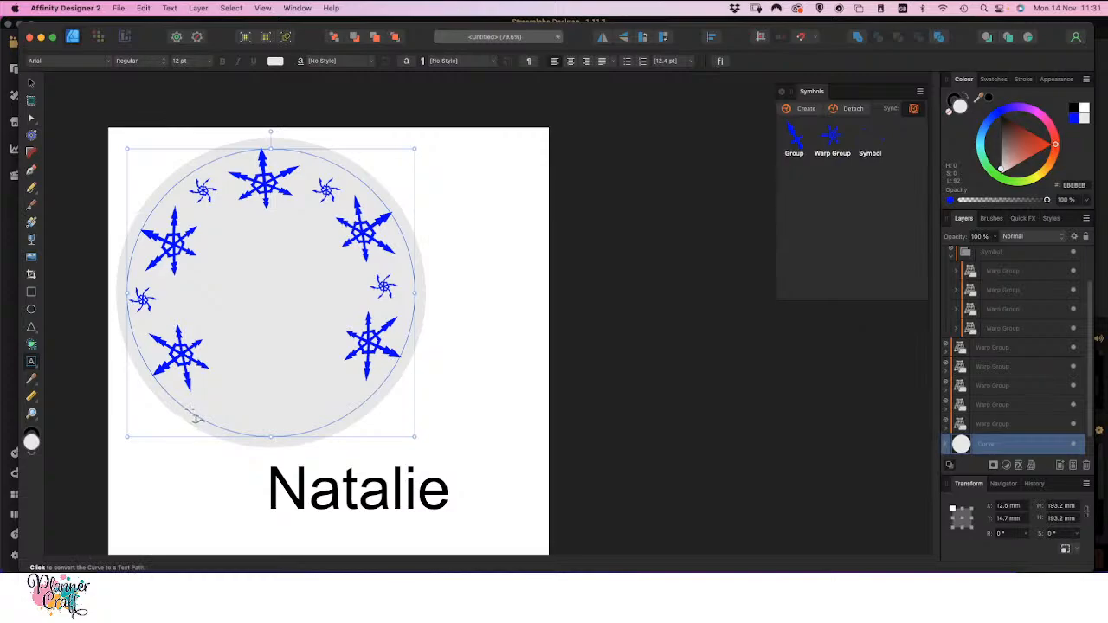
left_click(189, 410)
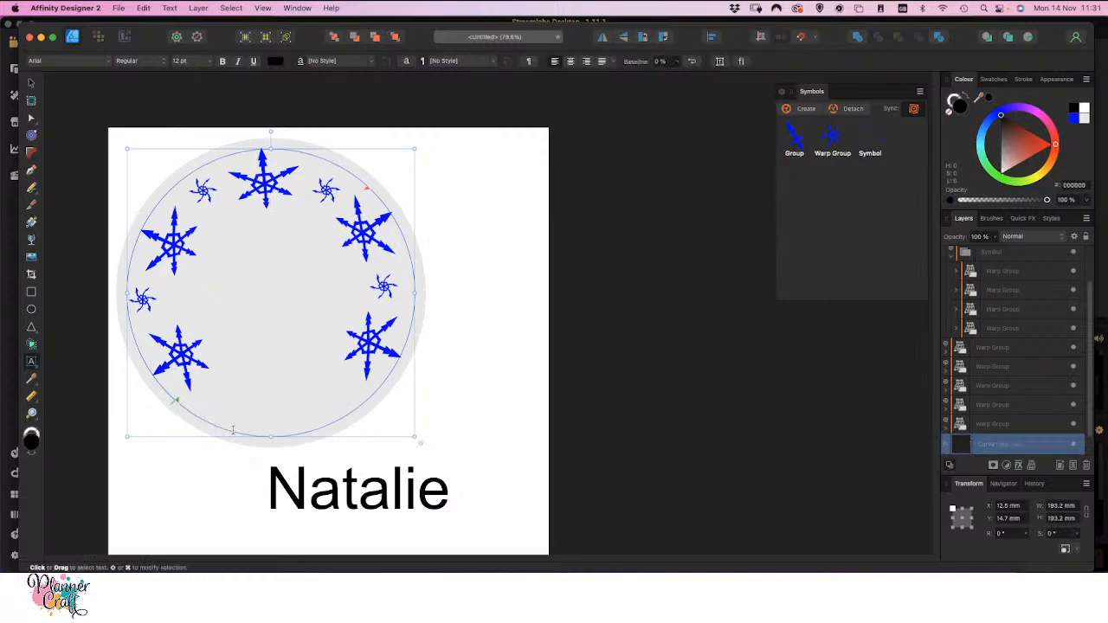
type("Nat")
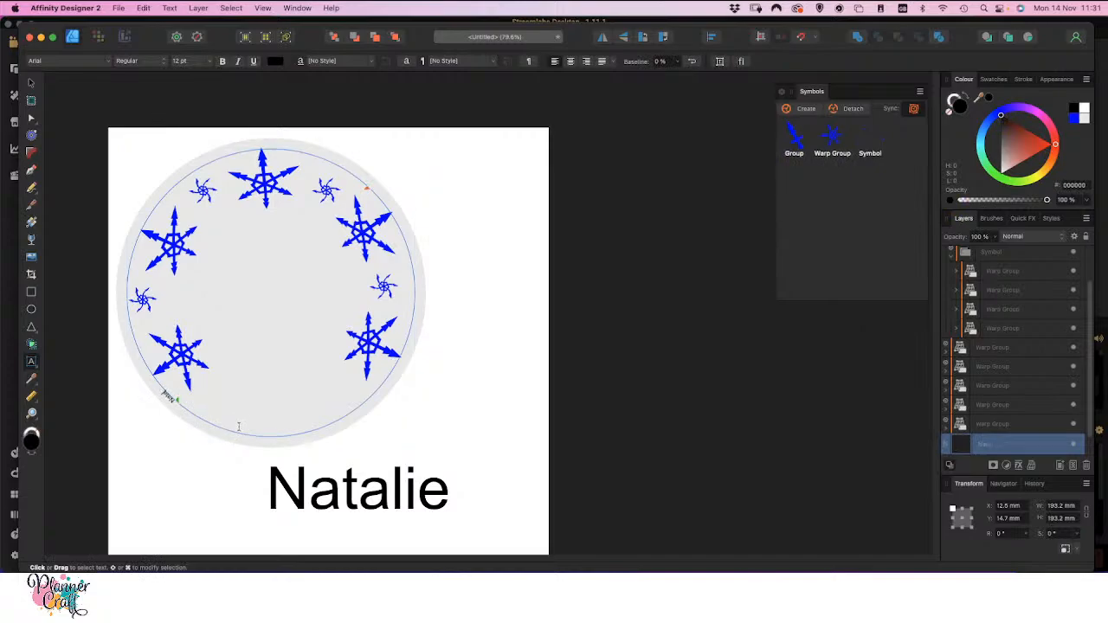
type("alie")
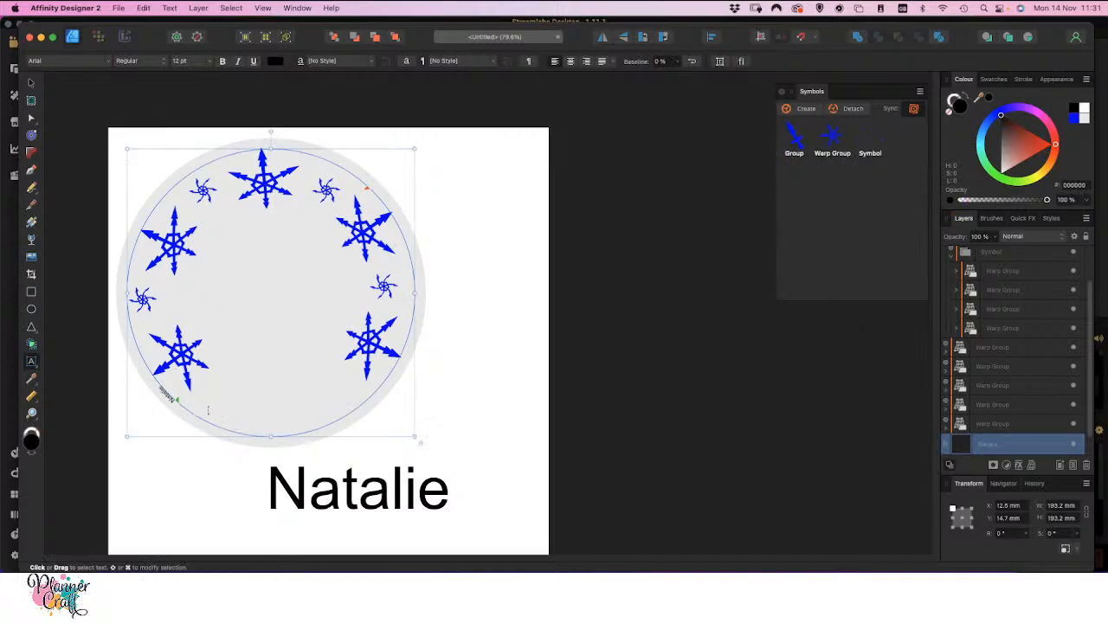
Reposition the text path's start and end so the name reads upright inside the circle's lower edge, and set its size to 144 pt
mouse_move(176, 400)
left_mouse_down()
mouse_move(186, 416)
mouse_move(303, 437)
mouse_move(285, 443)
mouse_move(291, 457)
mouse_move(233, 449)
mouse_move(299, 442)
left_mouse_up()
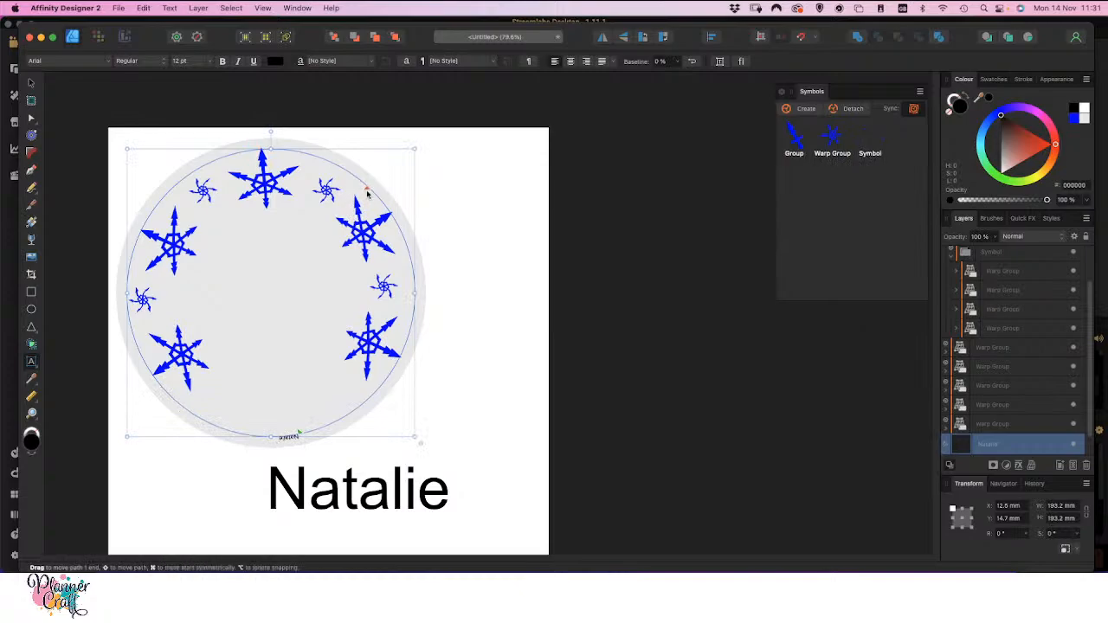
mouse_move(366, 186)
left_mouse_down()
mouse_move(213, 149)
mouse_move(197, 404)
mouse_move(333, 432)
mouse_move(282, 441)
left_mouse_up()
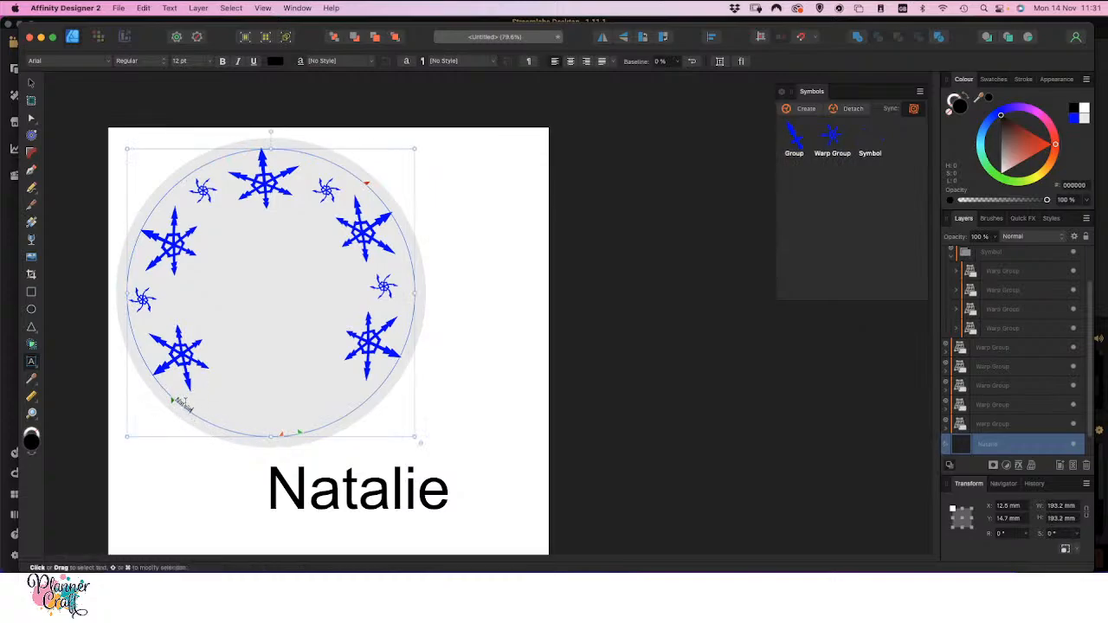
double_click(185, 403)
left_click(209, 62)
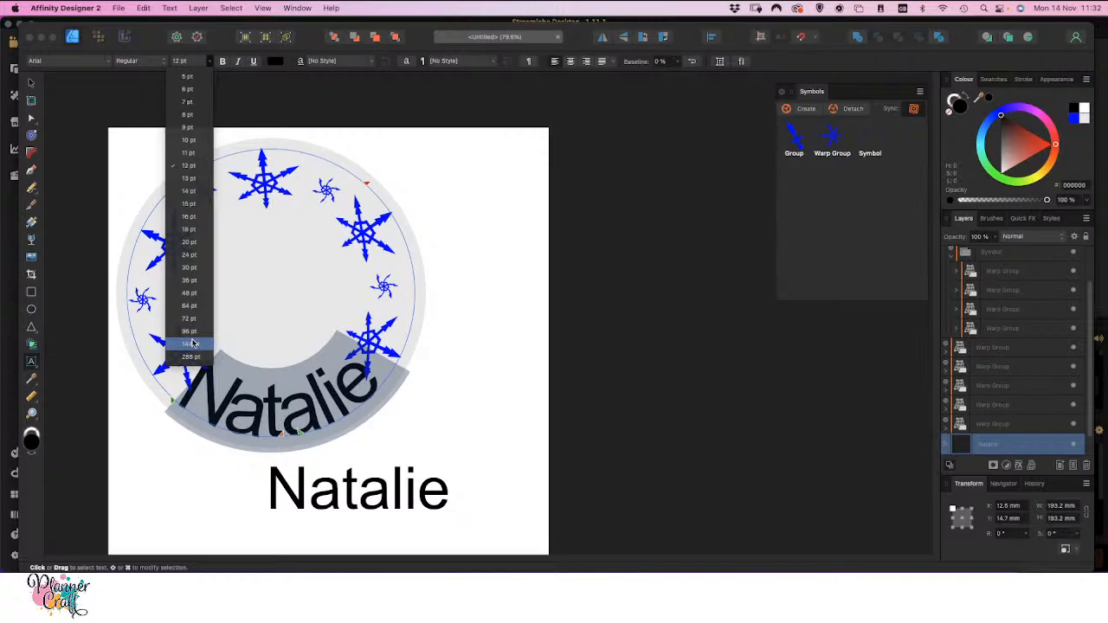
left_click(191, 344)
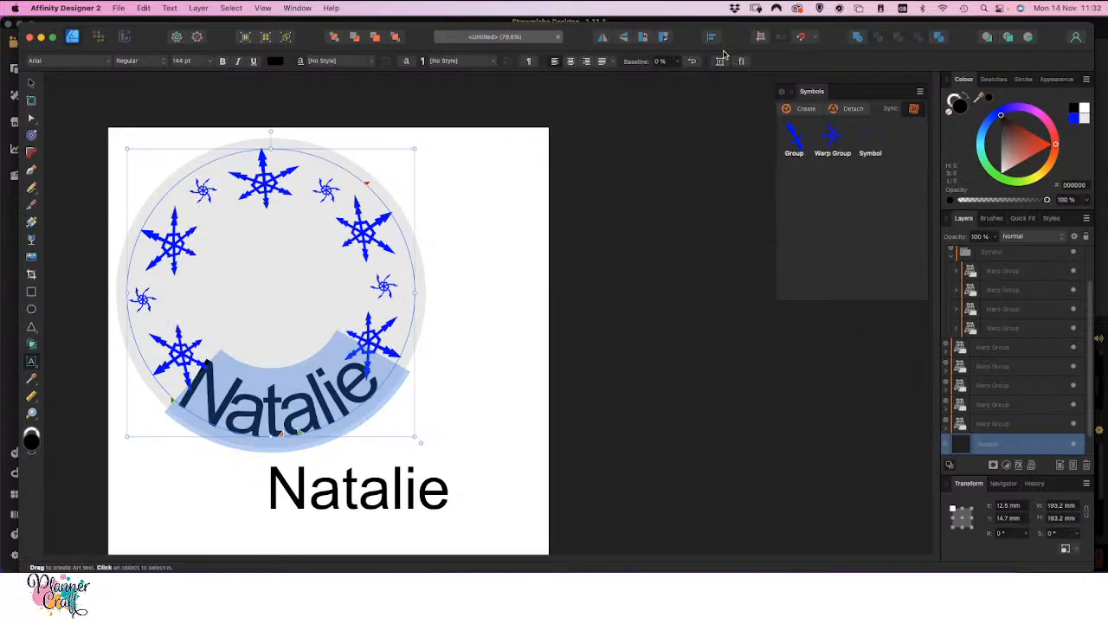
Show the Character settings and set the curved name's tracking to 30 ‰
left_click(297, 8)
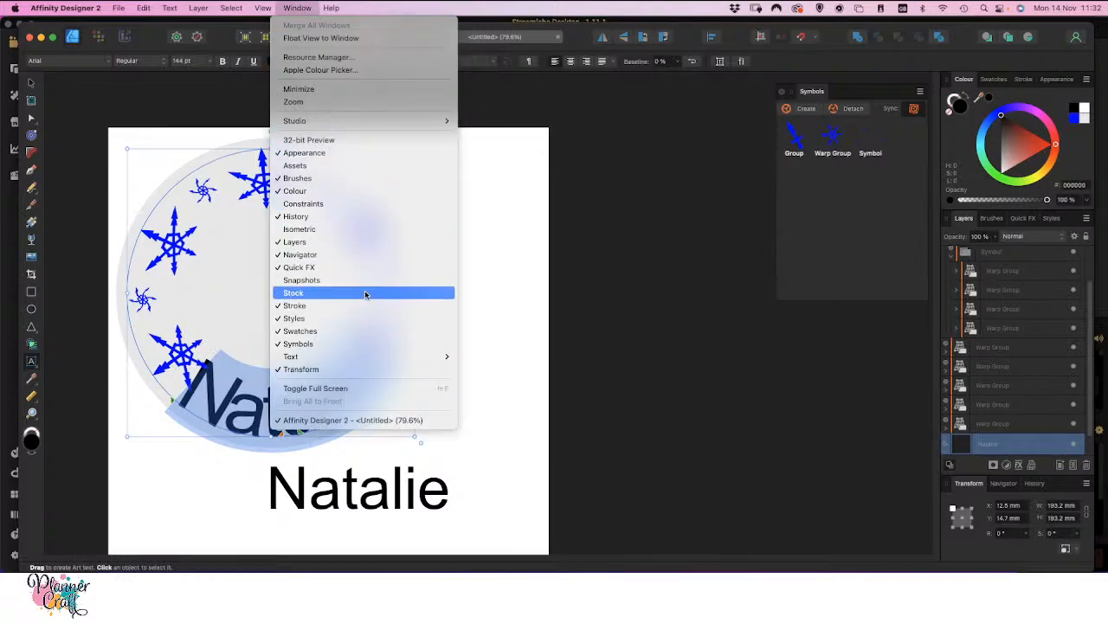
mouse_move(381, 356)
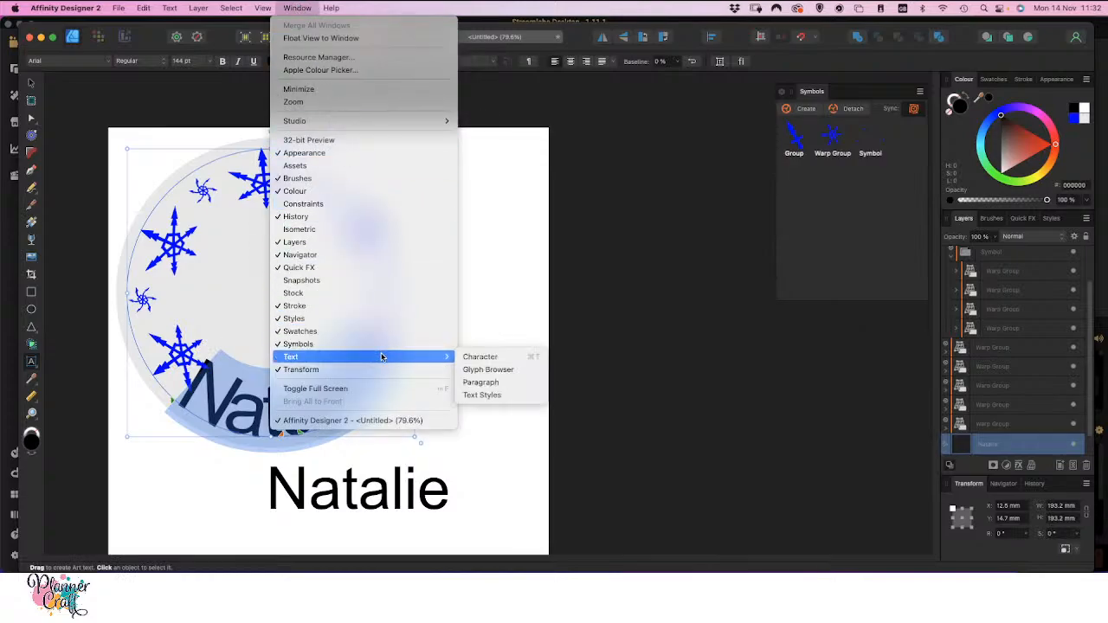
left_click(509, 363)
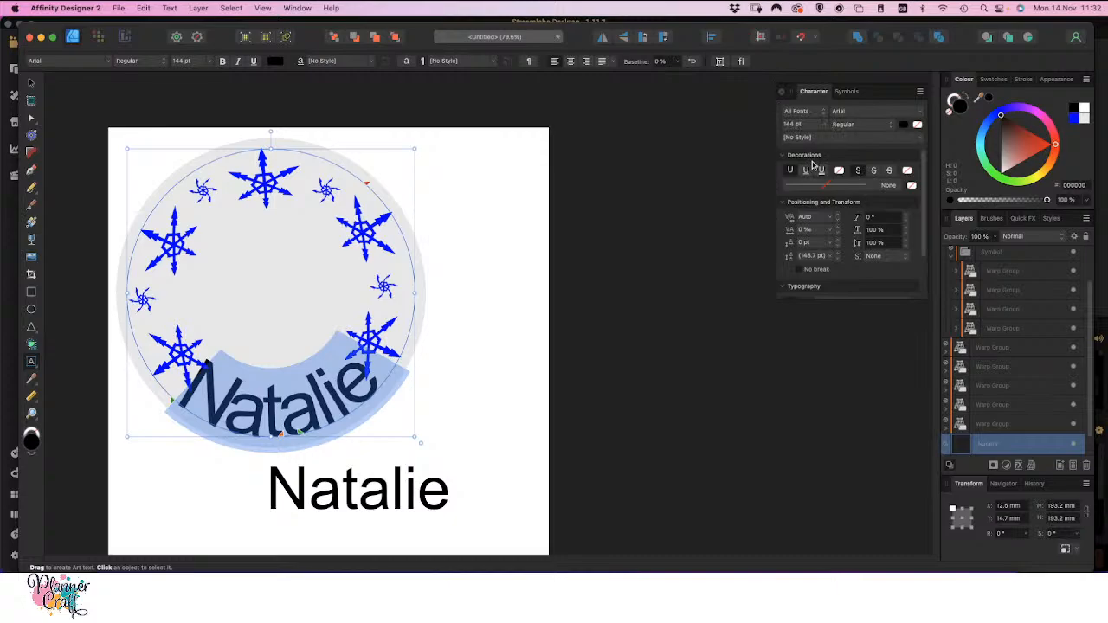
left_click(831, 232)
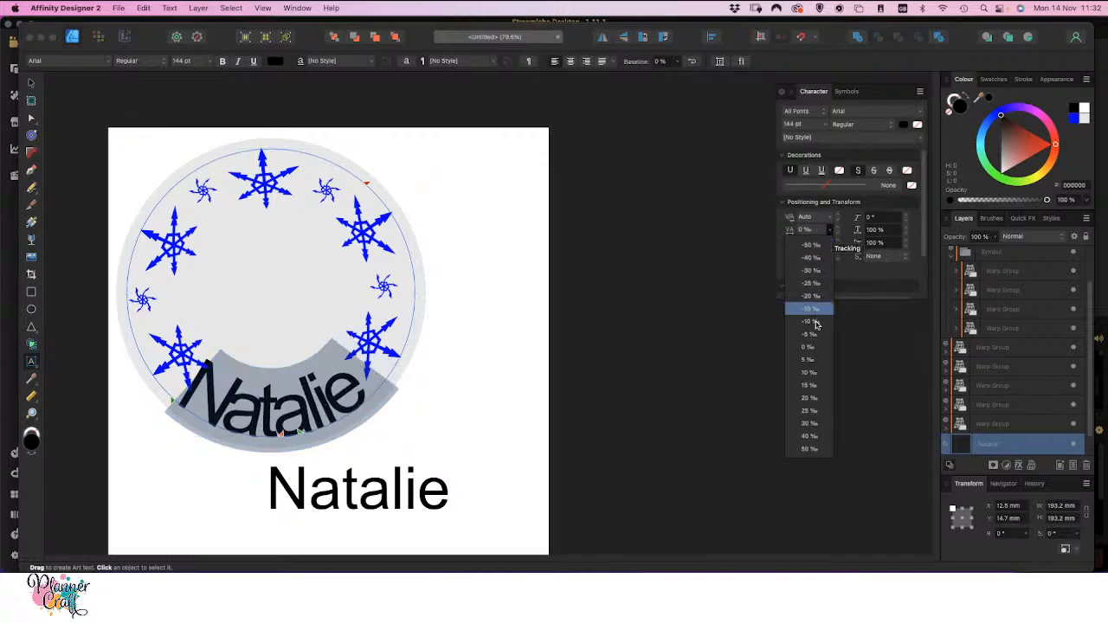
left_click(808, 424)
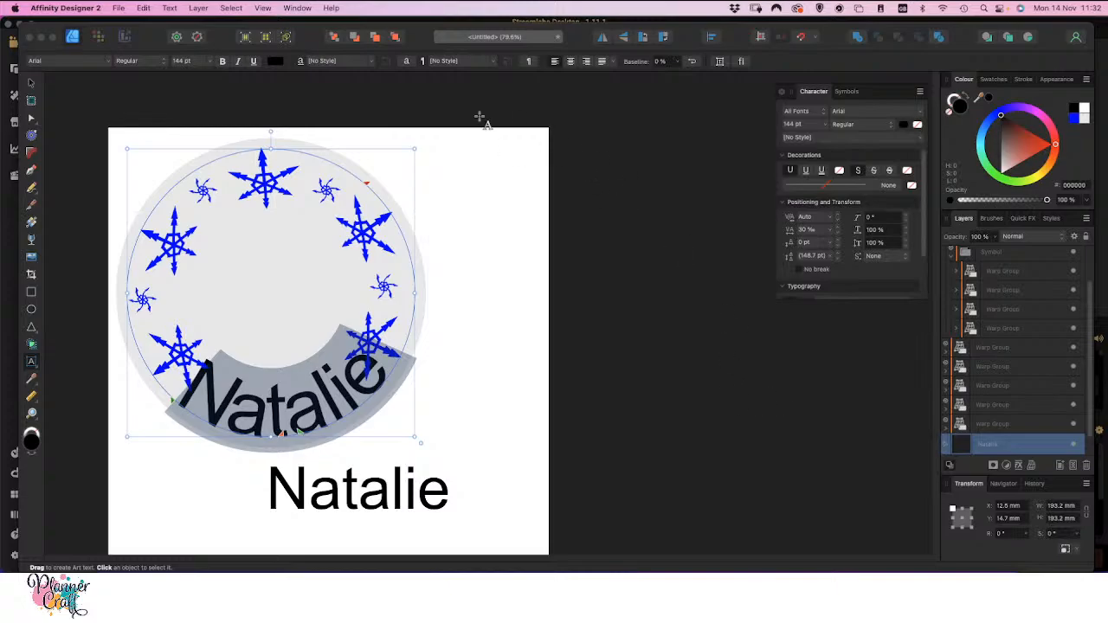
Preview fonts on the curved name and change its font to Chocolate Sprinkle
left_click(107, 62)
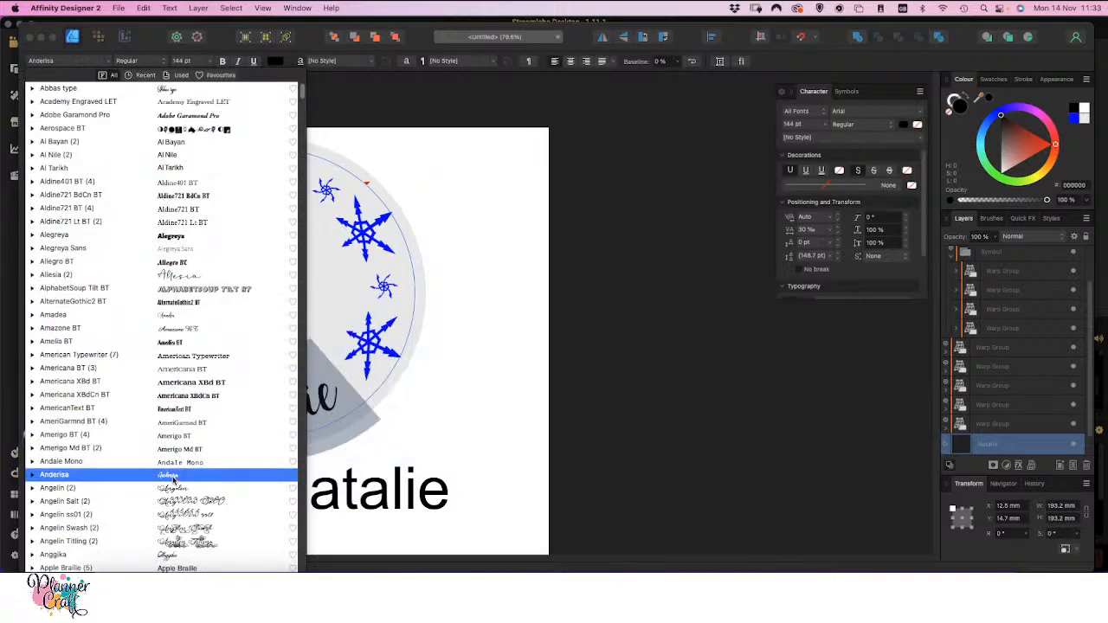
scroll(171, 478, "down", 15)
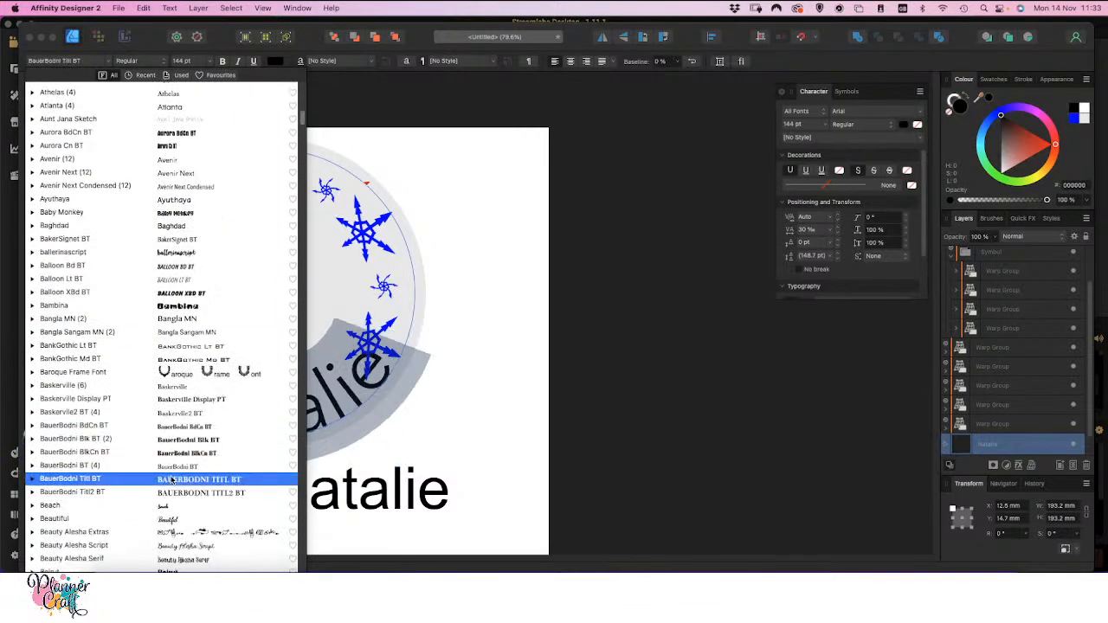
scroll(171, 478, "down", 8)
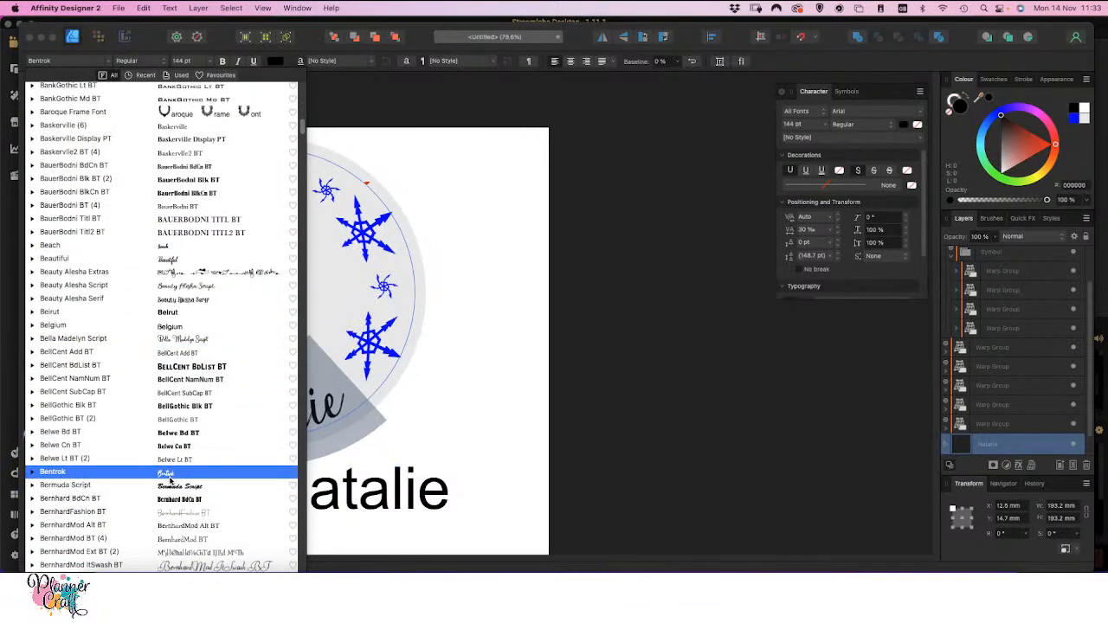
scroll(172, 482, "down", 5)
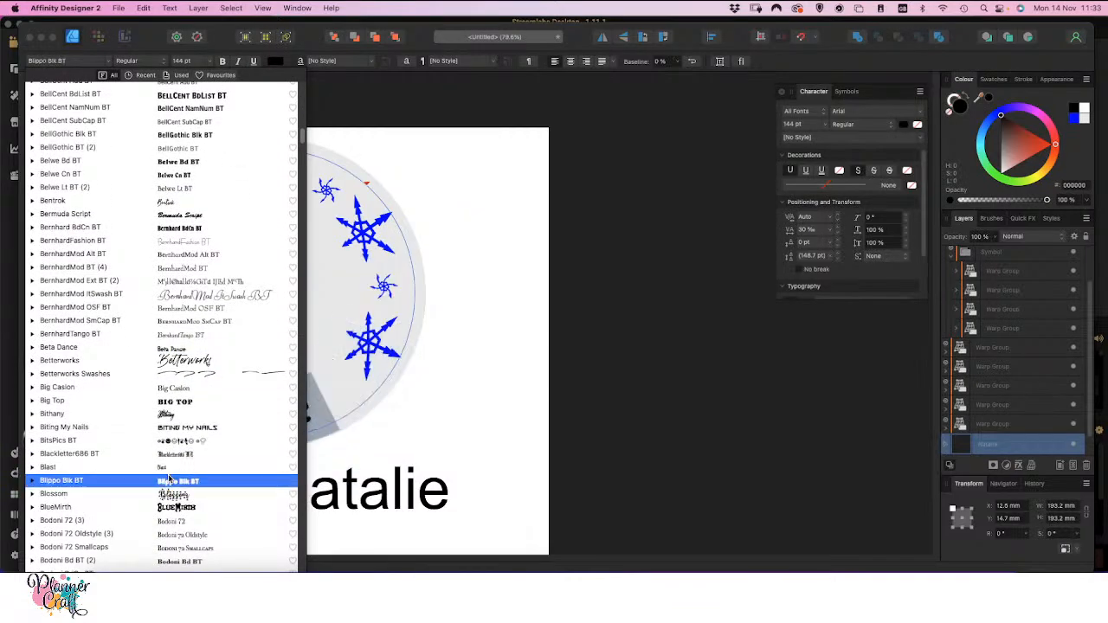
scroll(169, 481, "down", 20)
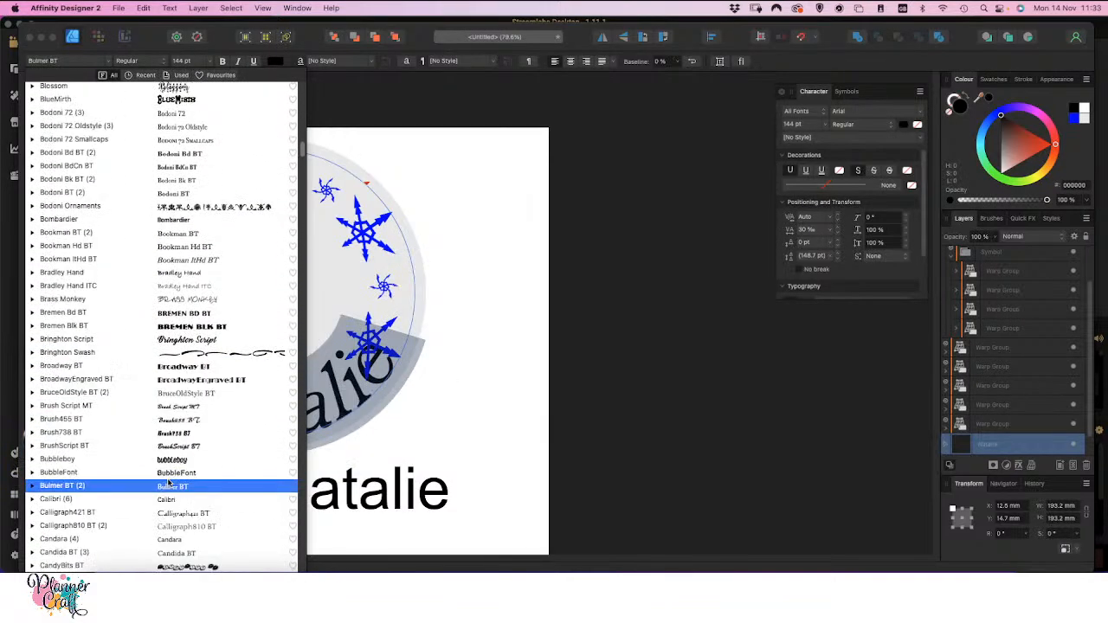
scroll(170, 484, "down", 15)
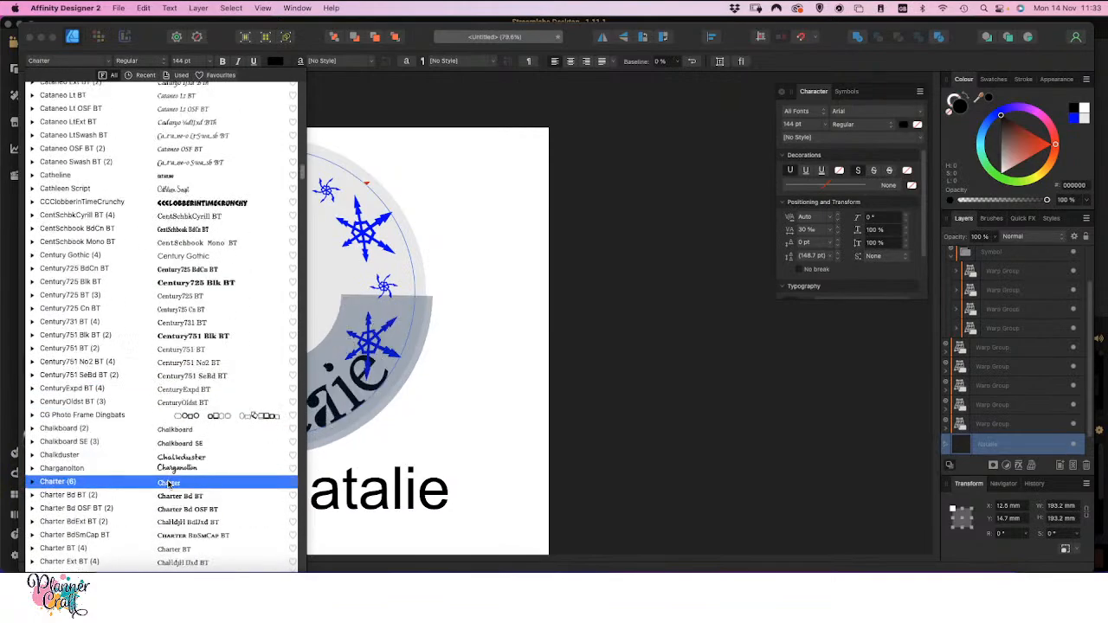
scroll(168, 487, "down", 13)
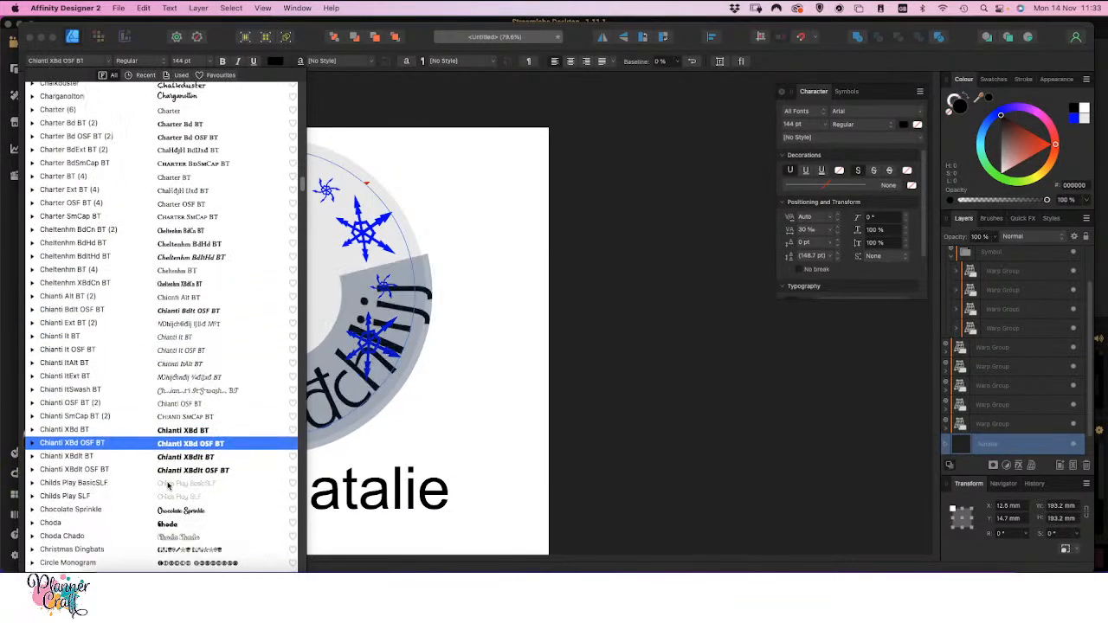
scroll(174, 450, "down", 8)
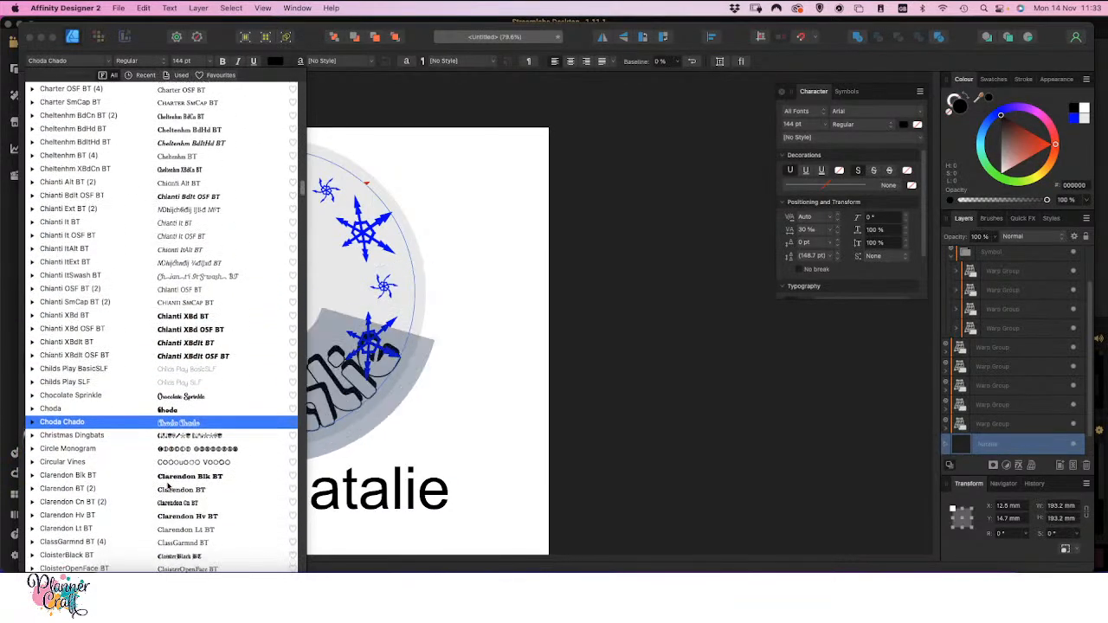
left_click(182, 397)
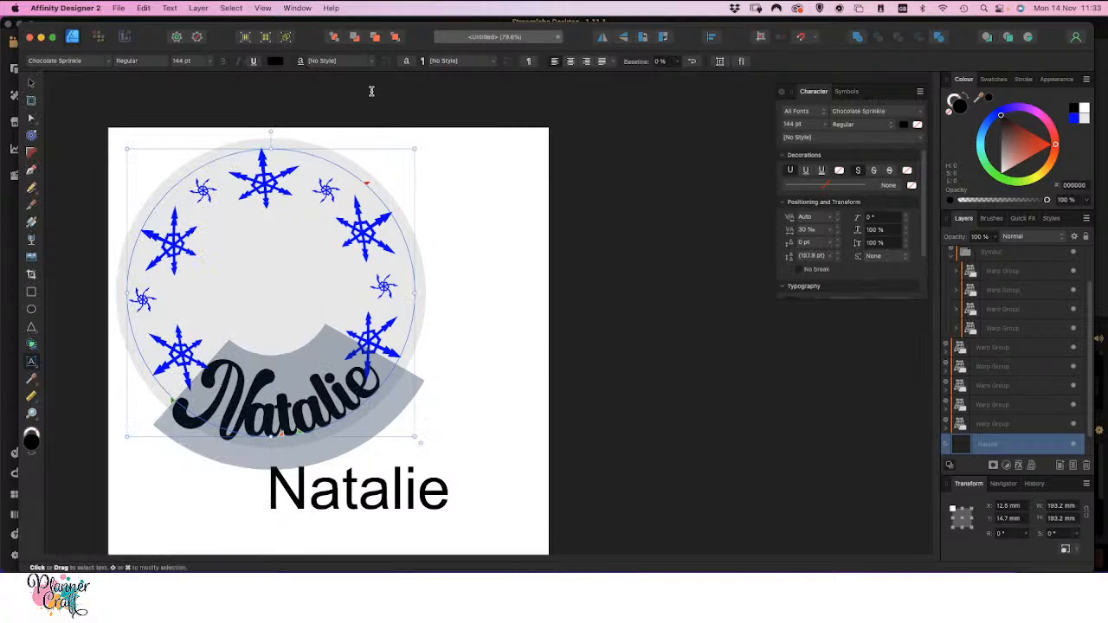
Show the Glyph Browser and set its font to Chocolate Sprinkle
left_click(295, 7)
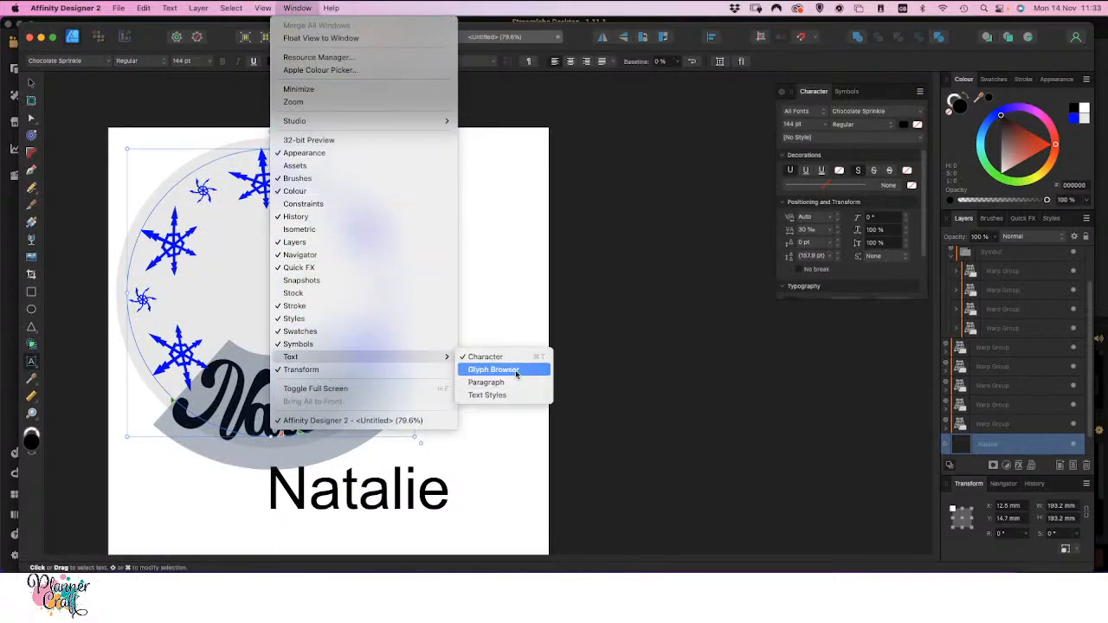
left_click(513, 375)
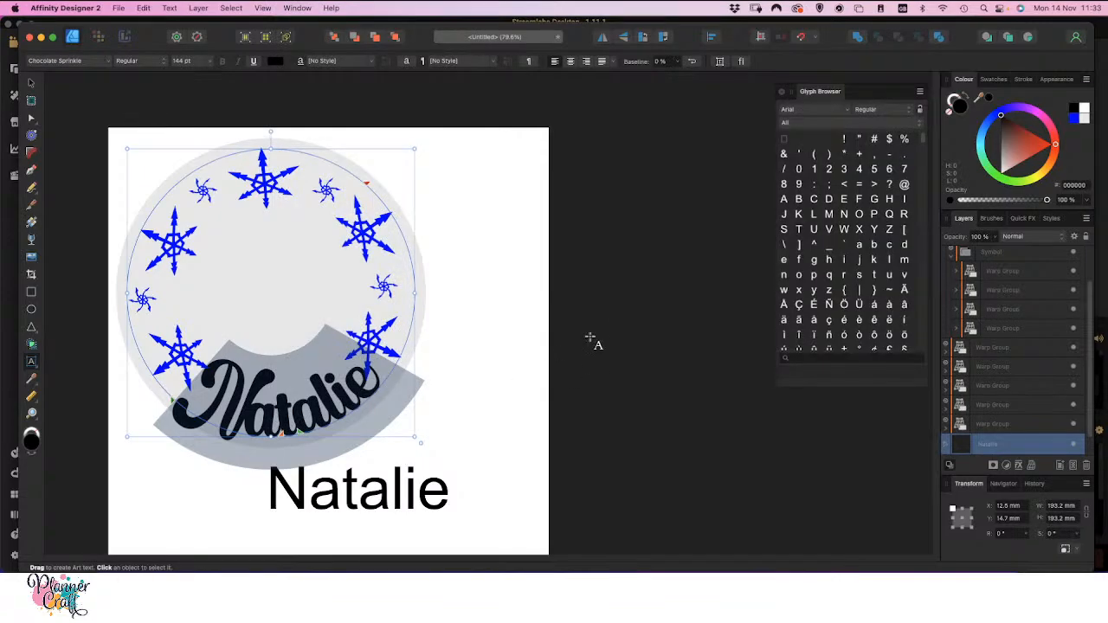
left_click(848, 110)
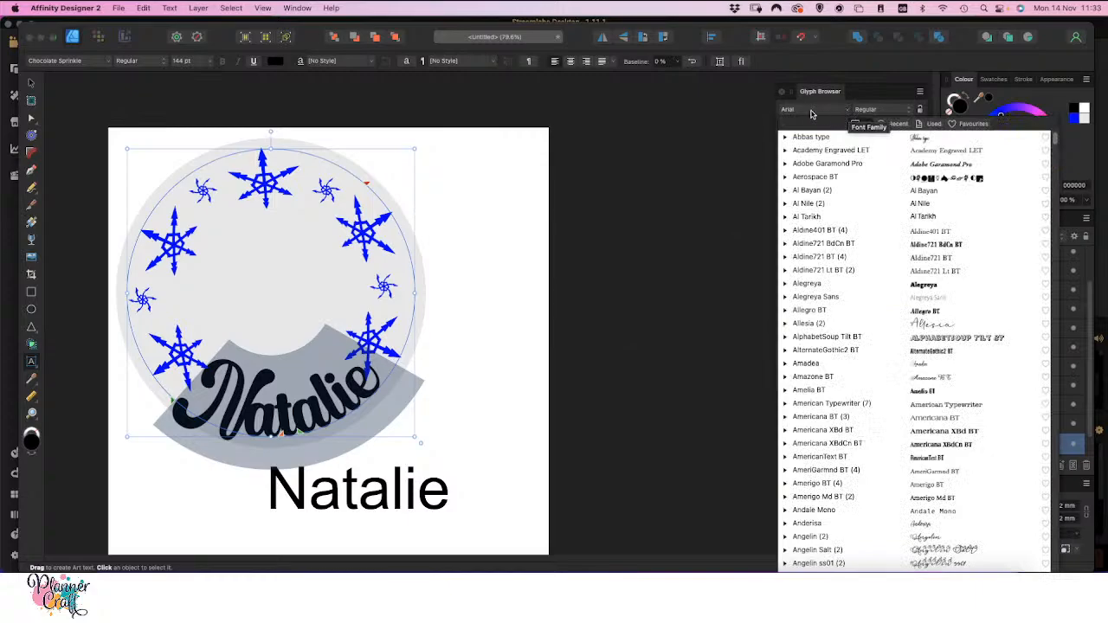
left_click(812, 109)
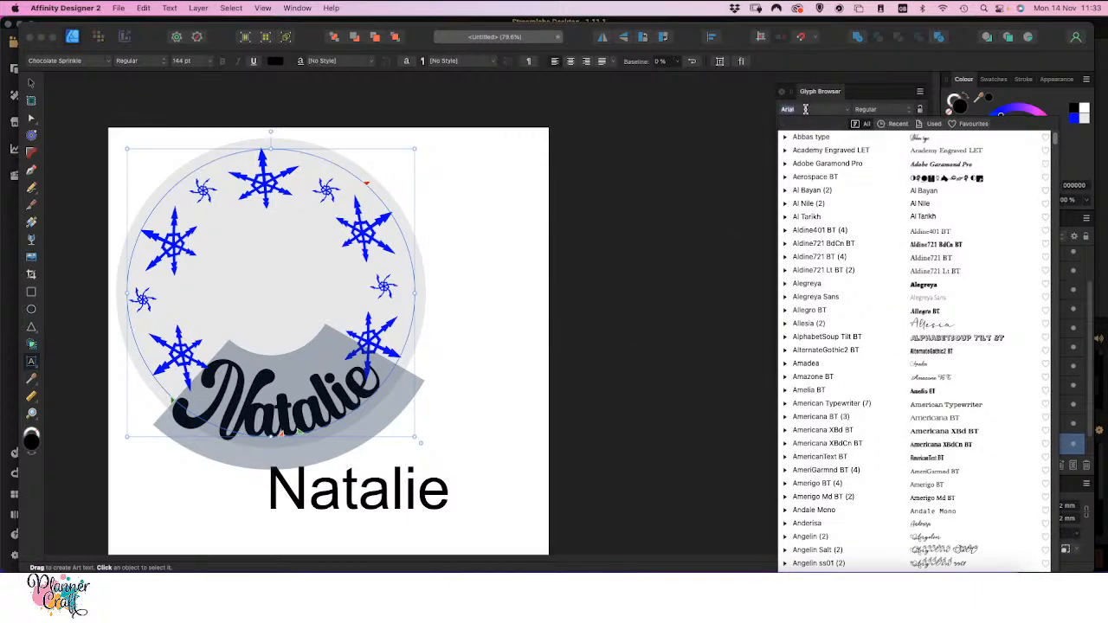
type("cho")
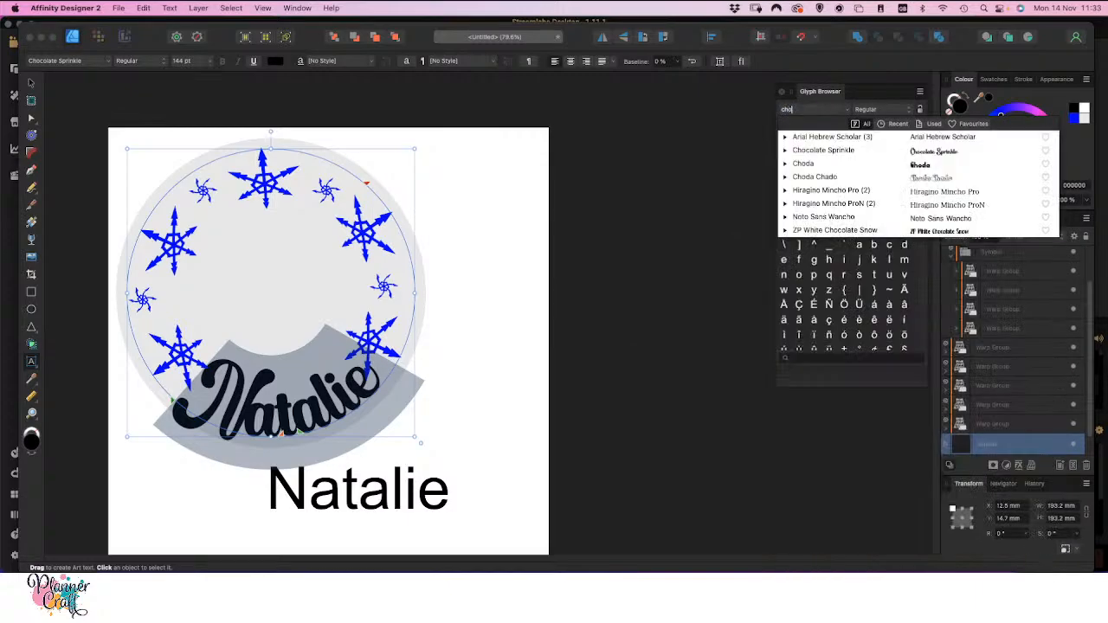
left_click(878, 150)
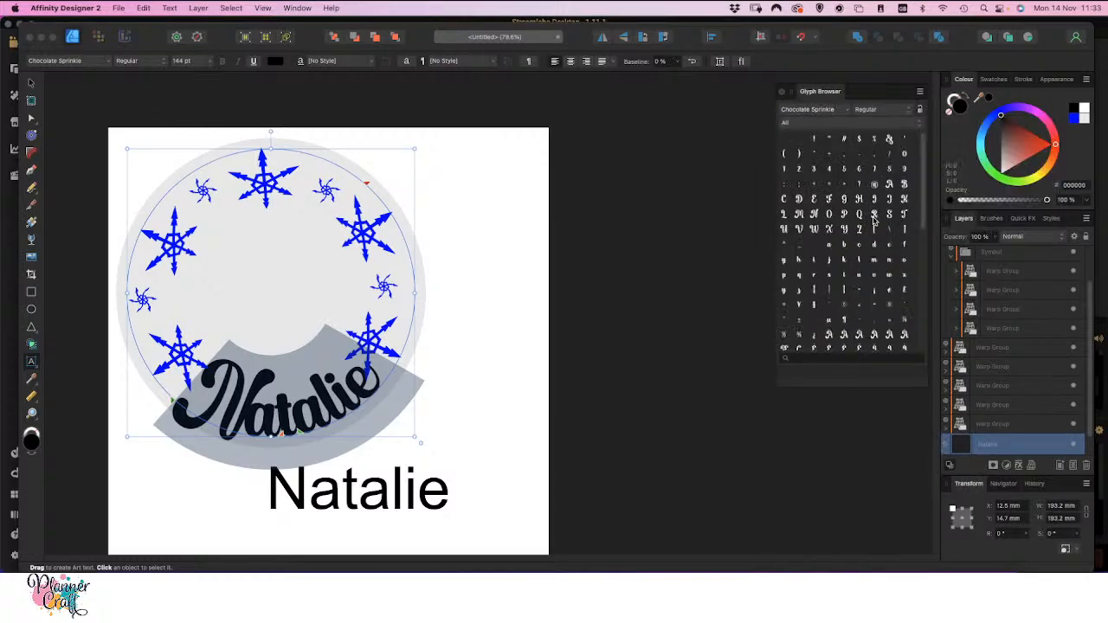
Select the curved name's capital letter and look through the font's glyphs for decorative alternates
scroll(873, 251, "down", 5)
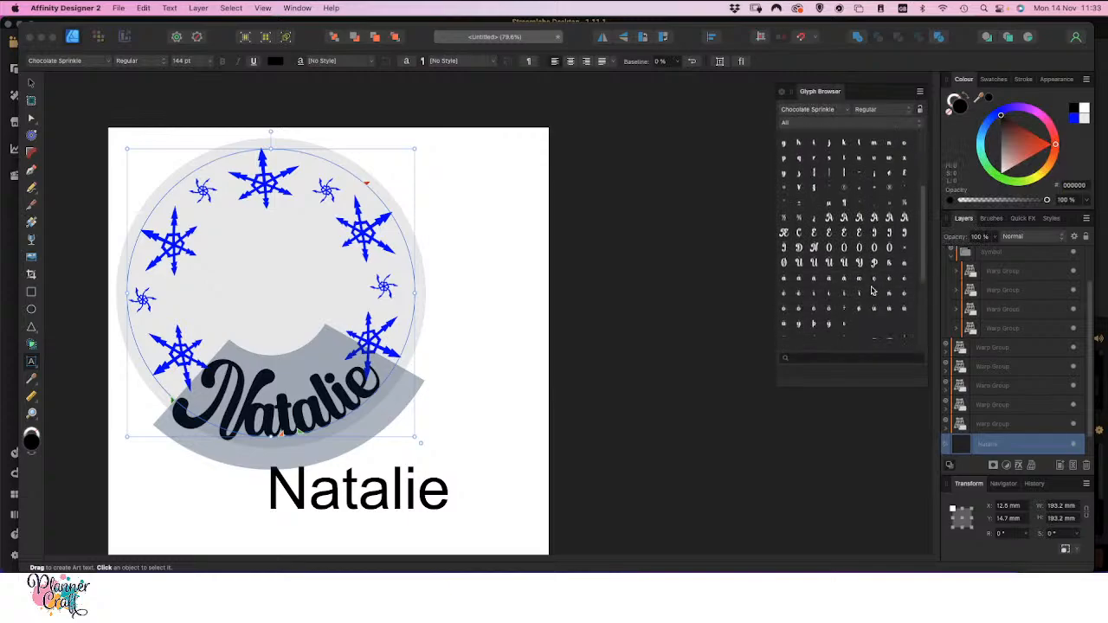
scroll(872, 292, "down", 6)
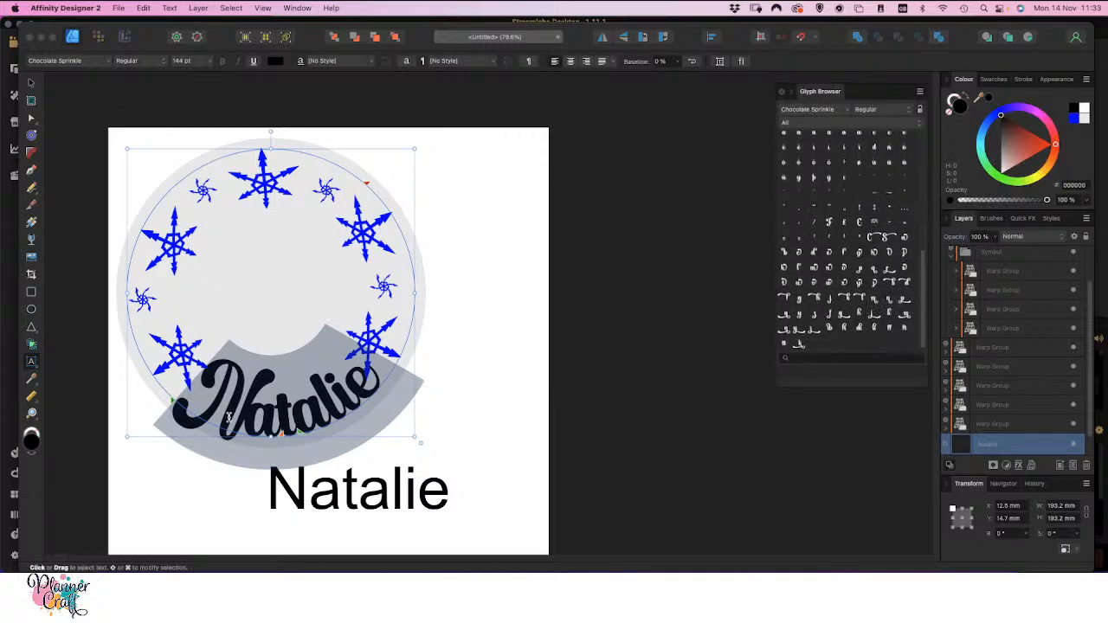
left_click(246, 420)
left_click_drag(246, 419, 197, 398)
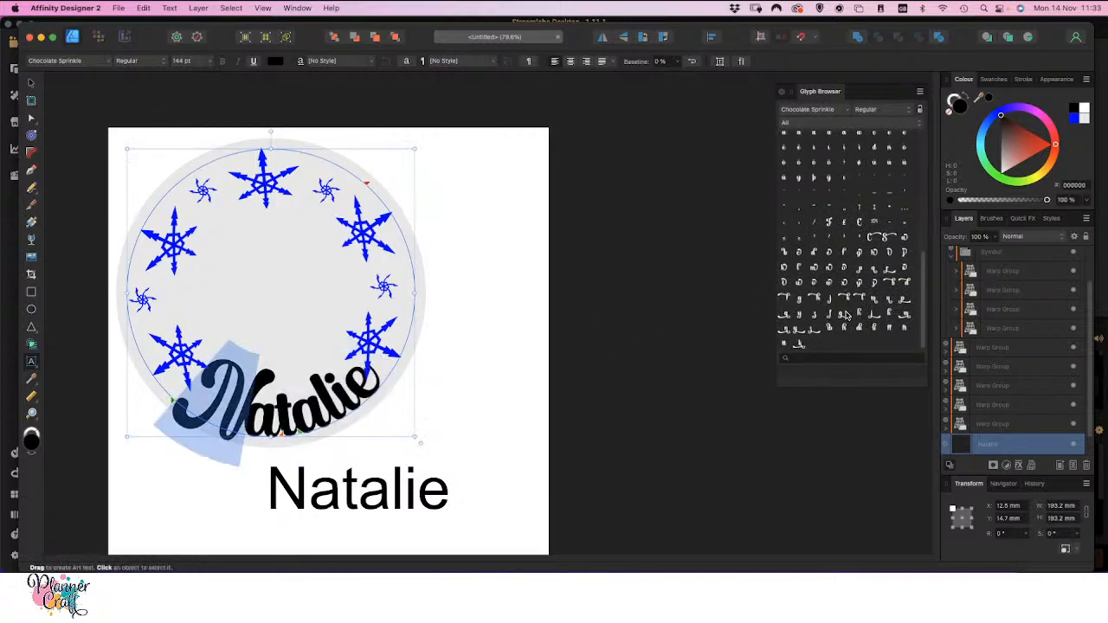
scroll(847, 316, "up", 5)
scroll(846, 316, "down", 1)
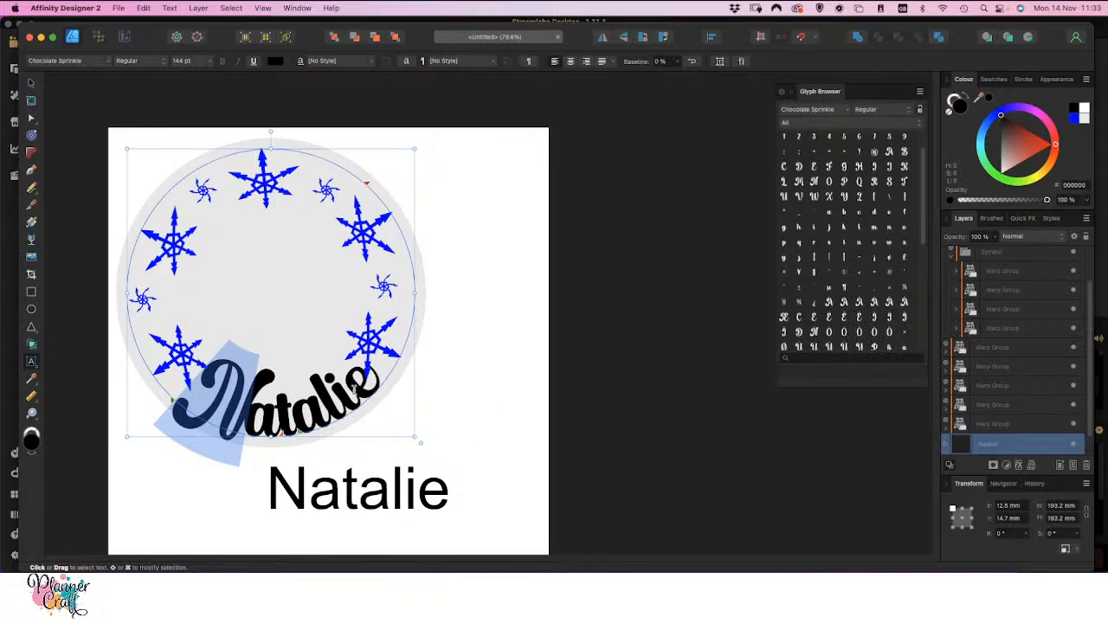
Replace the last letter of the curved name with an alternate glyph that has a looped swash
left_click_drag(353, 392, 381, 375)
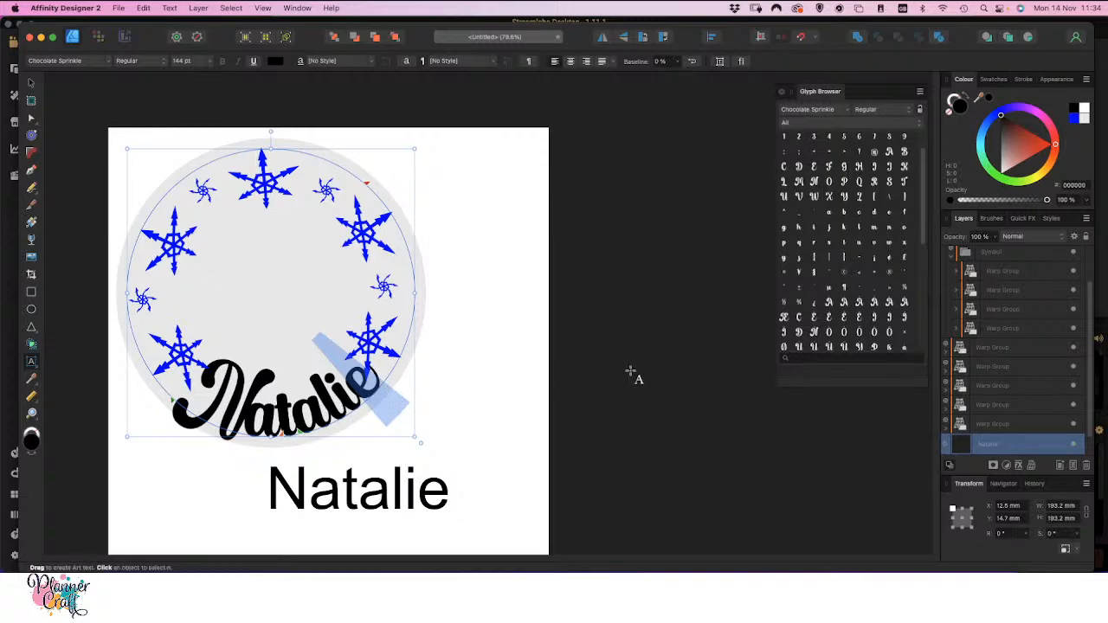
scroll(860, 289, "down", 5)
scroll(857, 295, "down", 4)
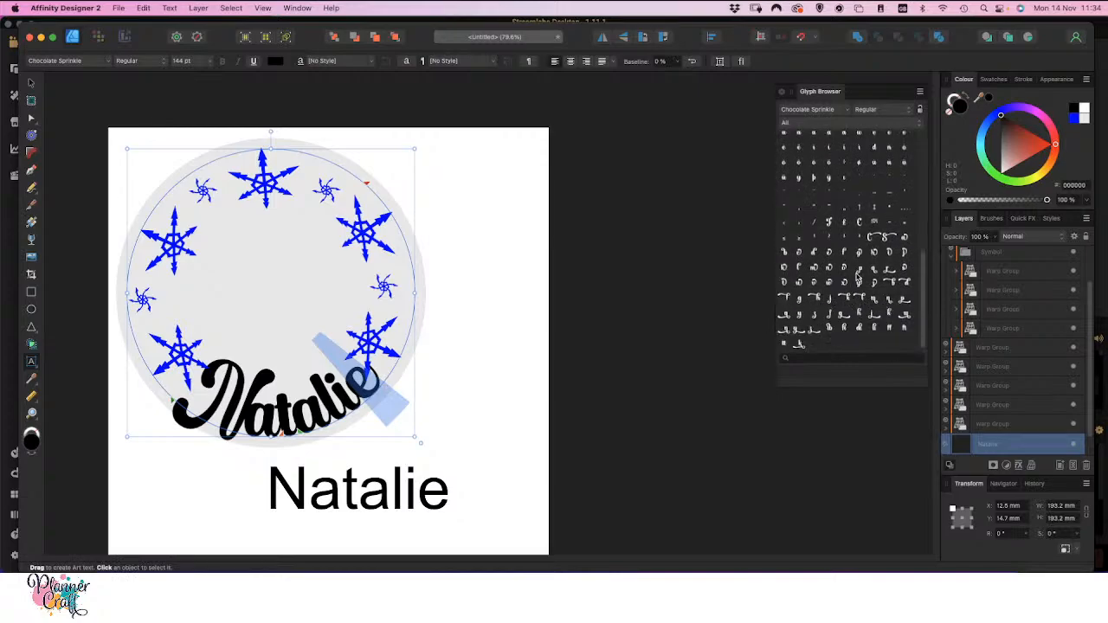
left_click(830, 258)
double_click(830, 258)
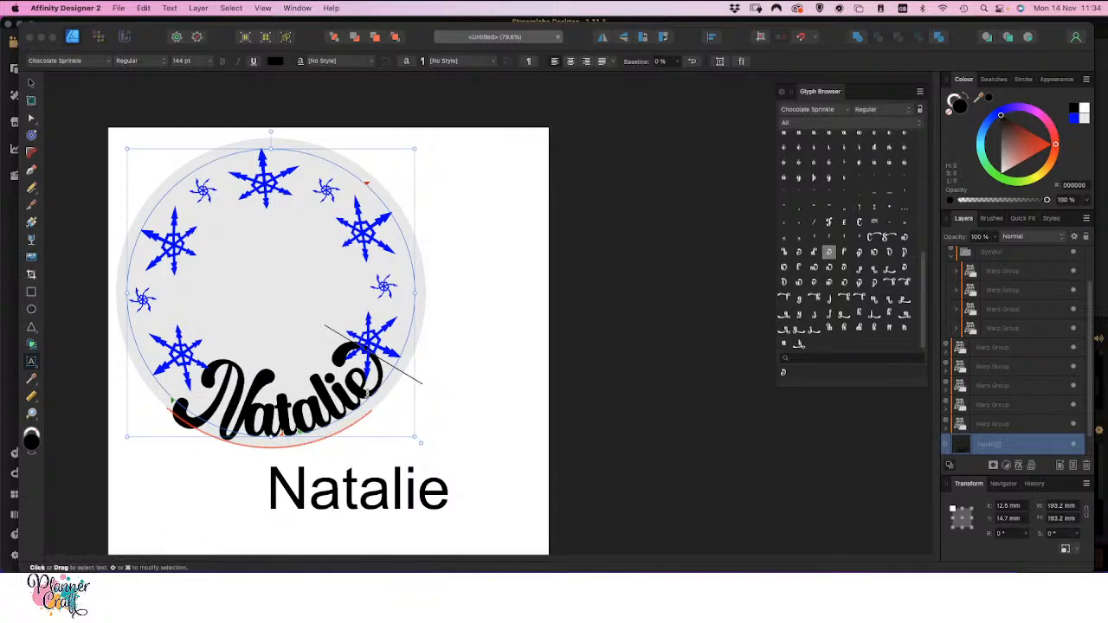
Select the whole curved name and set its path baseline to -12 %
double_click(300, 408)
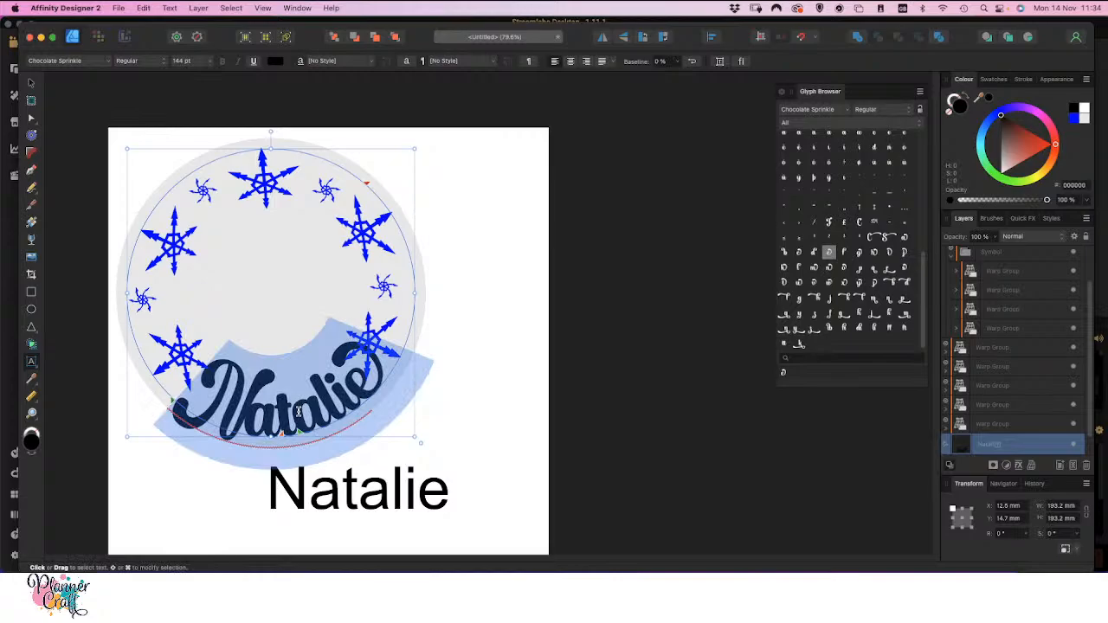
left_click(678, 61)
left_click_drag(679, 80, 670, 77)
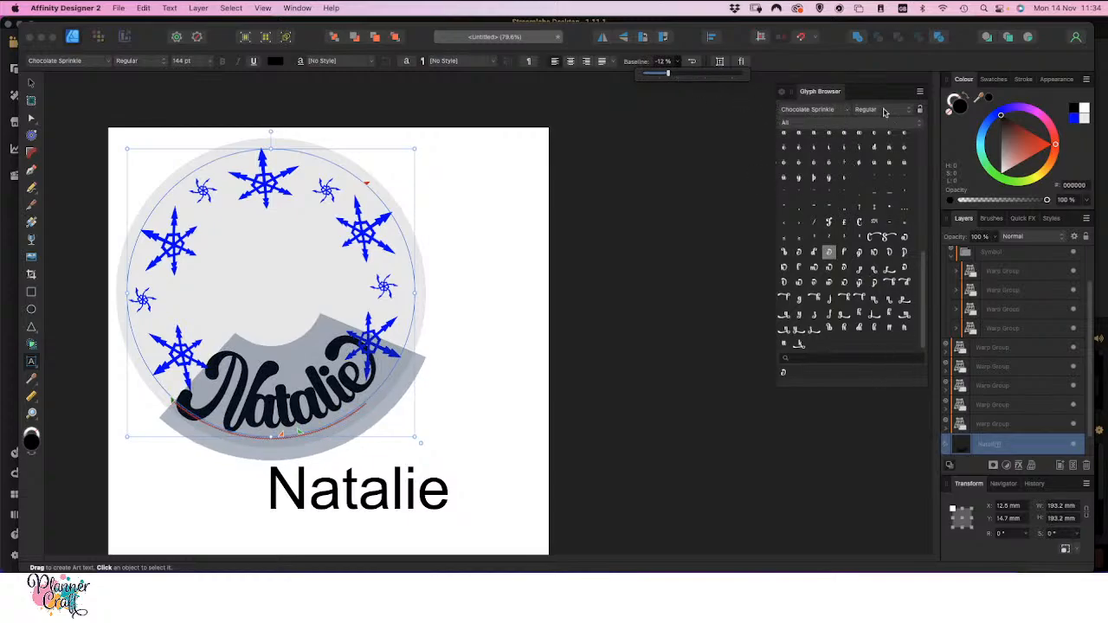
Bring the Character settings forward, set the curved name's tracking to 50 ‰ and its size to 96 pt
left_click_drag(870, 92, 819, 118)
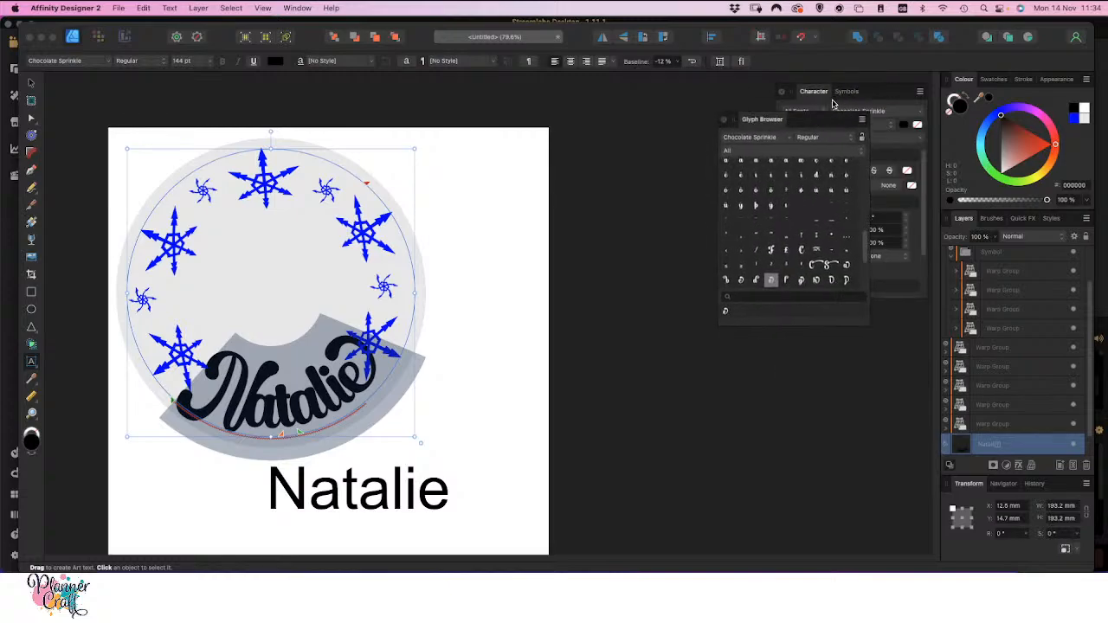
left_click(815, 91)
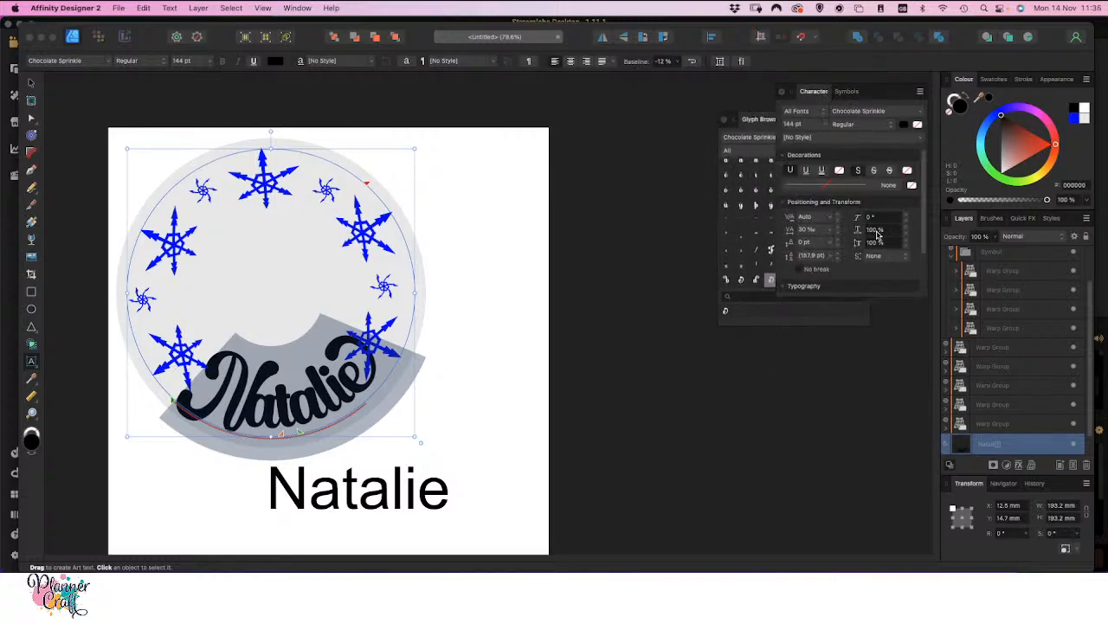
left_click(831, 236)
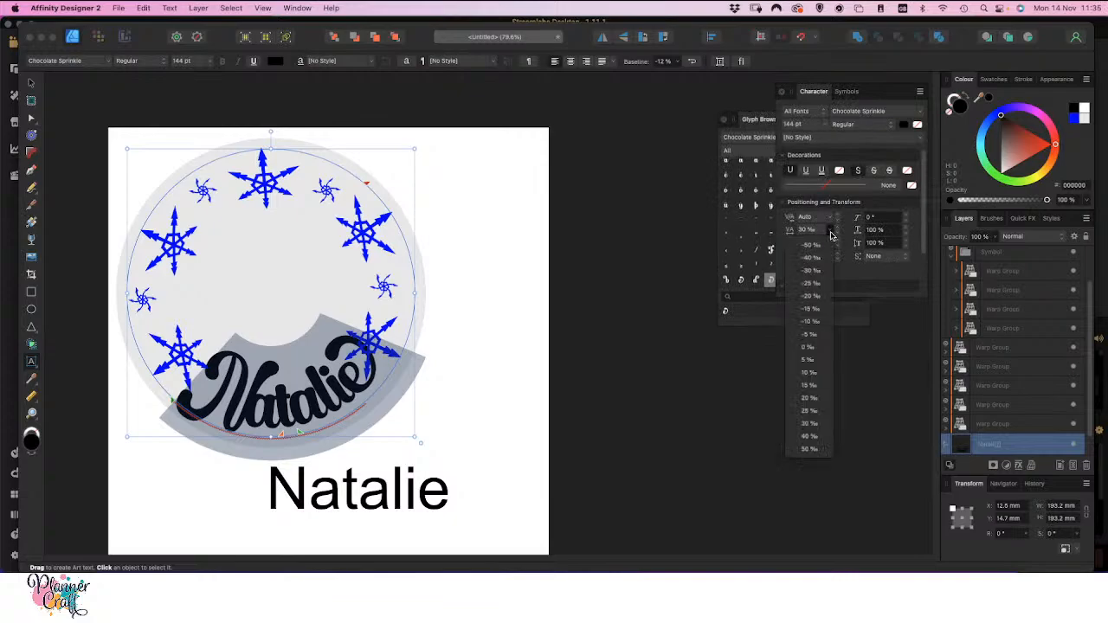
left_click(811, 450)
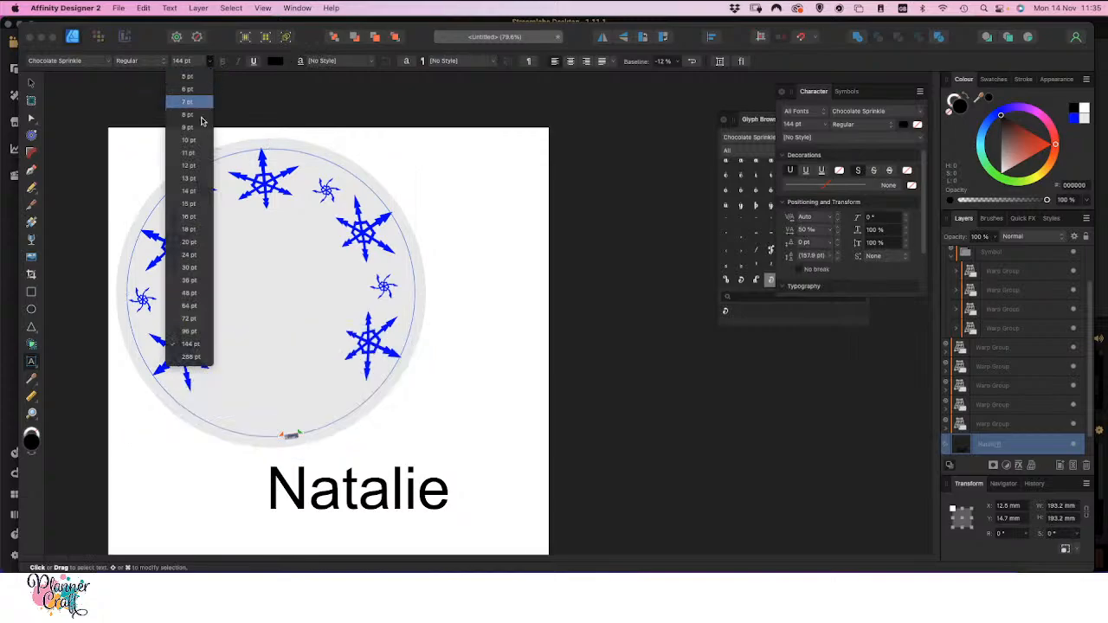
left_click(190, 332)
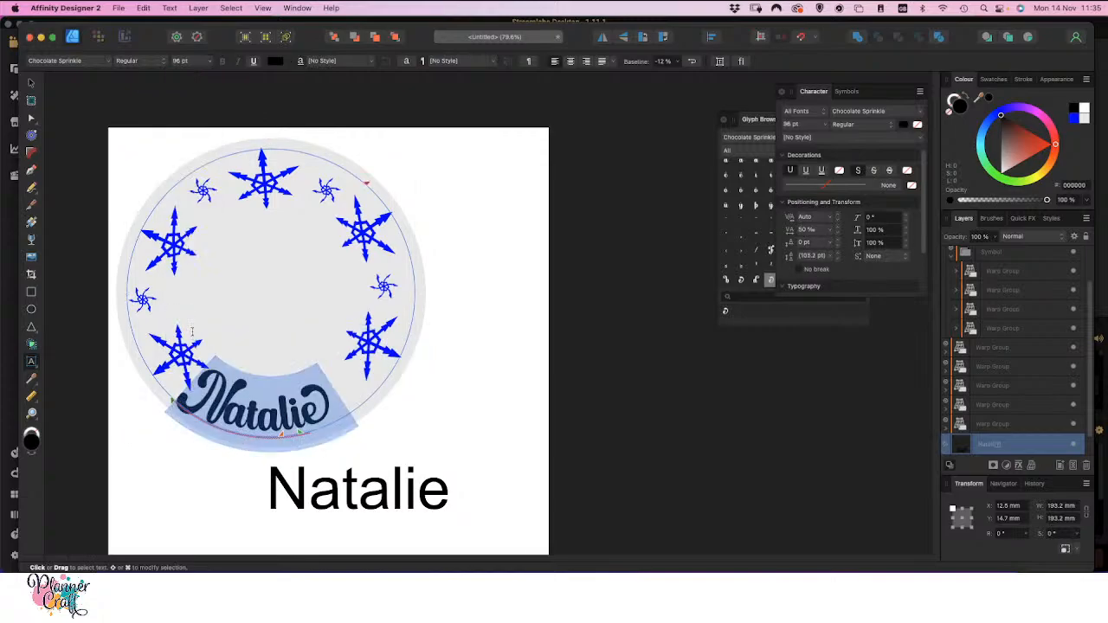
Fine-tune the curved name's tracking, trying 70 ‰ and 68 ‰ and settling on 66 ‰
left_click(806, 229)
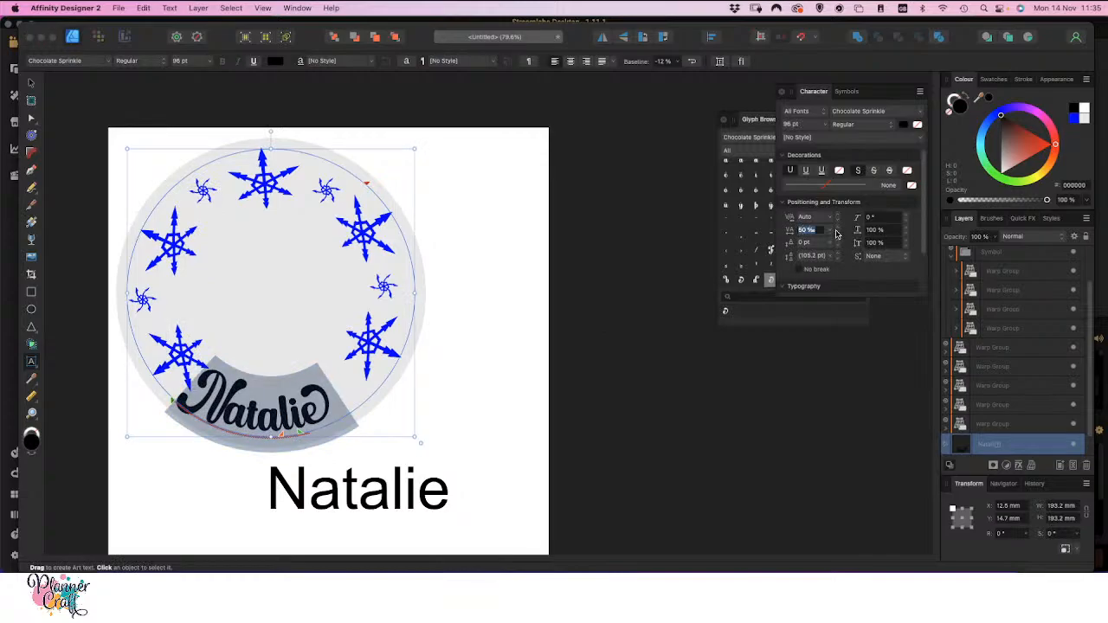
type("70")
key("Return")
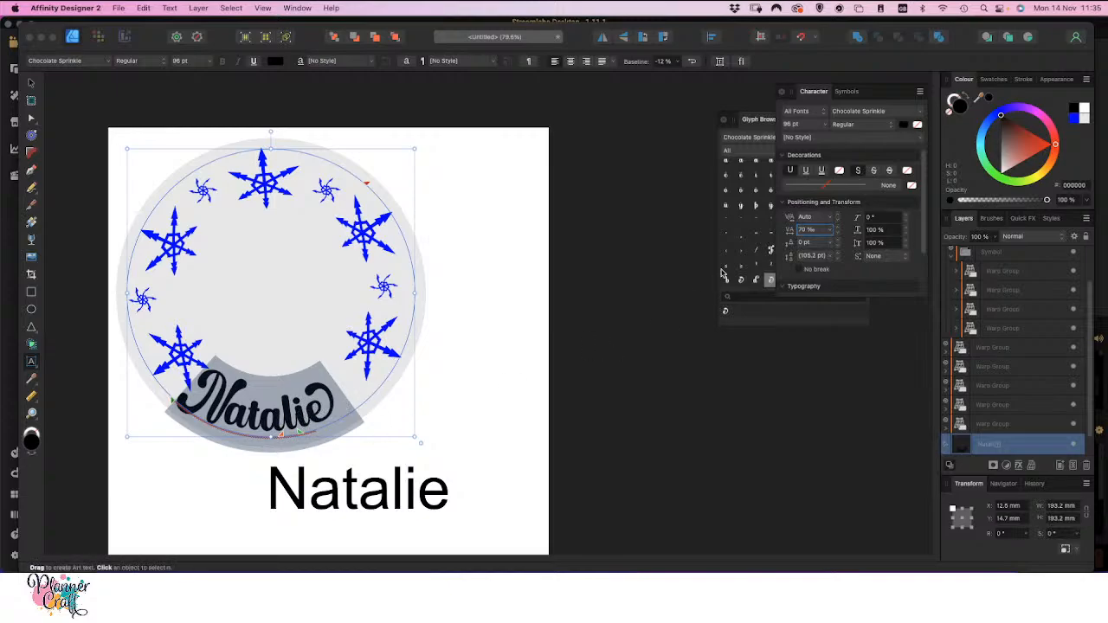
left_click(814, 229)
type("68")
key("Return")
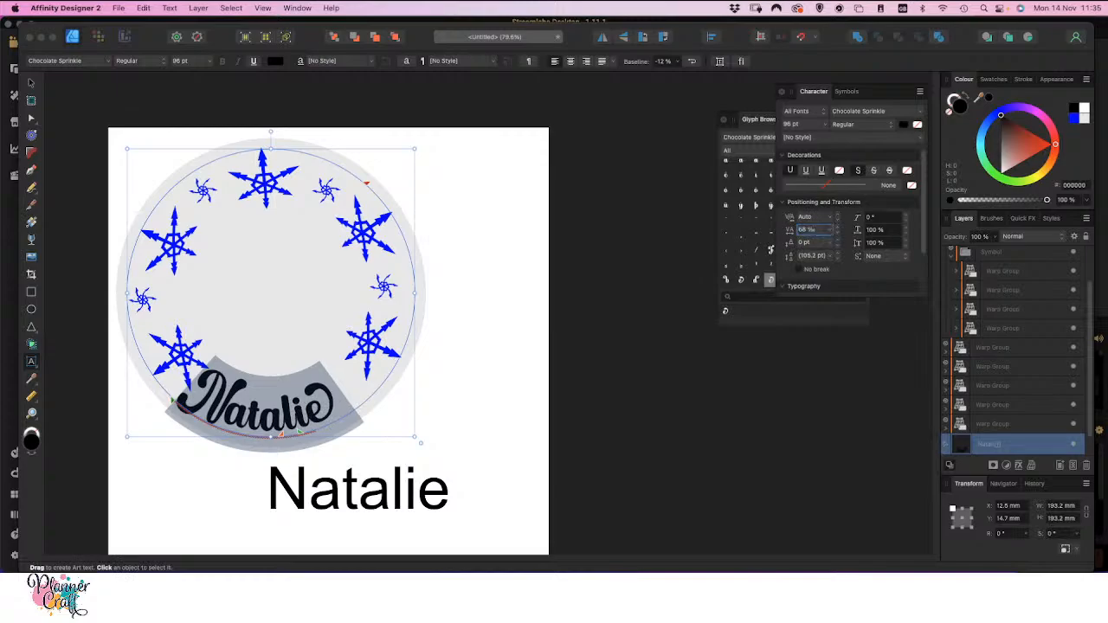
left_click(812, 229)
type("6")
key("Return")
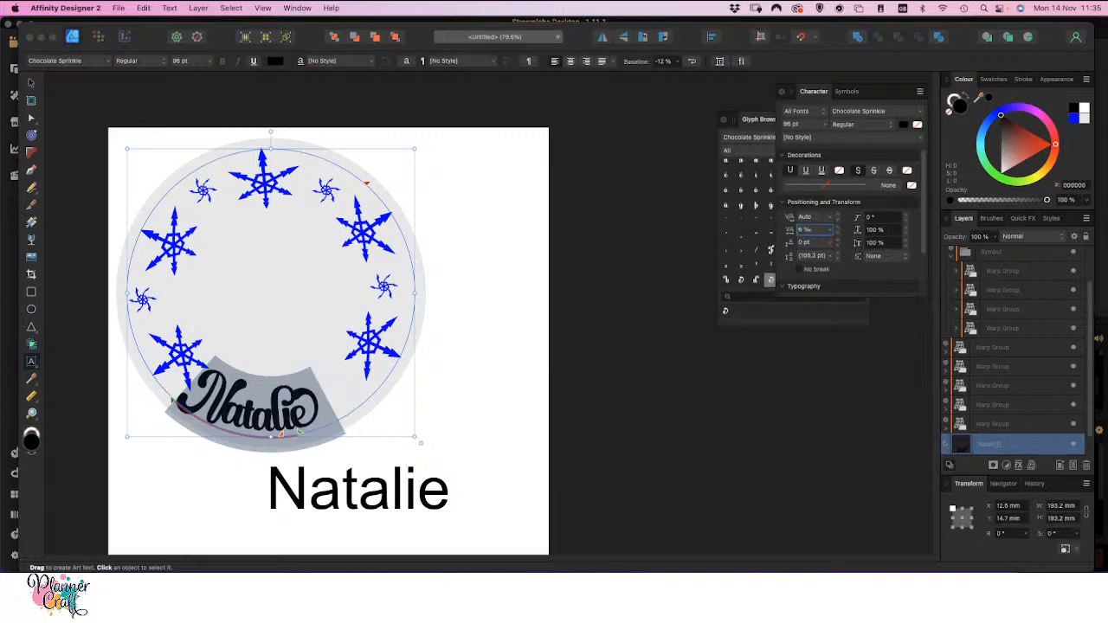
left_click(796, 230)
type("66")
key("Return")
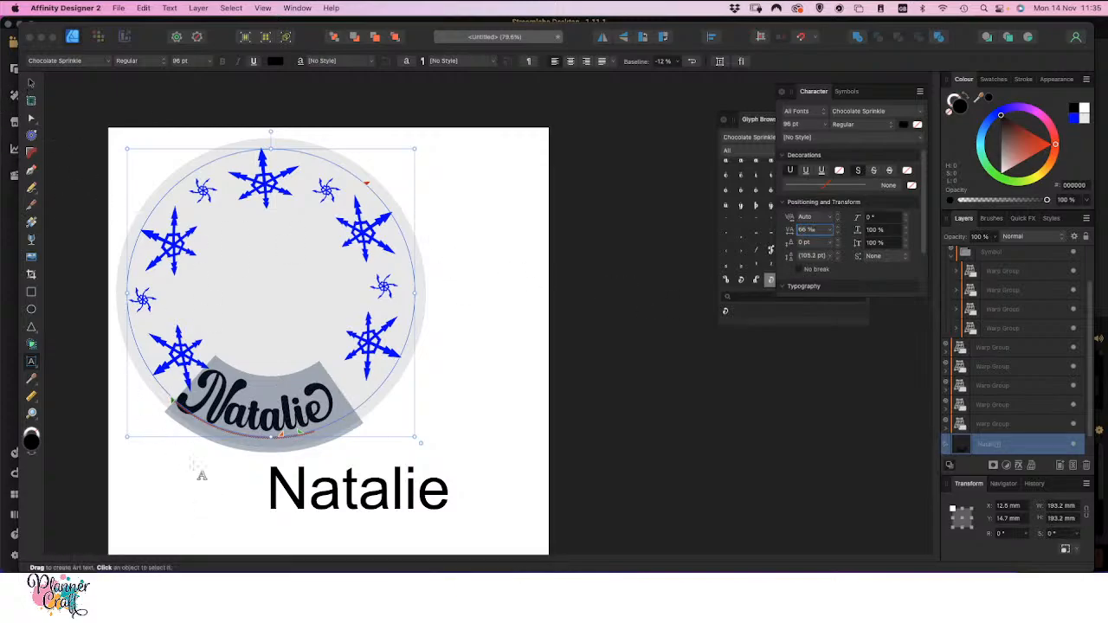
Shift the text's start point along the path to centre the name at the circle's lower edge, and set the baseline to -8 %
left_click_drag(172, 403, 190, 419)
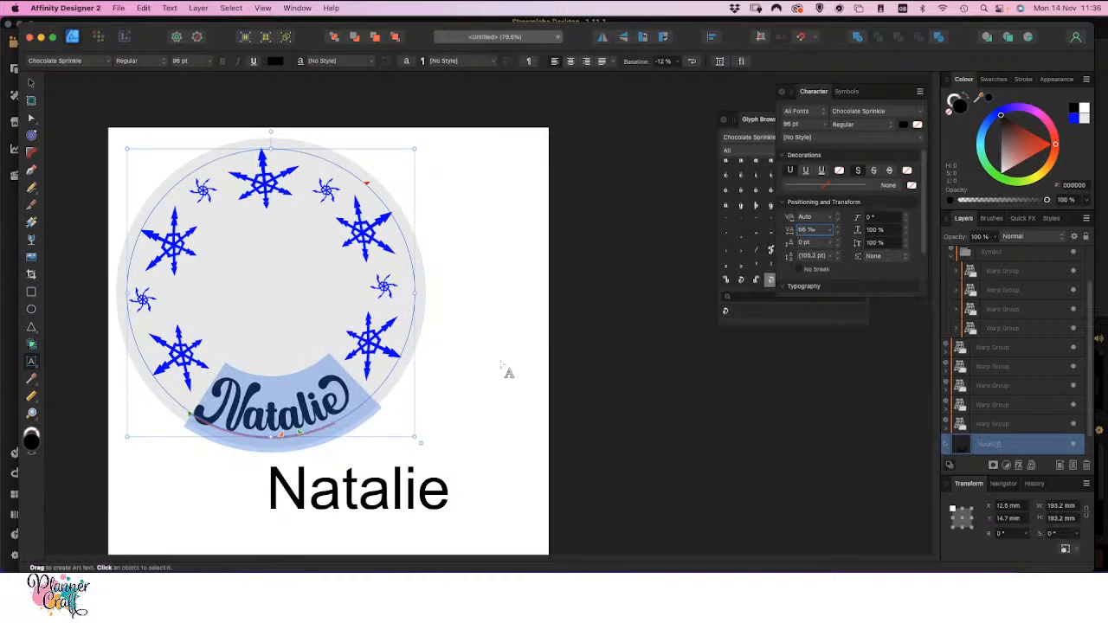
left_click(678, 63)
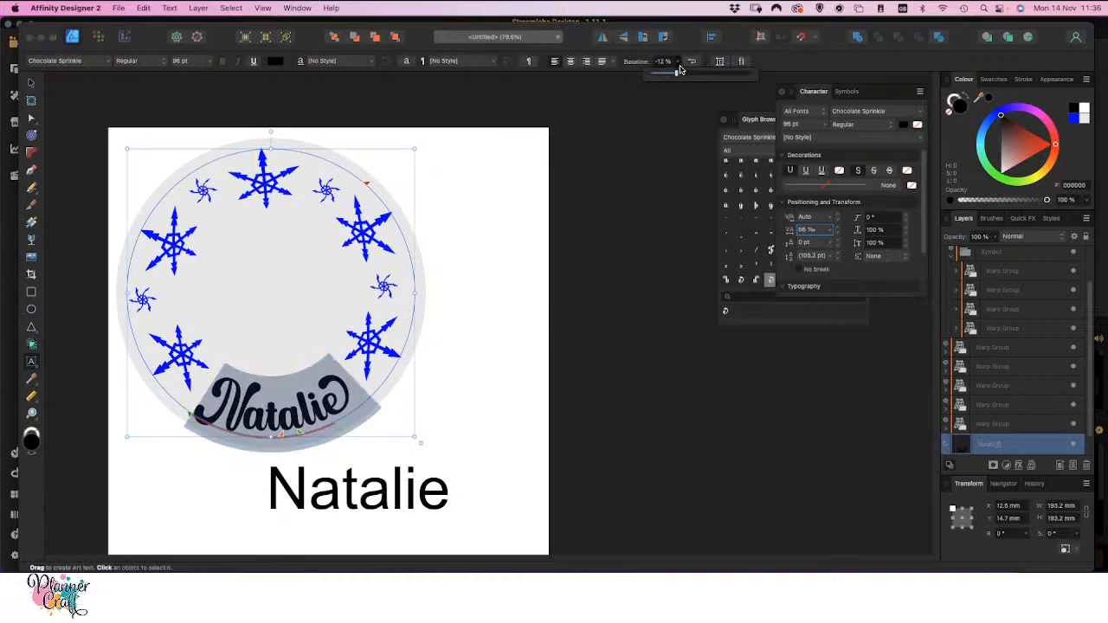
left_click_drag(677, 74, 680, 74)
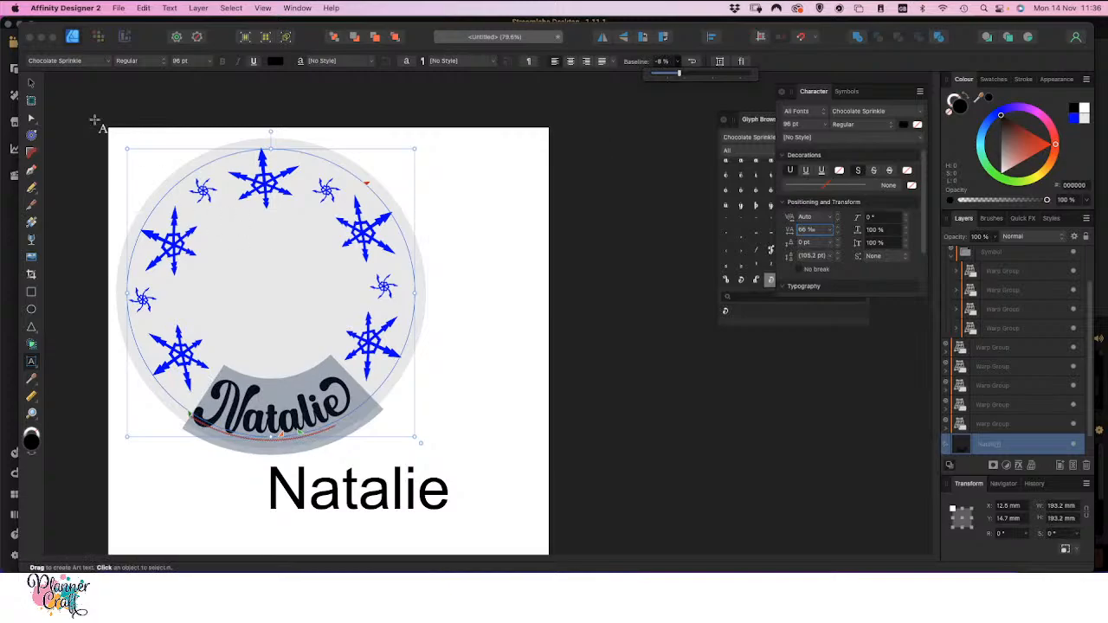
Convert the curved name to curves, ungroup it into separate letter shapes, and clear the selection
left_click(32, 84)
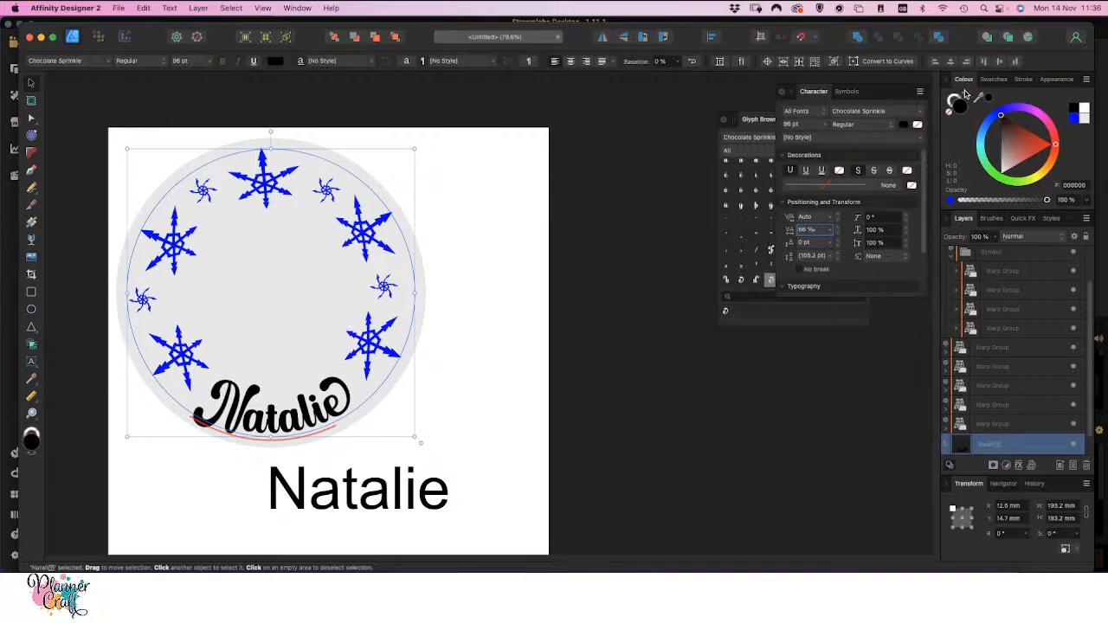
left_click(874, 61)
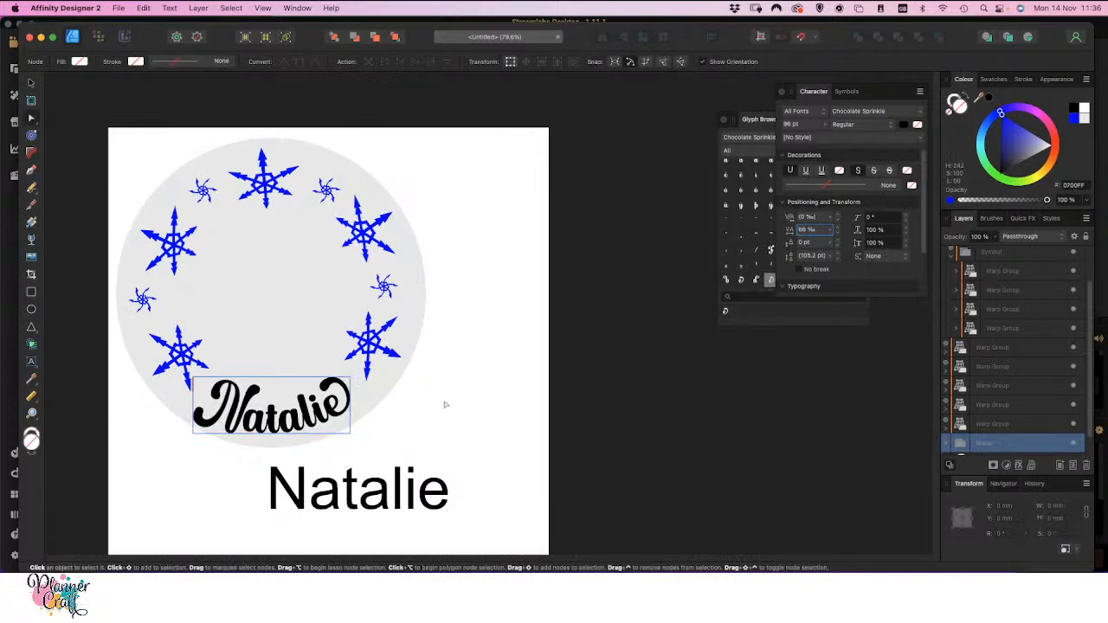
key("super+Return")
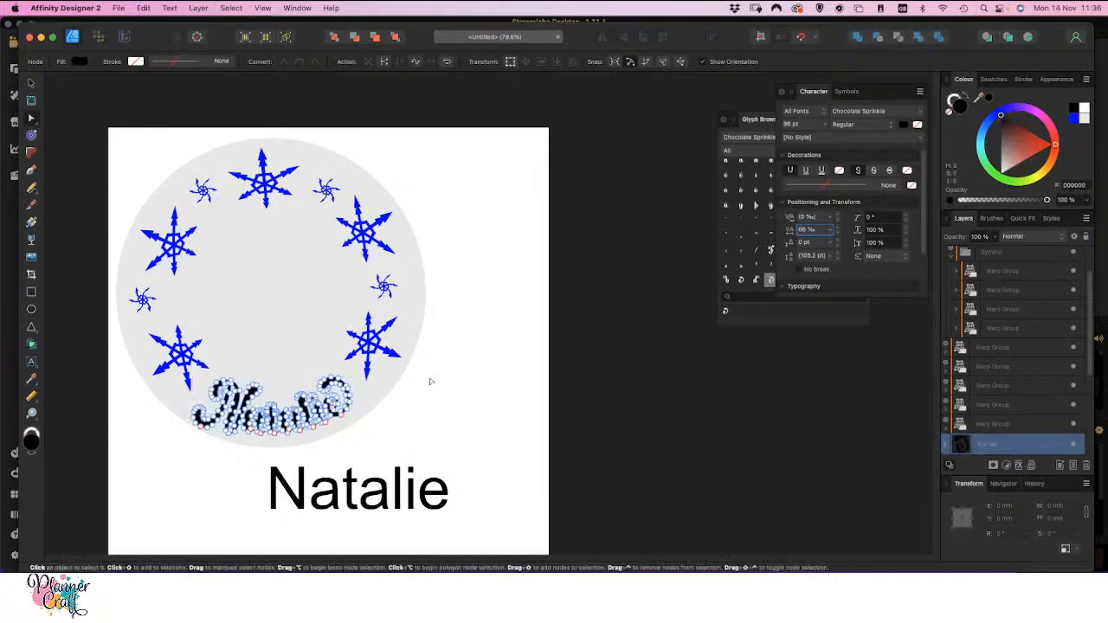
left_click(428, 392)
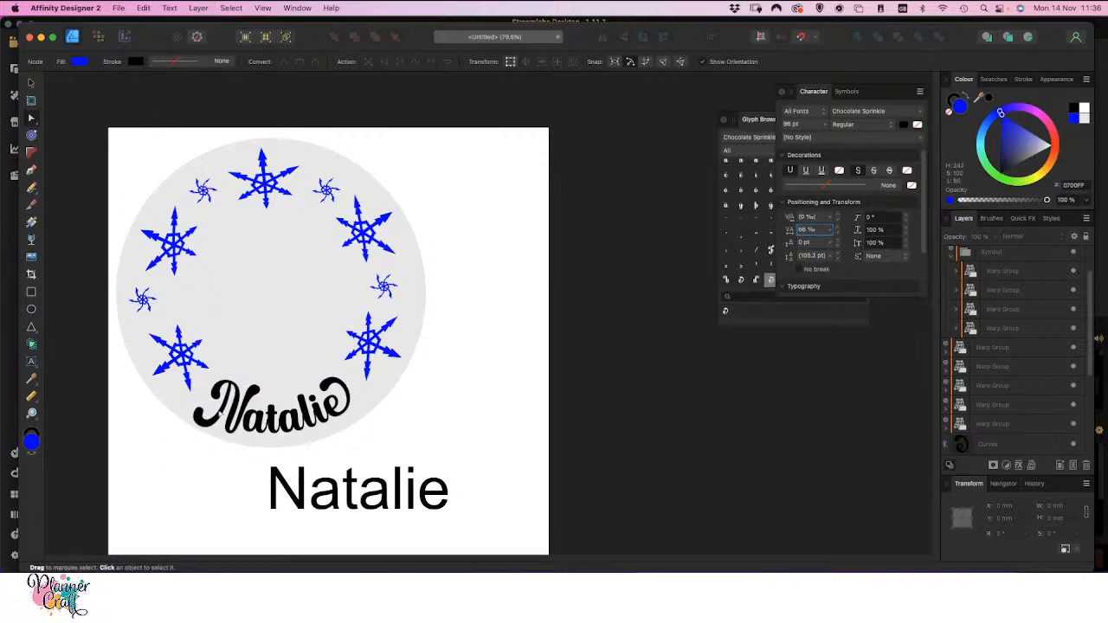
Move the capital first letter of the curved name up about 4 mm and right about 1 mm
left_click(221, 413)
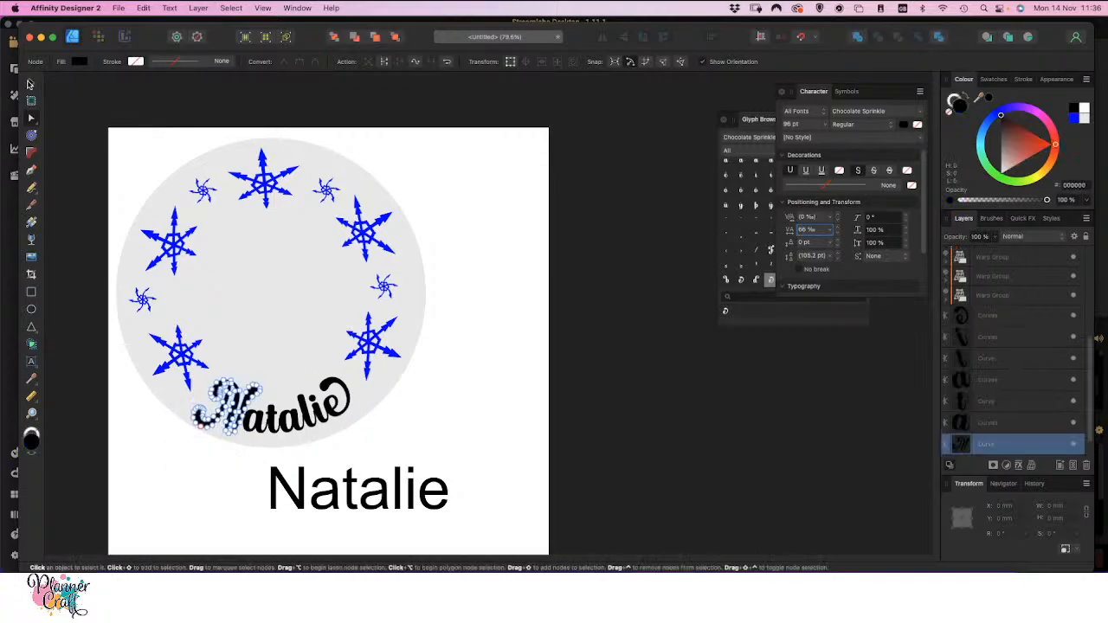
left_click(31, 84)
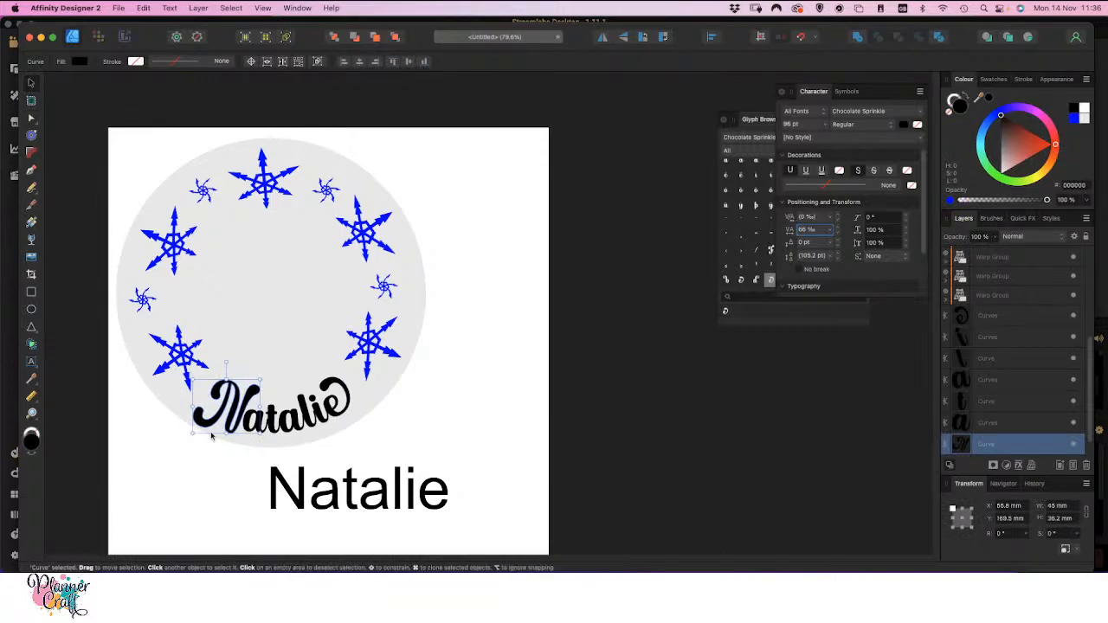
key("super+plus")
key("super+plus")
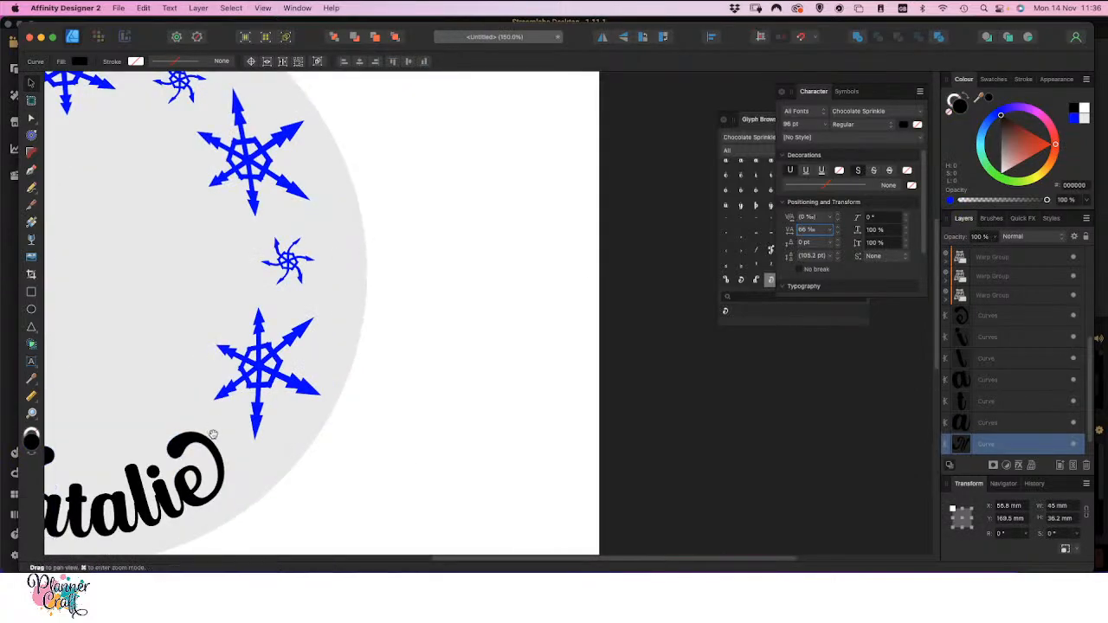
left_click_drag(335, 489, 601, 462)
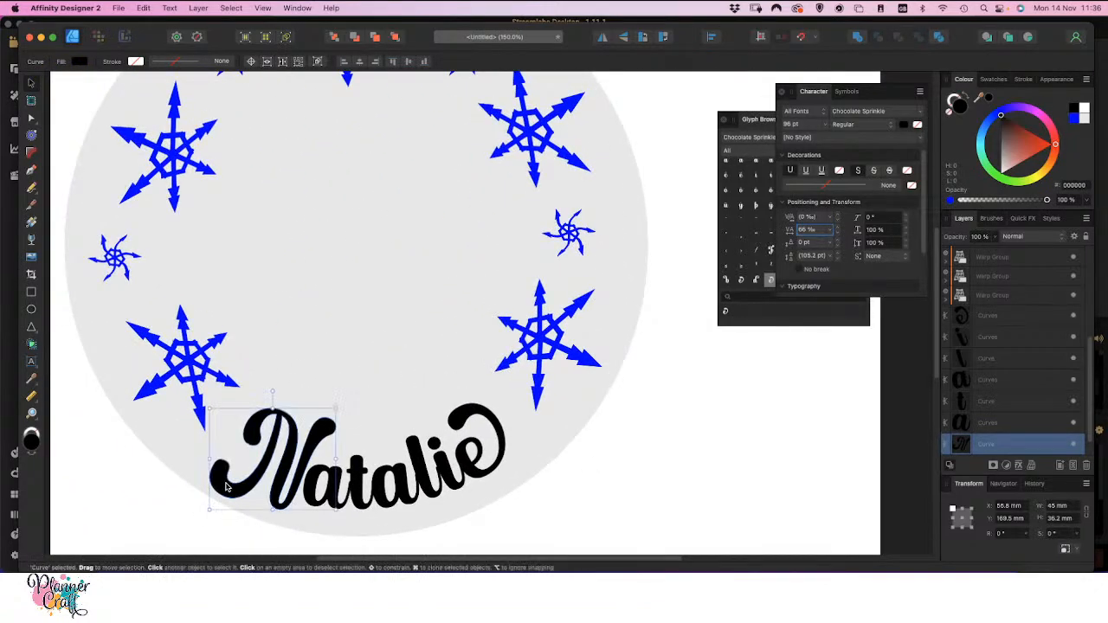
left_click_drag(228, 478, 226, 475)
key("space")
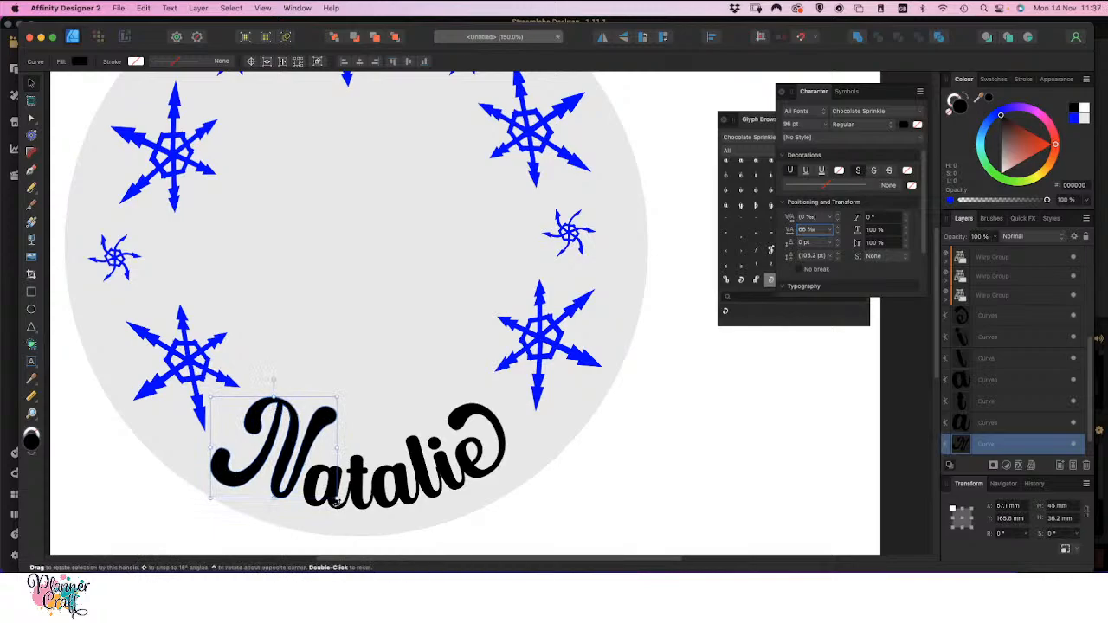
Apply a Mesh warp to the letter t, stretching its top edge upward and raising the second row of mesh nodes
left_click_drag(593, 519, 464, 437)
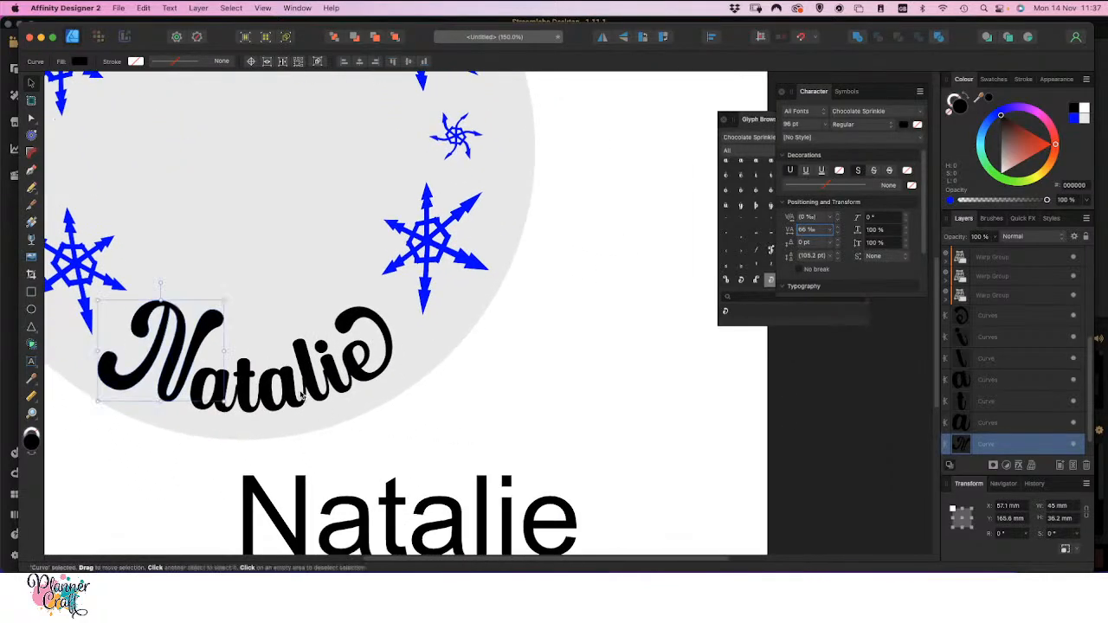
left_click(247, 387)
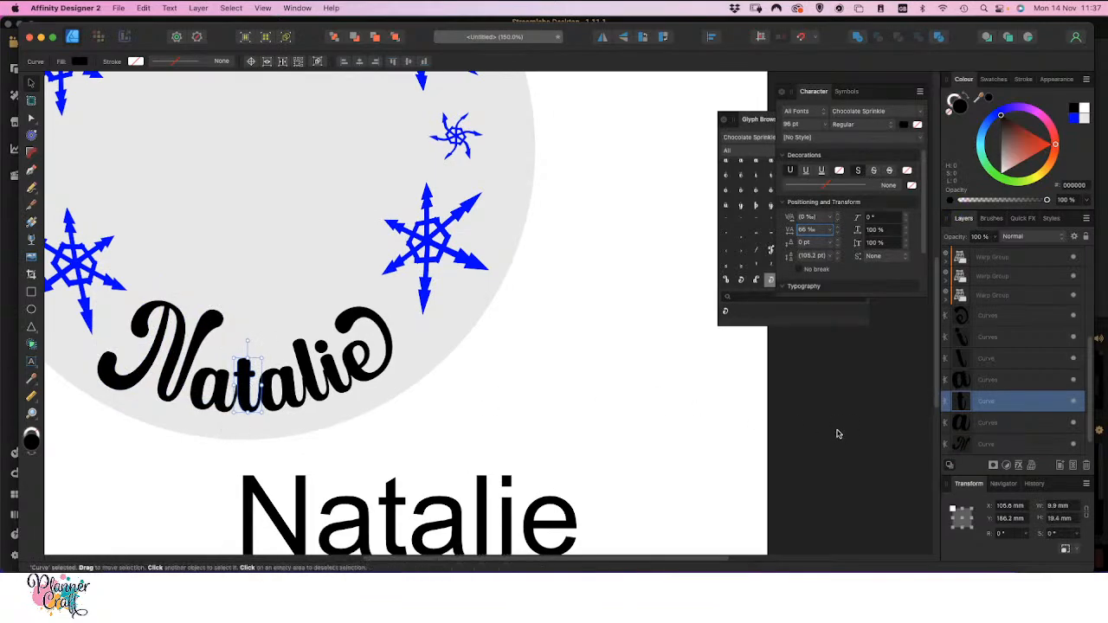
left_click(1034, 466)
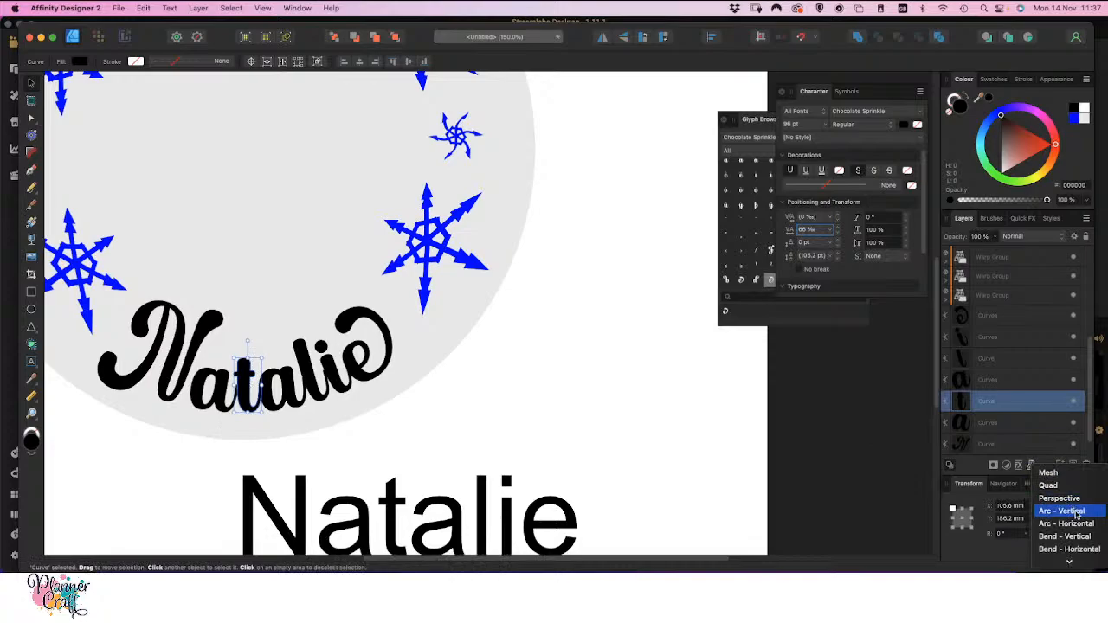
left_click(1051, 475)
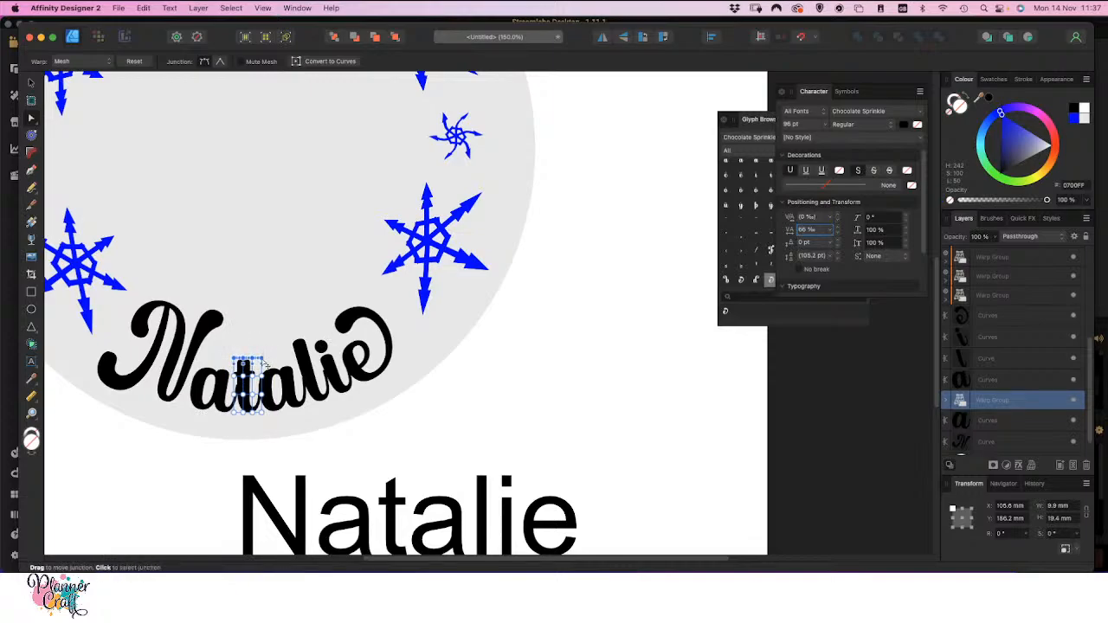
left_click_drag(263, 361, 263, 336)
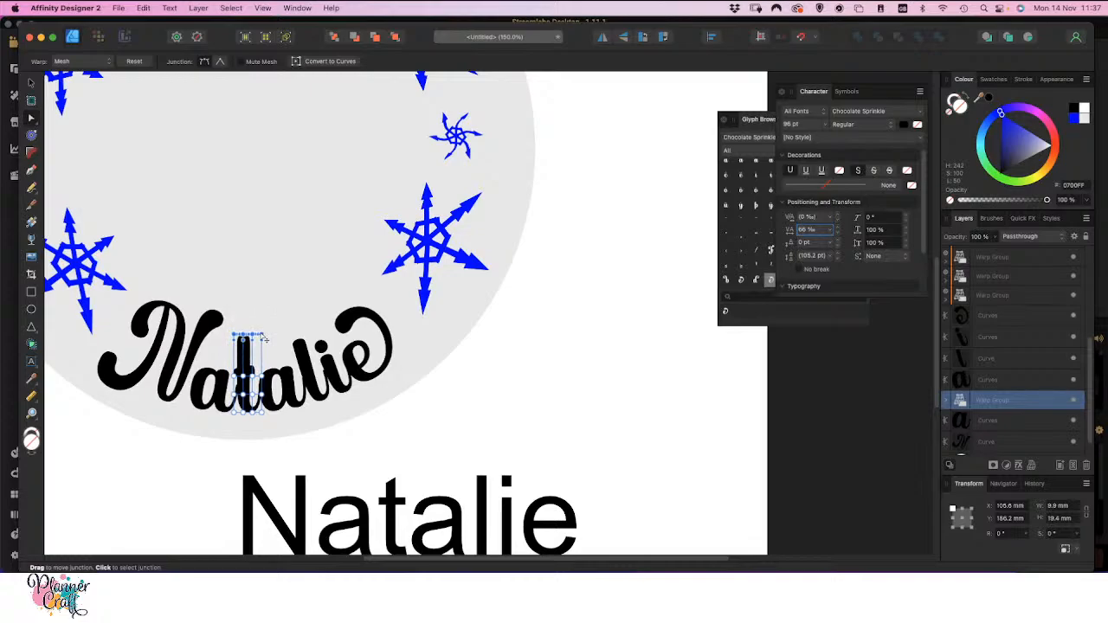
left_click(234, 376)
left_click(243, 377, "shift")
left_click_drag(262, 380, 262, 368)
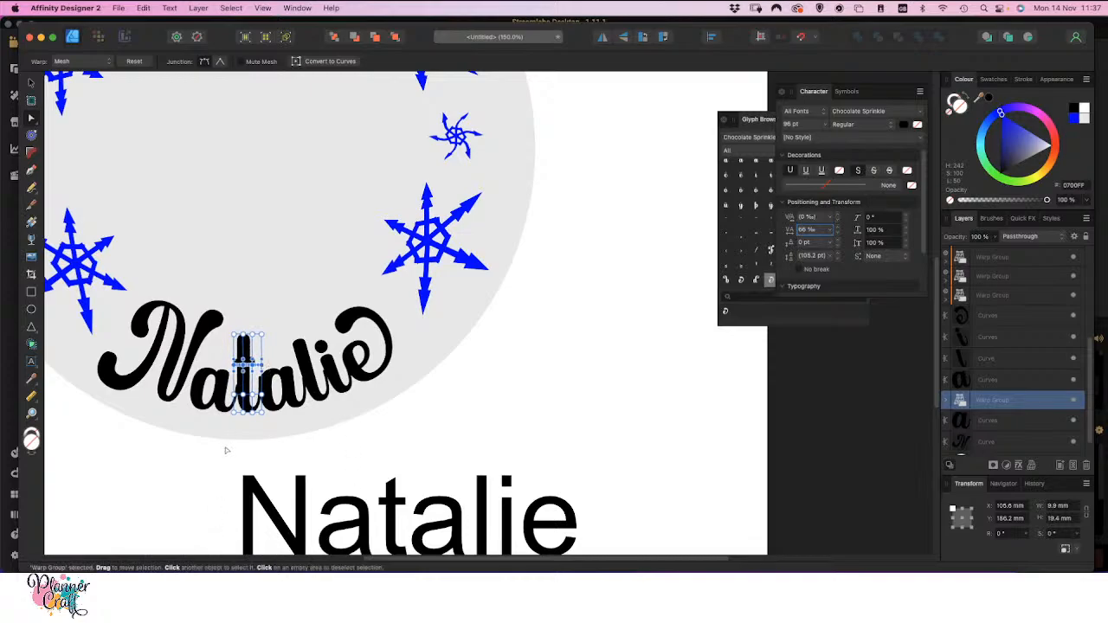
left_click(386, 444)
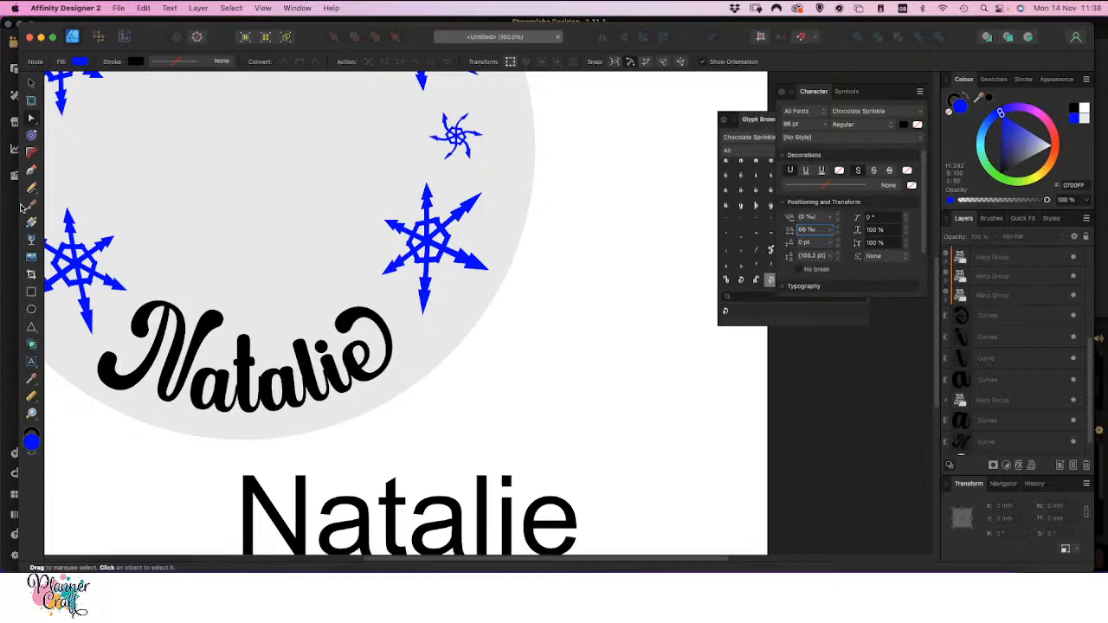
Draw a swooping crossbar through the t with the Pen tool, about 23 mm wide and 11 mm high, with a 17 pt stroke
left_click(33, 170)
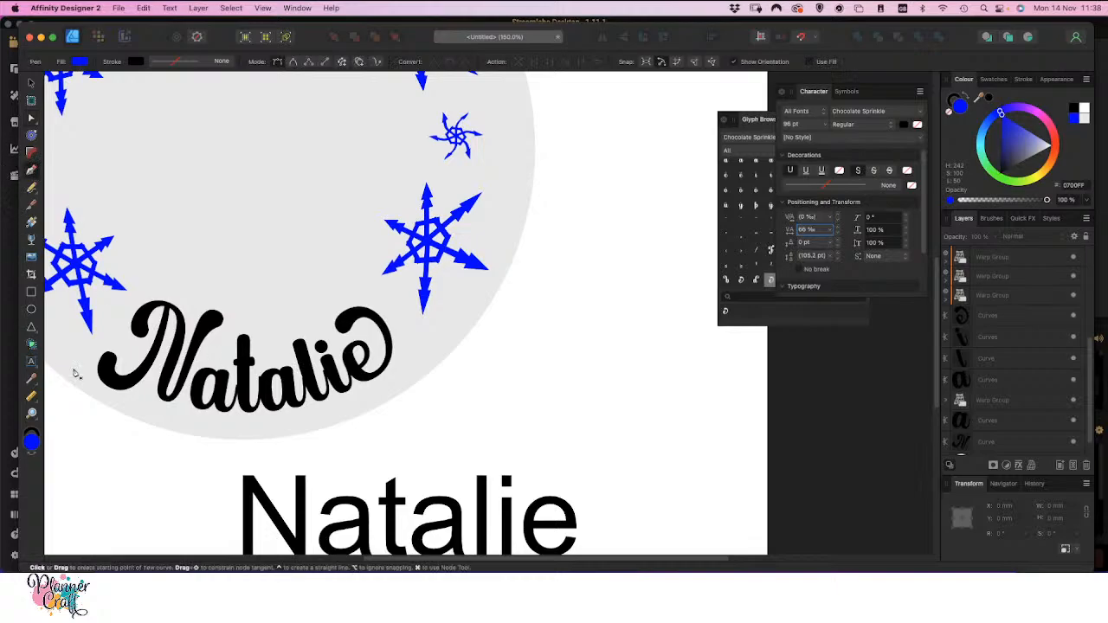
left_click(217, 367)
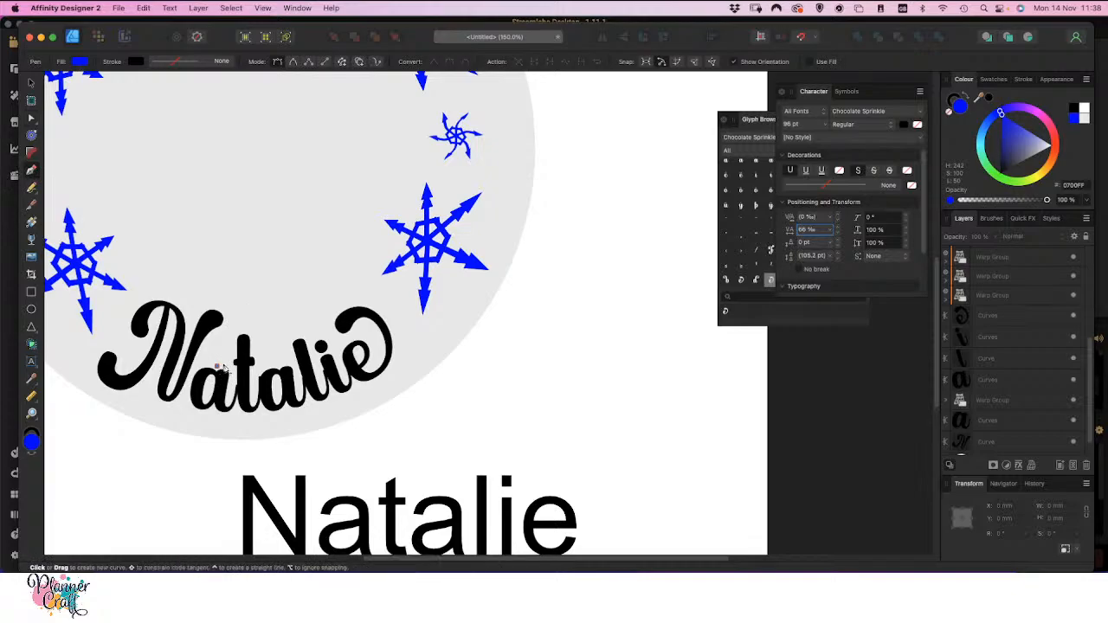
left_click_drag(252, 366, 267, 365)
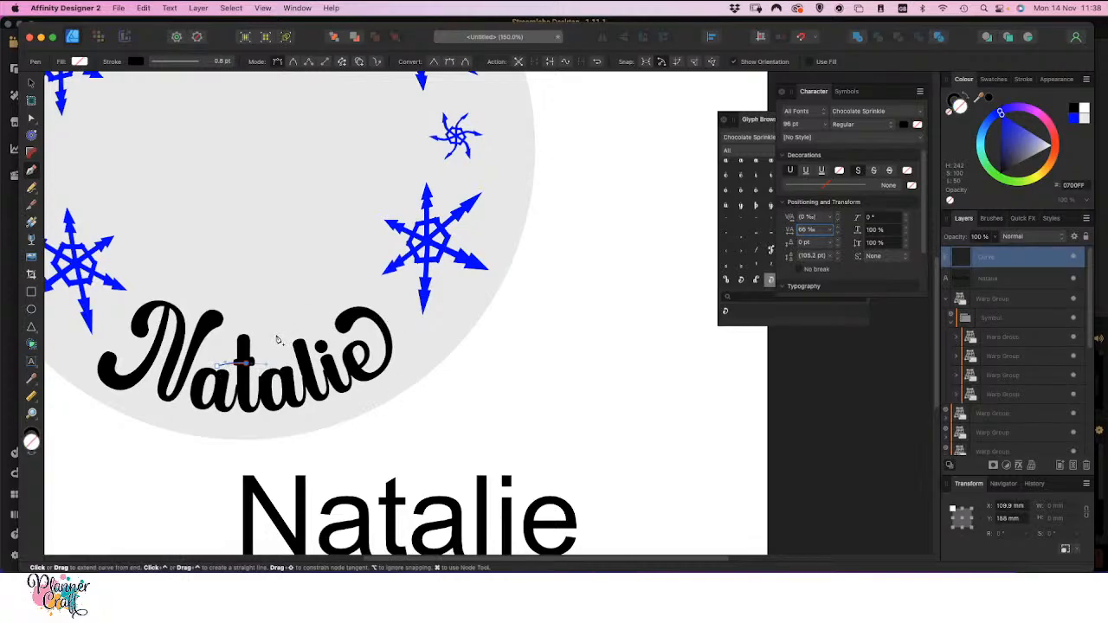
left_click_drag(275, 336, 262, 323)
left_click(31, 82)
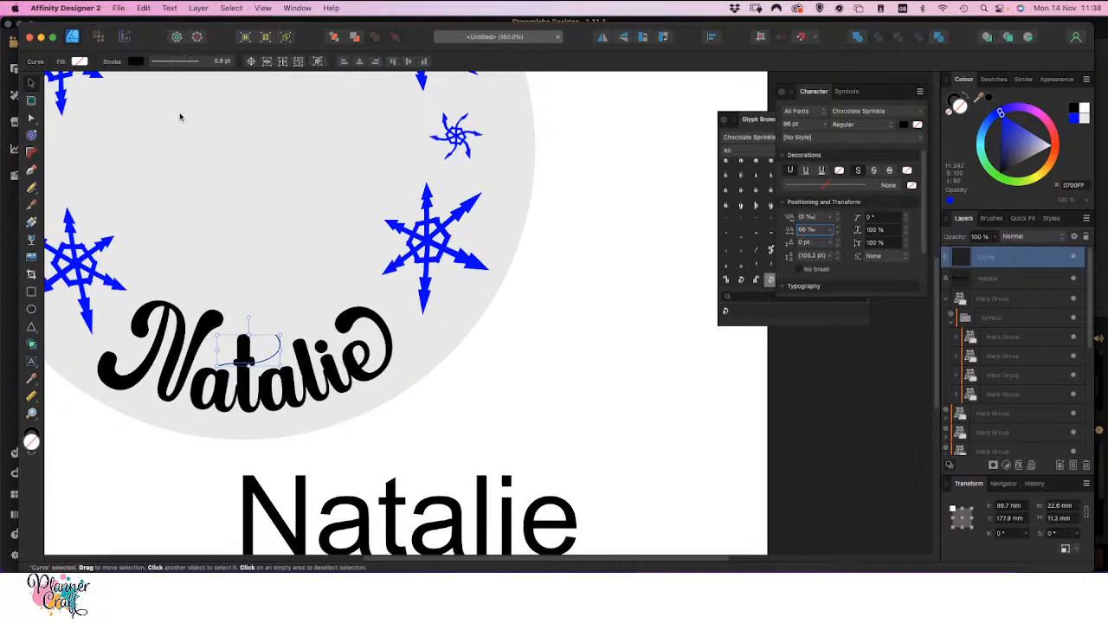
left_click(1024, 80)
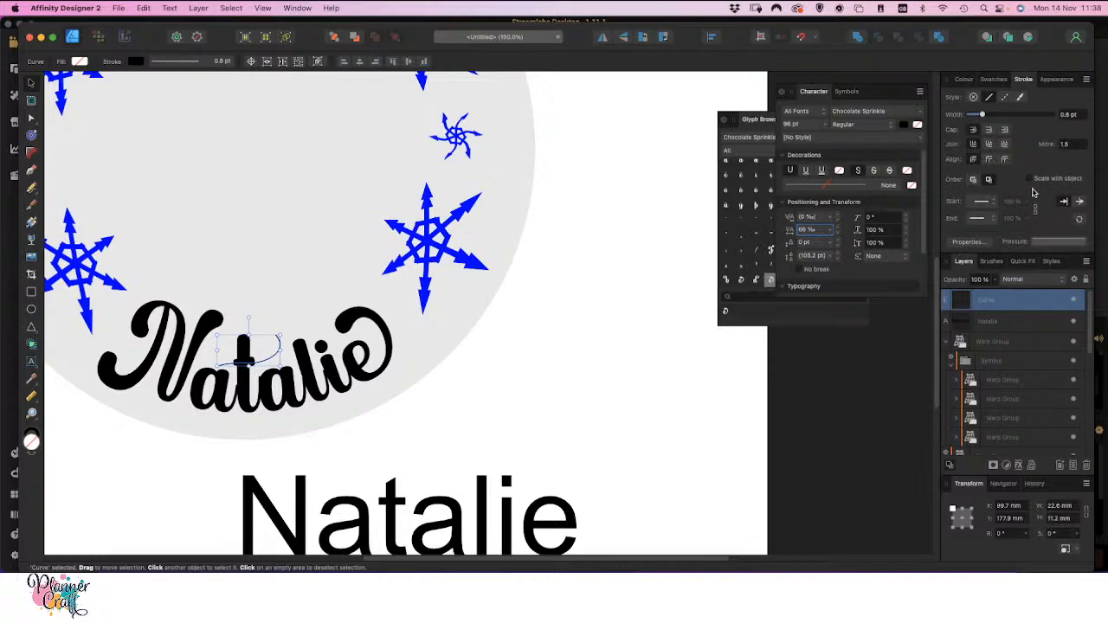
left_click_drag(984, 115, 1014, 116)
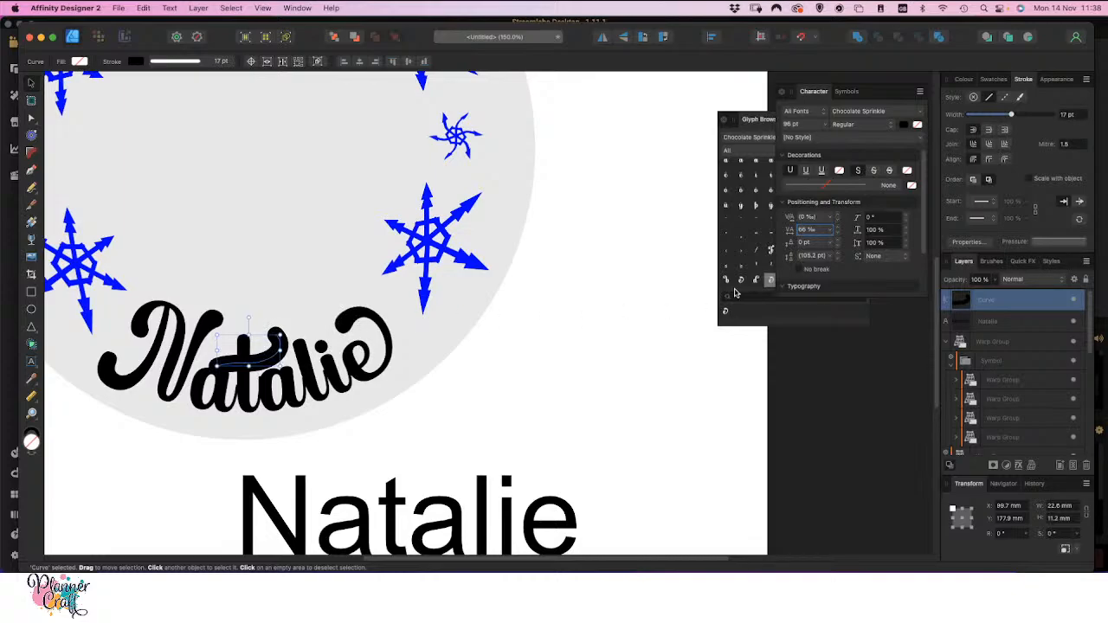
Taper the crossbar's starting end with the stroke pressure profile and nudge its middle node slightly up and to the left
left_click(1054, 244)
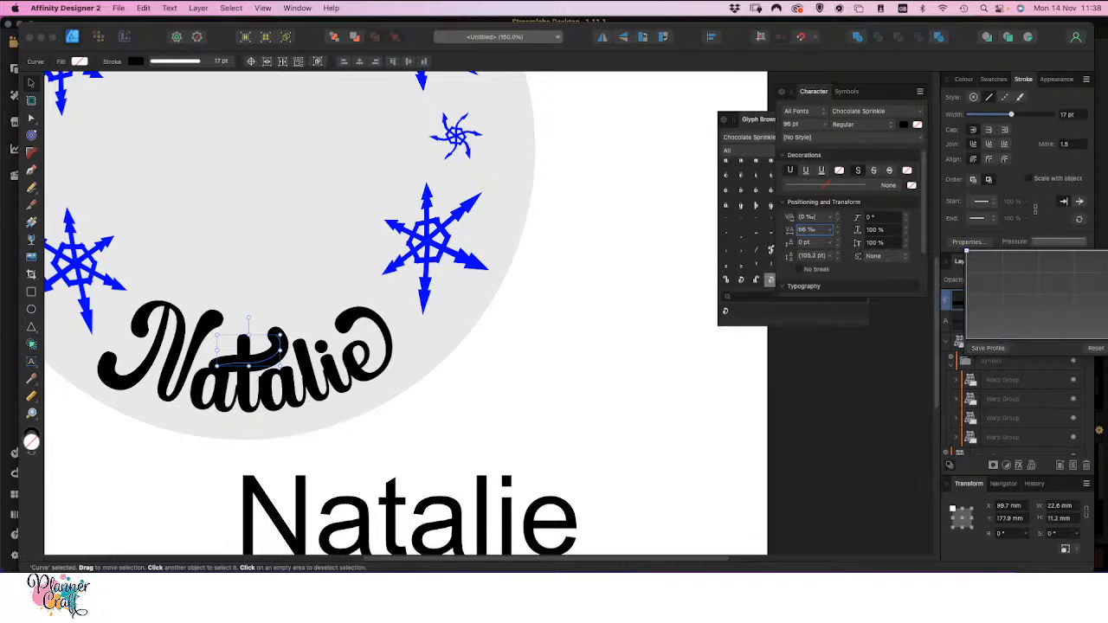
left_click_drag(967, 251, 967, 251)
left_click_drag(966, 252, 964, 327)
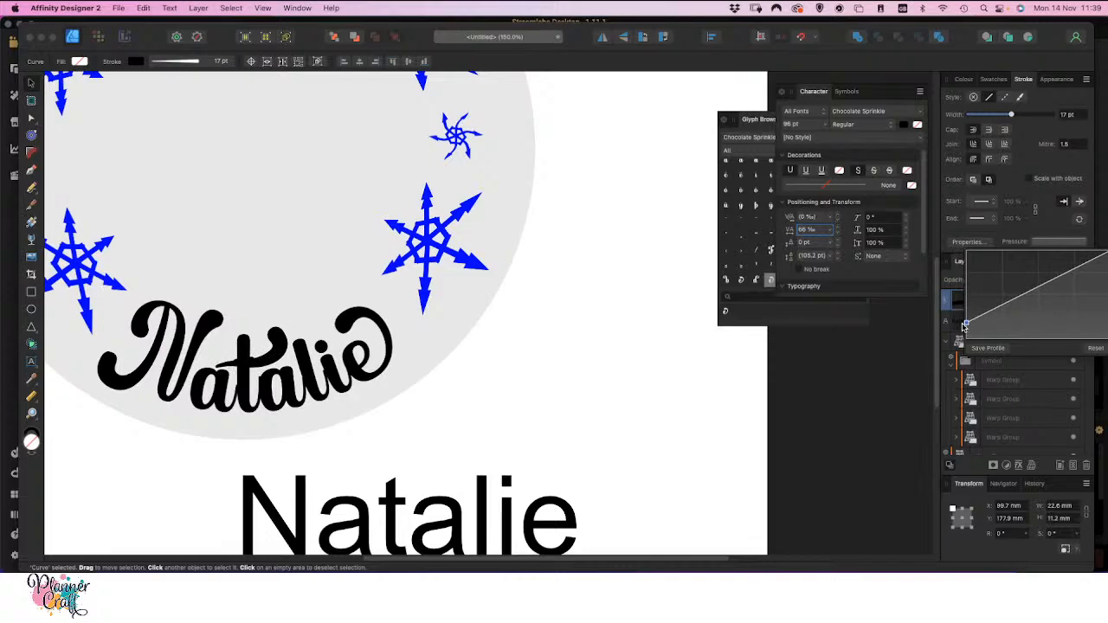
left_click_drag(964, 325, 965, 326)
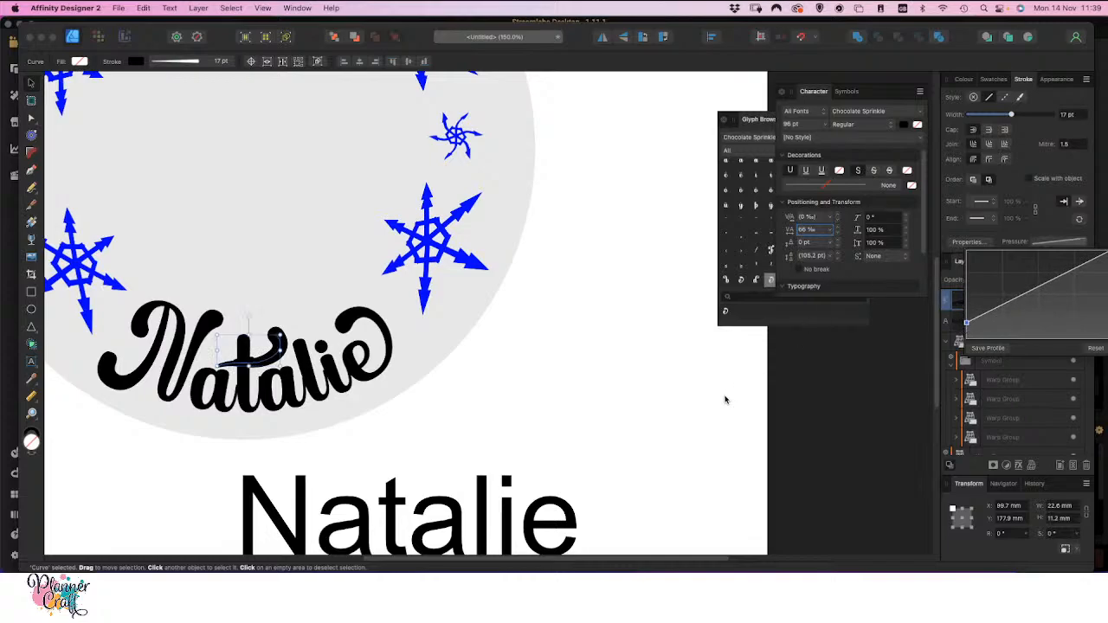
left_click(30, 120)
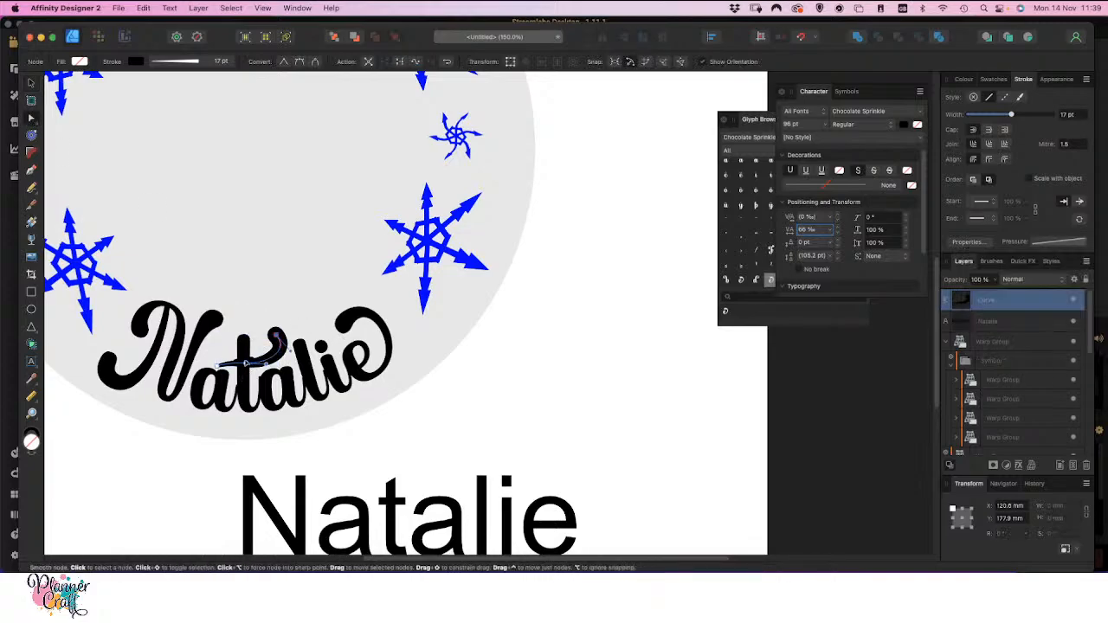
left_click_drag(246, 364, 246, 364)
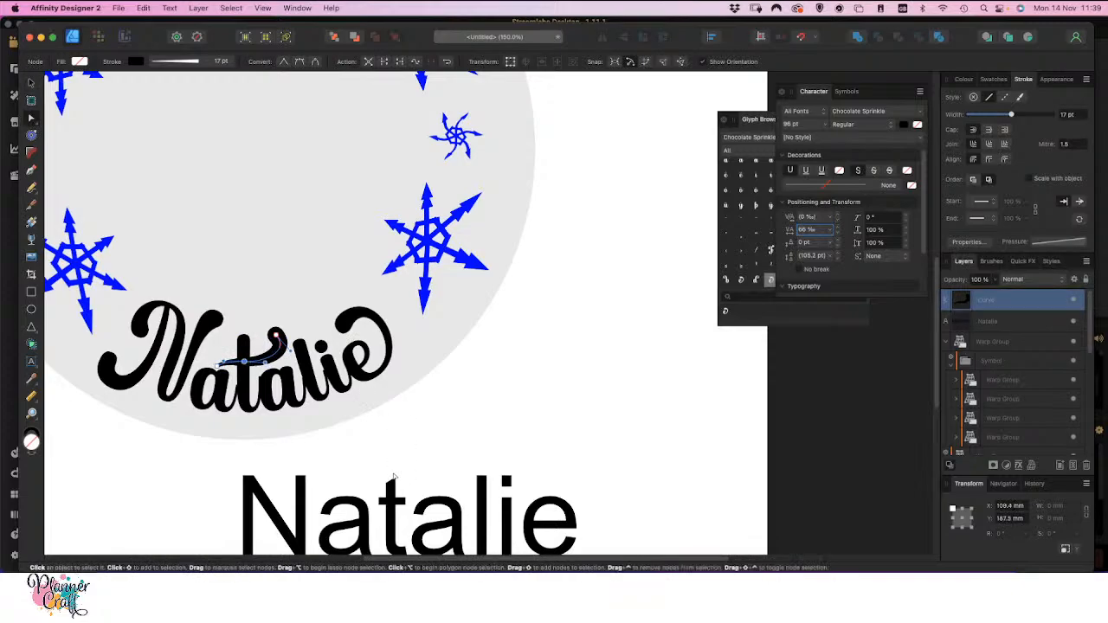
Refine the t's mesh warp by raising the second row of nodes slightly and lowering the top edge a little
scroll(392, 476, "up", 5)
left_click_drag(237, 439, 498, 409)
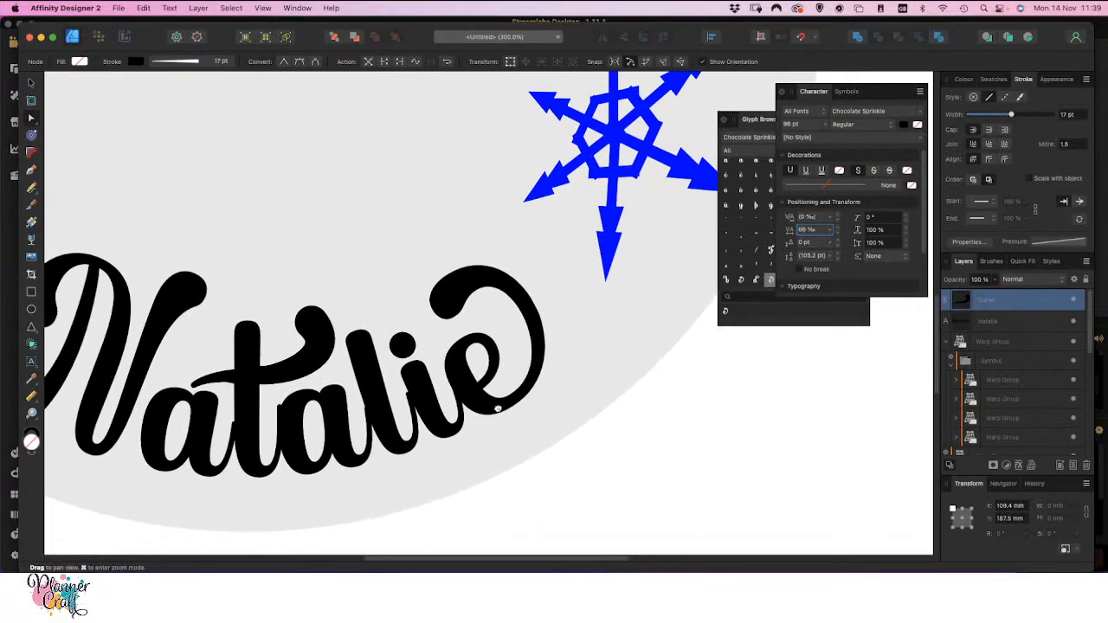
left_click_drag(235, 452, 332, 435)
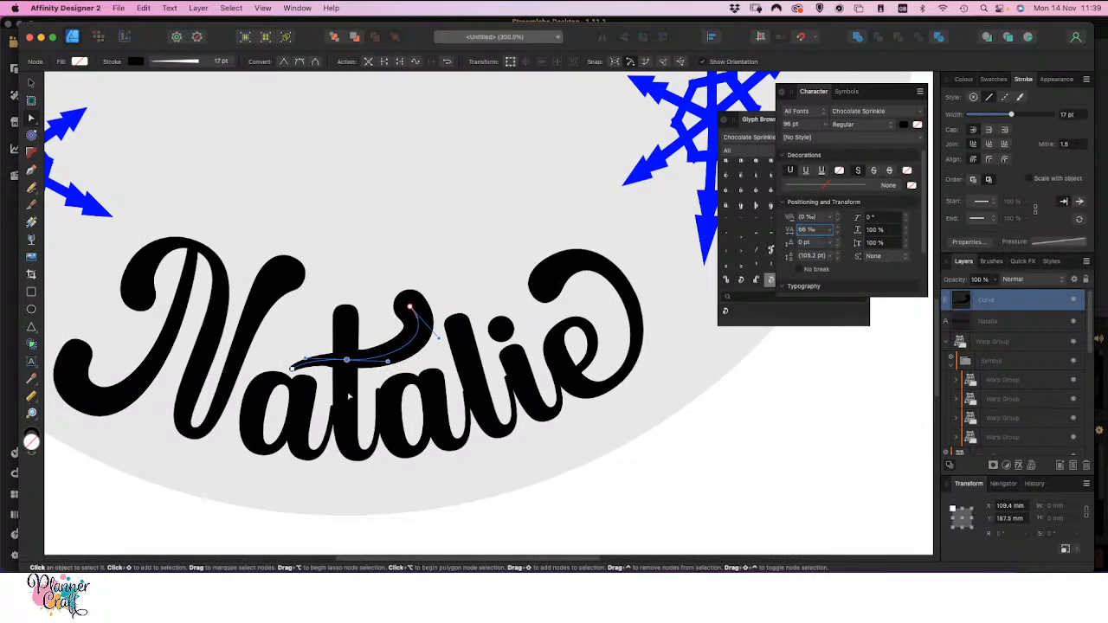
left_click(347, 400)
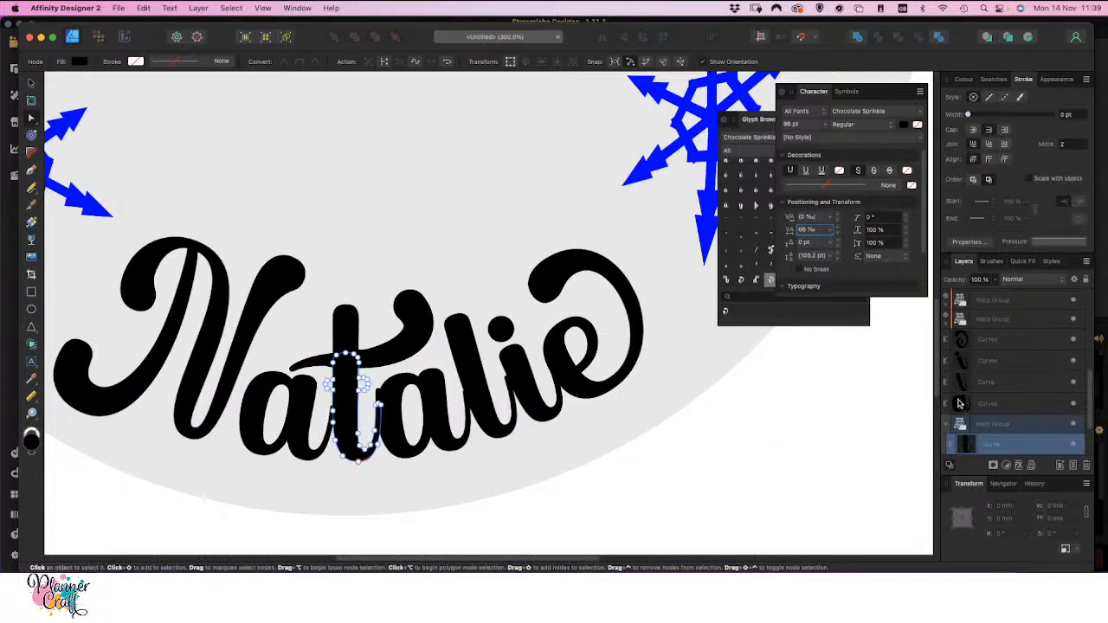
left_click(997, 425)
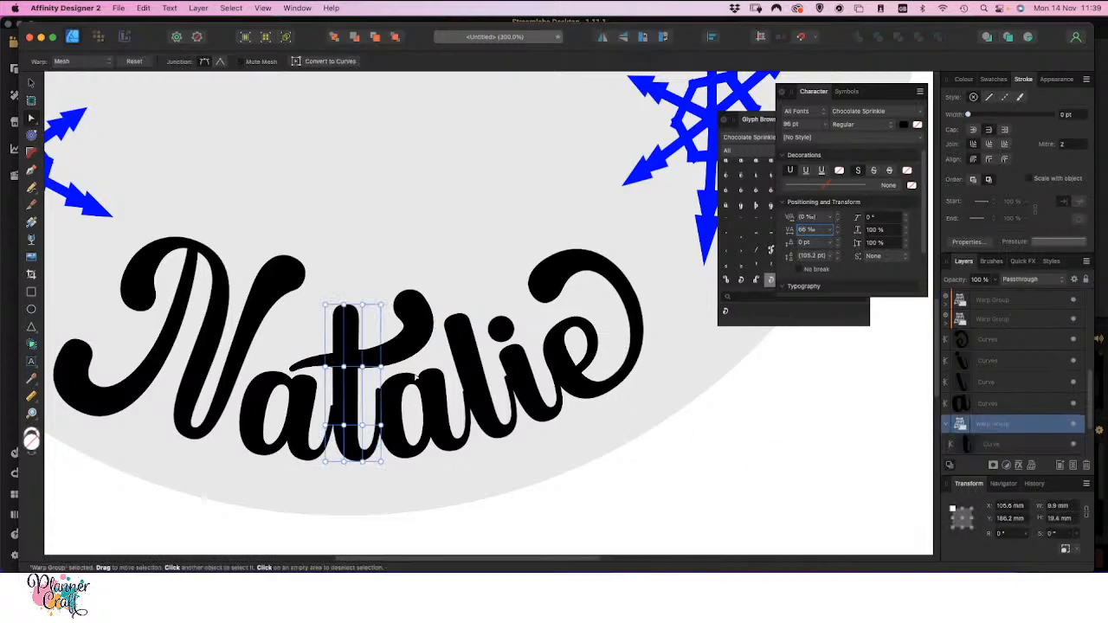
left_click(344, 367)
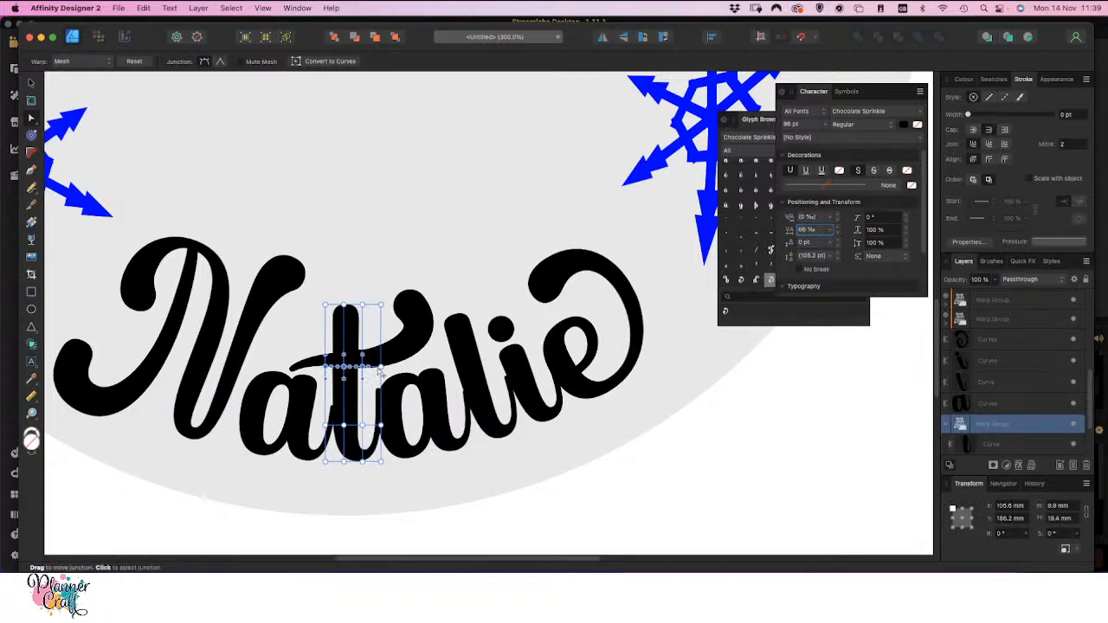
left_click_drag(381, 368, 382, 366)
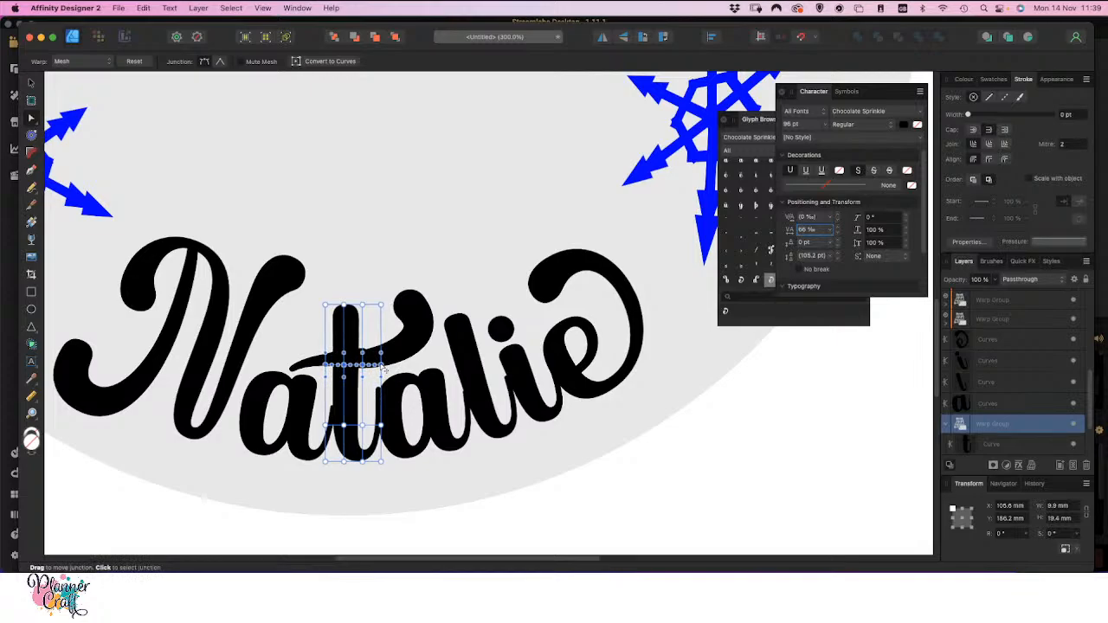
left_click(327, 306)
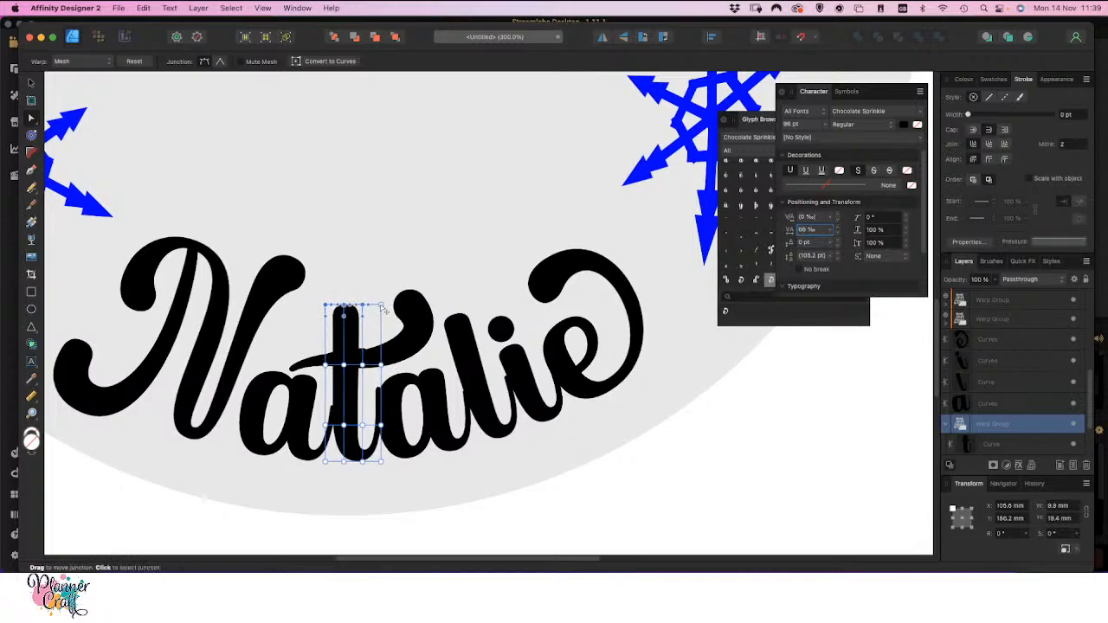
left_click_drag(384, 313, 383, 317)
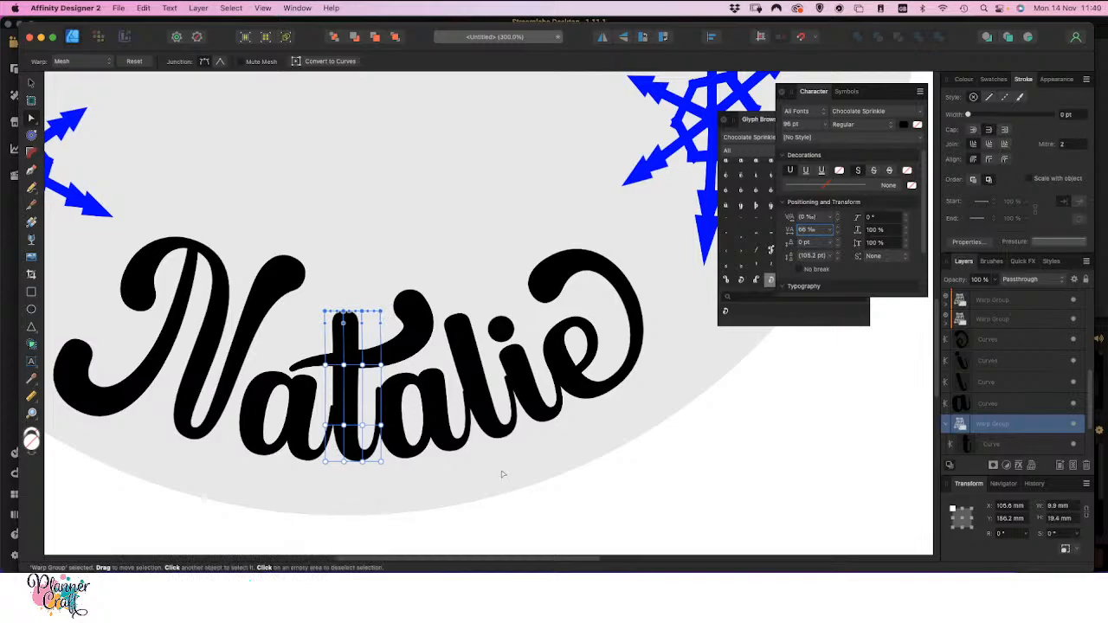
Expand the stroke of the t's crossbar into a filled outline shape
left_click(425, 330)
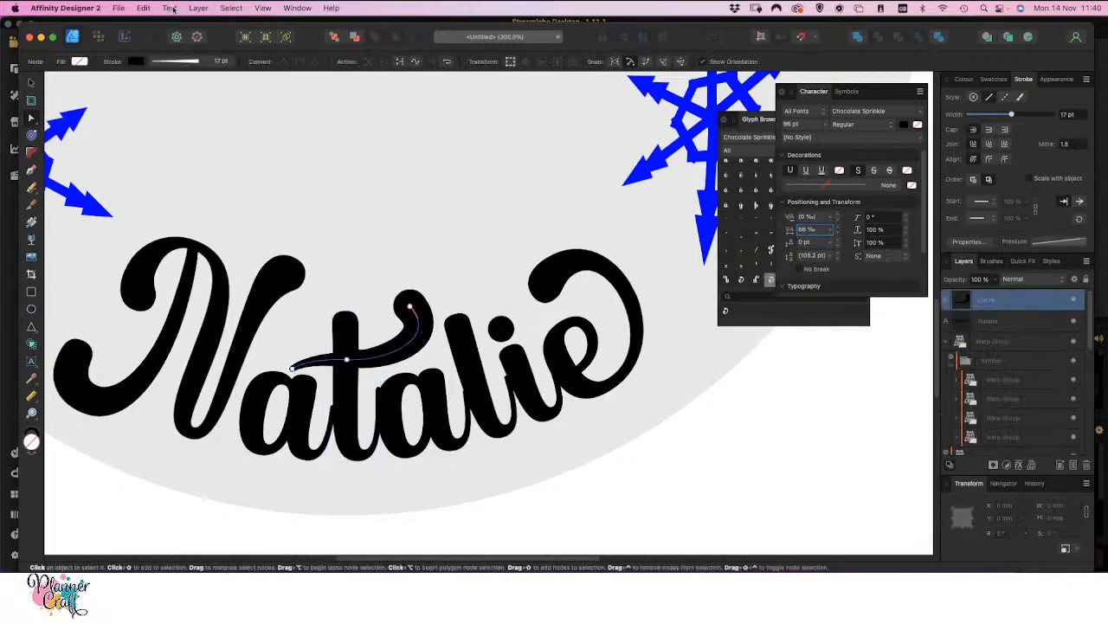
left_click(199, 7)
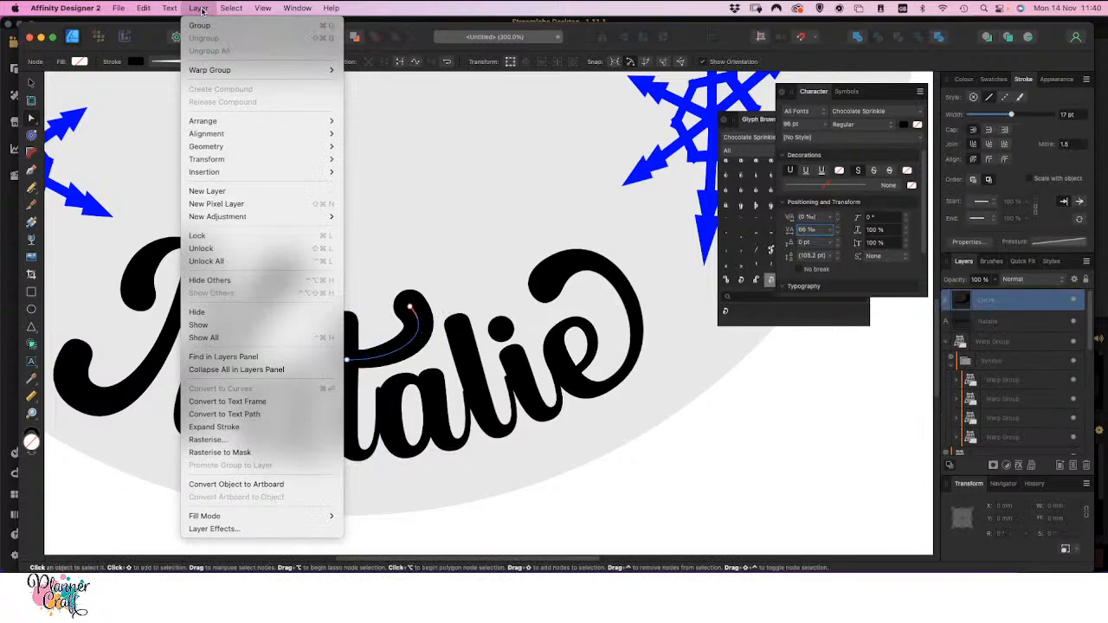
left_click(217, 427)
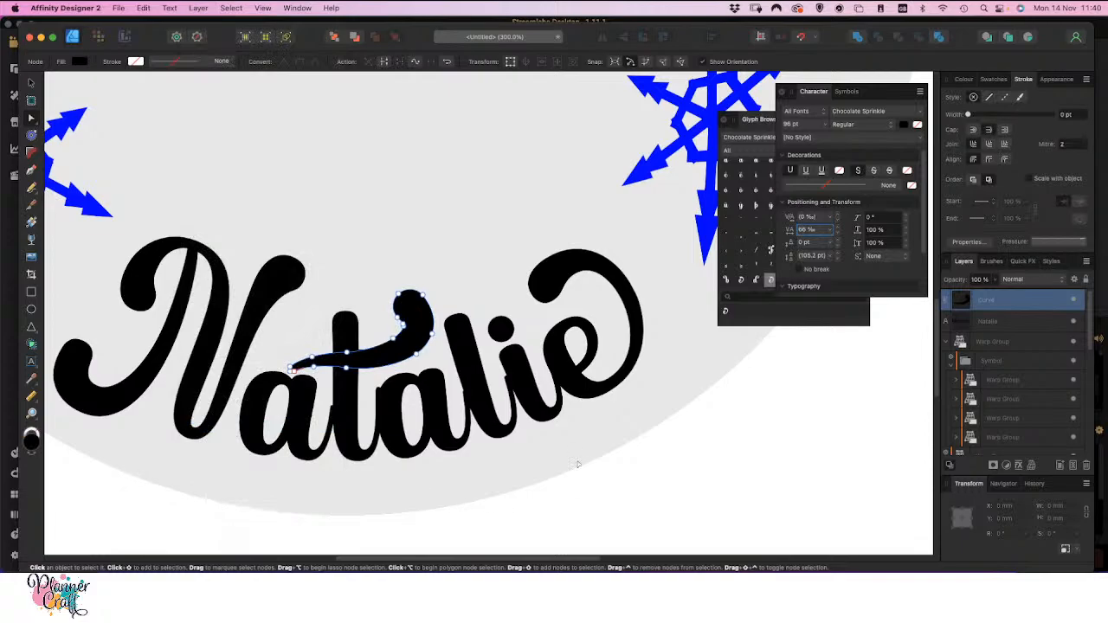
Apply a Bend - Horizontal warp to the crossbar, lowering both bottom corners and pulling the upper-right corner slightly inward
left_click(1030, 465)
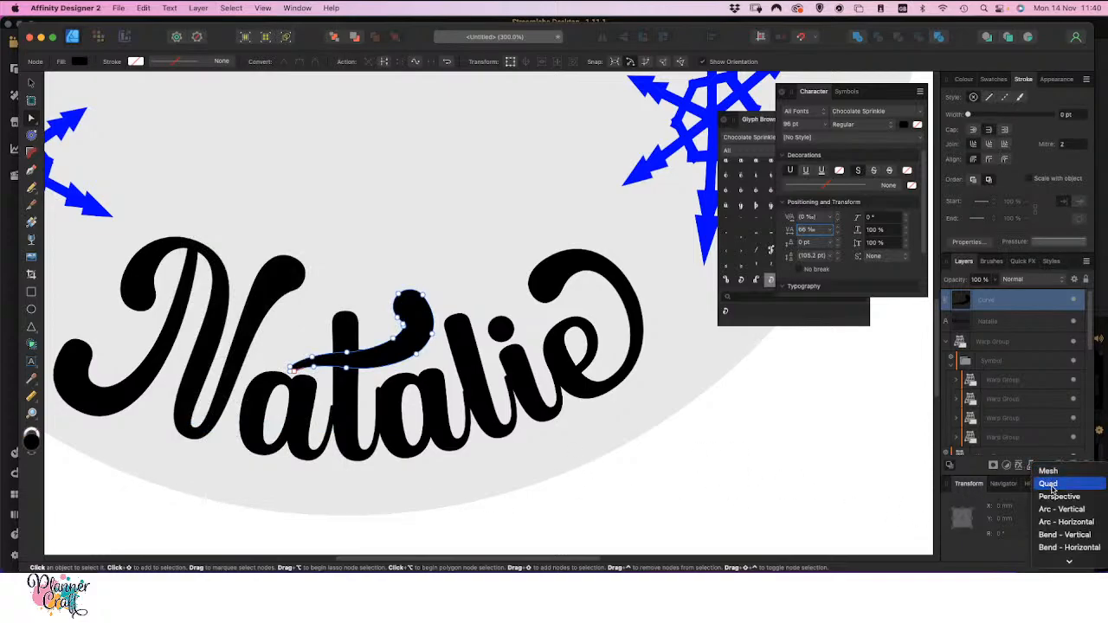
mouse_move(1066, 560)
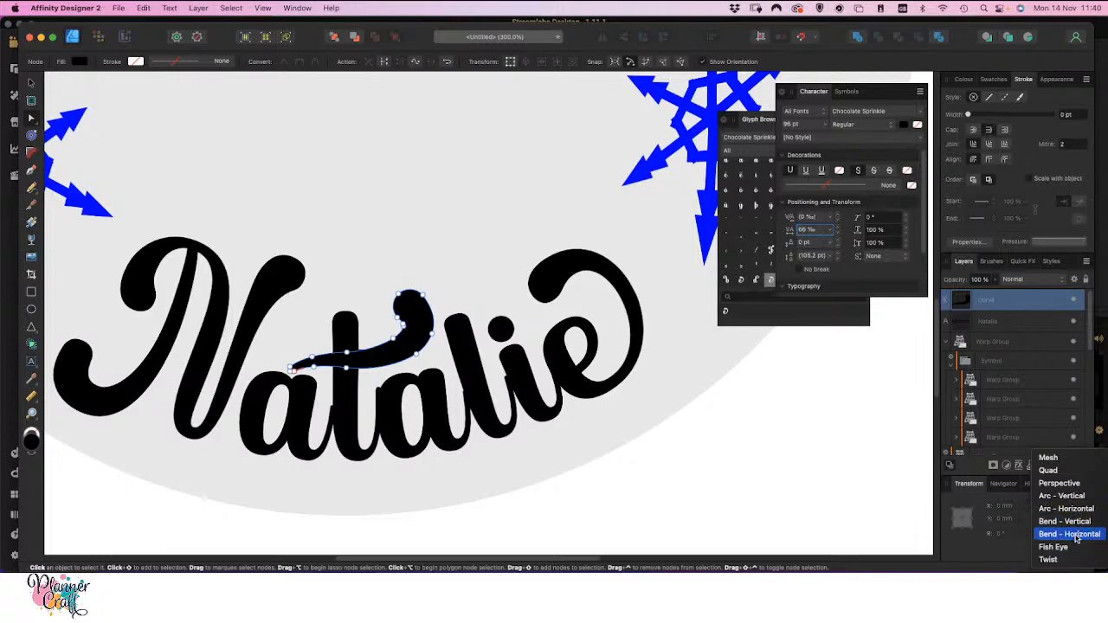
left_click(1076, 537)
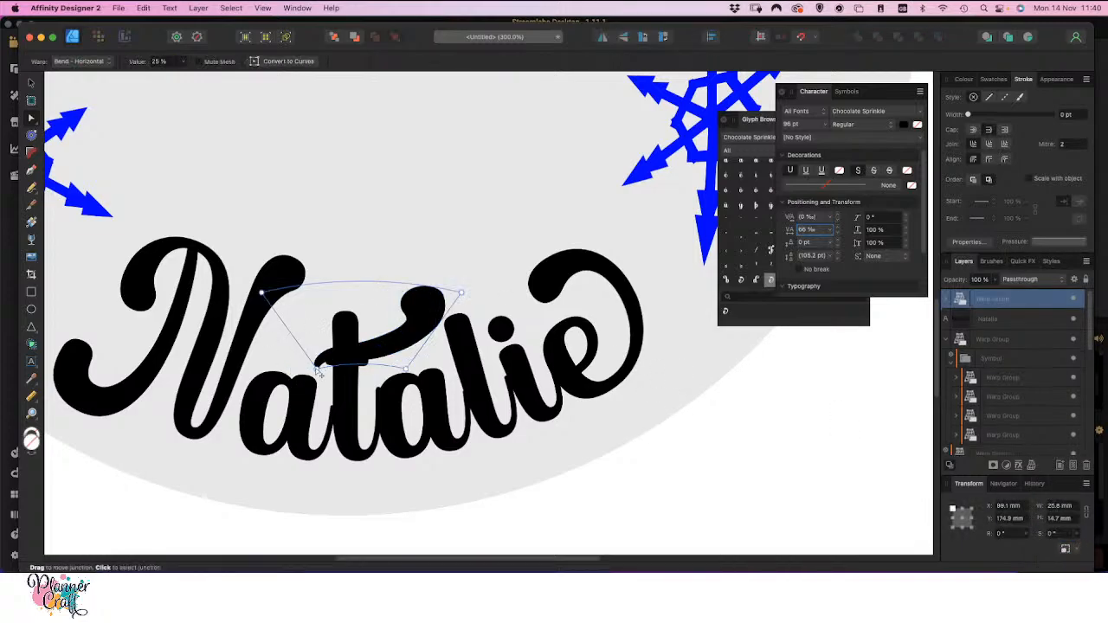
left_click_drag(320, 374, 310, 381)
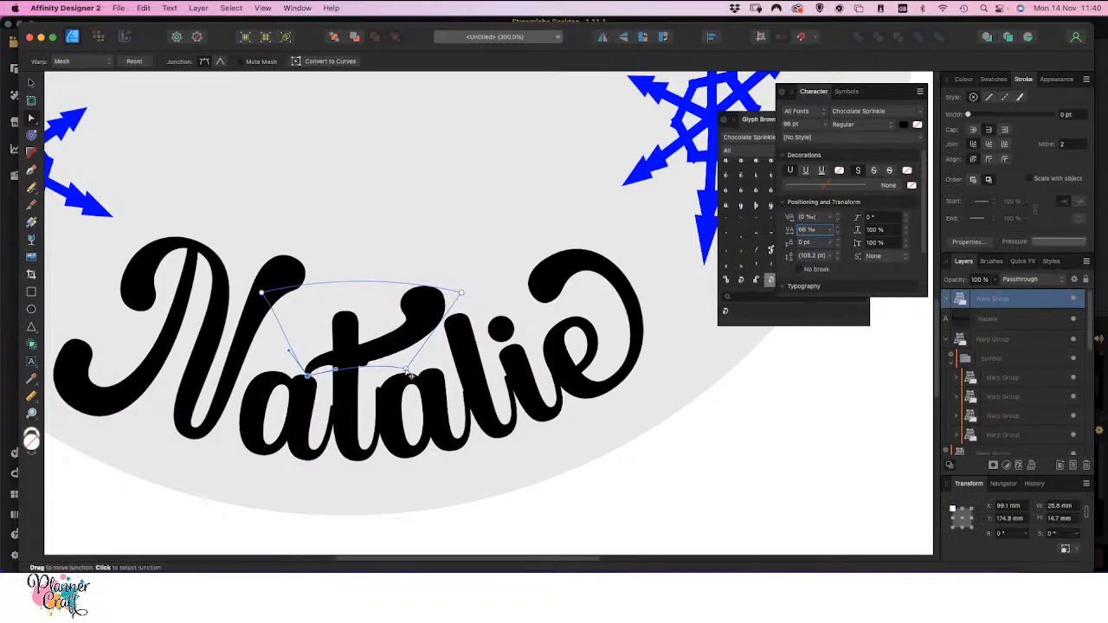
left_click_drag(405, 370, 404, 379)
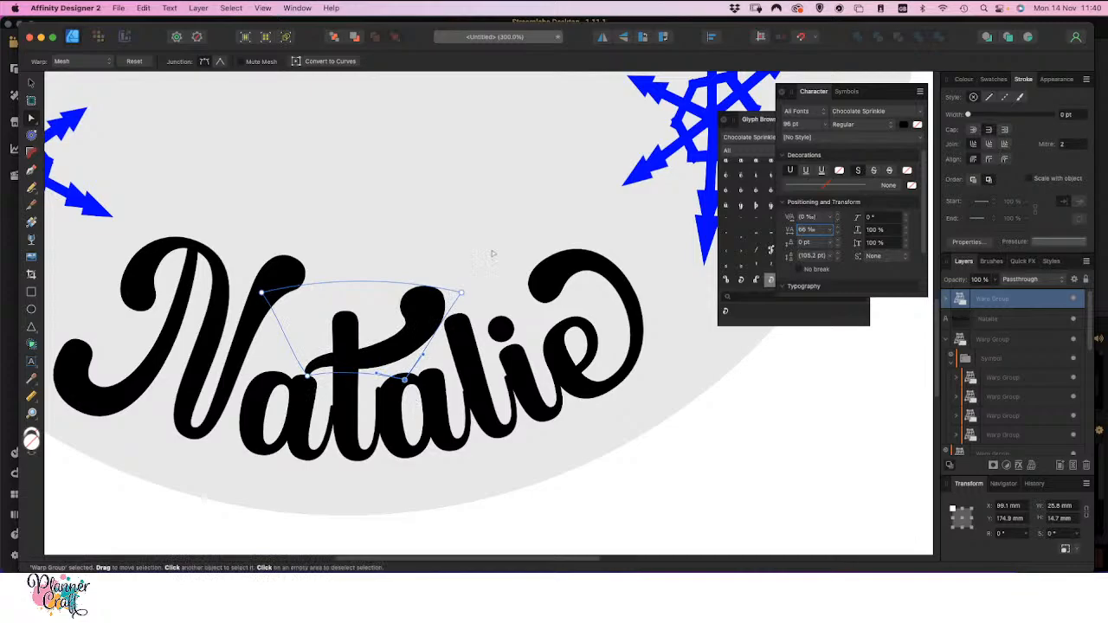
left_click_drag(462, 293, 454, 294)
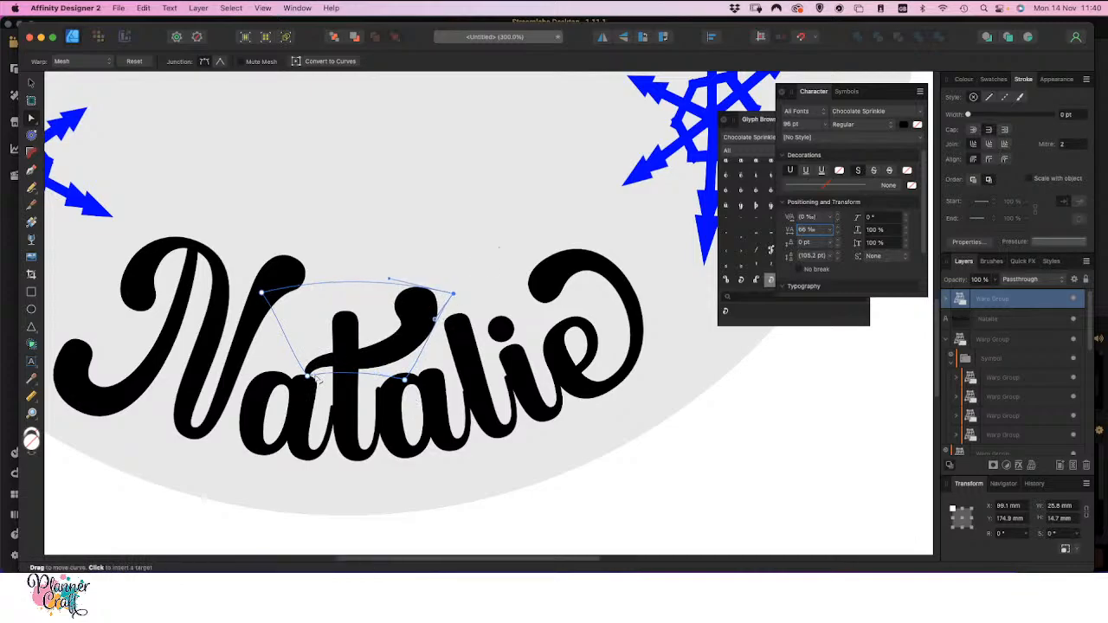
left_click(608, 500)
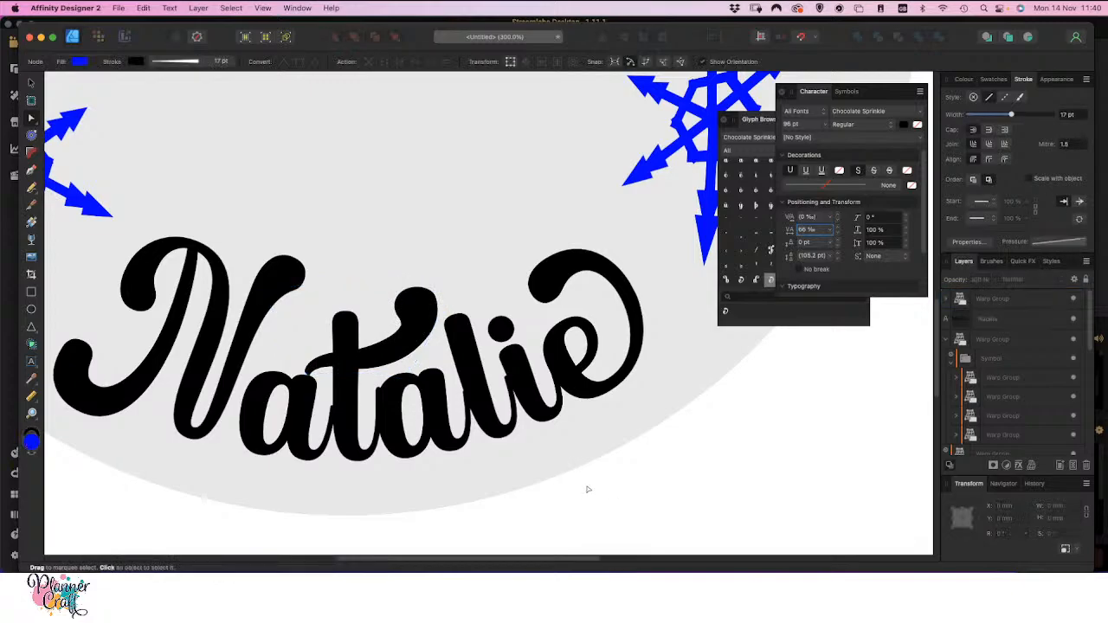
Adjust the t's mesh warp by moving the right-hand node of the second row slightly outward
left_click(363, 458)
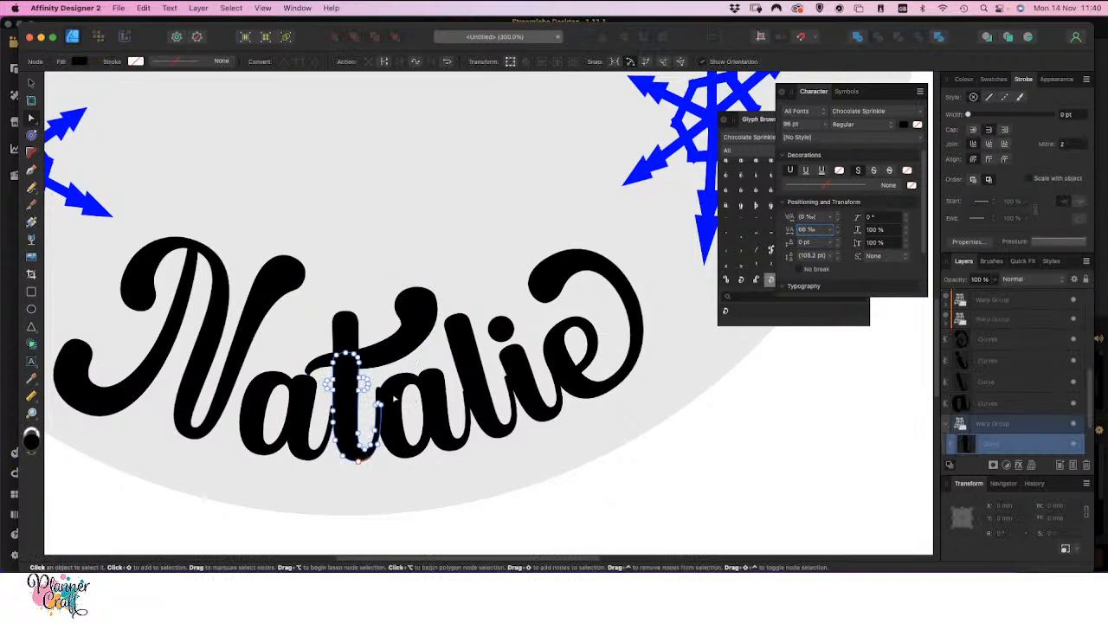
left_click(987, 424)
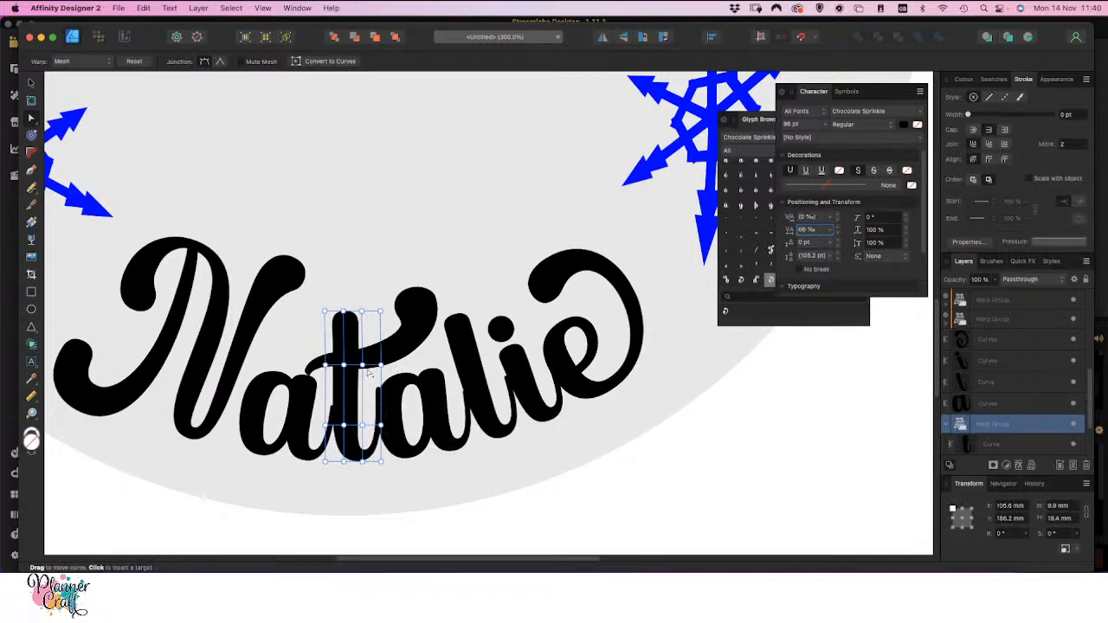
left_click_drag(381, 367, 392, 370)
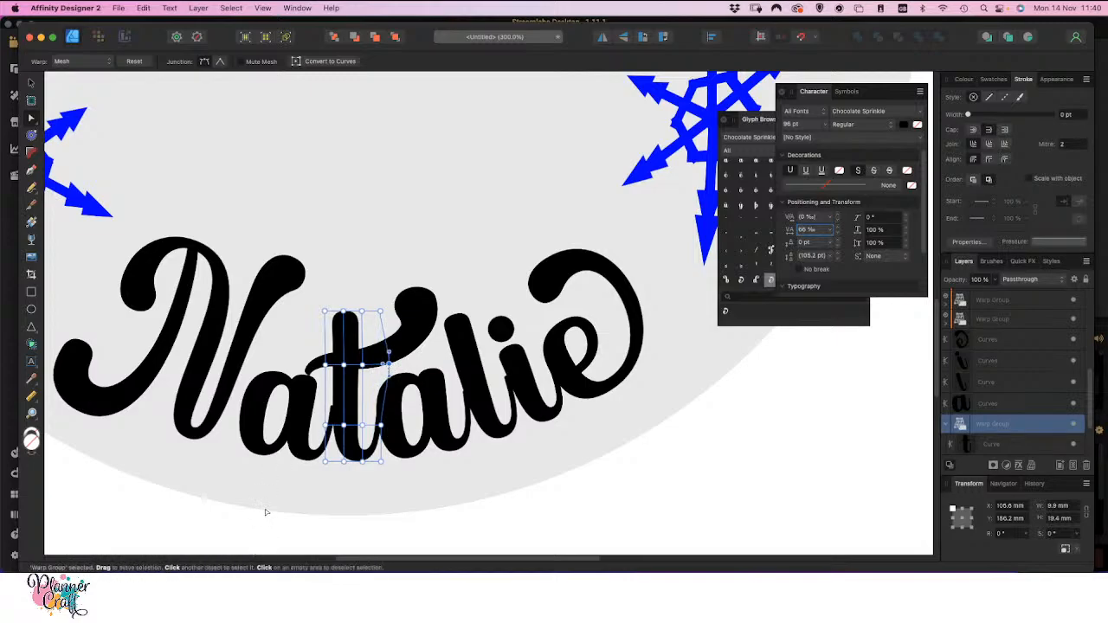
double_click(304, 453)
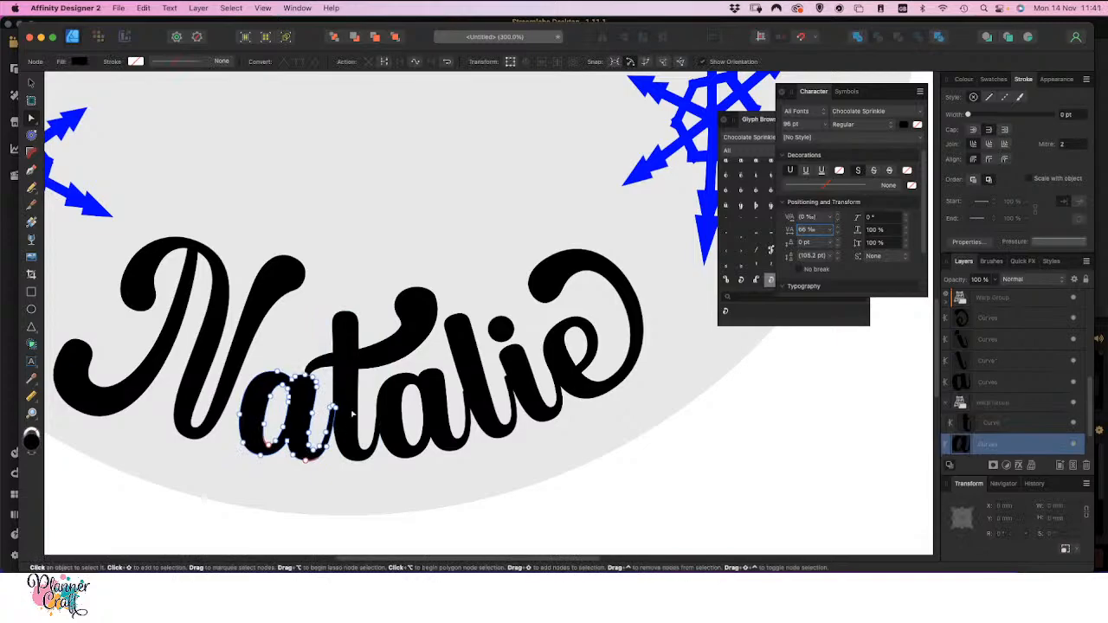
left_click(651, 476)
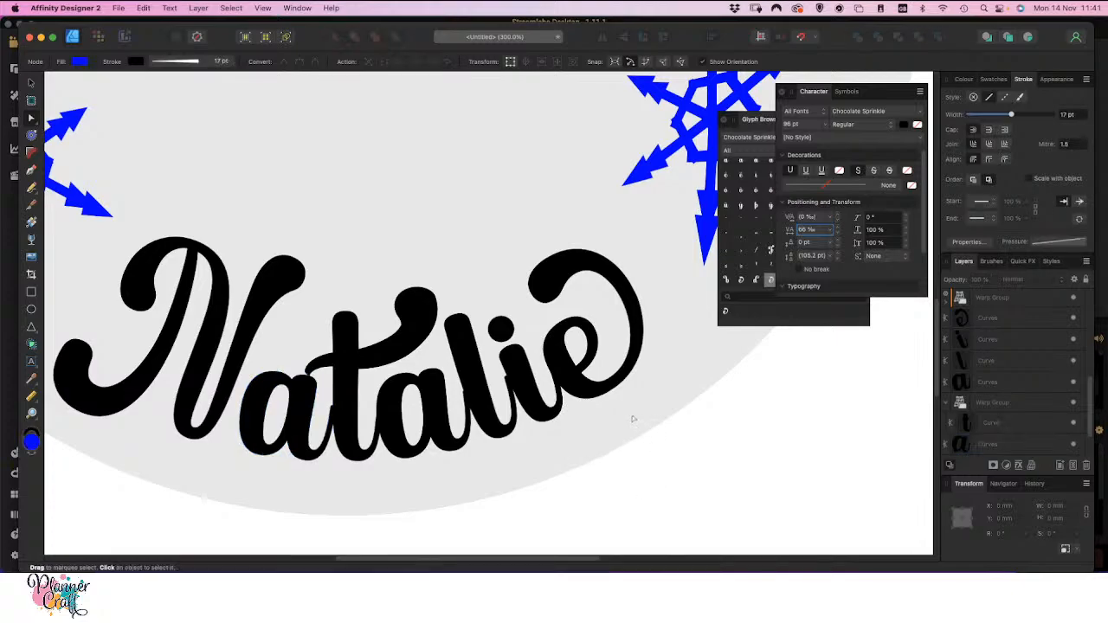
Try to merge all seven letters of the curved name into one shape with the Add operation
key("super+minus")
key("super+minus")
key("super+minus")
left_click_drag(650, 343, 562, 477)
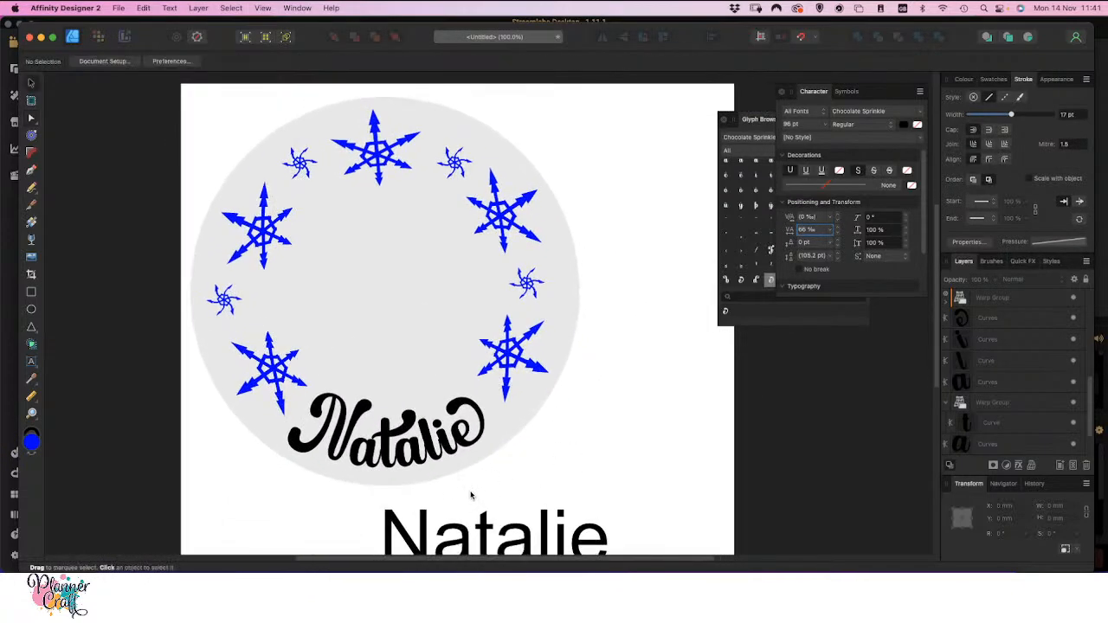
left_click(450, 449)
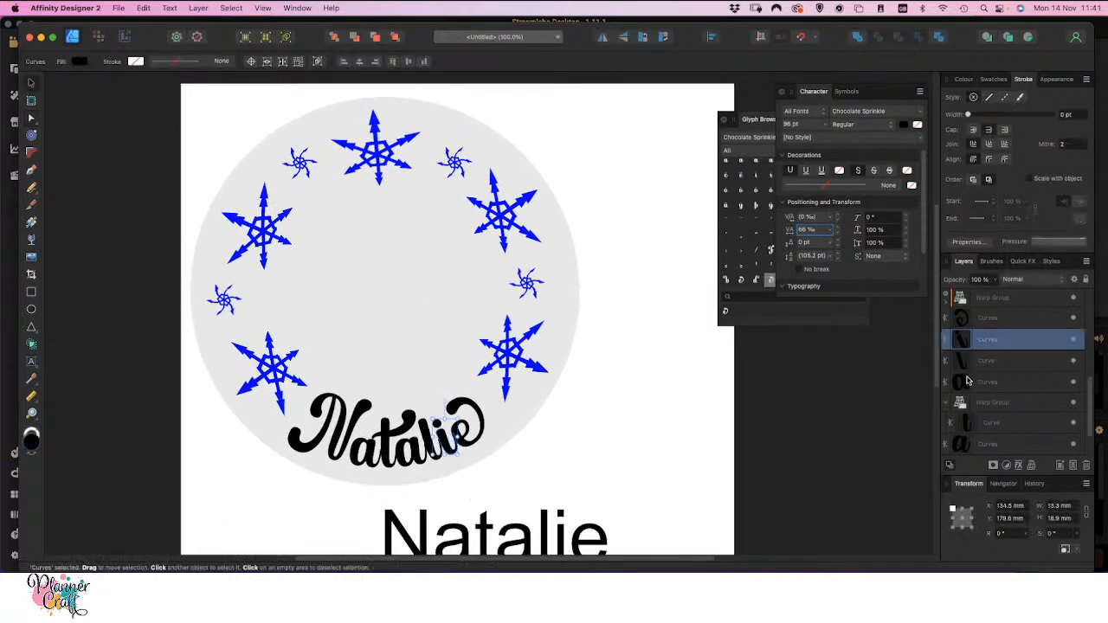
left_click(991, 319)
scroll(998, 432, "down", 2)
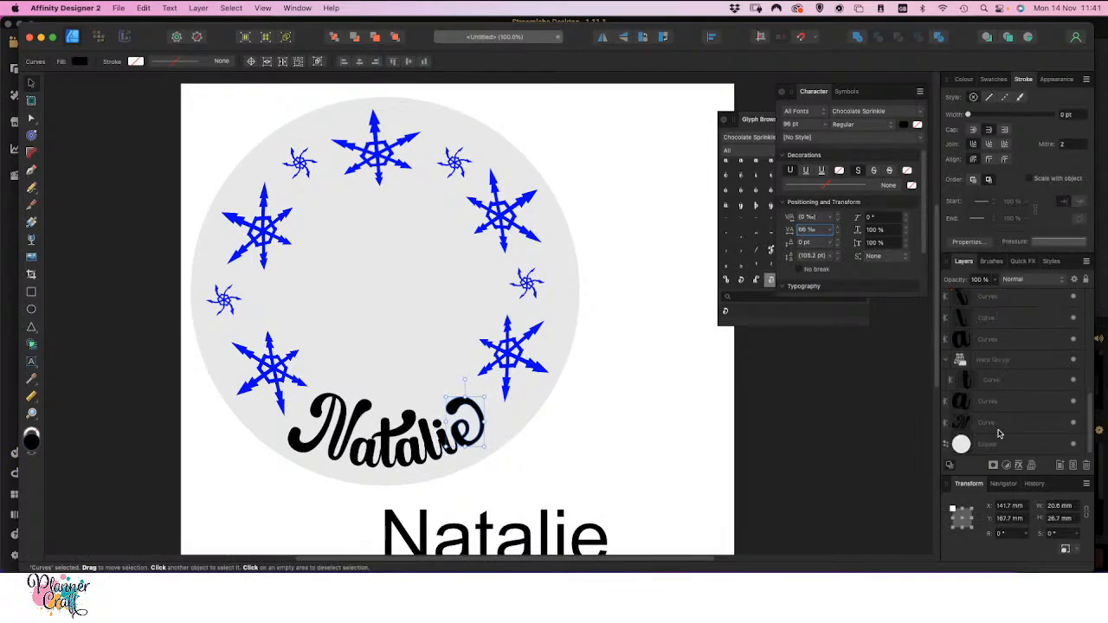
left_click(998, 430, "shift")
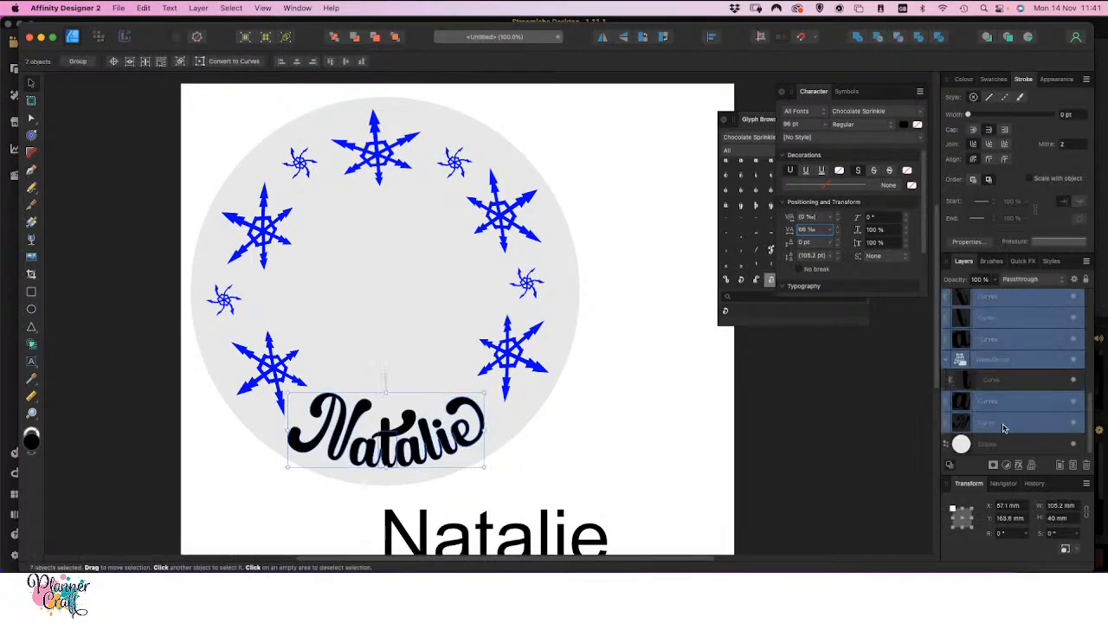
left_click(857, 41)
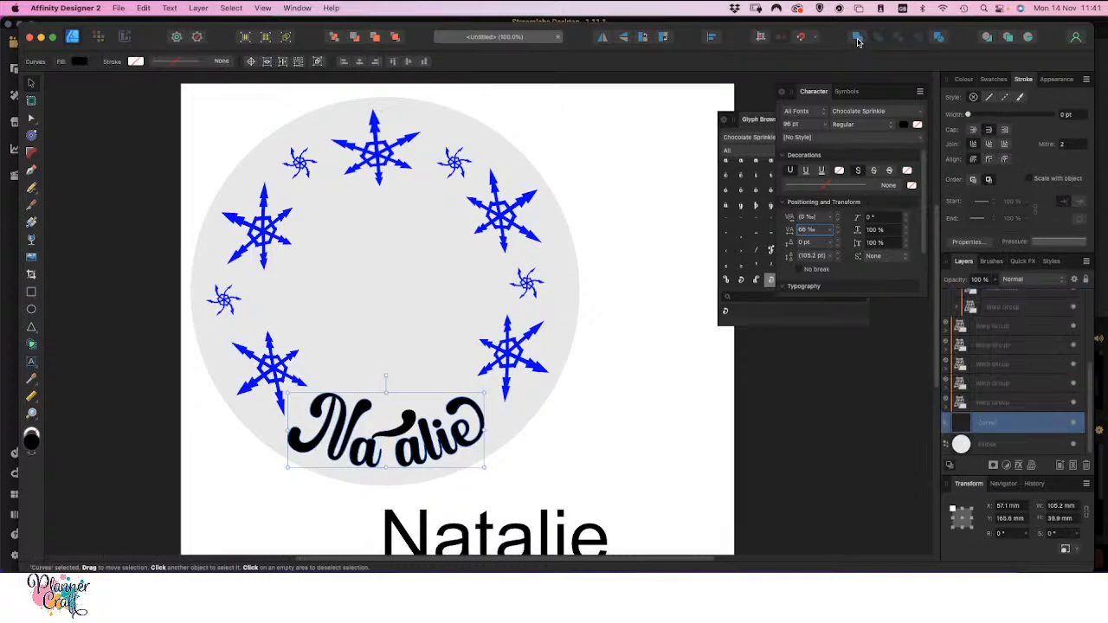
key("super+z")
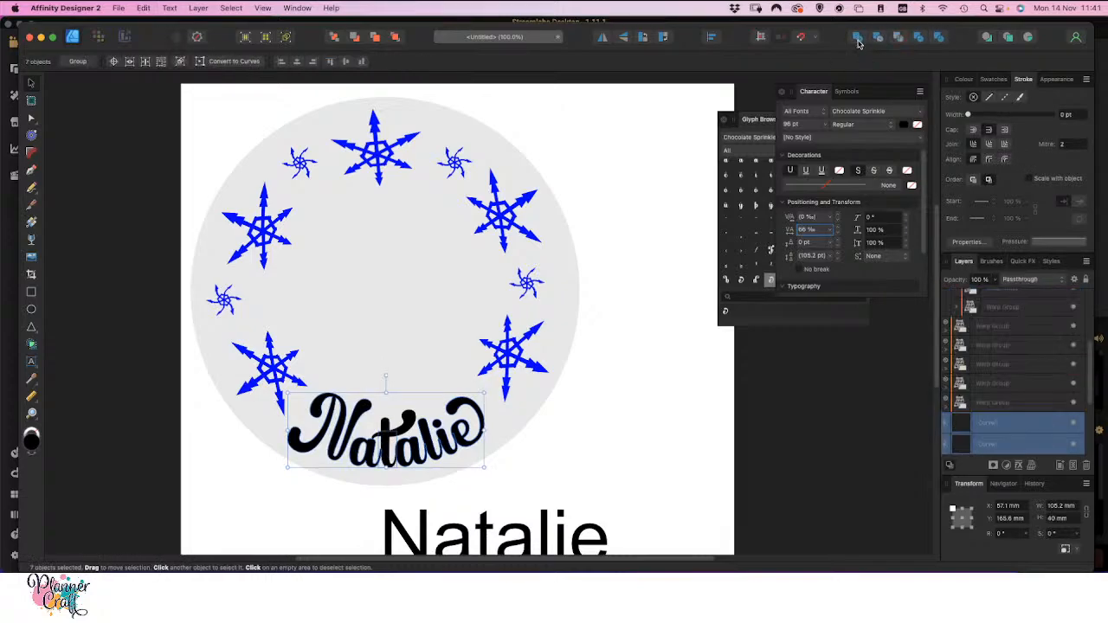
Try to merge the t's warp group with the second letter a using the Add operation
left_click(676, 453)
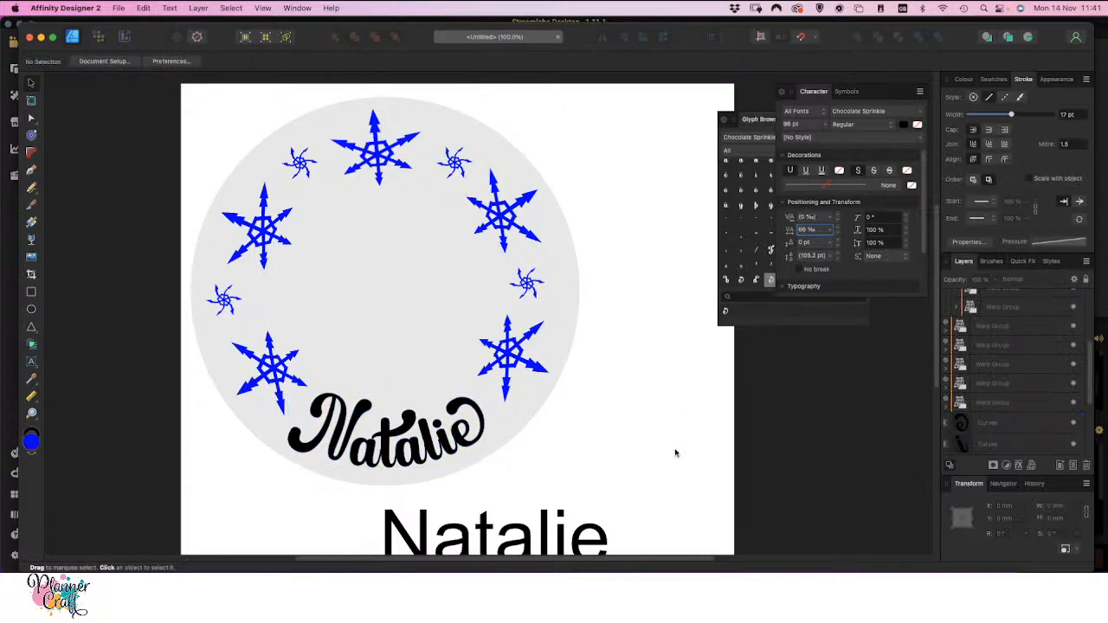
left_click(387, 456)
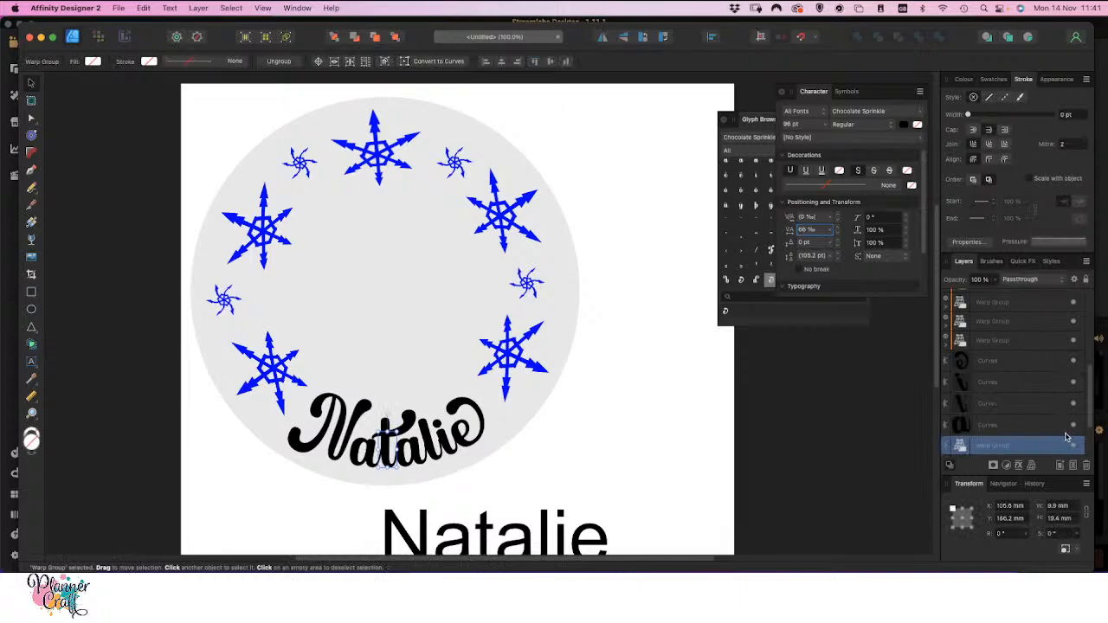
right_click(1003, 445)
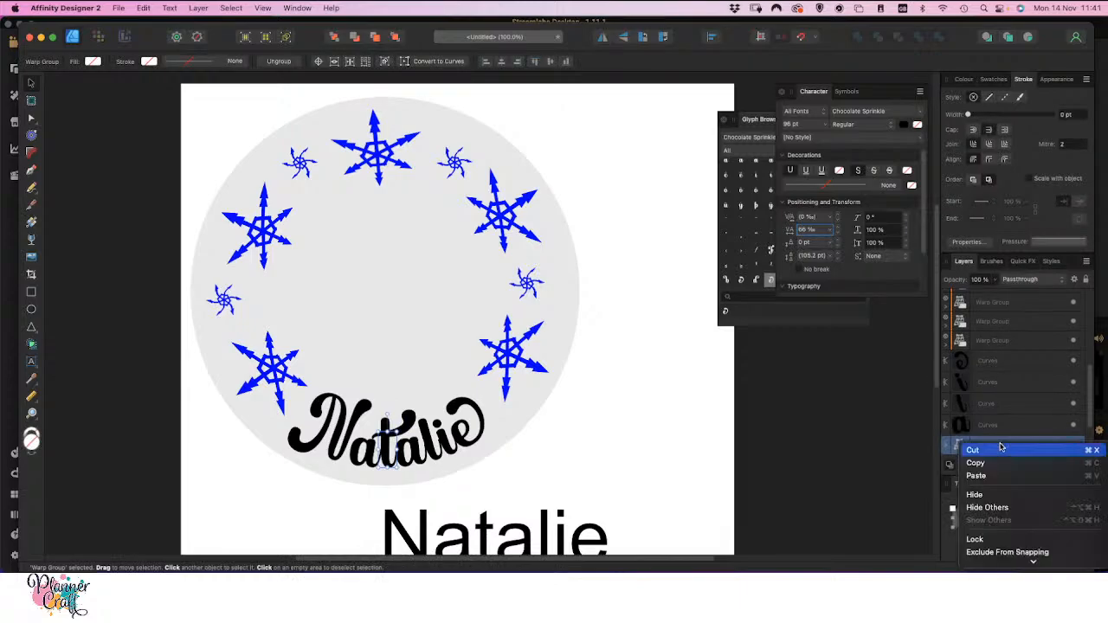
left_click(871, 492)
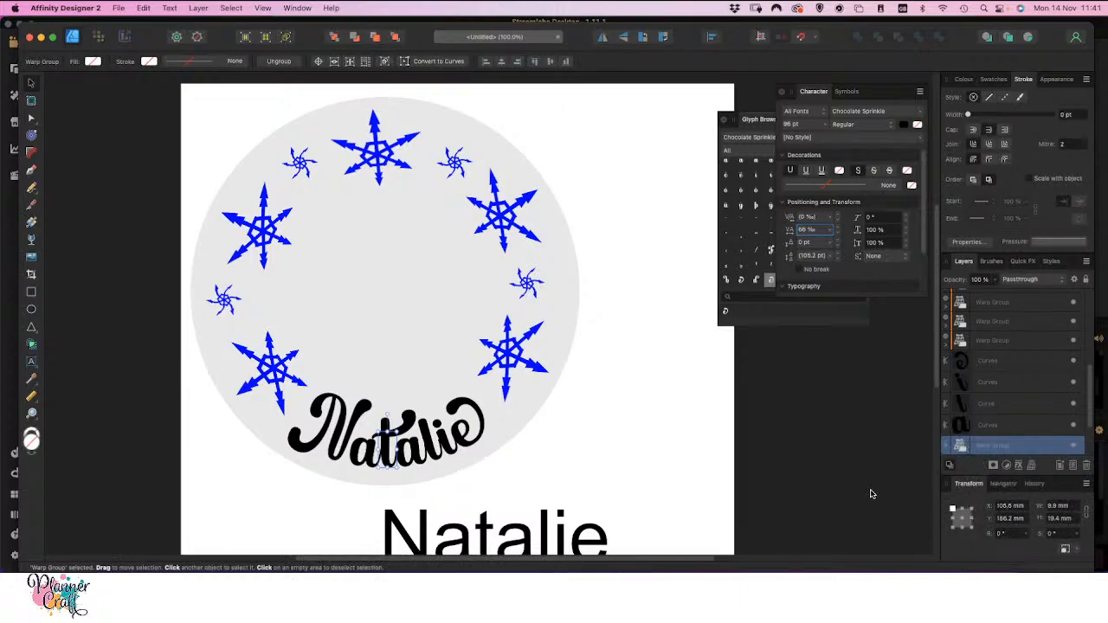
left_click(416, 454, "shift")
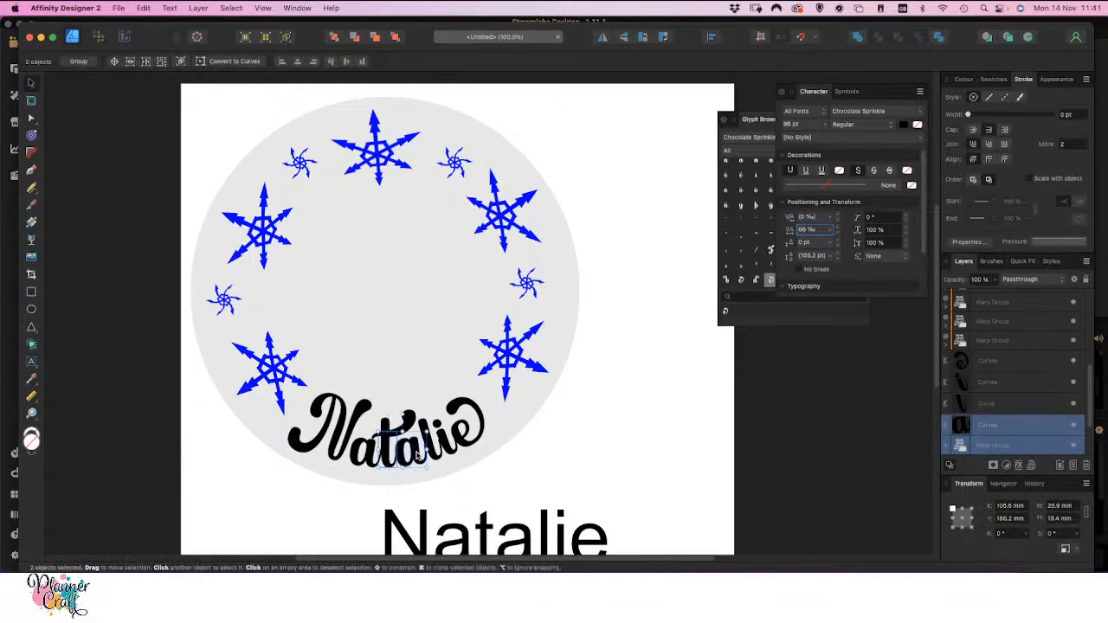
left_click(857, 38)
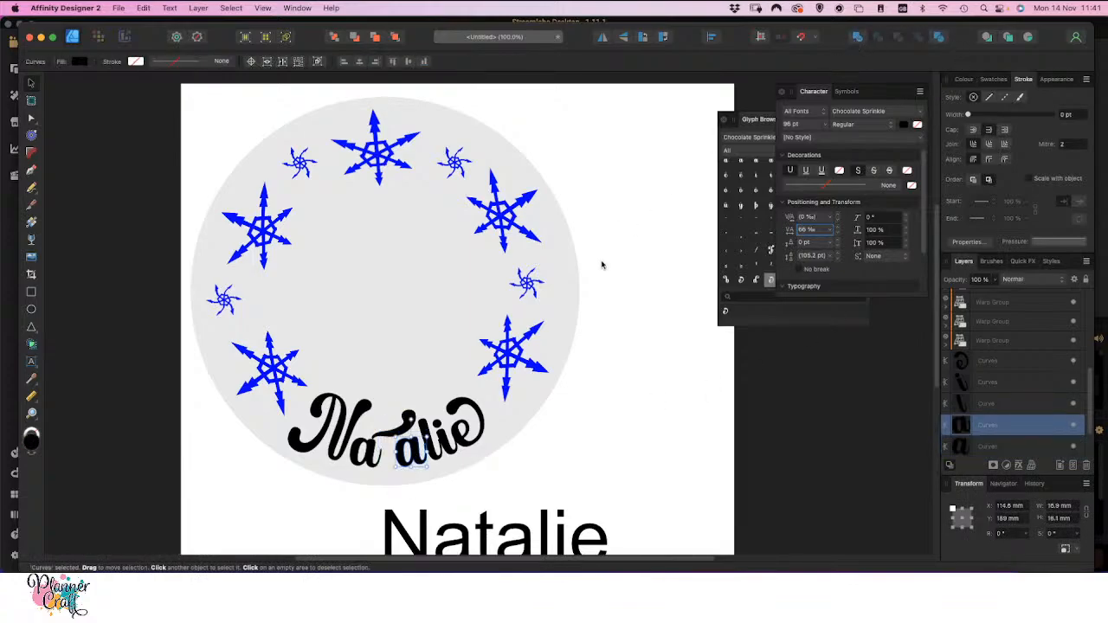
key("super+z")
left_click(520, 461)
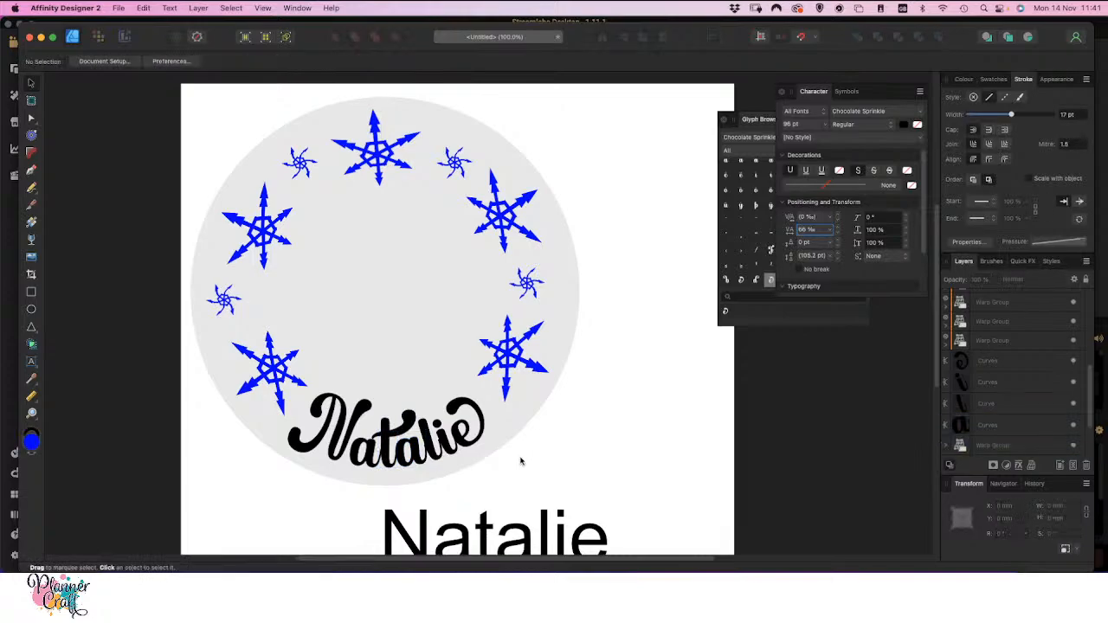
Convert the t's warp group to curves and select the resulting group among the letter layers
left_click(385, 424)
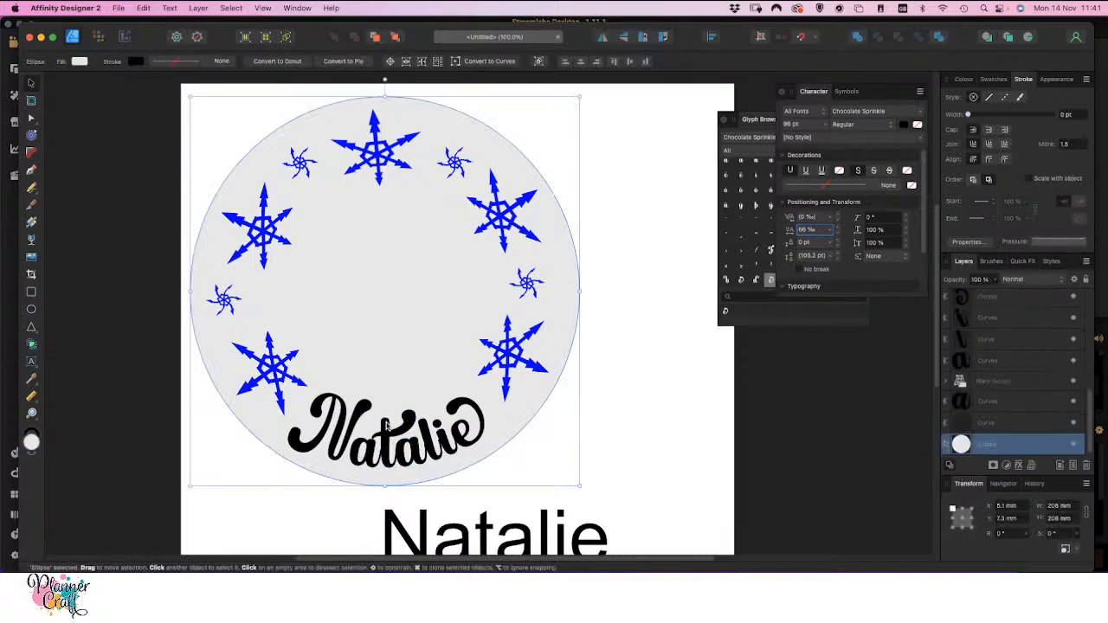
left_click(707, 461)
left_click(995, 397)
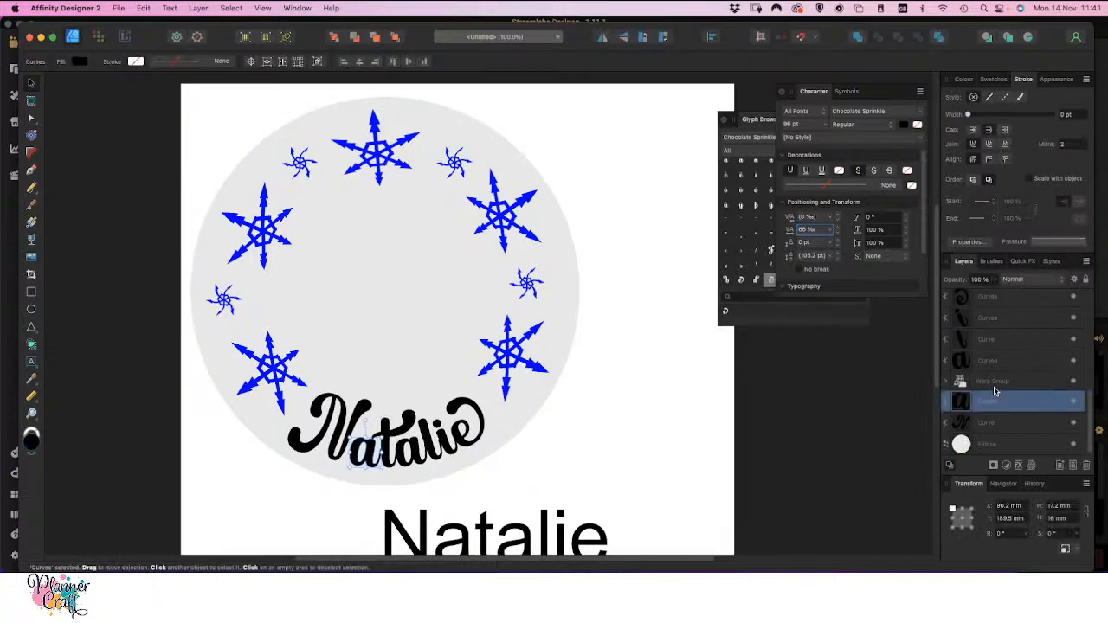
left_click(993, 385)
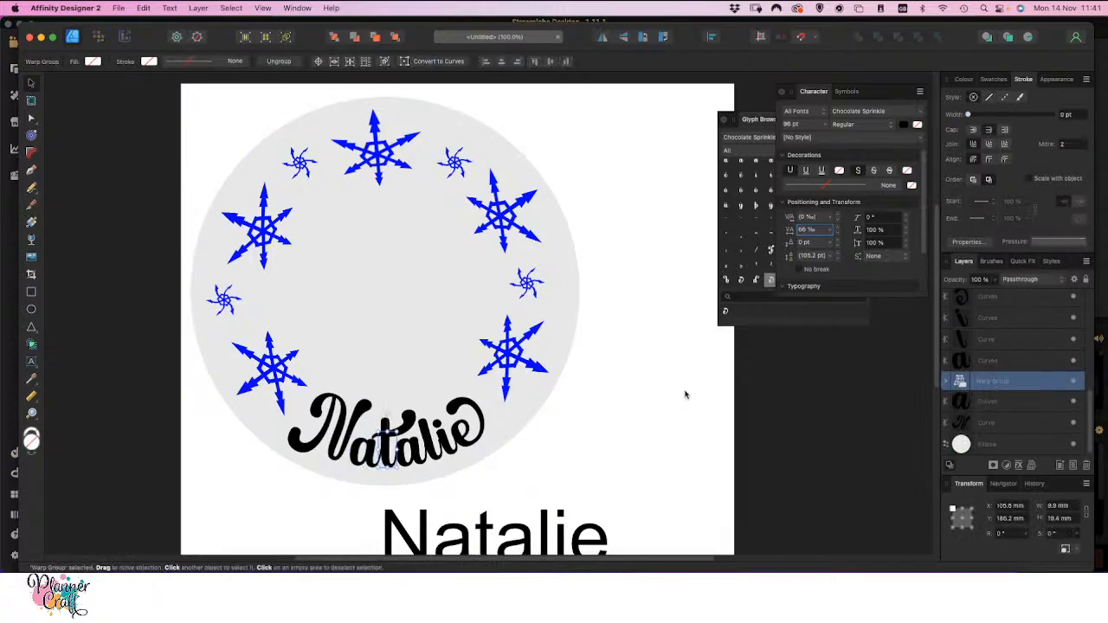
left_click(198, 9)
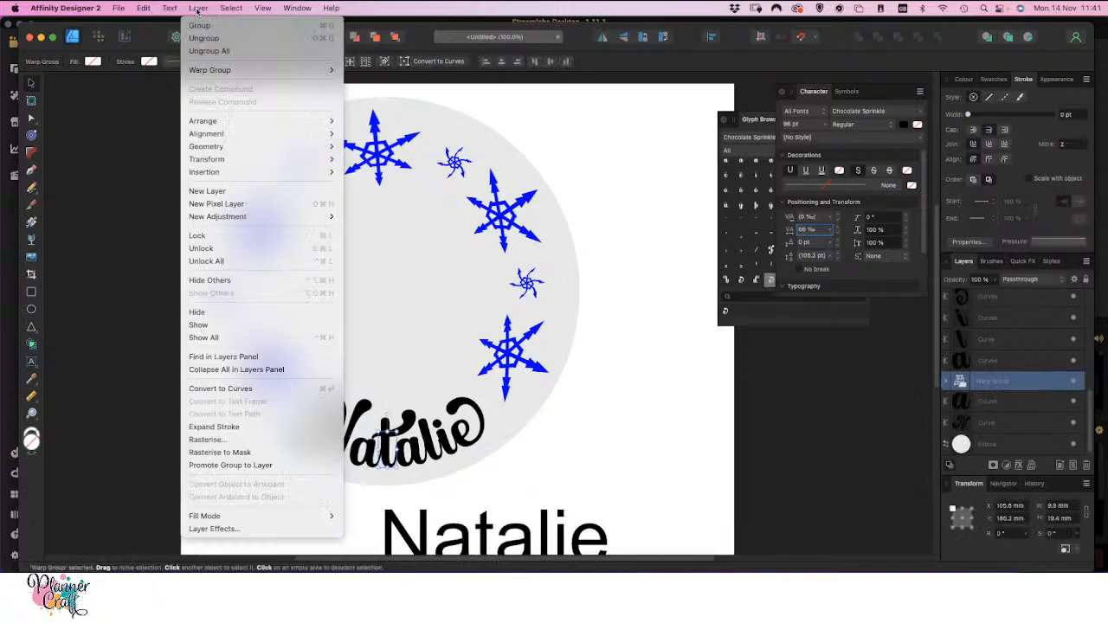
left_click(233, 387)
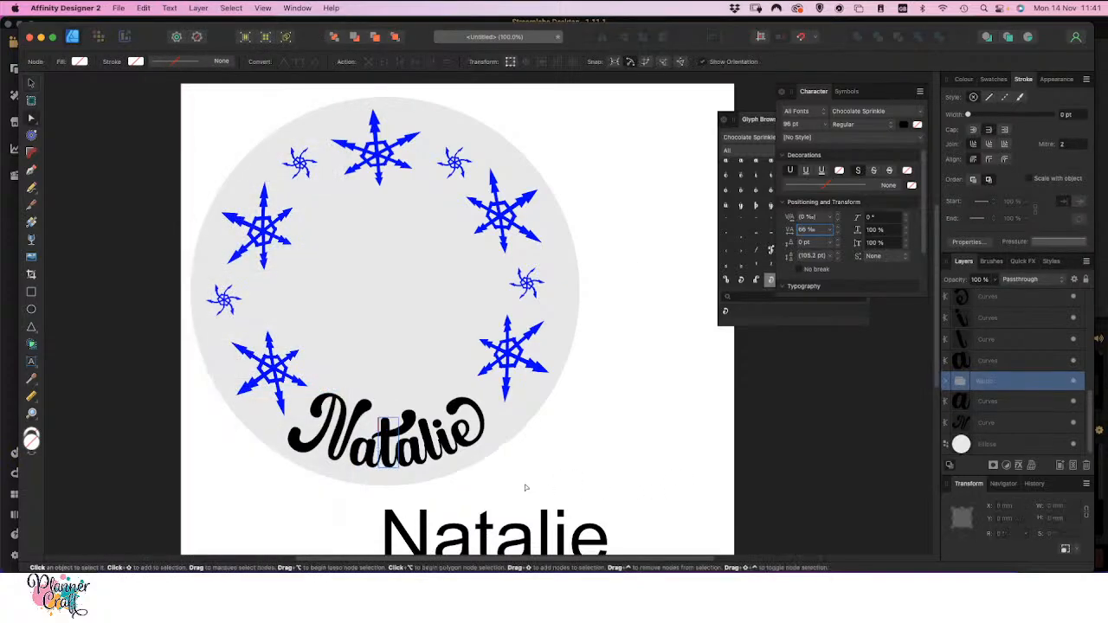
left_click(996, 424)
scroll(1016, 357, "up", 1)
scroll(1016, 357, "down", 1)
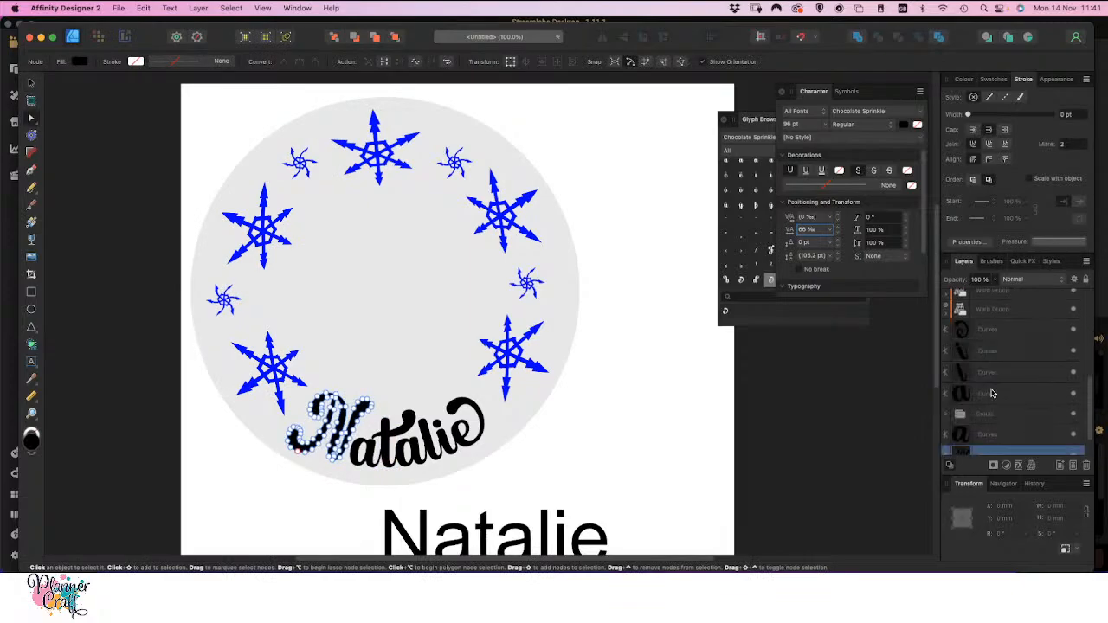
left_click(992, 419)
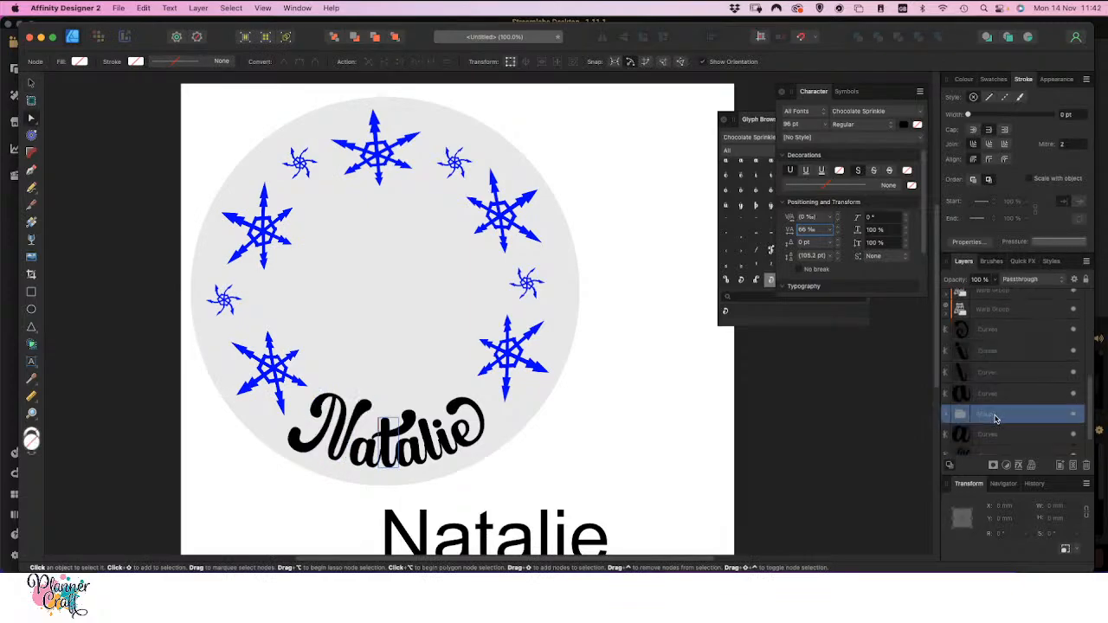
Ungroup the converted t and merge all seven letters of the curved name into one shape with the Add operation
key("super+shift+g")
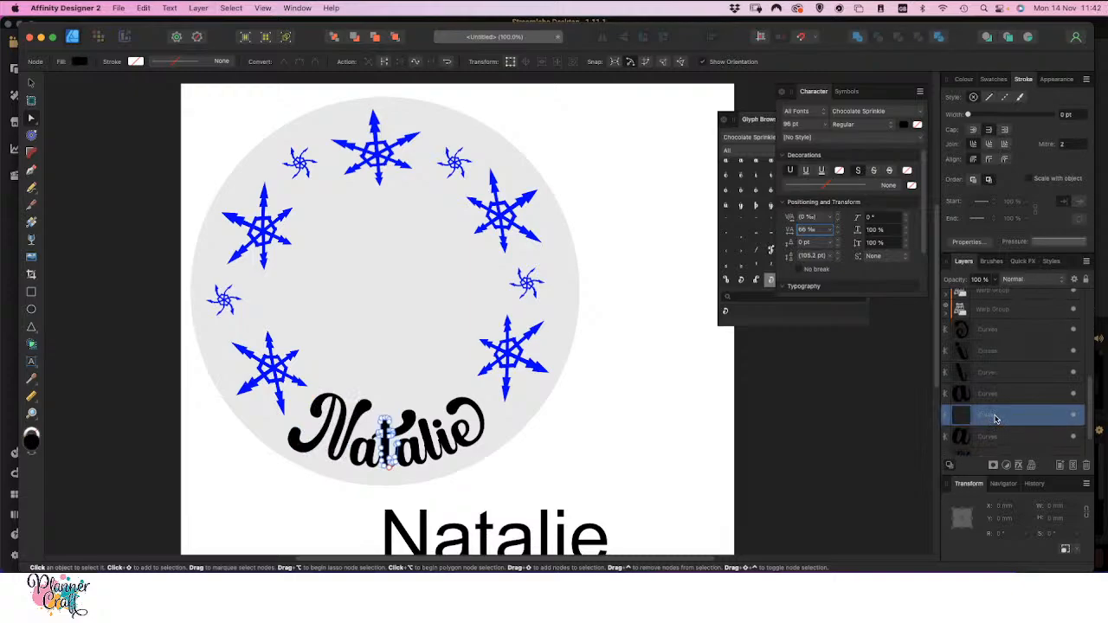
left_click(990, 332)
scroll(990, 372, "down", 2)
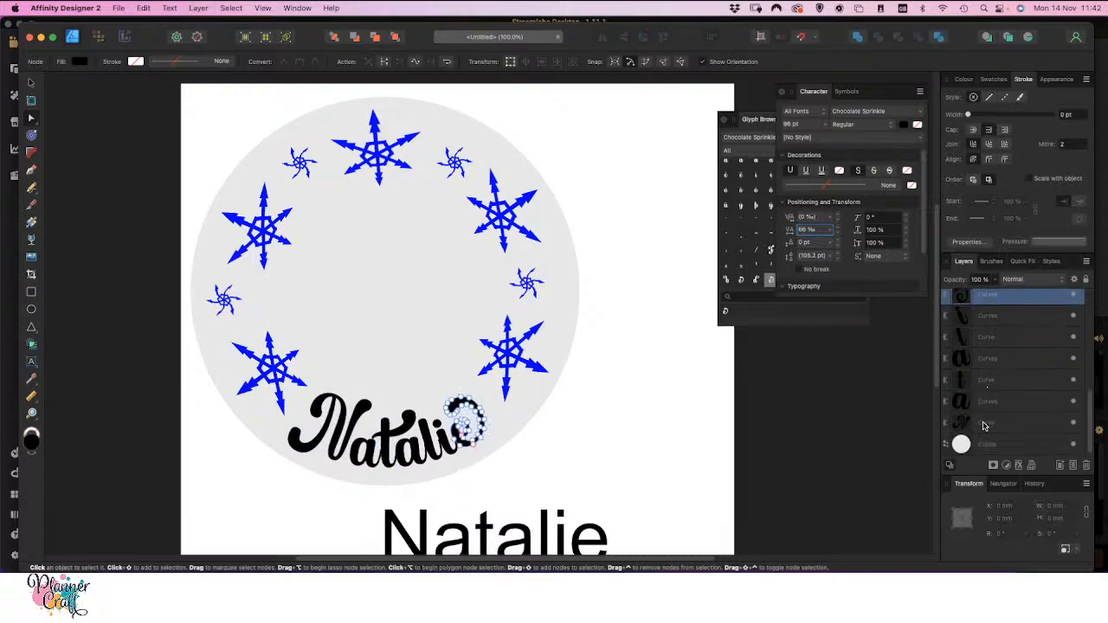
left_click(986, 424, "shift")
left_click(857, 38)
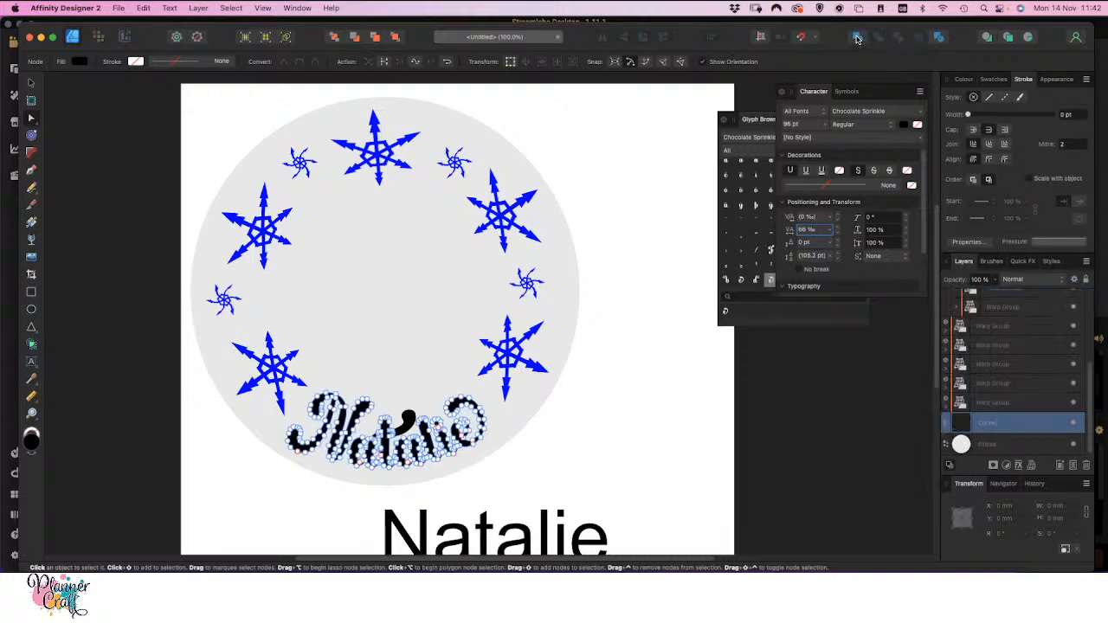
left_click(679, 401)
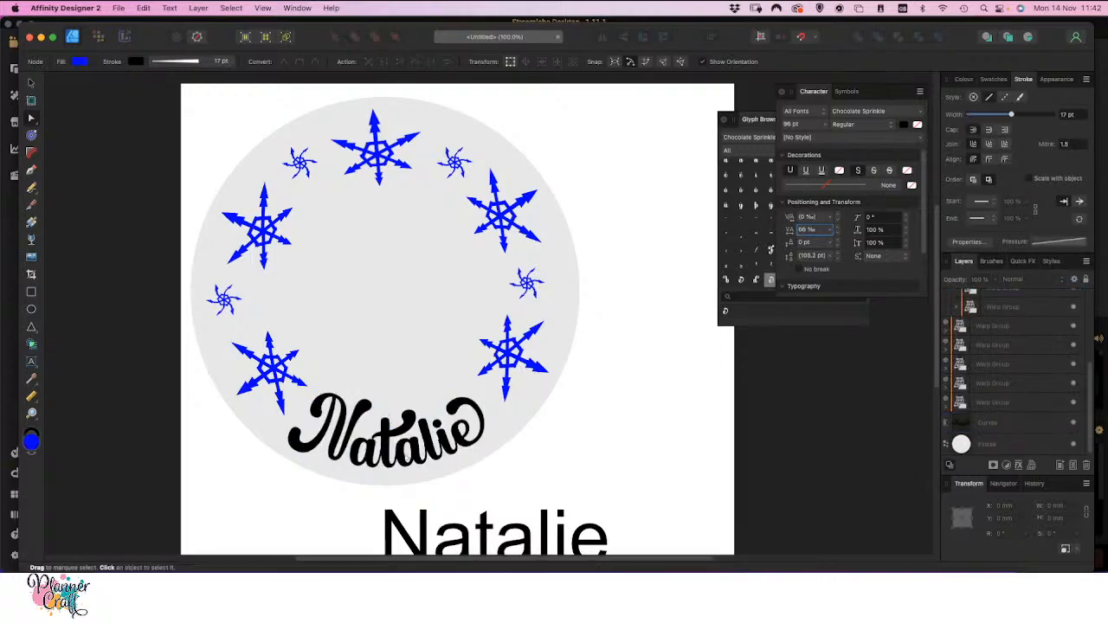
Try to merge the swash crossbar with the plain Arial name text using the Add operation
left_click(411, 421)
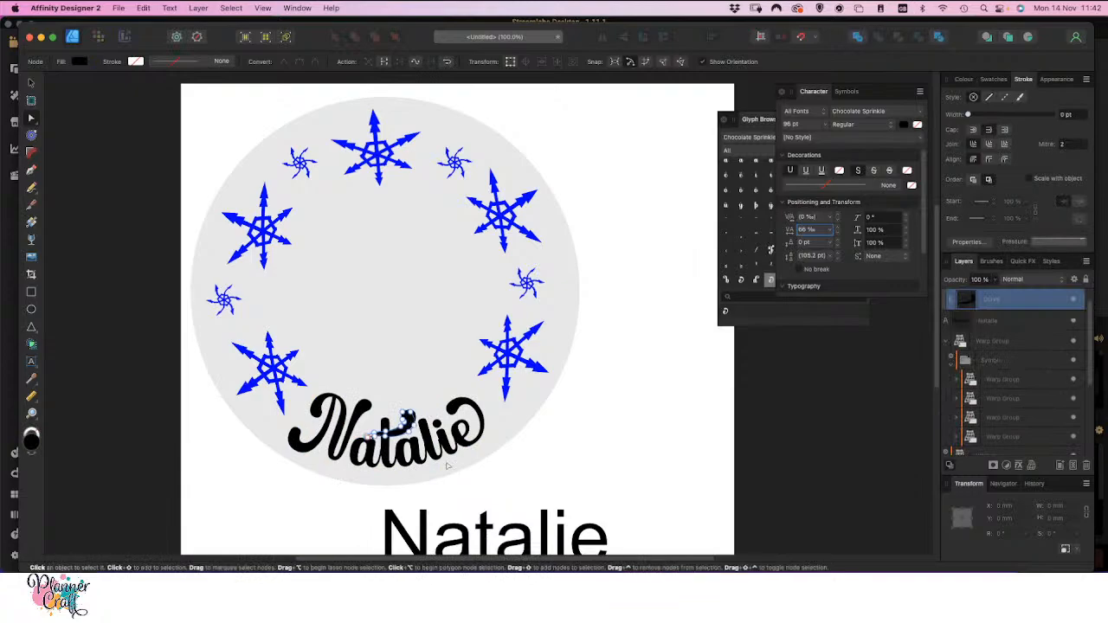
key("v")
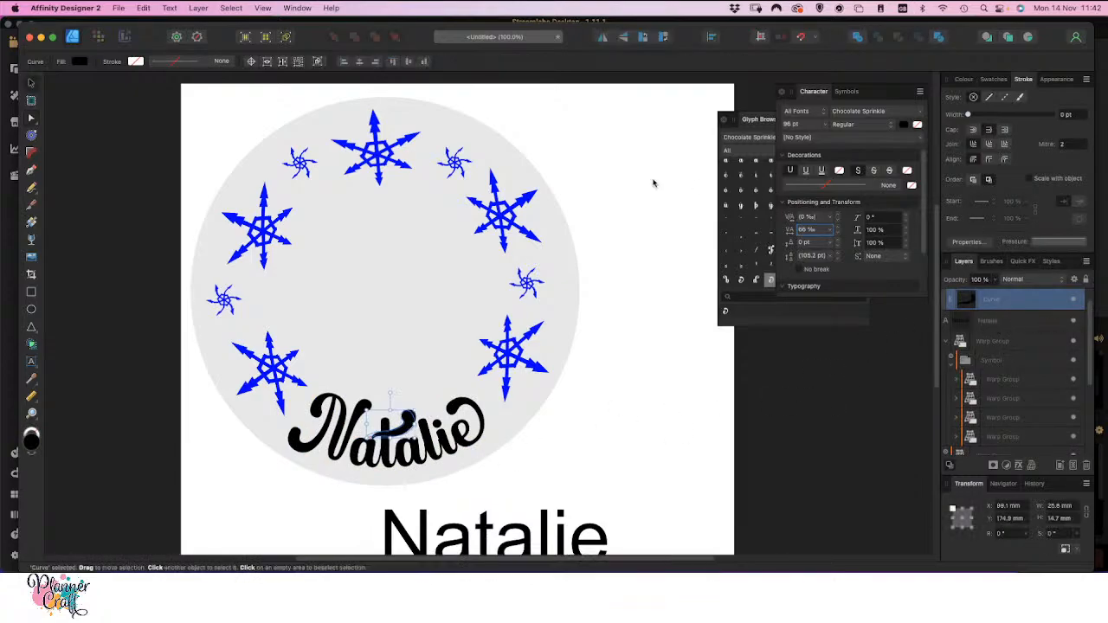
left_click(197, 9)
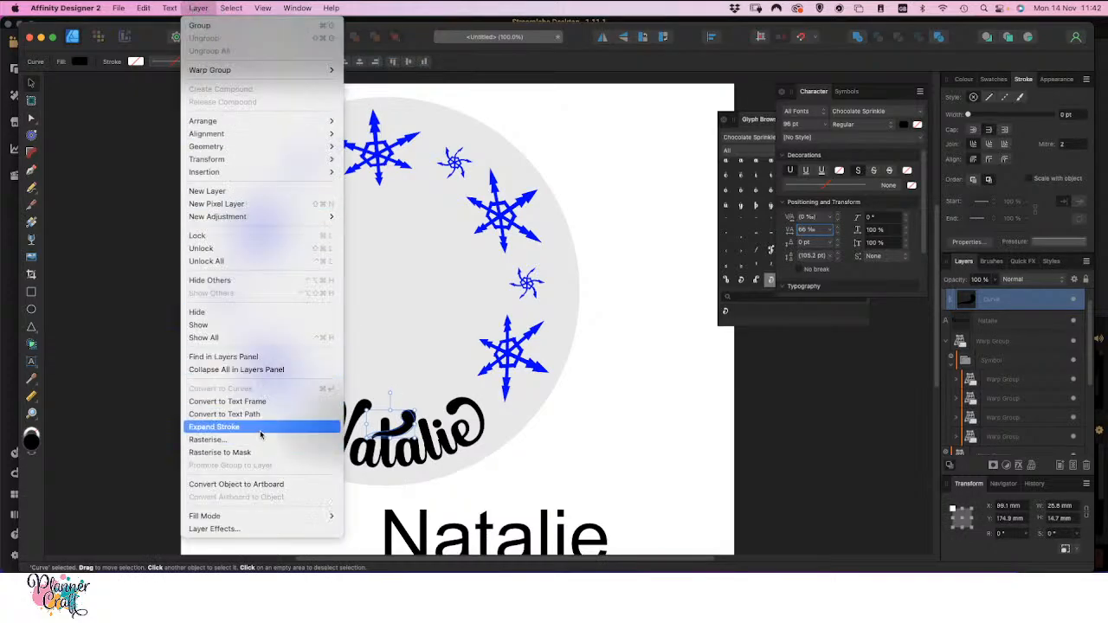
key("Escape")
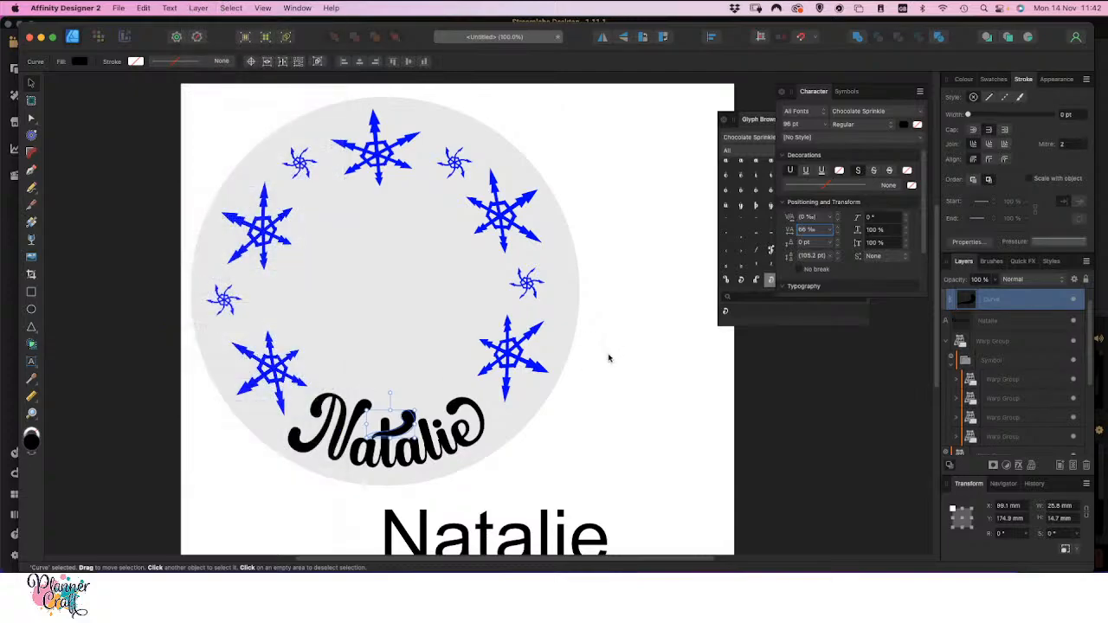
left_click(1006, 322, "shift")
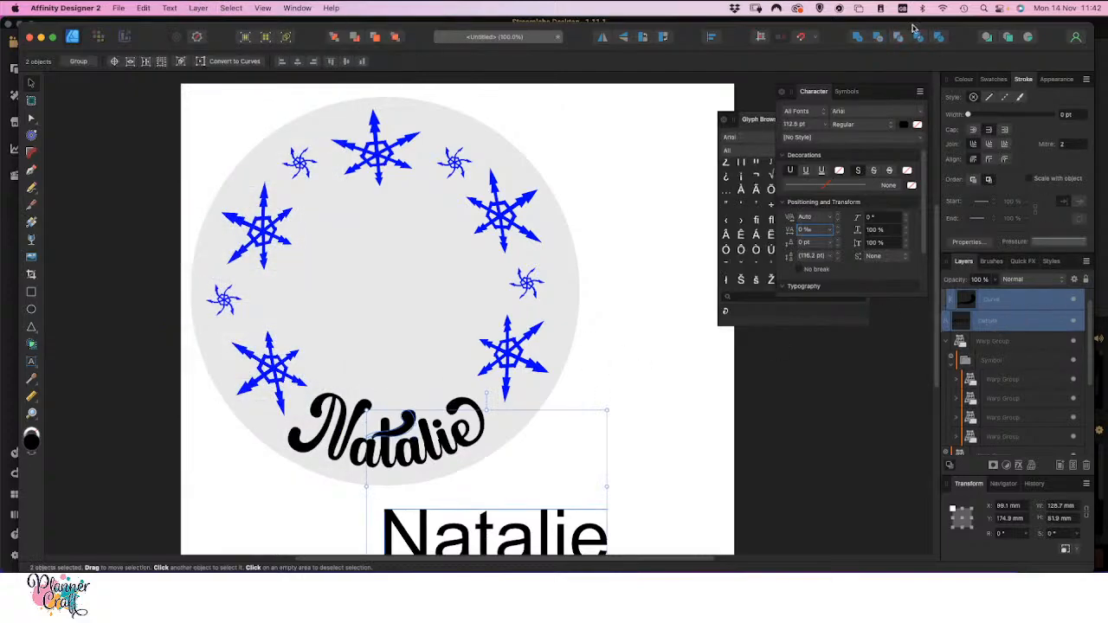
left_click(857, 38)
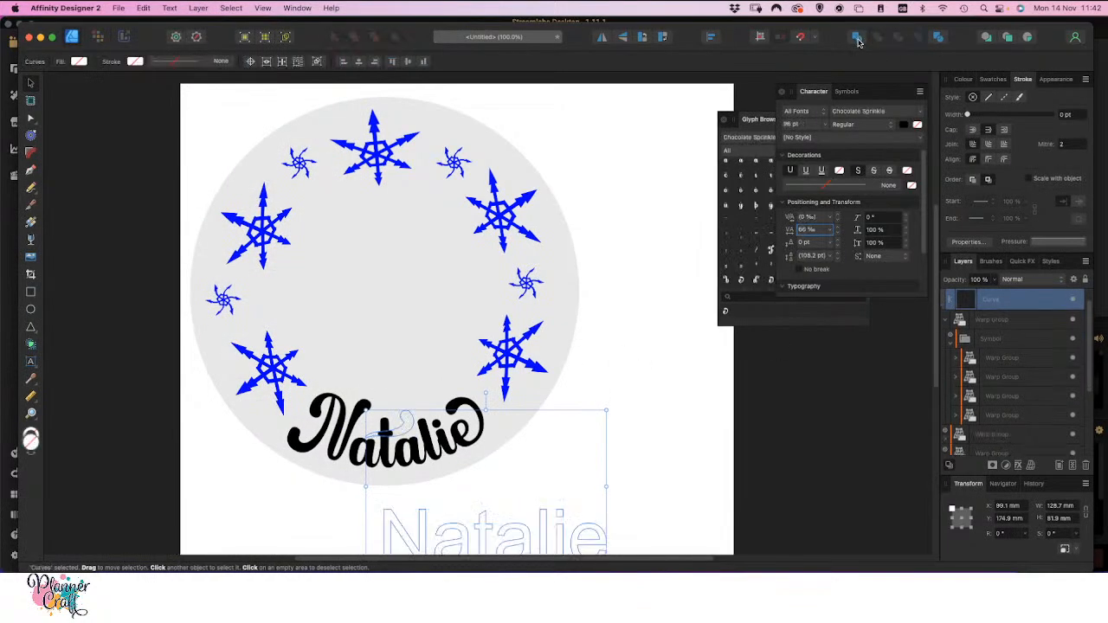
key("super+z")
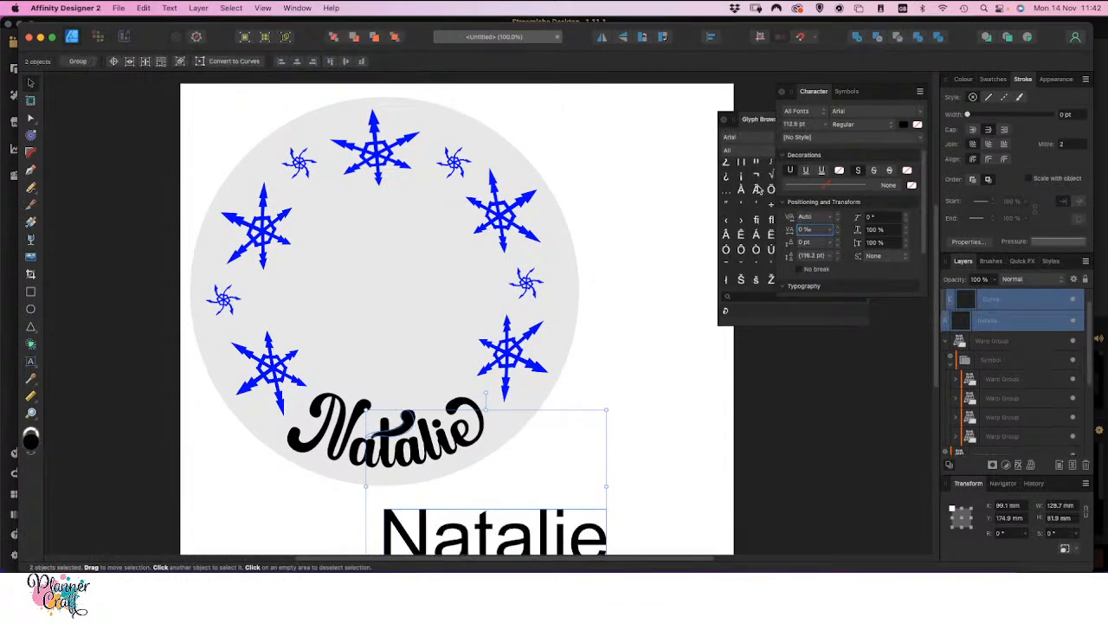
Convert the swash crossbar's warp group to curves
left_click(687, 413)
left_click(391, 439)
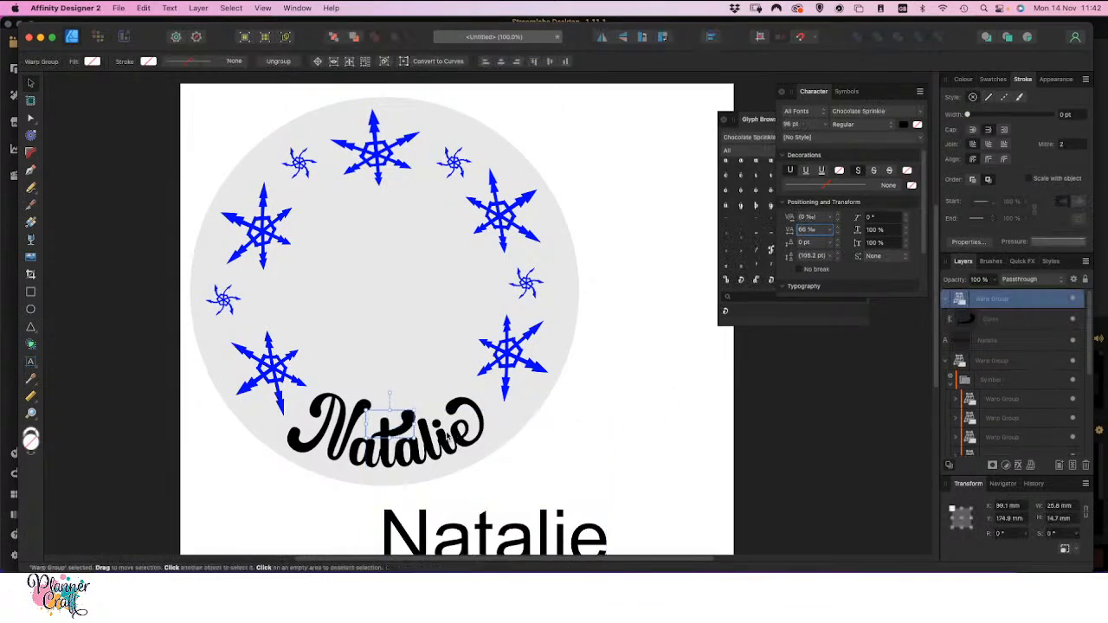
left_click(199, 8)
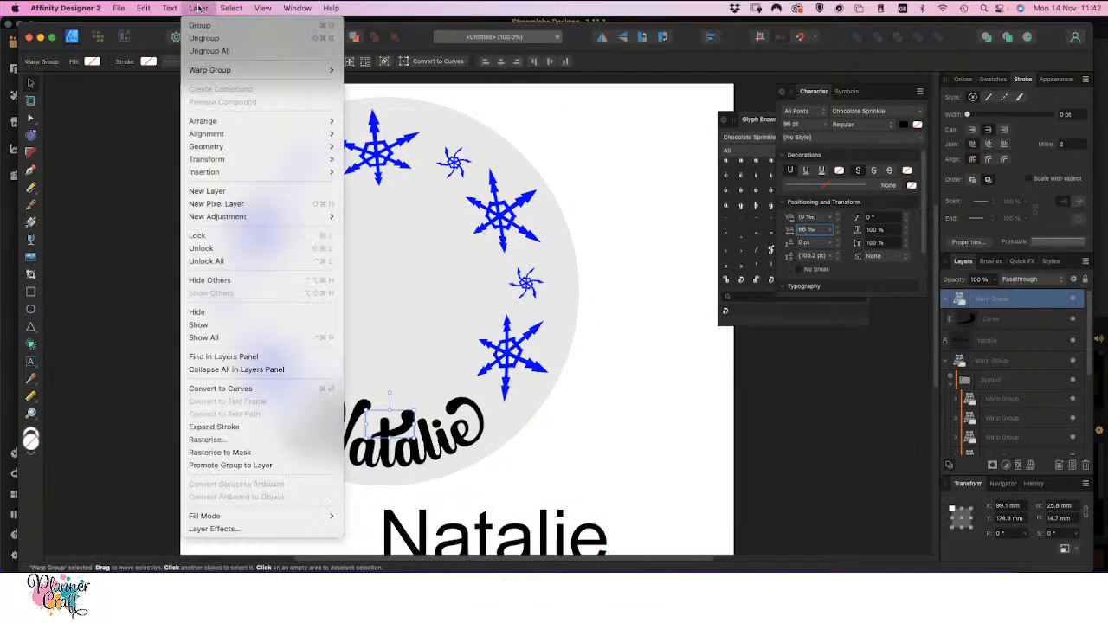
left_click(220, 389)
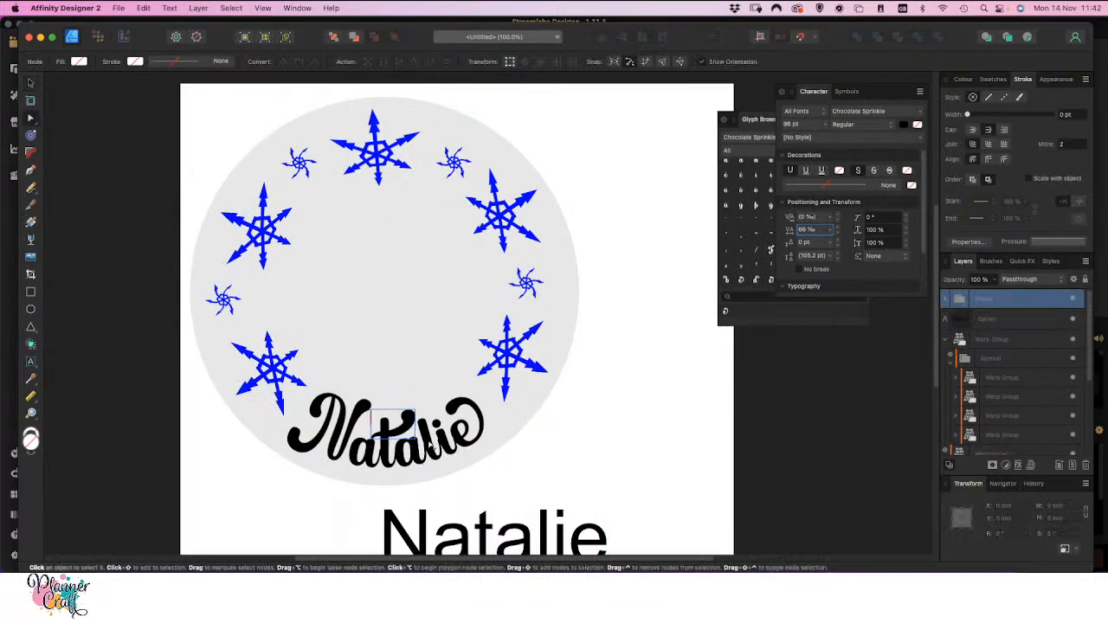
key("v")
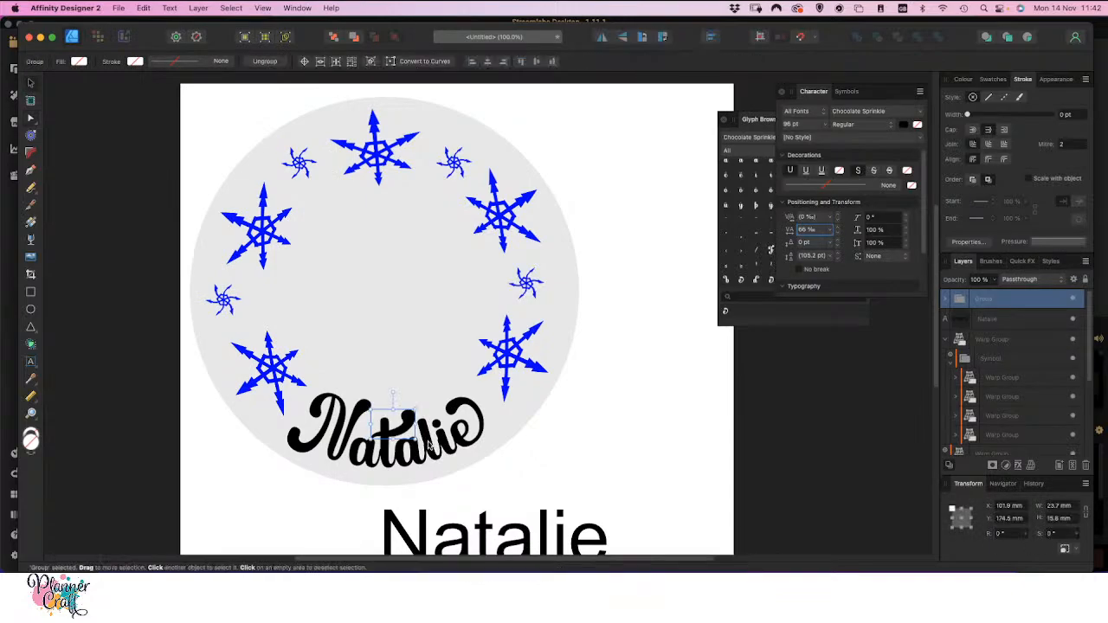
Try to merge the crossbar's group with the joined letters of the curved name using the Add operation
key("super+shift+g")
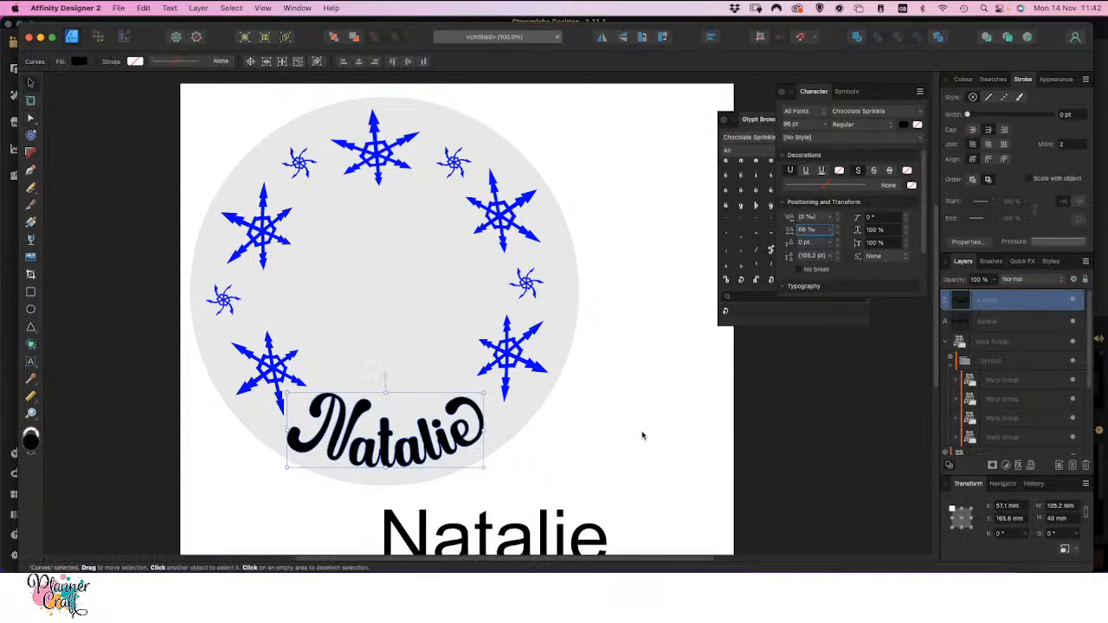
key("super+z")
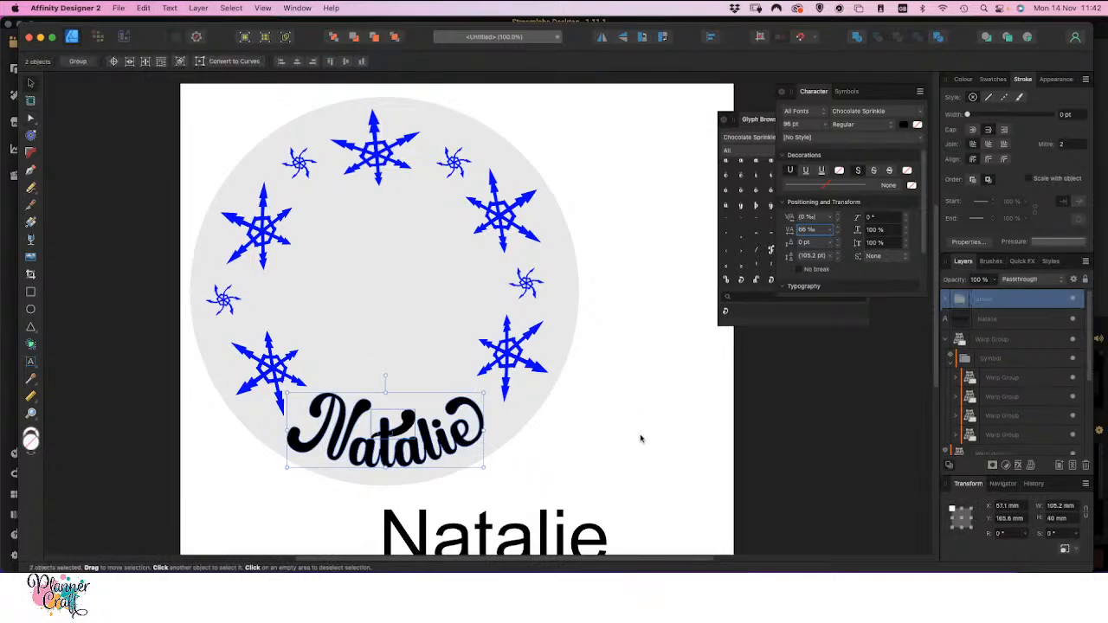
left_click(635, 440)
Ungroup the swash crossbar's group so it is a standalone curve
left_click(410, 424)
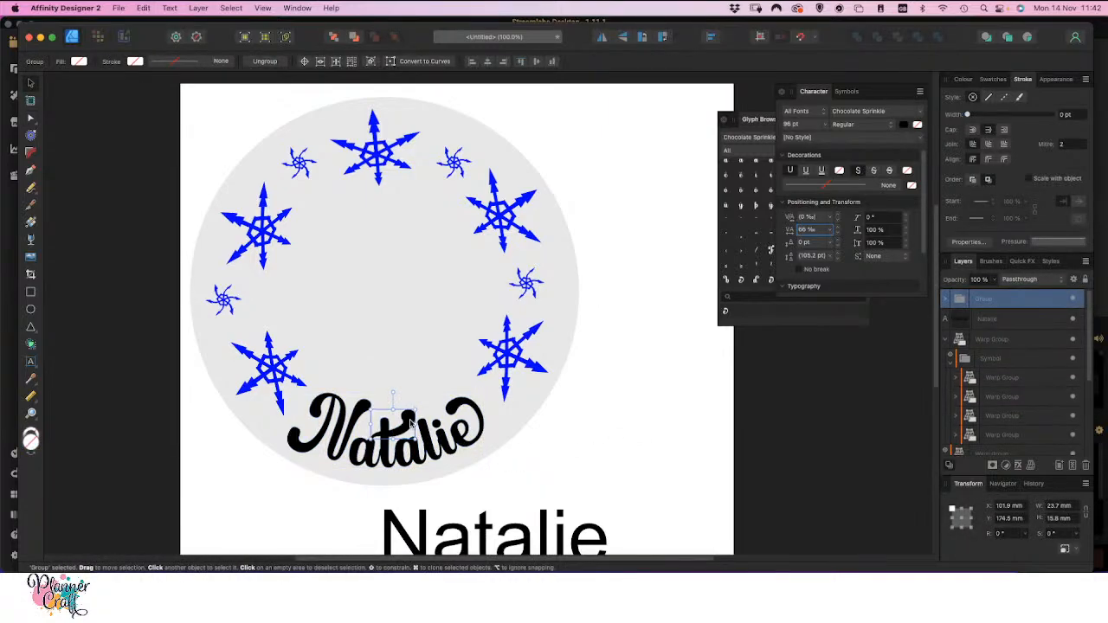
key("super+Return")
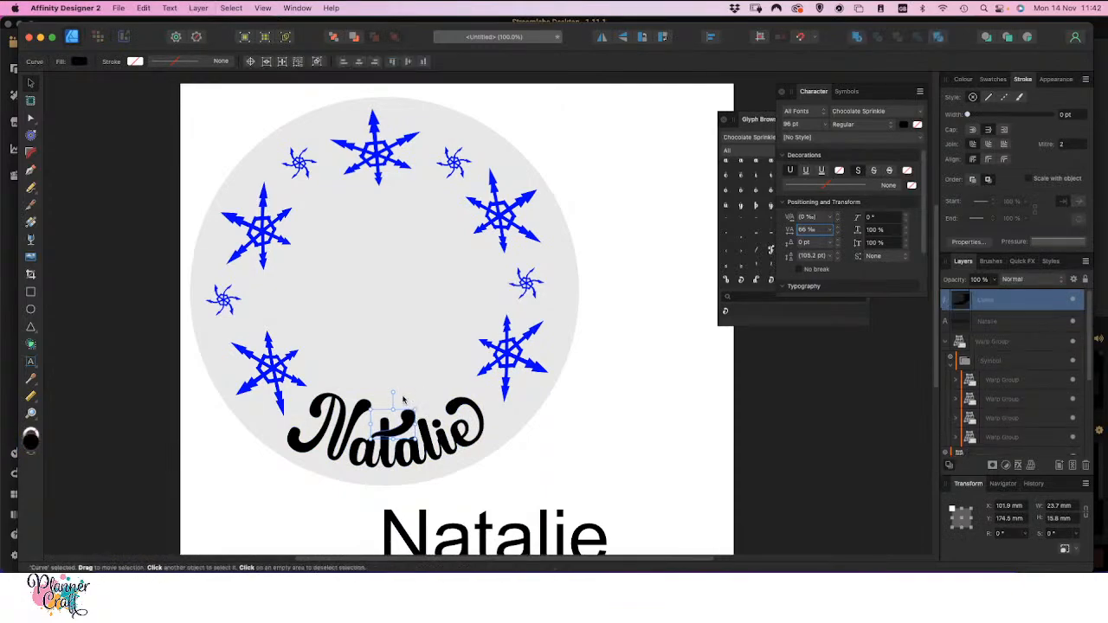
key("alt")
Merge the swash crossbar curve with the joined letters of the curved name using the Add operation
left_click(462, 411, "alt")
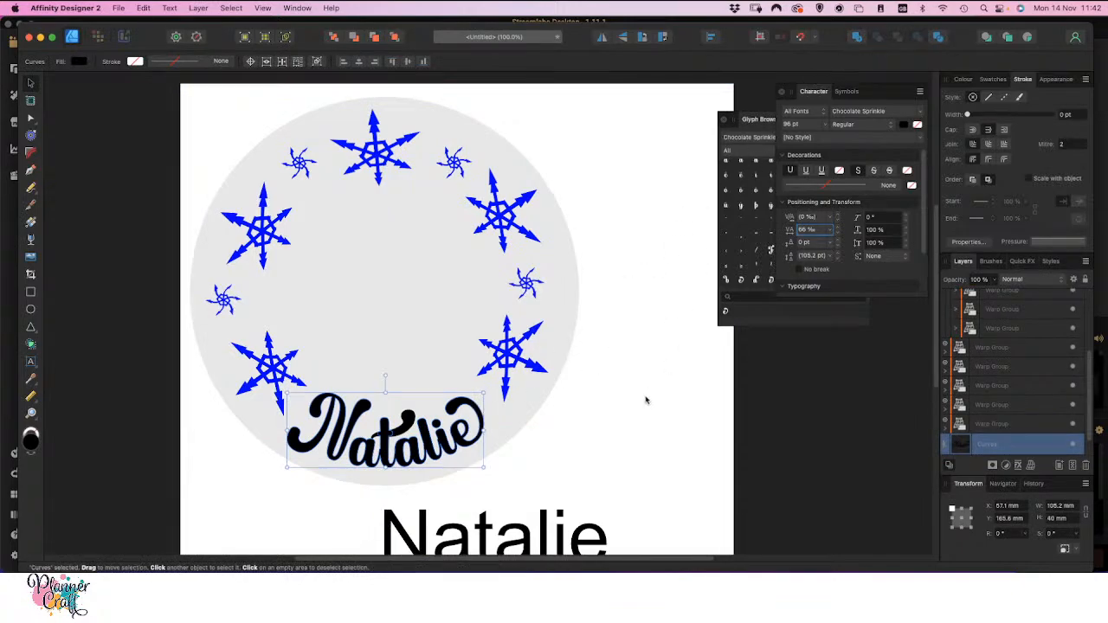
left_click(490, 467)
double_click(412, 433)
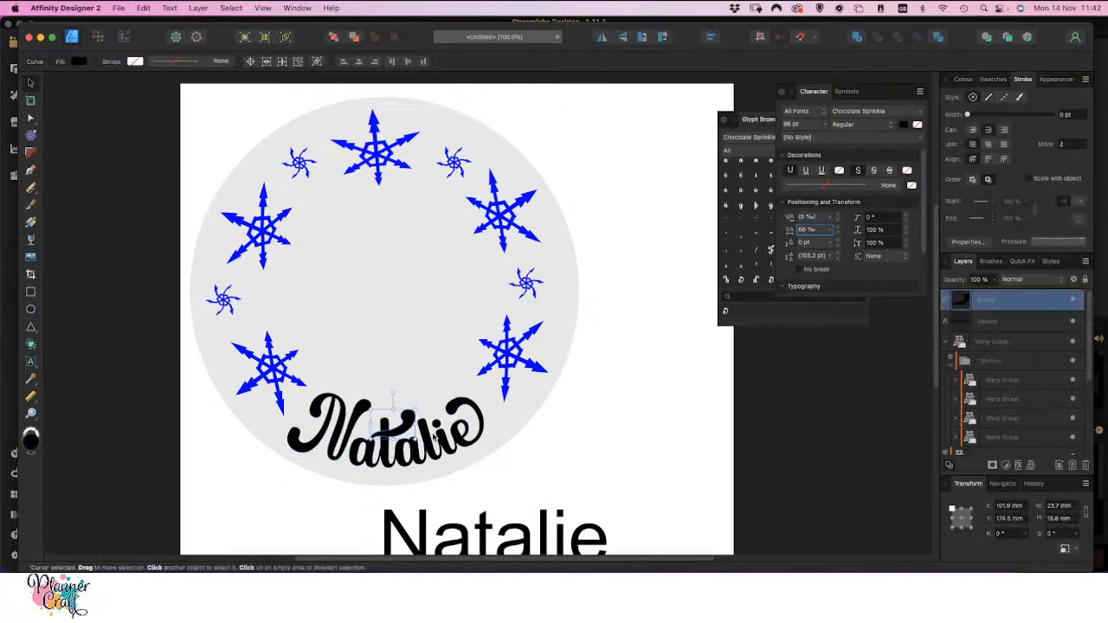
left_click(425, 439, "shift")
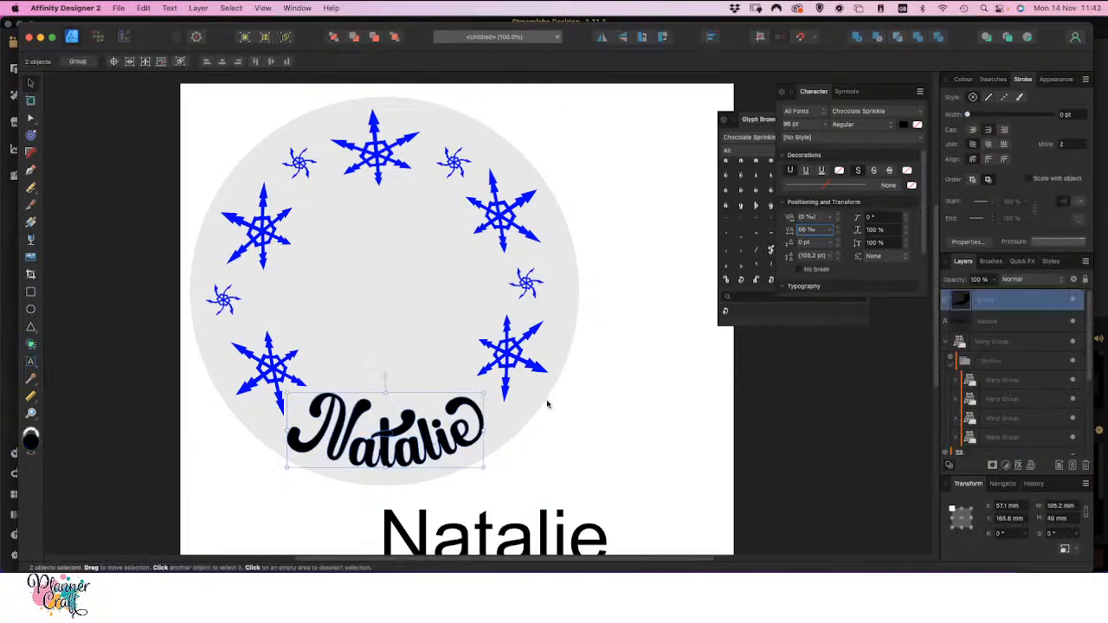
left_click(855, 42)
left_click(609, 473)
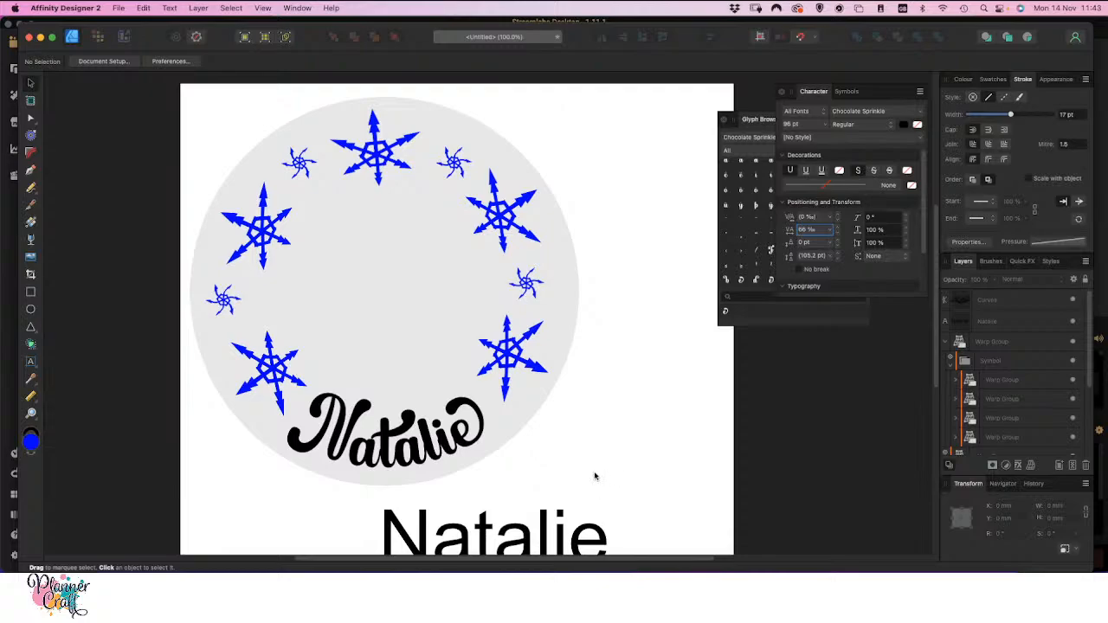
Nudge the merged curved name slightly right and up inside the circle, to X 59.7 mm and Y 160.3 mm
left_click(417, 455)
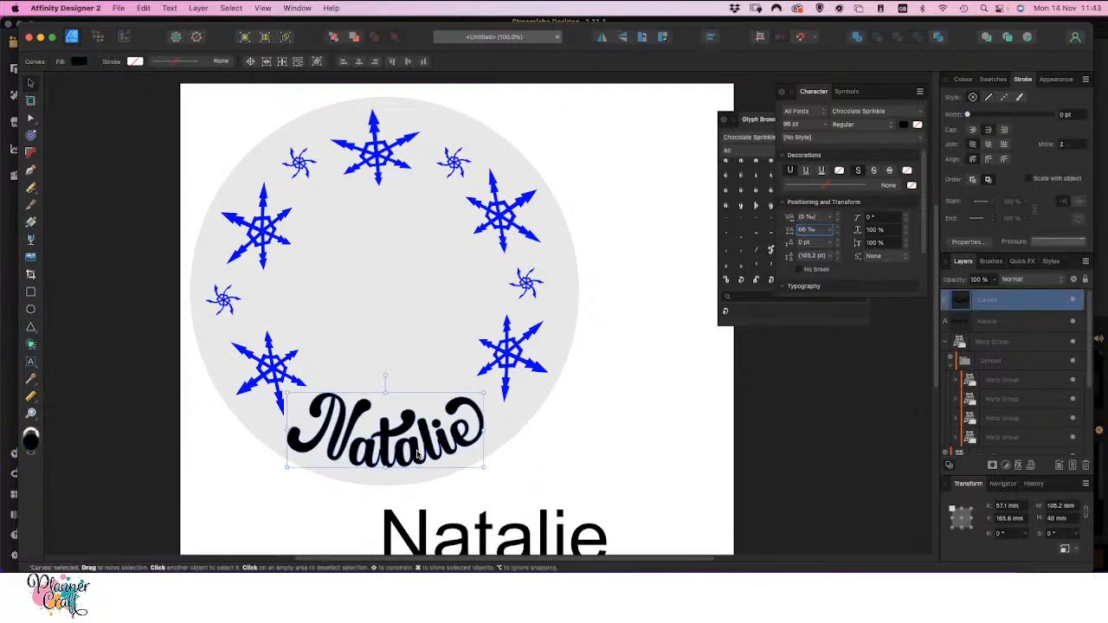
key("shift+Right")
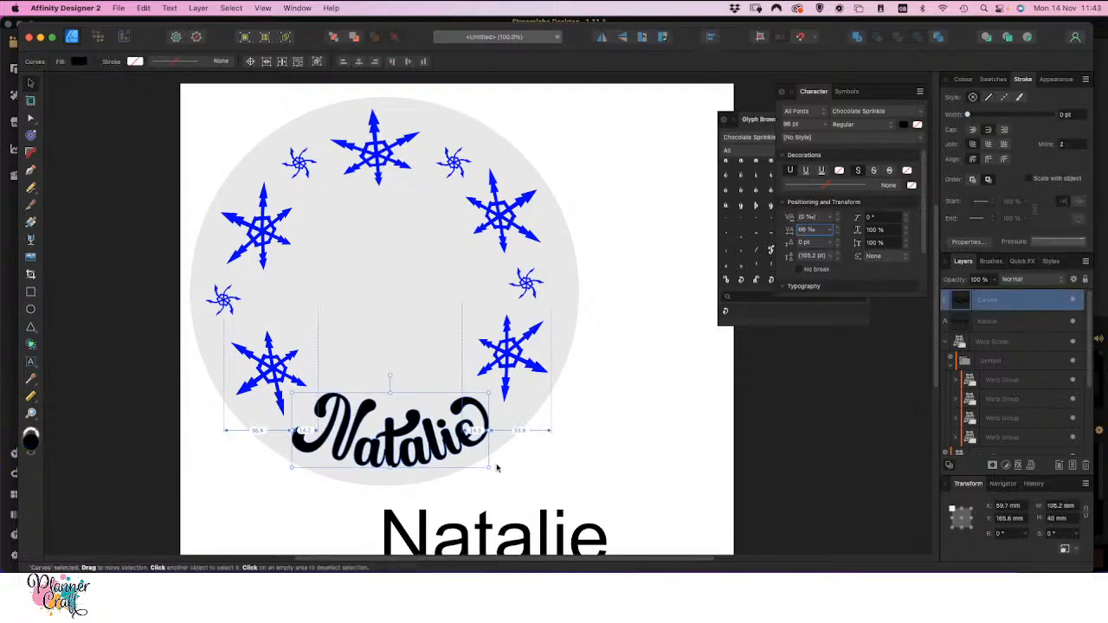
left_click(628, 419)
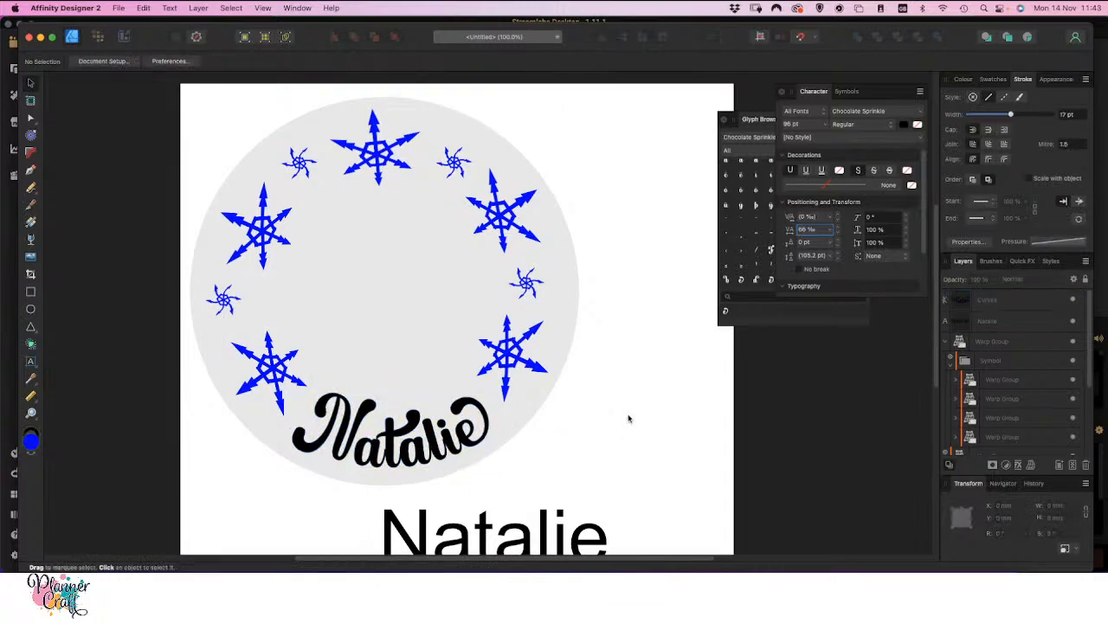
left_click(353, 437)
key("shift+Up")
key("shift+Up")
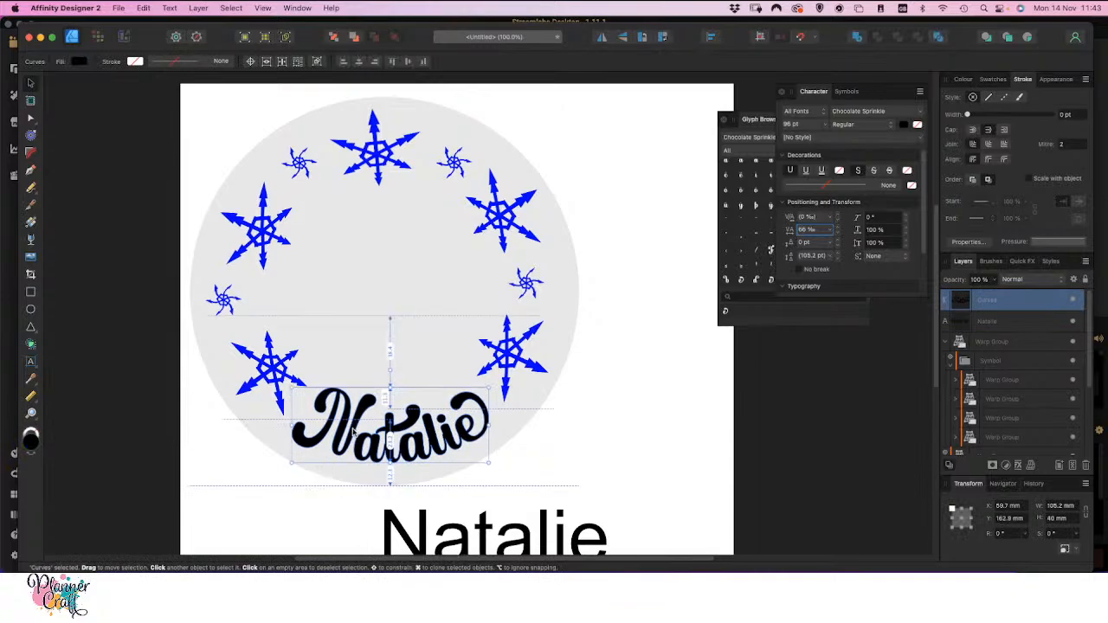
left_click(645, 397)
Delete the spare Arial name text below the circle
scroll(507, 486, "down", 5)
left_click(482, 331)
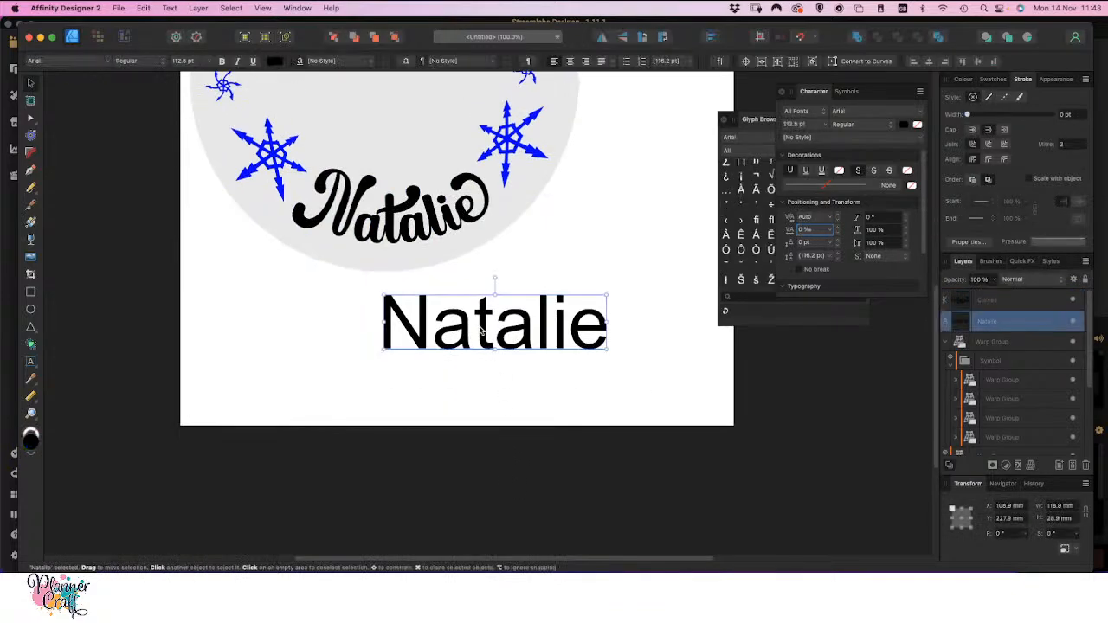
key("Delete")
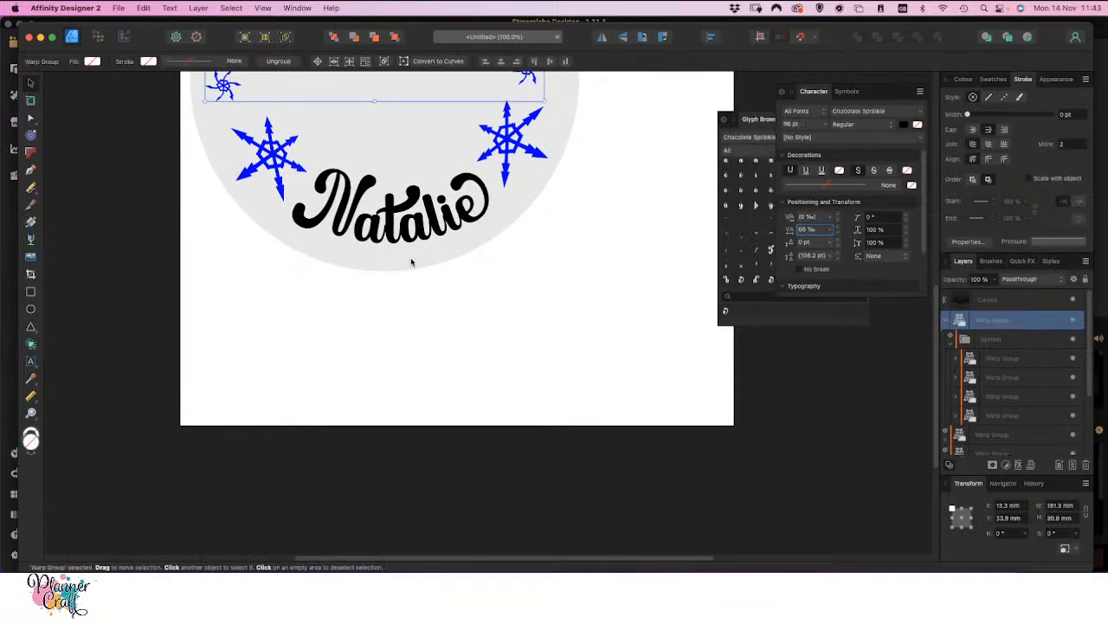
scroll(373, 369, "up", 5)
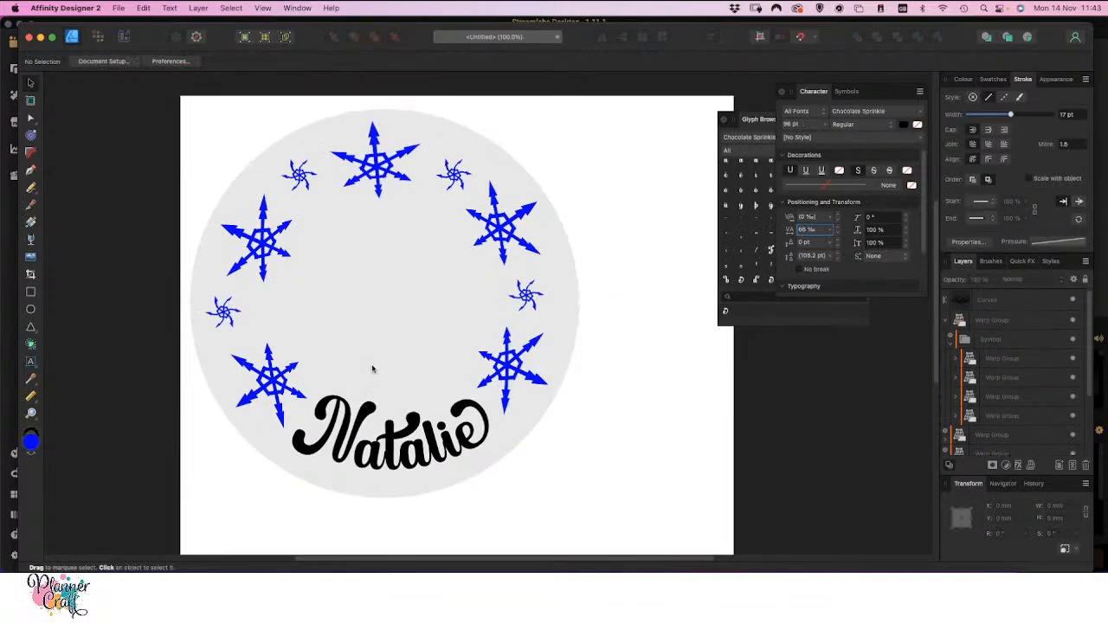
Add the artistic text "Christmas" on the blank page area below the circle
scroll(372, 368, "down", 1)
scroll(386, 494, "down", 2)
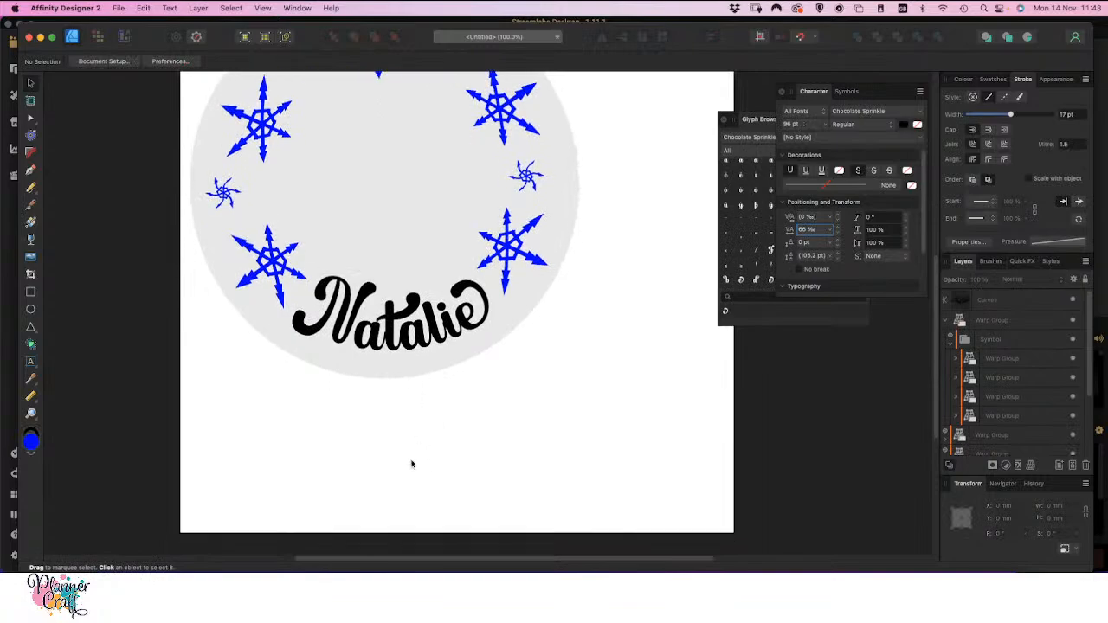
scroll(411, 464, "down", 1)
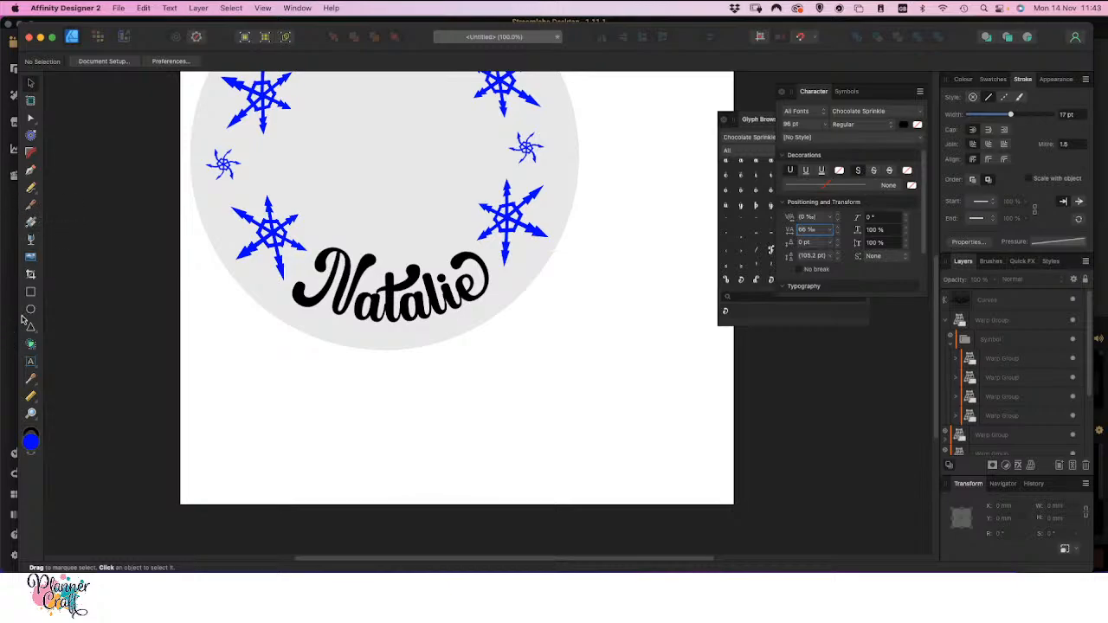
left_click(31, 363)
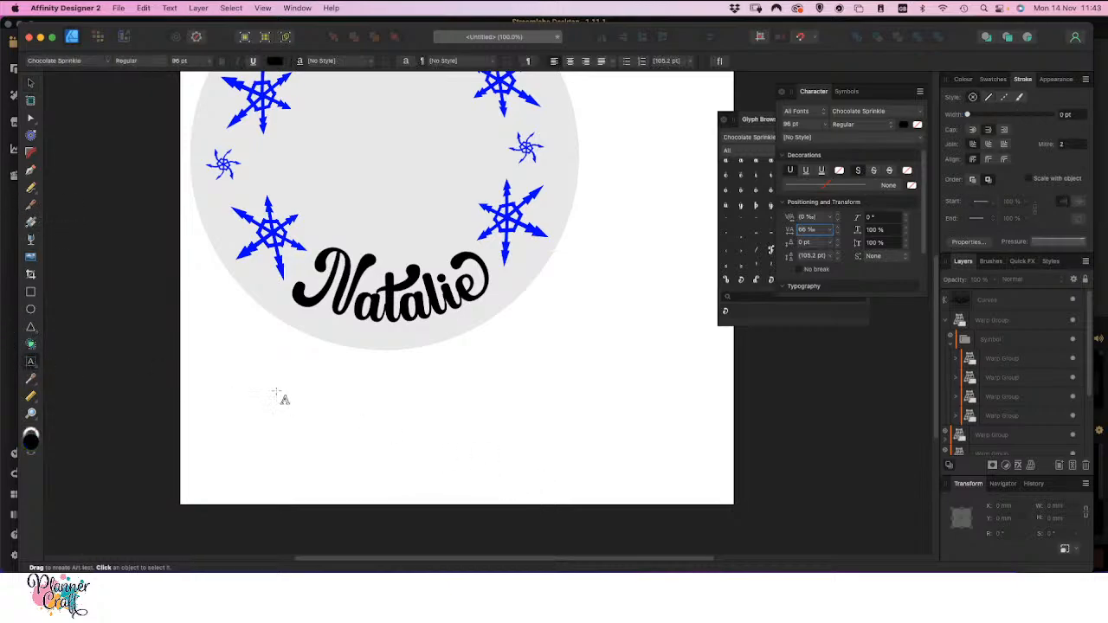
left_click(33, 366)
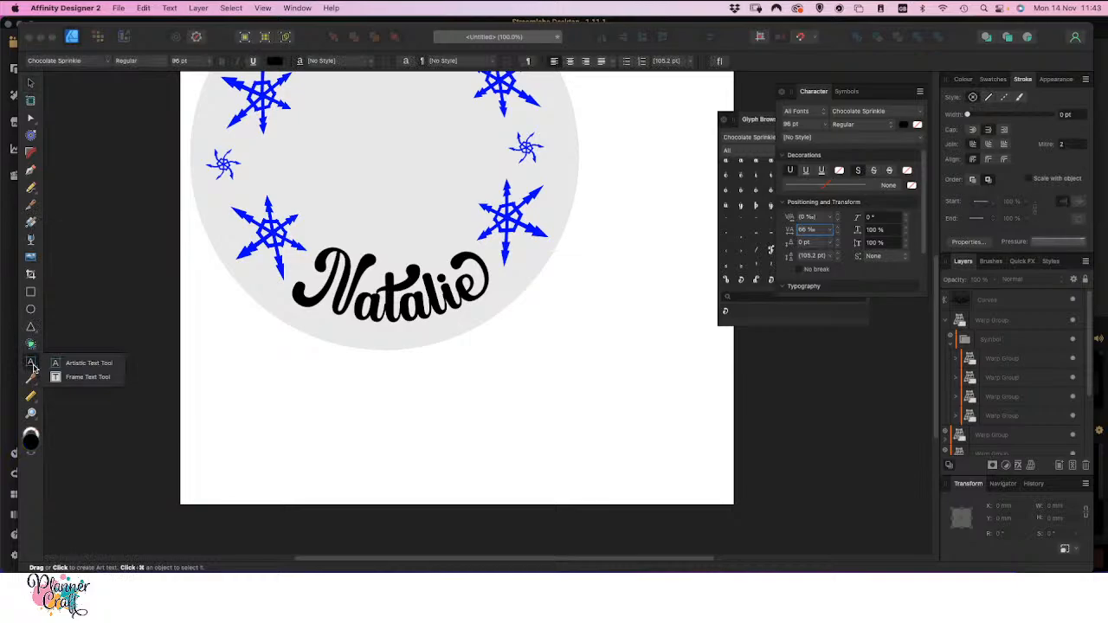
left_click(34, 367)
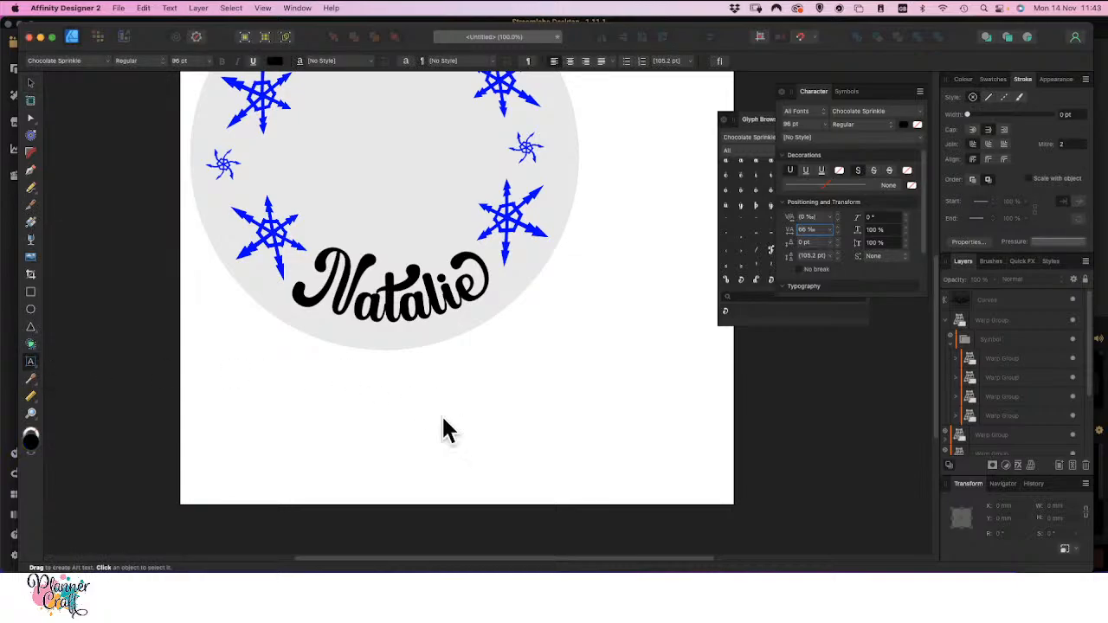
left_click(317, 432)
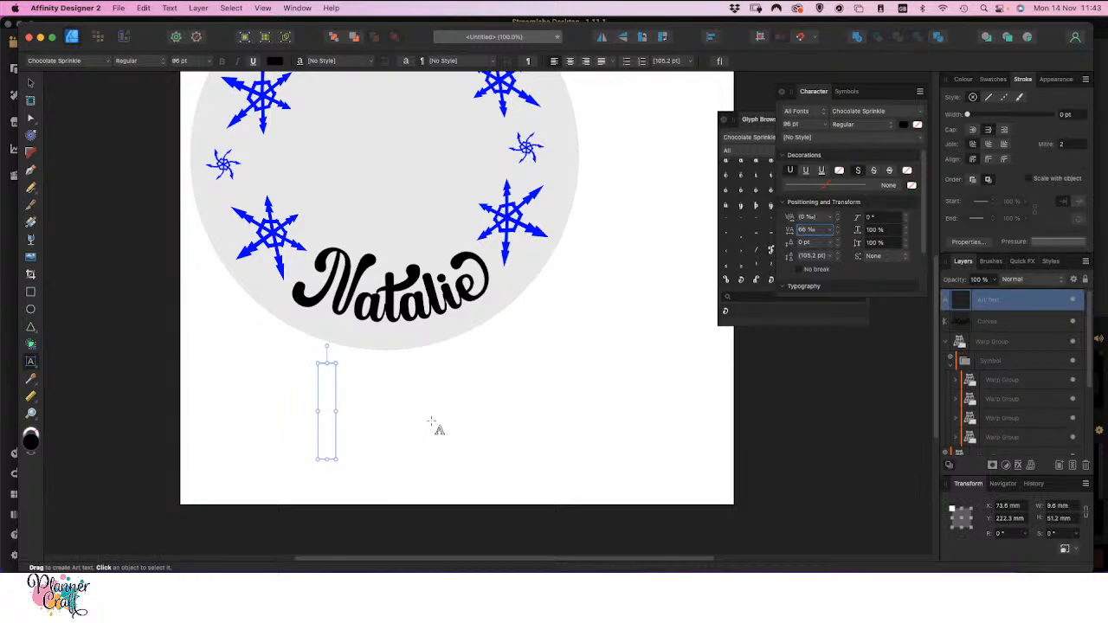
type("Christmas")
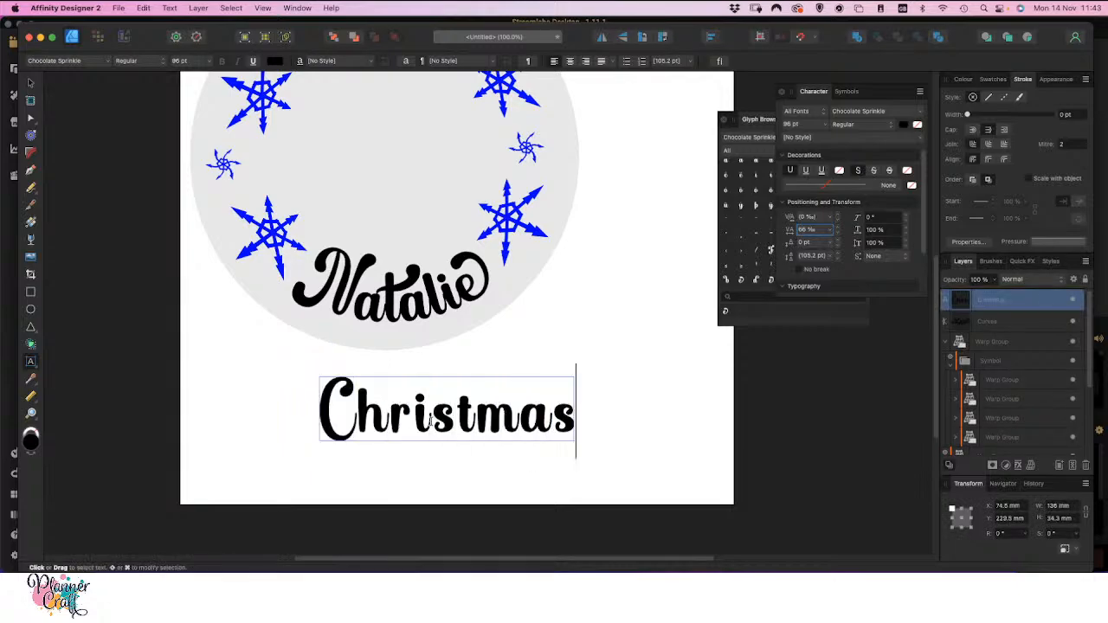
Change the font of the word Christmas to cupcake pastry solid
double_click(441, 417)
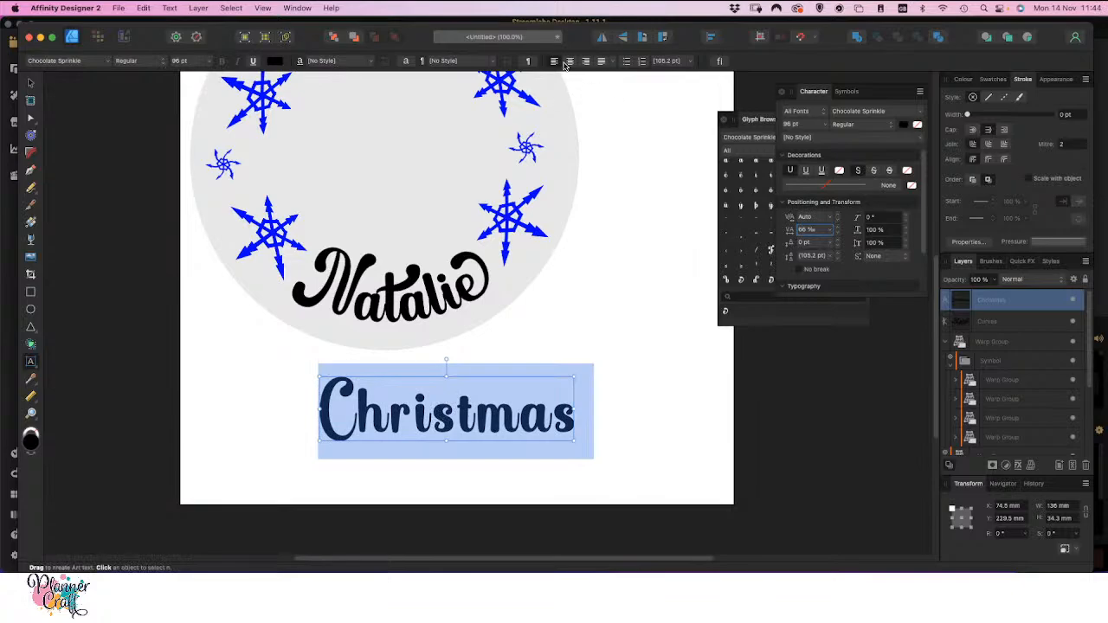
left_click(690, 61)
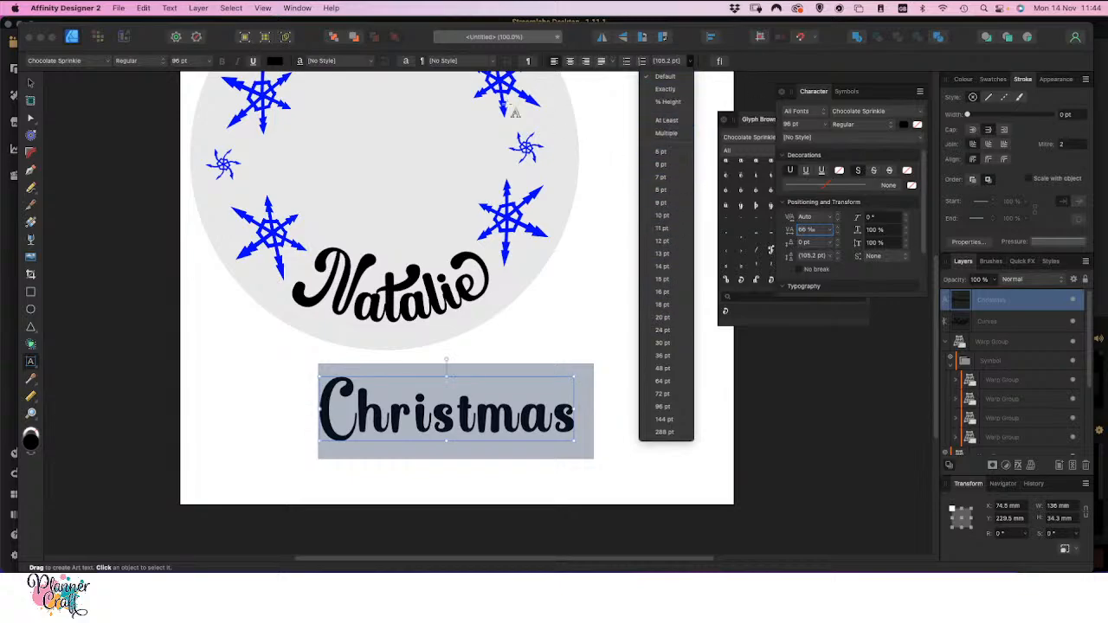
left_click(209, 61)
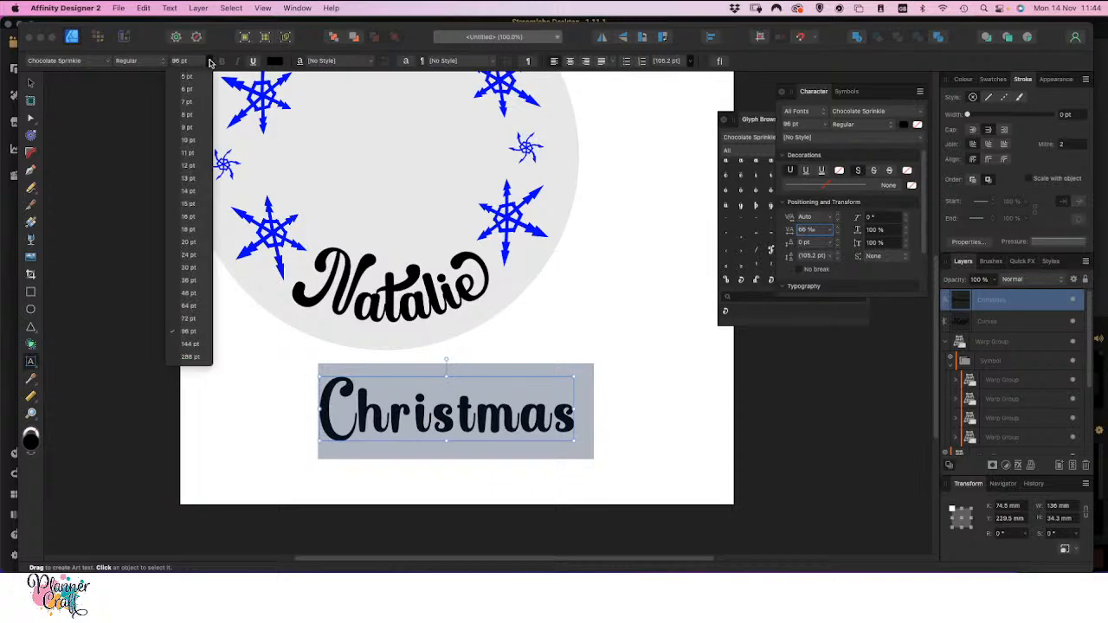
left_click(208, 62)
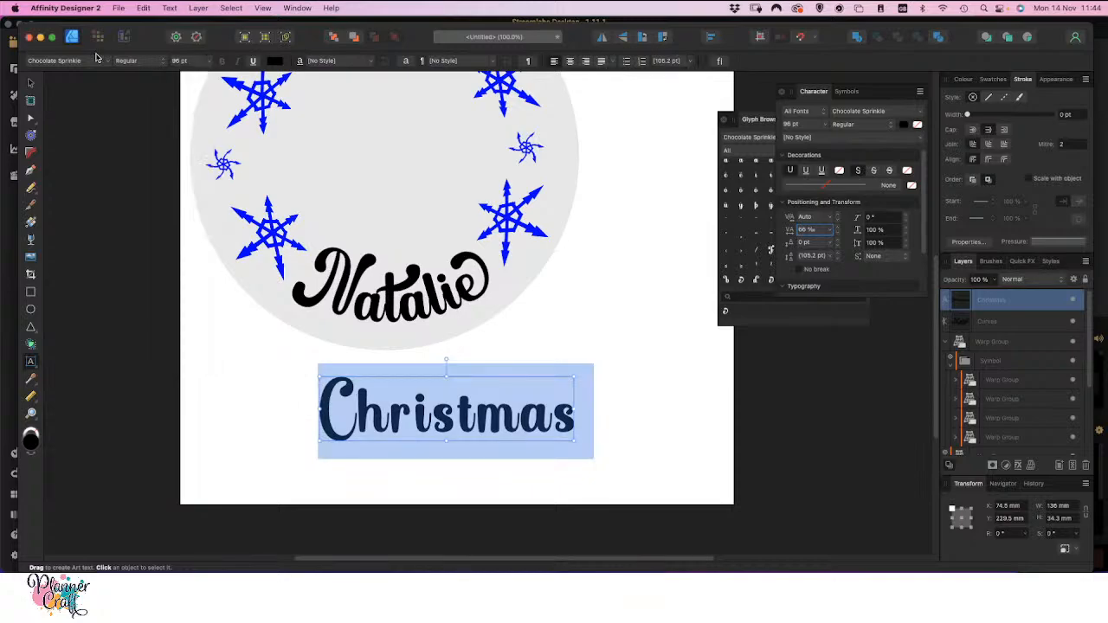
left_click(107, 61)
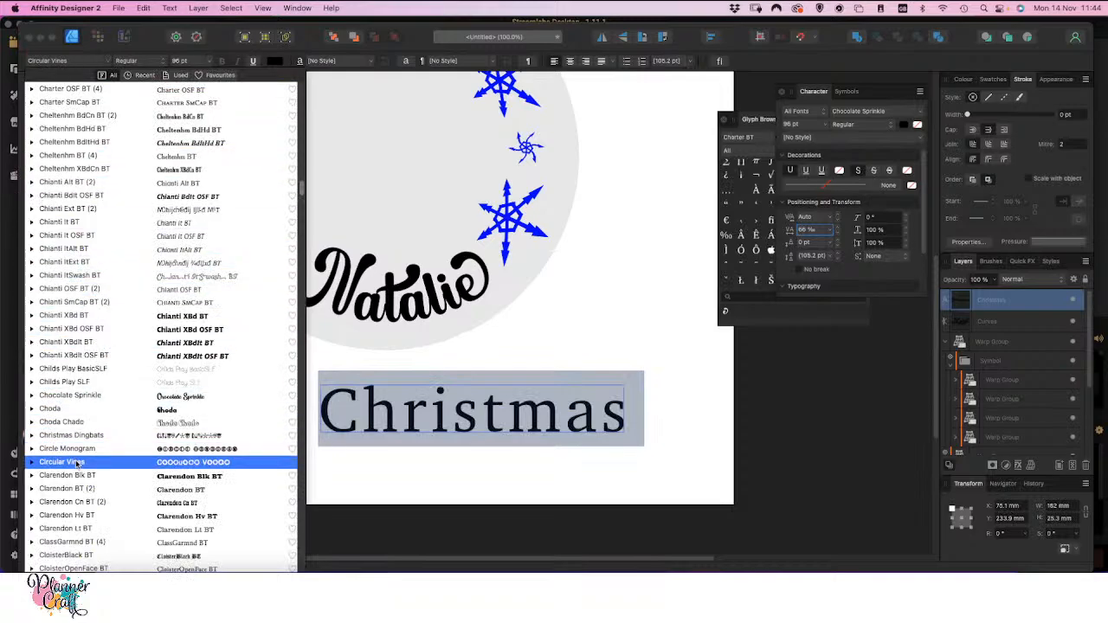
scroll(83, 456, "down", 20)
scroll(83, 456, "up", 4)
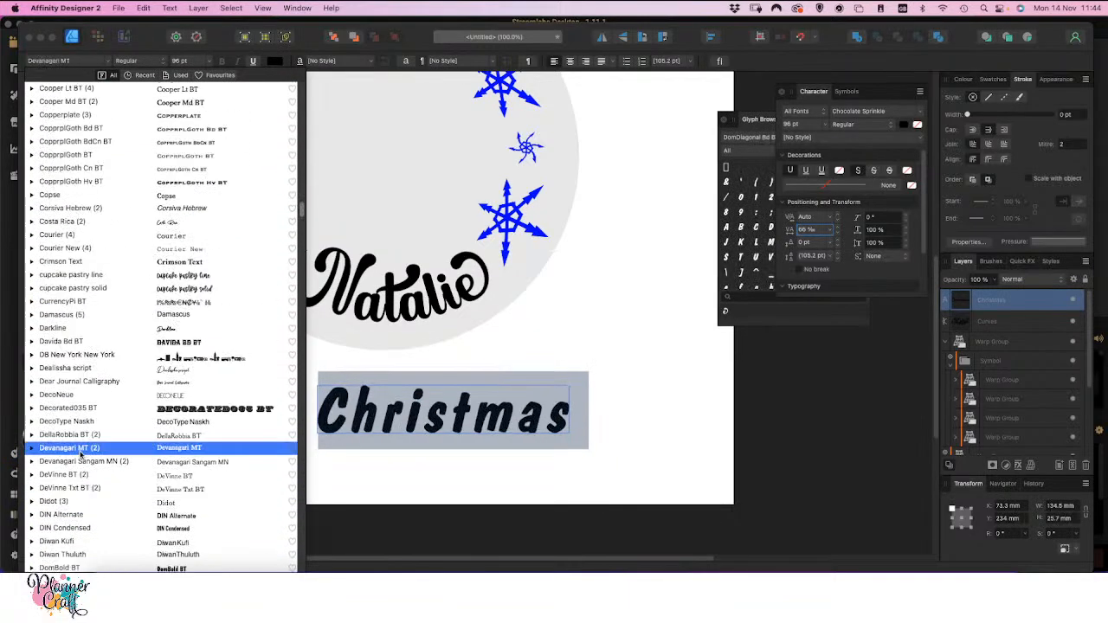
left_click(188, 288)
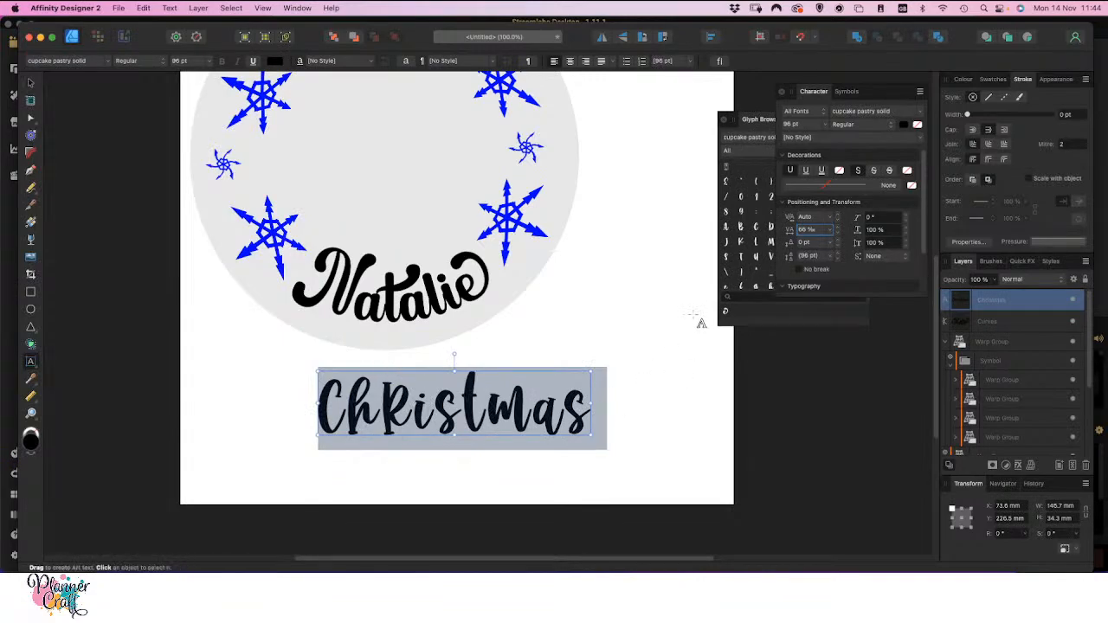
Set the tracking of the word Christmas to 0 ‰
left_click(812, 229)
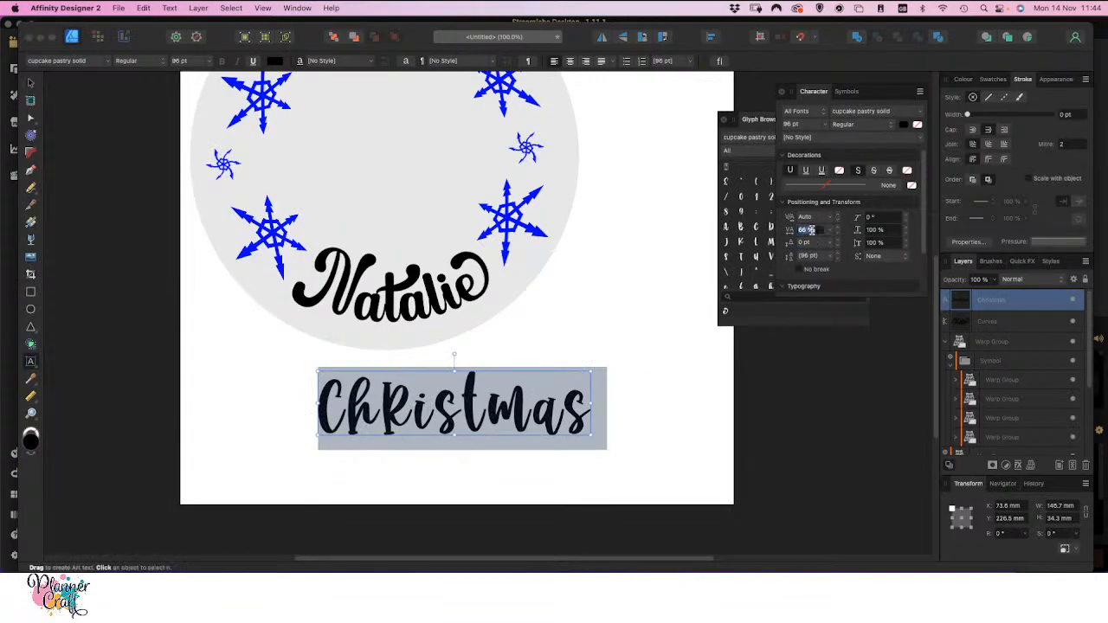
type("0")
key("Return")
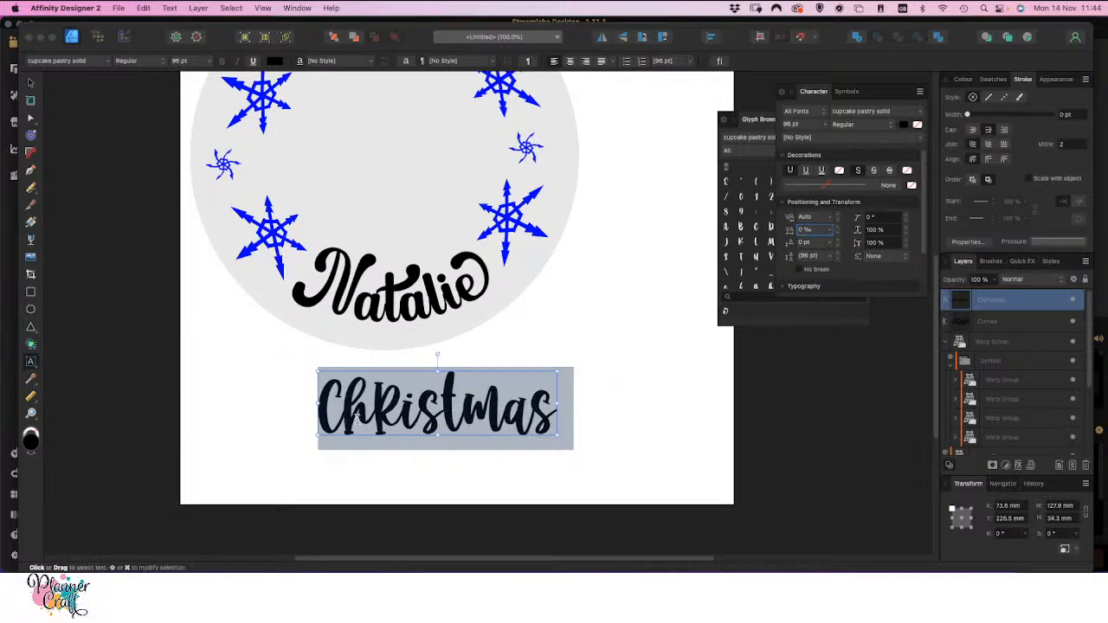
Apply a Quad warp to the word Christmas and arch its upper and lower edges upward
left_click(1031, 465)
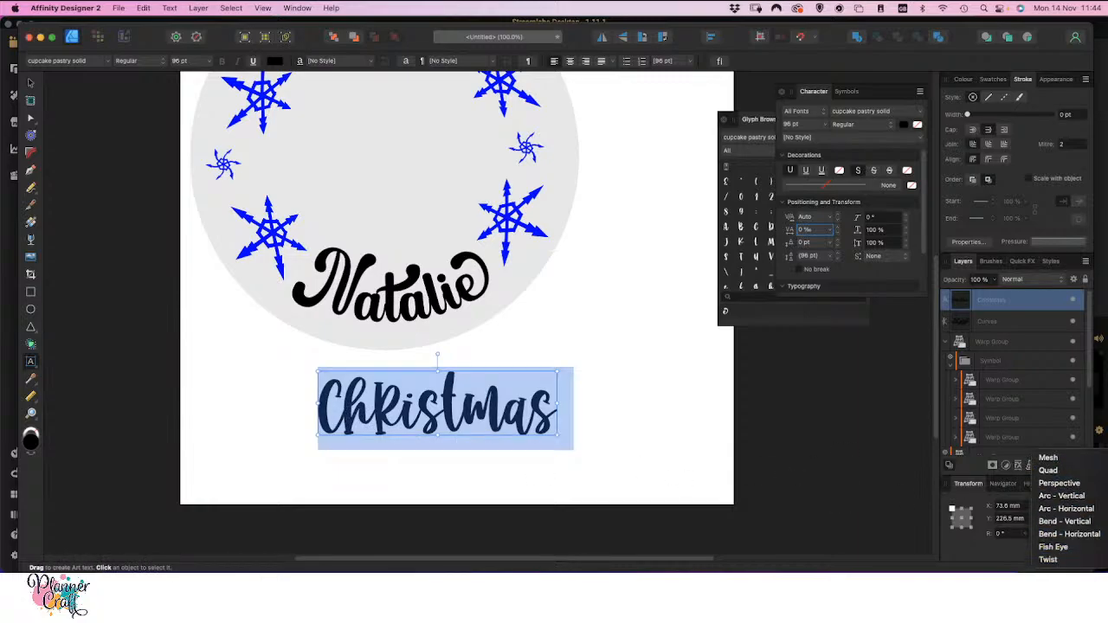
left_click(1053, 471)
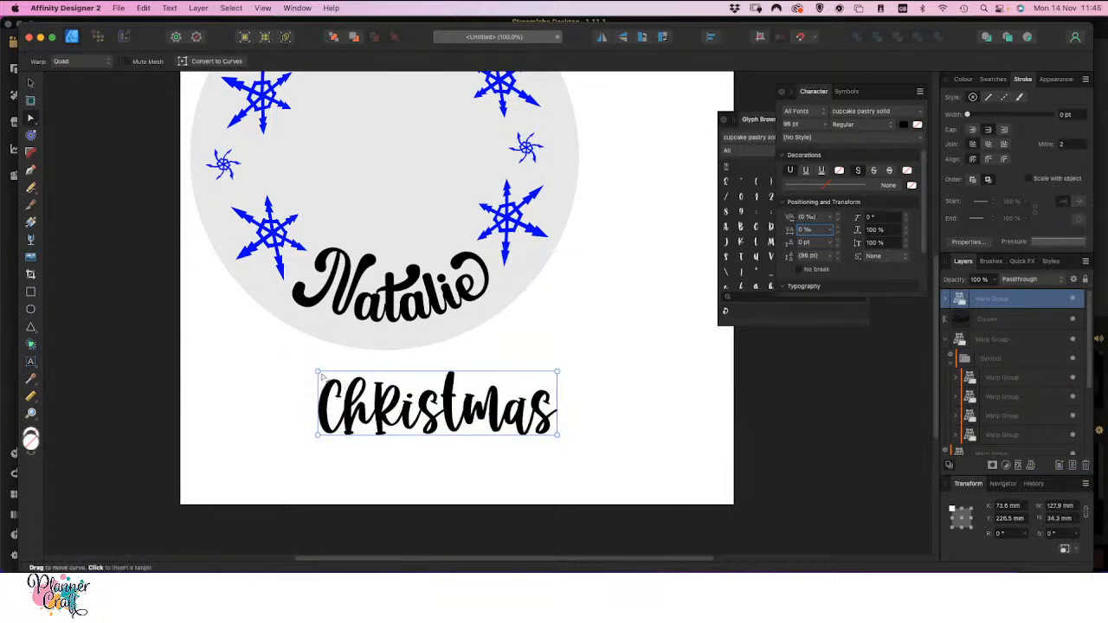
mouse_move(318, 372)
left_mouse_down()
mouse_move(329, 382)
mouse_move(258, 392)
mouse_move(318, 375)
left_mouse_up()
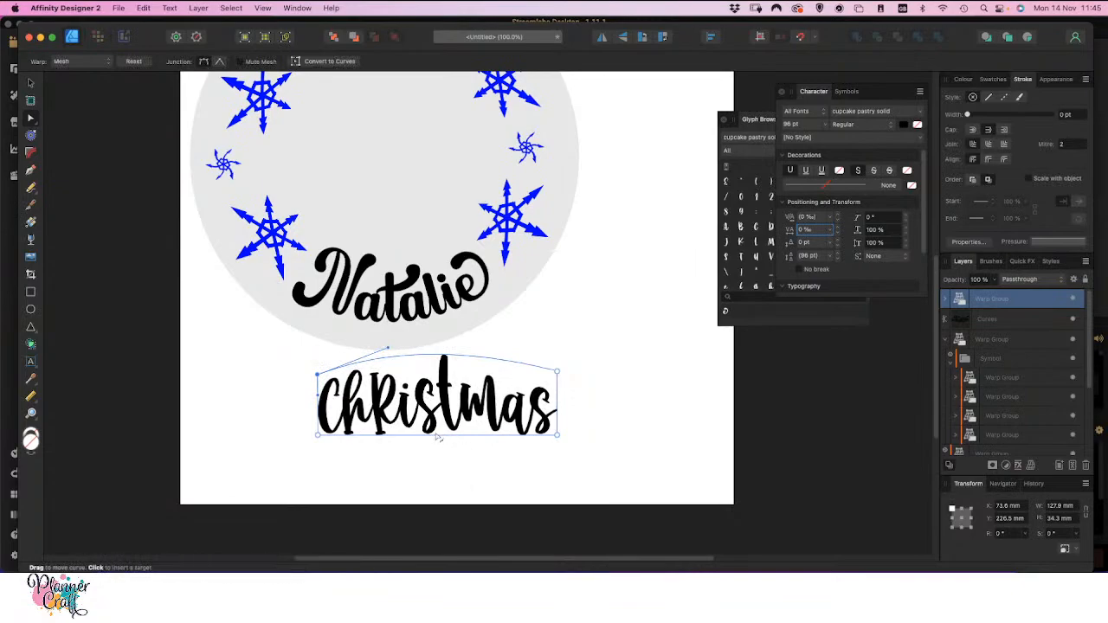
left_click_drag(433, 422, 405, 419)
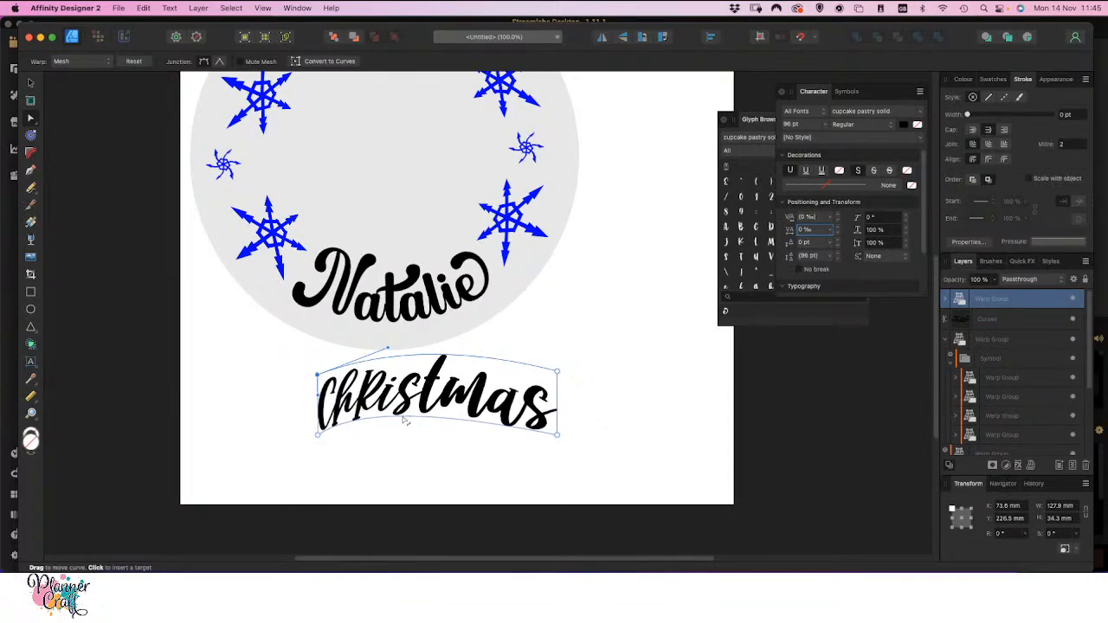
Insert mesh divisions through the first s and between the m and a, lowering the second one's upper and lower nodes to form a wave
double_click(423, 355)
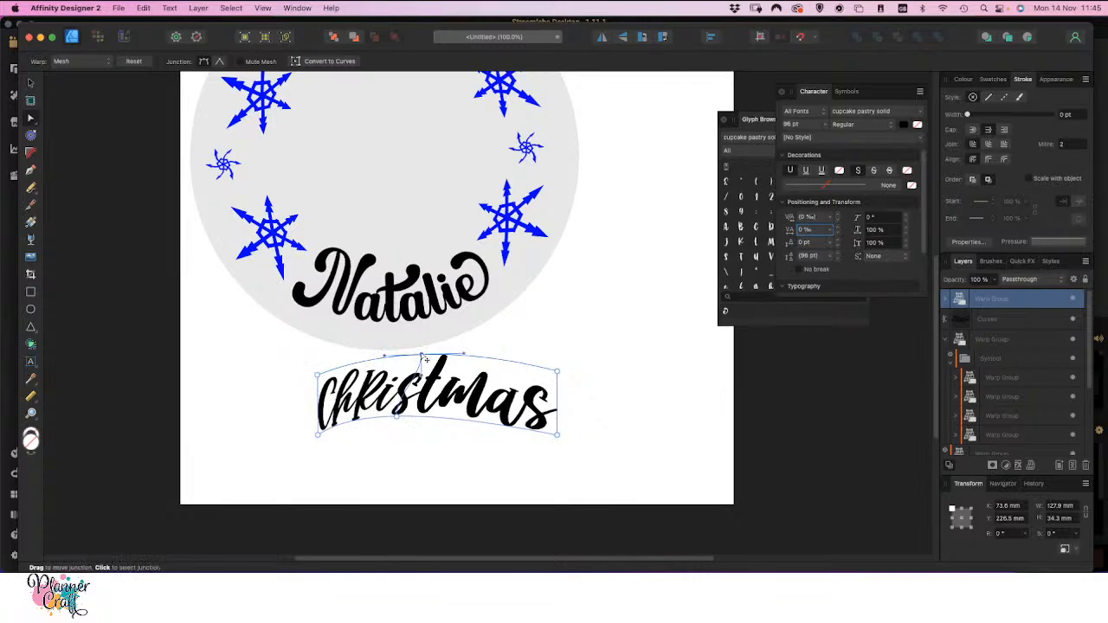
left_click_drag(425, 360, 398, 365)
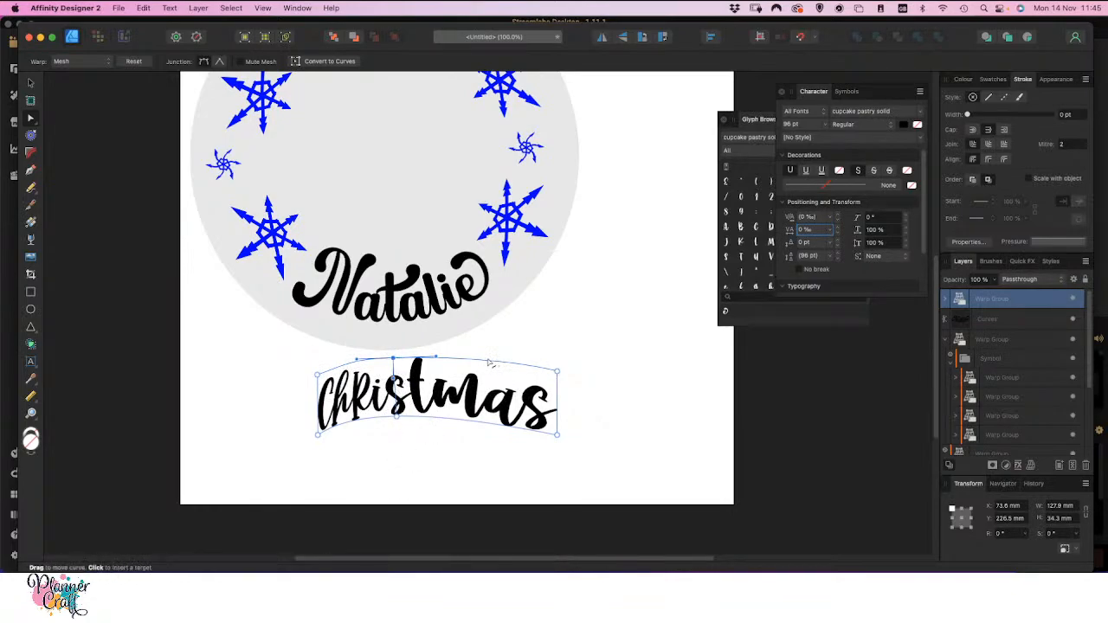
left_click_drag(487, 364, 486, 382)
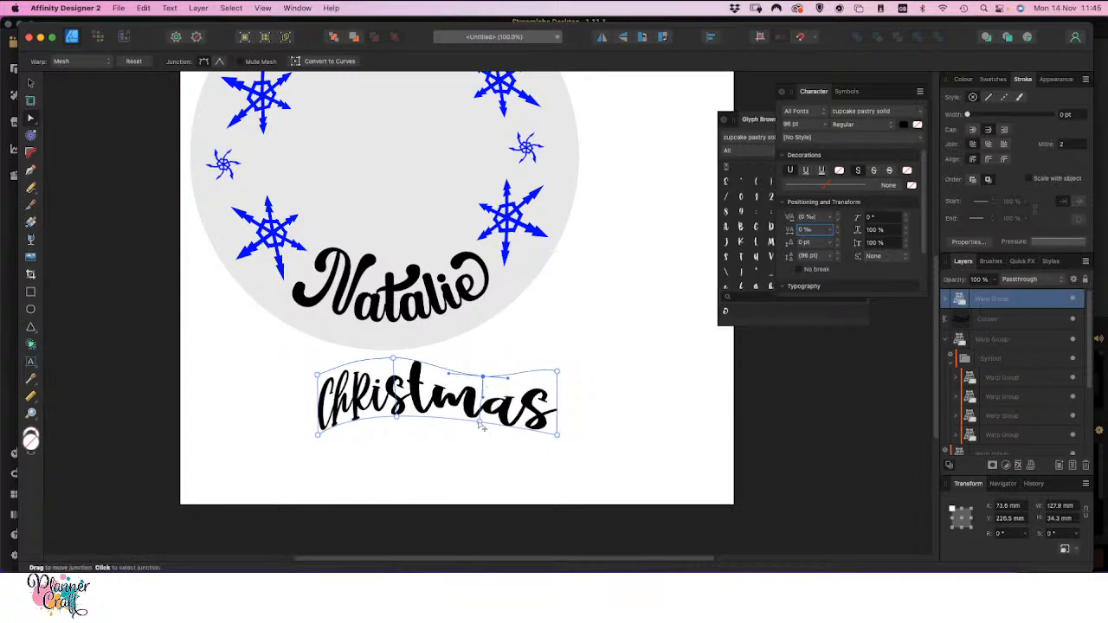
mouse_move(482, 424)
left_mouse_down()
mouse_move(481, 448)
mouse_move(483, 439)
left_mouse_up()
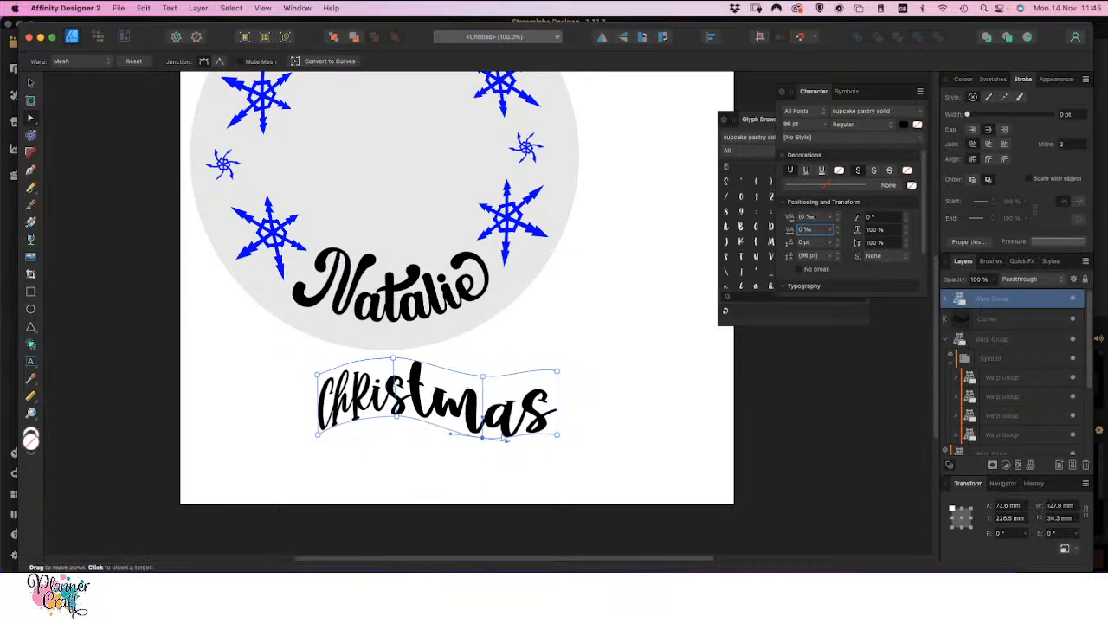
Raise the warp mesh's two corners beside the final s and stretch the two corners beside the C outward
left_click_drag(556, 437, 535, 431)
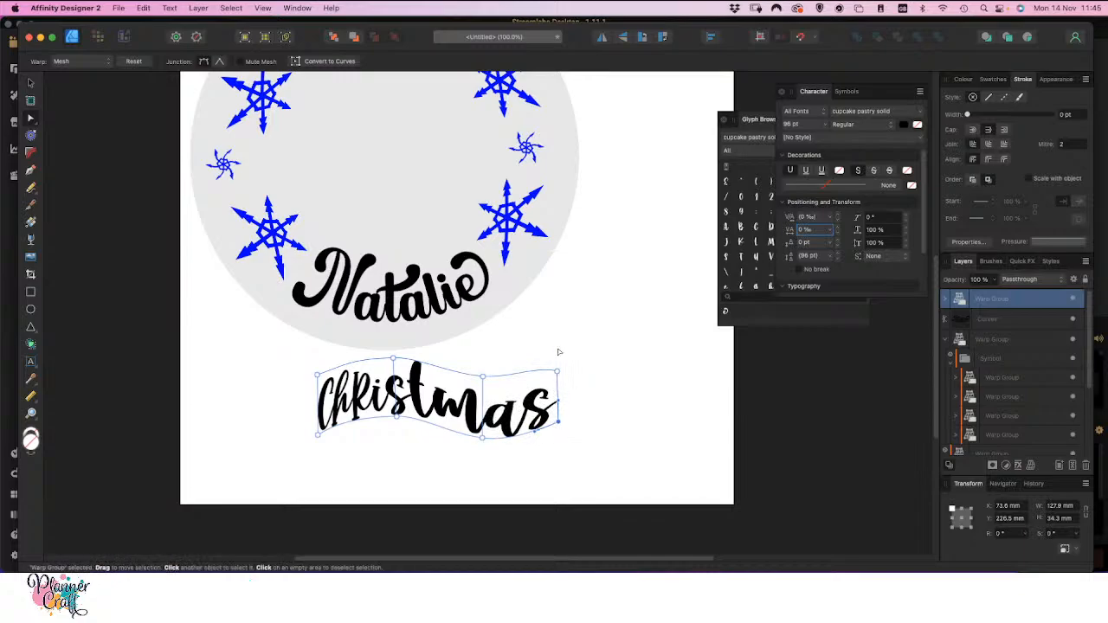
mouse_move(556, 371)
left_mouse_down()
mouse_move(555, 358)
mouse_move(537, 367)
left_mouse_up()
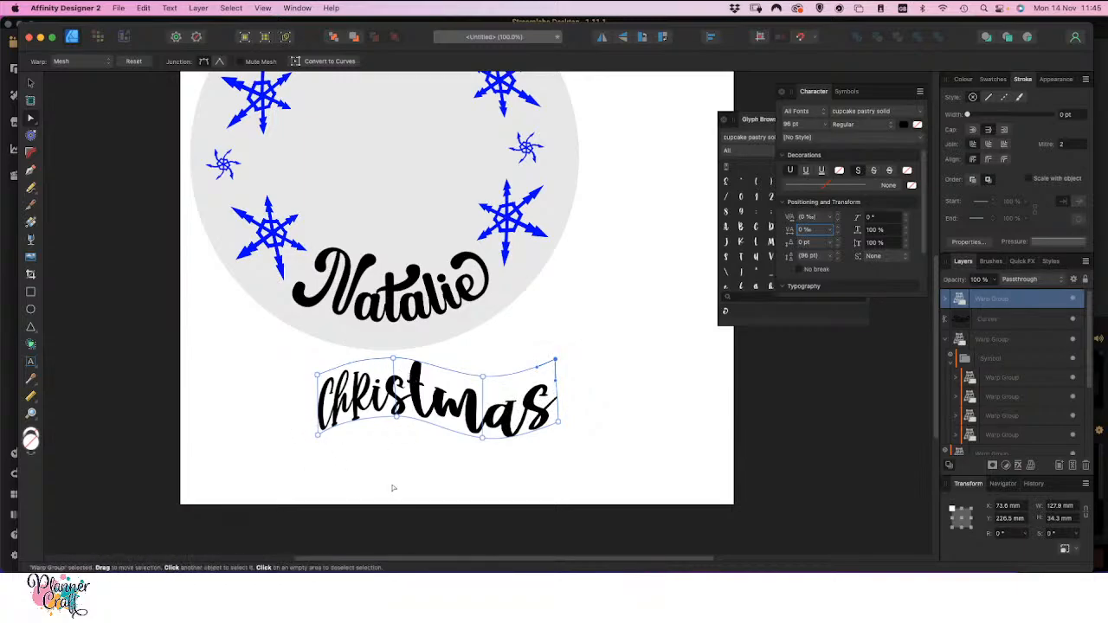
left_click_drag(318, 437, 305, 442)
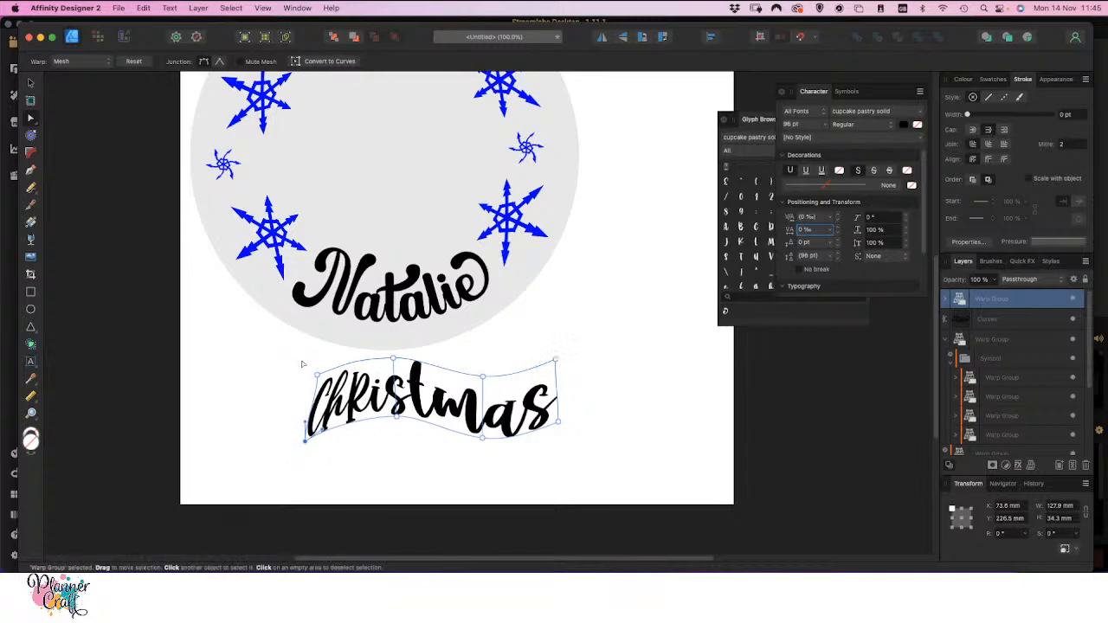
left_click_drag(317, 375, 297, 377)
left_click_drag(299, 445, 290, 442)
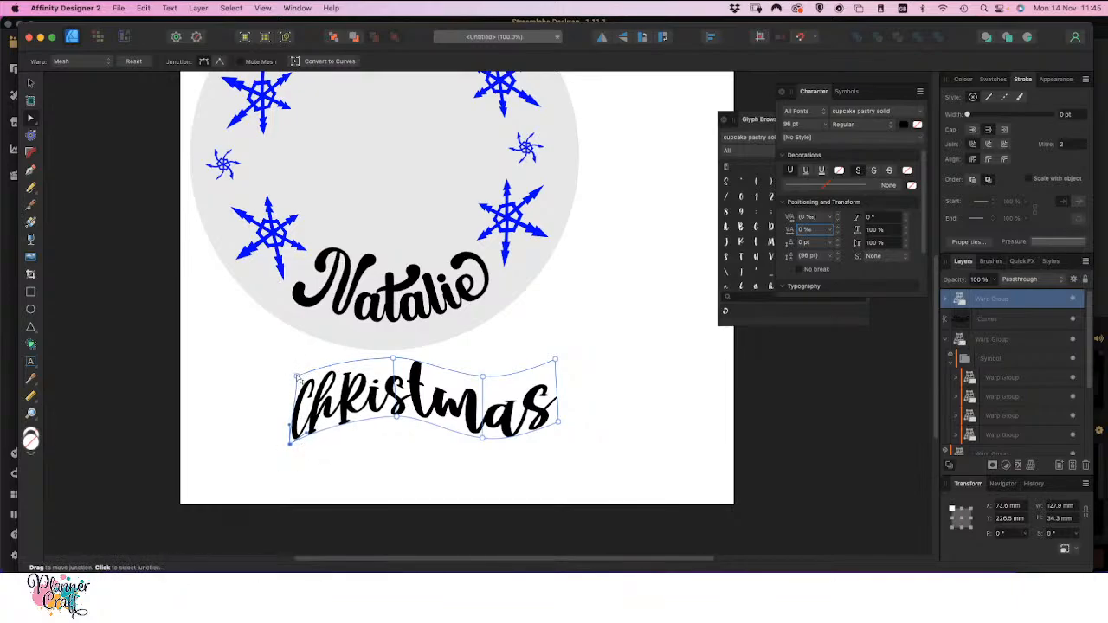
left_click_drag(297, 377, 287, 378)
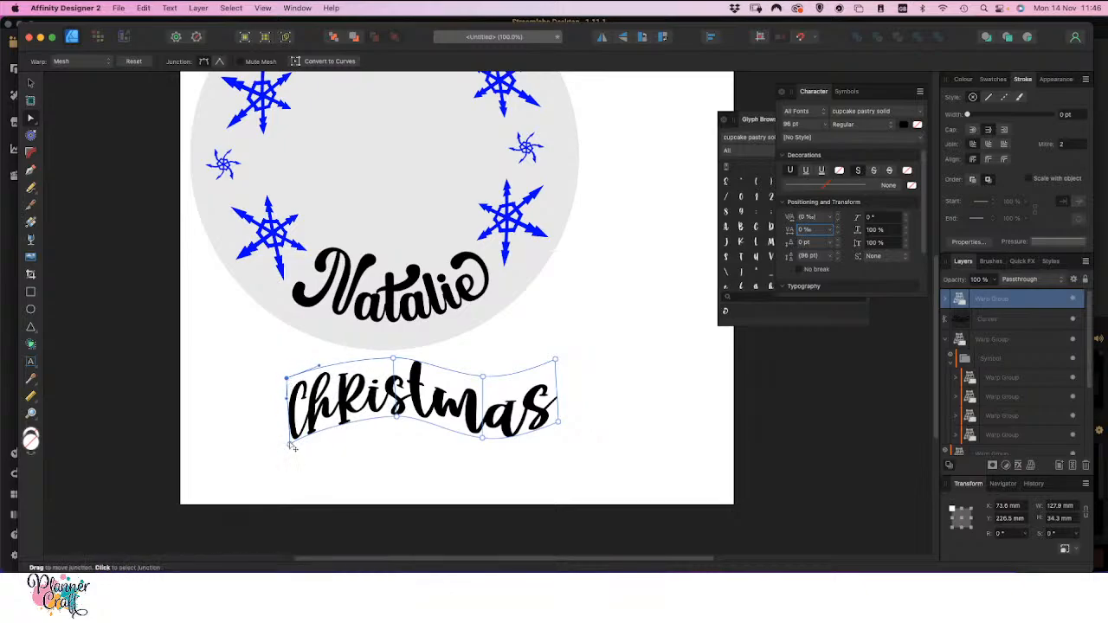
left_click_drag(289, 444, 286, 443)
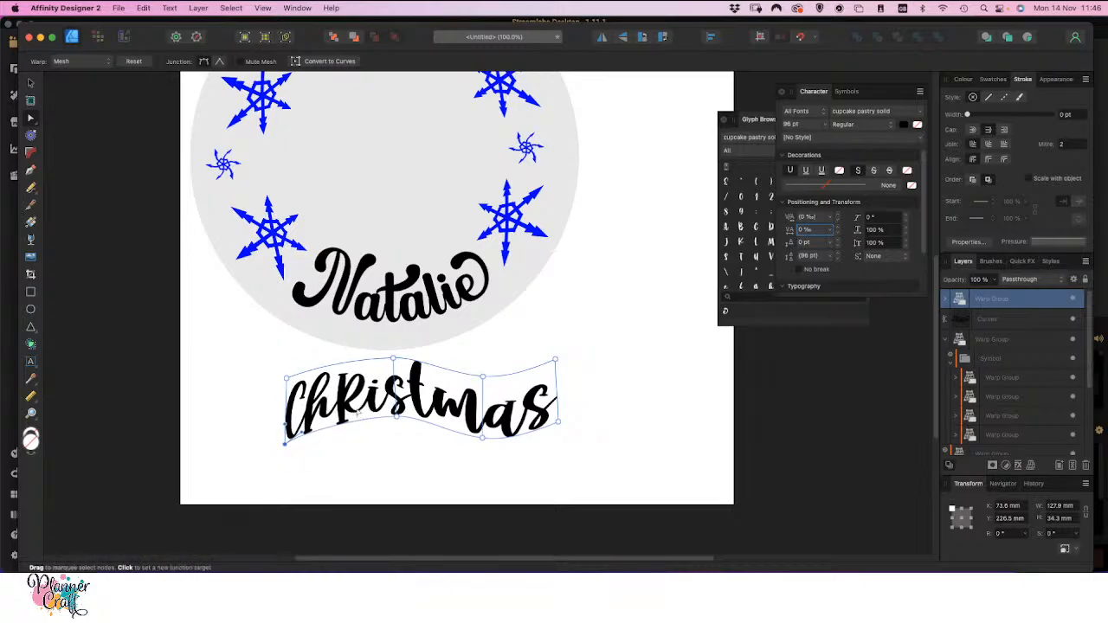
Insert a mesh division through the h of Christmas and shift the two corners beside the C slightly outward and up
left_click(331, 367)
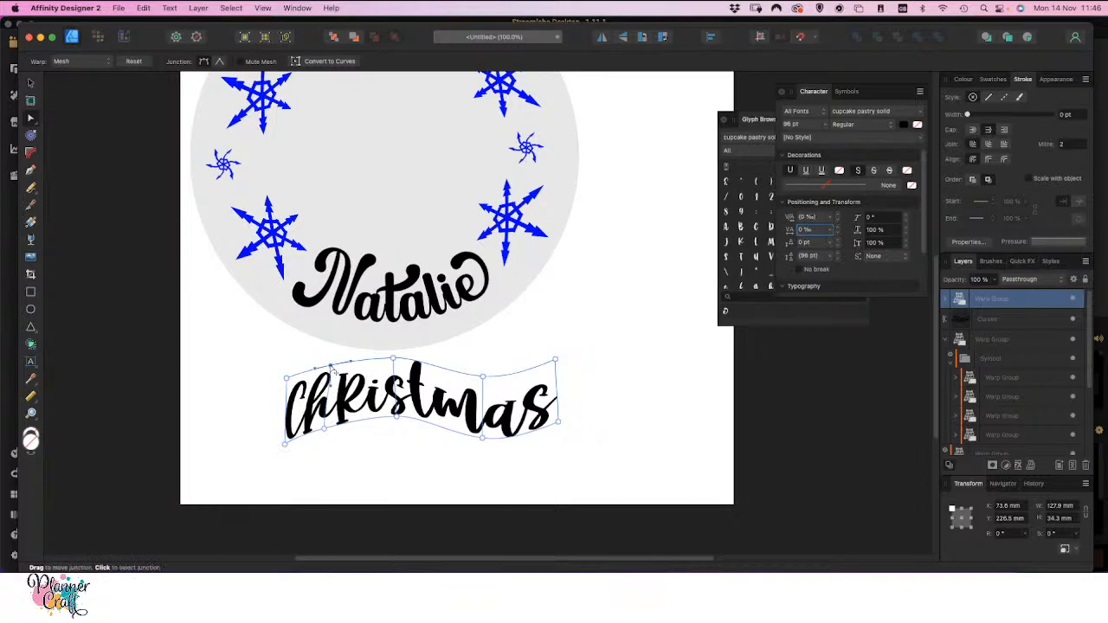
left_click_drag(324, 430, 328, 431)
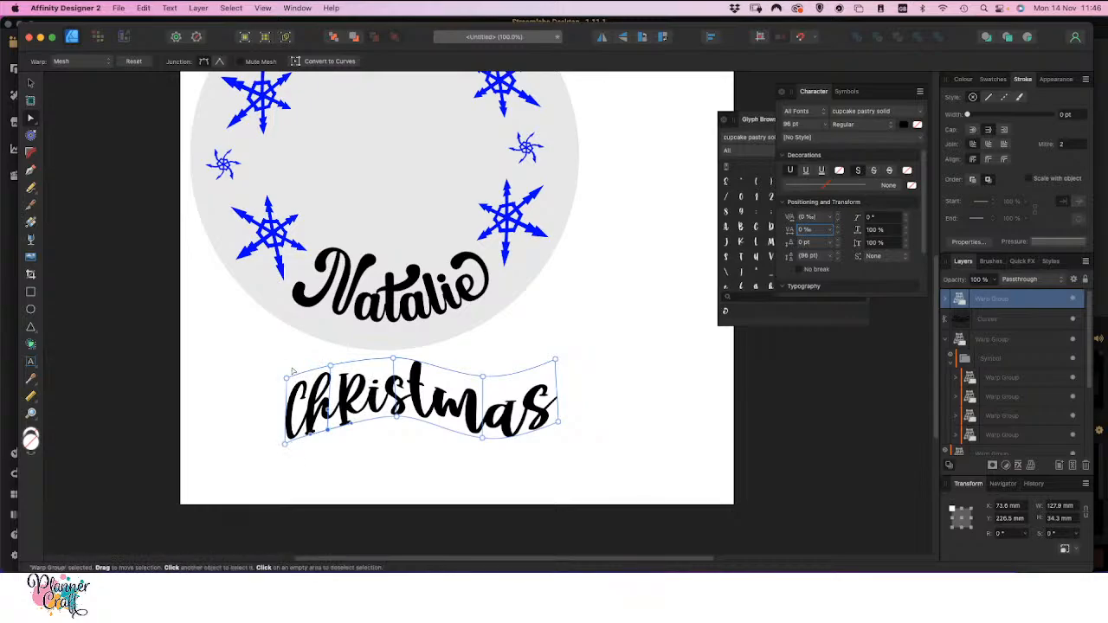
left_click_drag(284, 377, 278, 368)
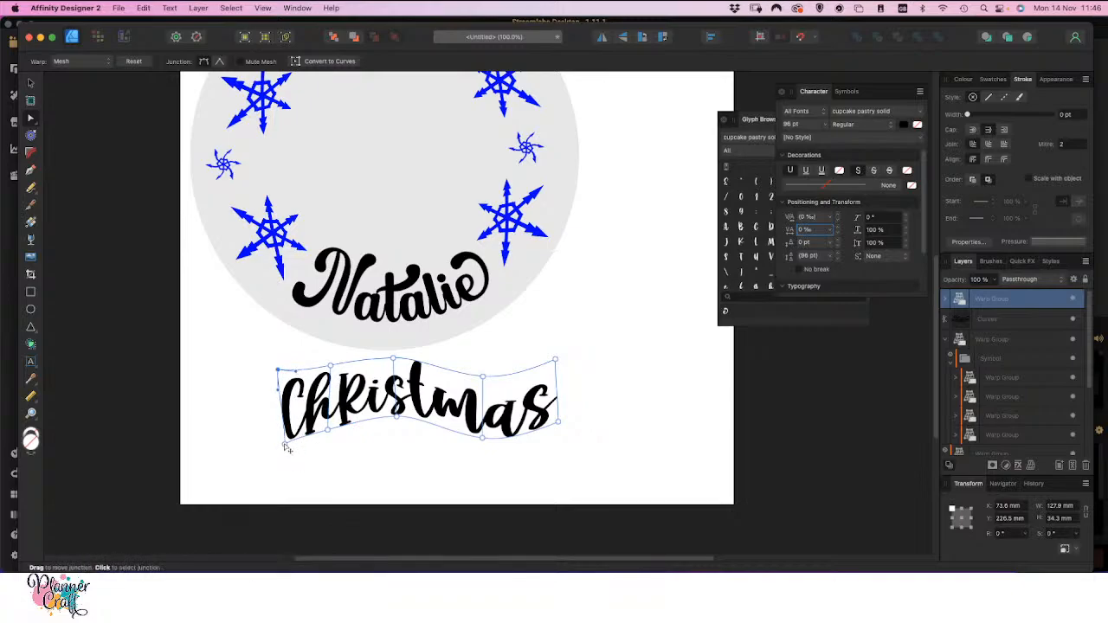
left_click_drag(283, 445, 278, 438)
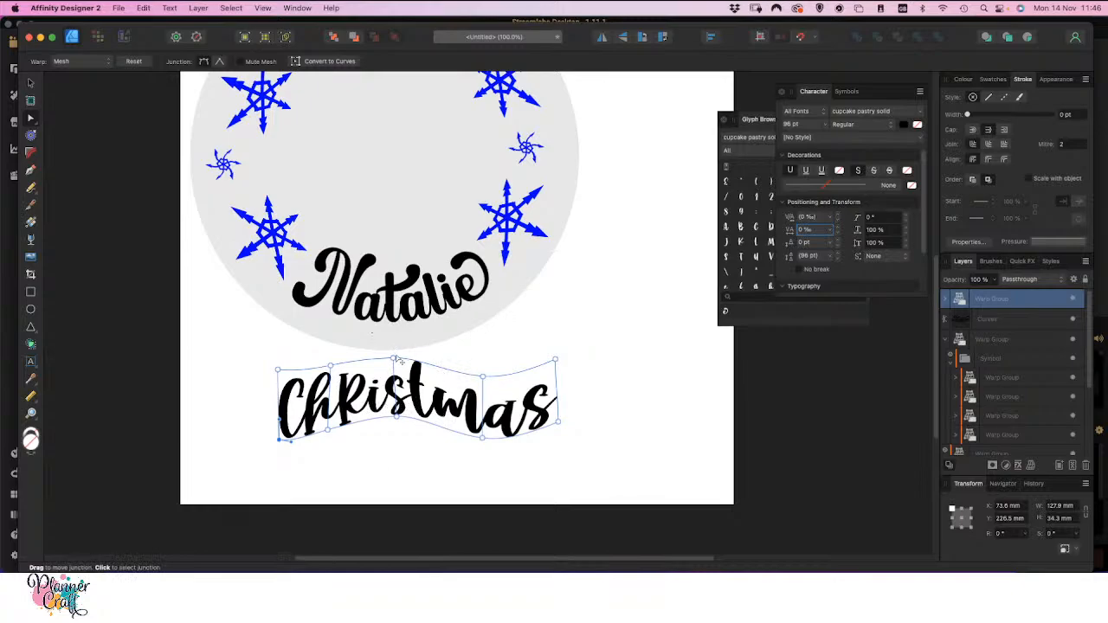
Raise the upper mesh nodes above the first s and final s, lower the one above the ma, and stretch the upper C corner outward
left_click_drag(394, 358, 400, 343)
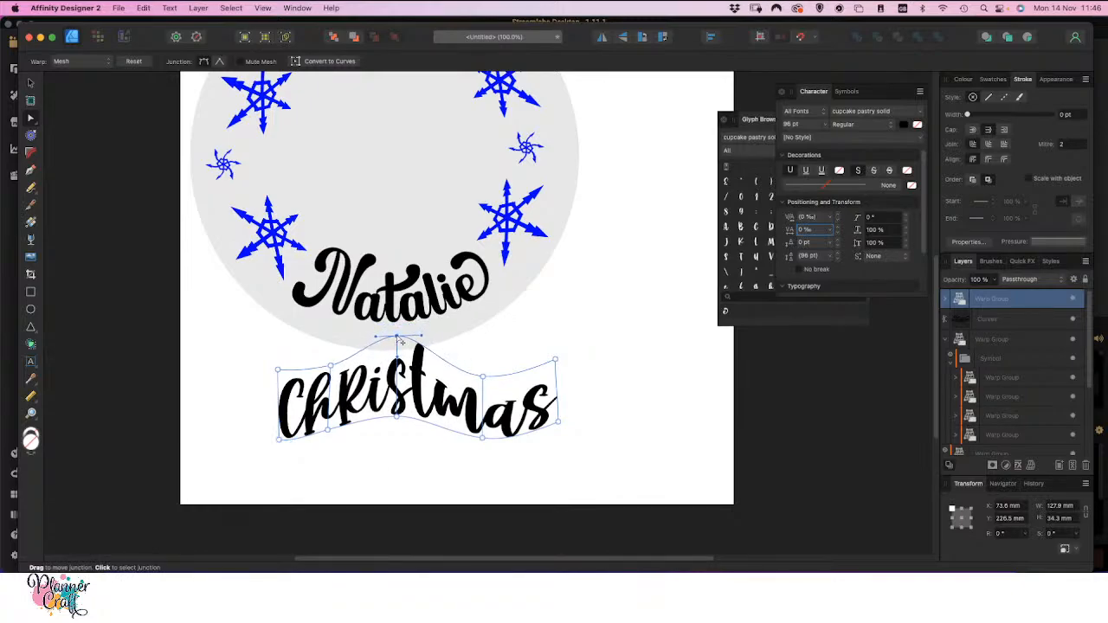
left_click_drag(486, 383, 483, 391)
left_click_drag(560, 364, 563, 335)
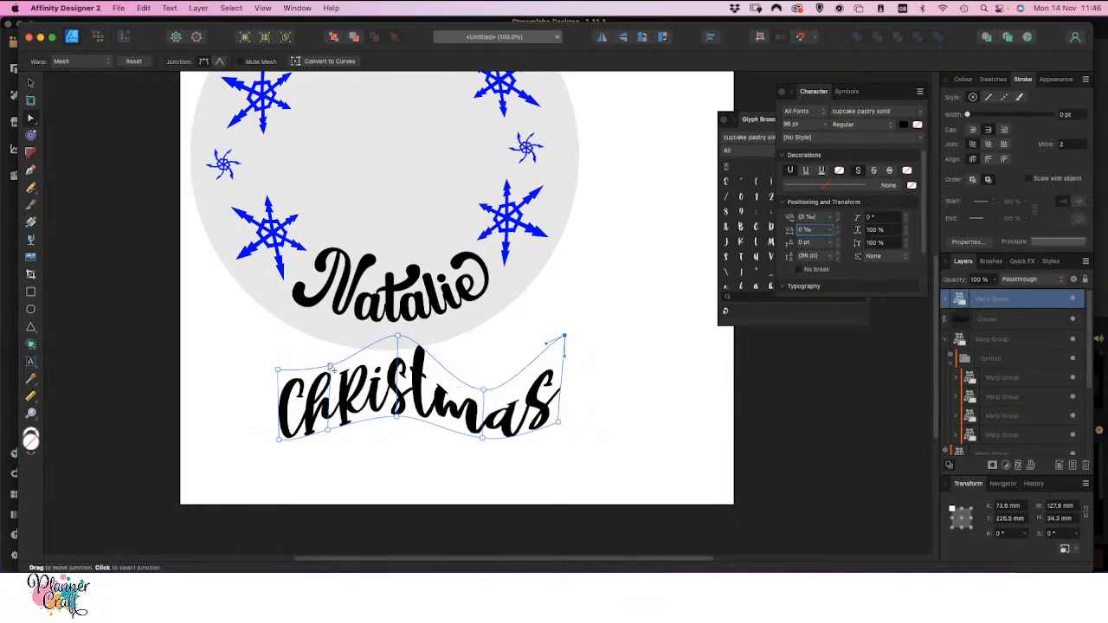
left_click_drag(332, 372, 265, 363)
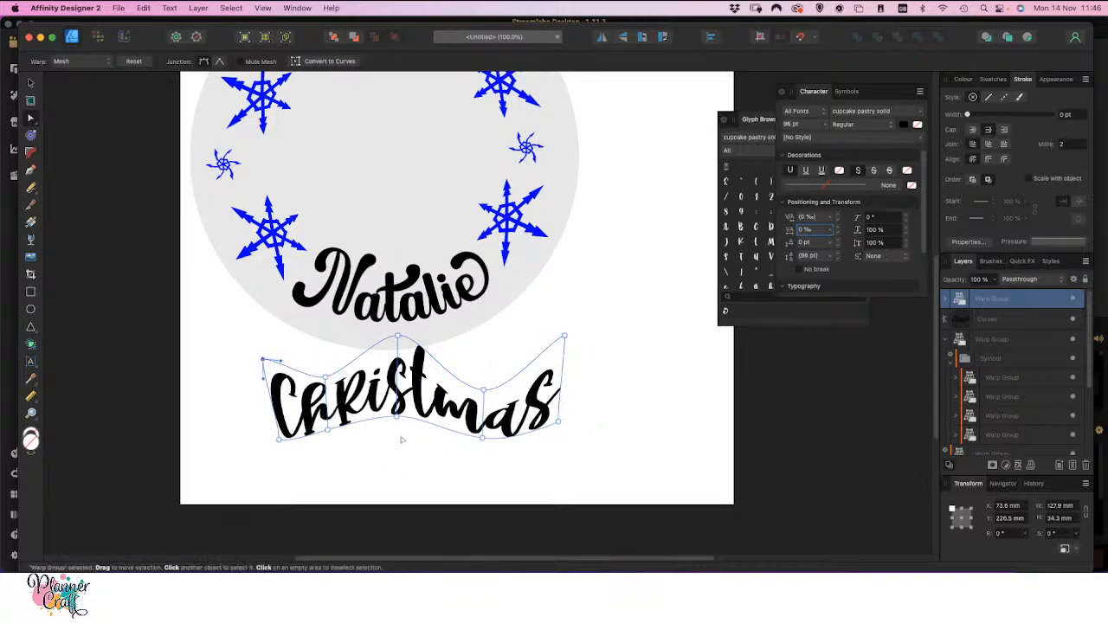
left_click(402, 439)
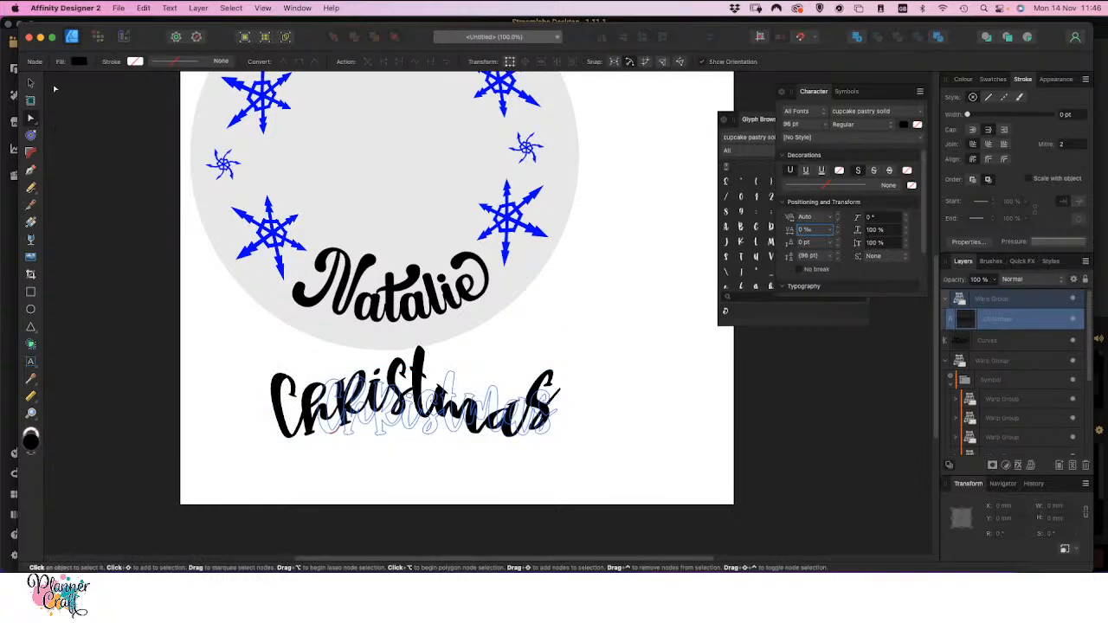
Delete the warped word Christmas below the circle and deselect everything
left_click(30, 83)
left_click(245, 420)
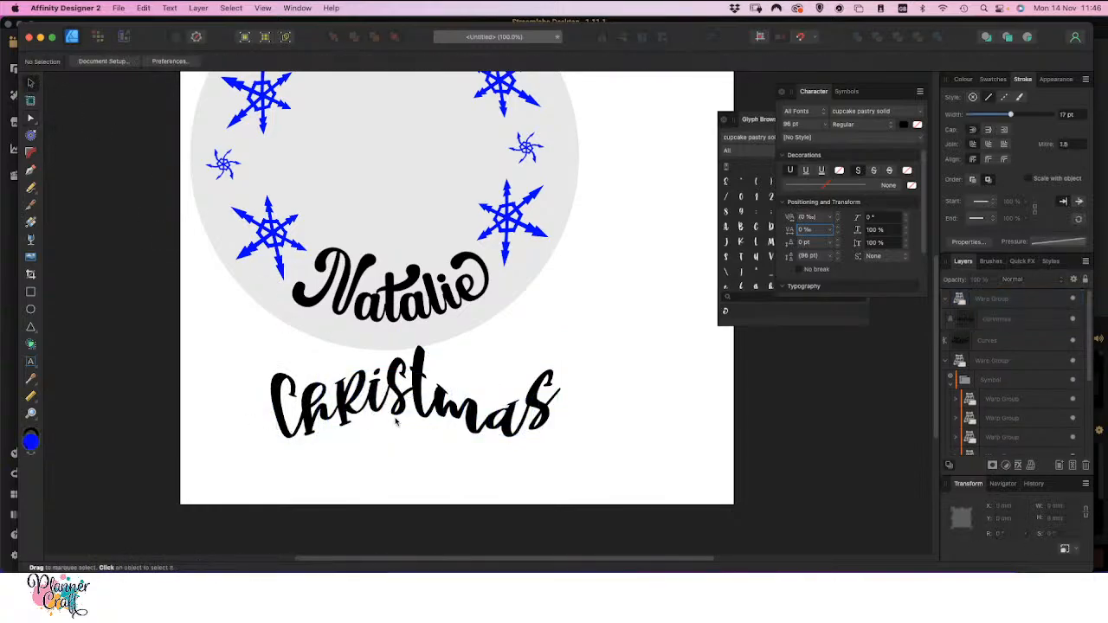
left_click(398, 414)
key("Delete")
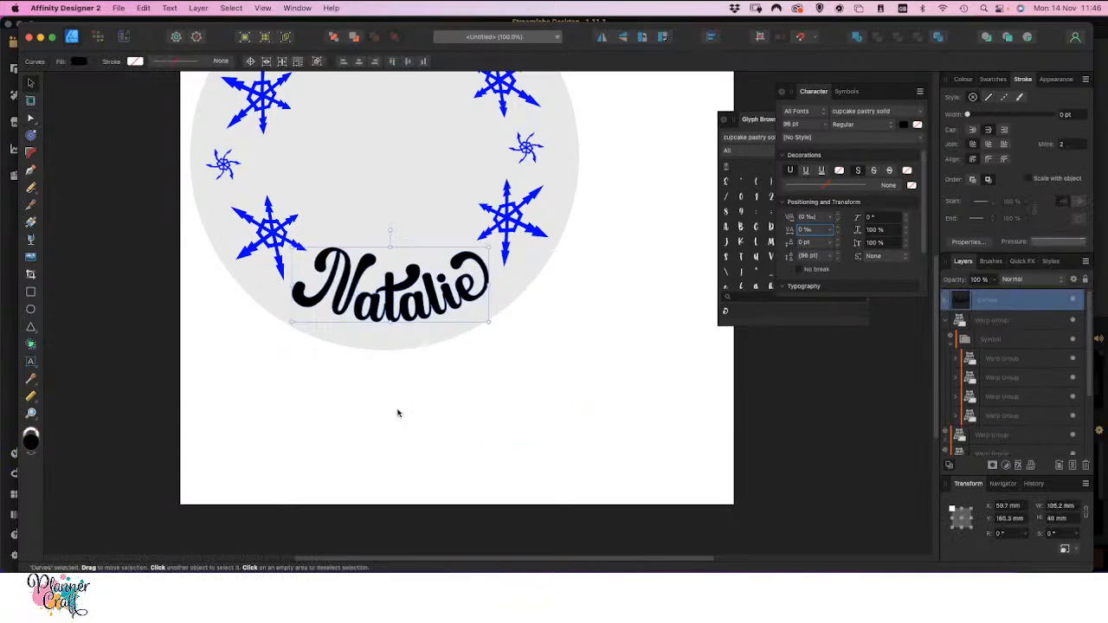
left_click(392, 413)
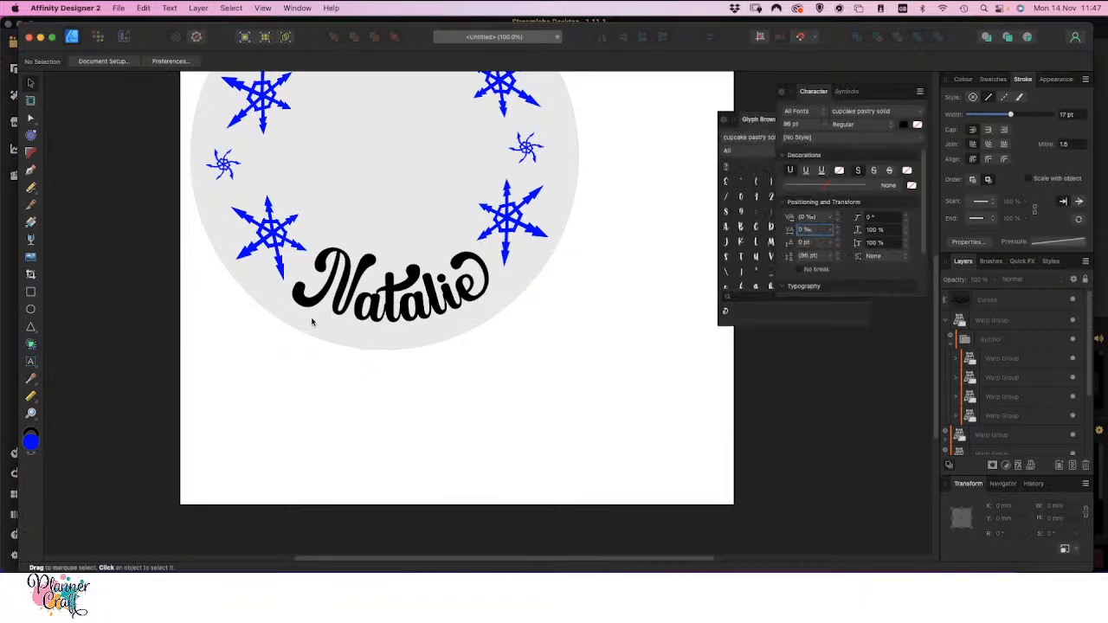
Start exporting the whole document in SVG format with the SVG (for export) preset
scroll(403, 248, "down", 5)
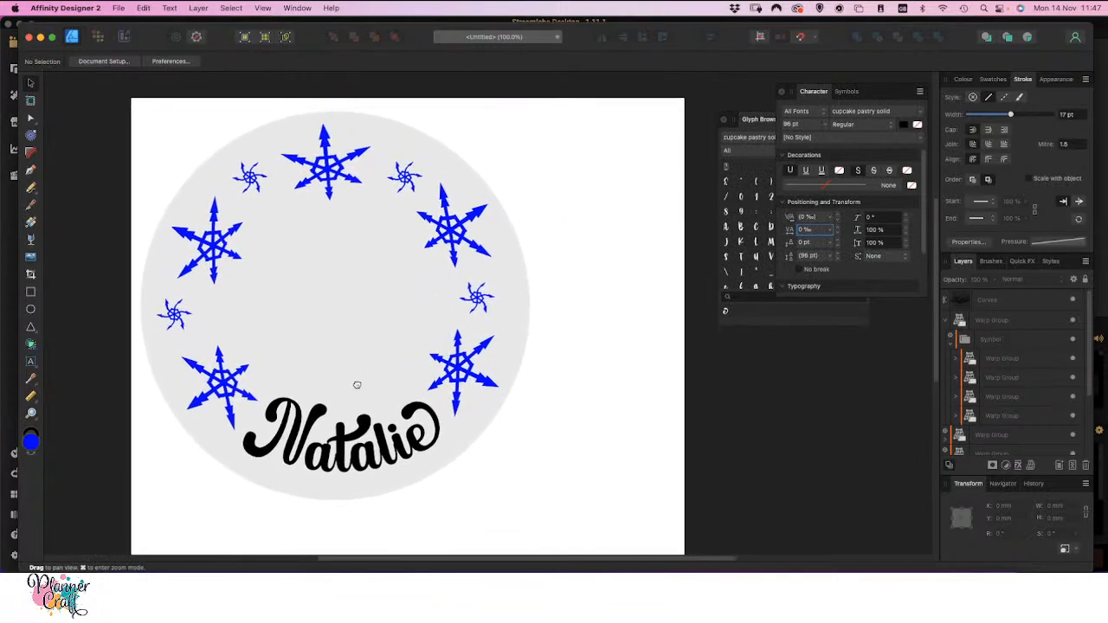
left_click(121, 8)
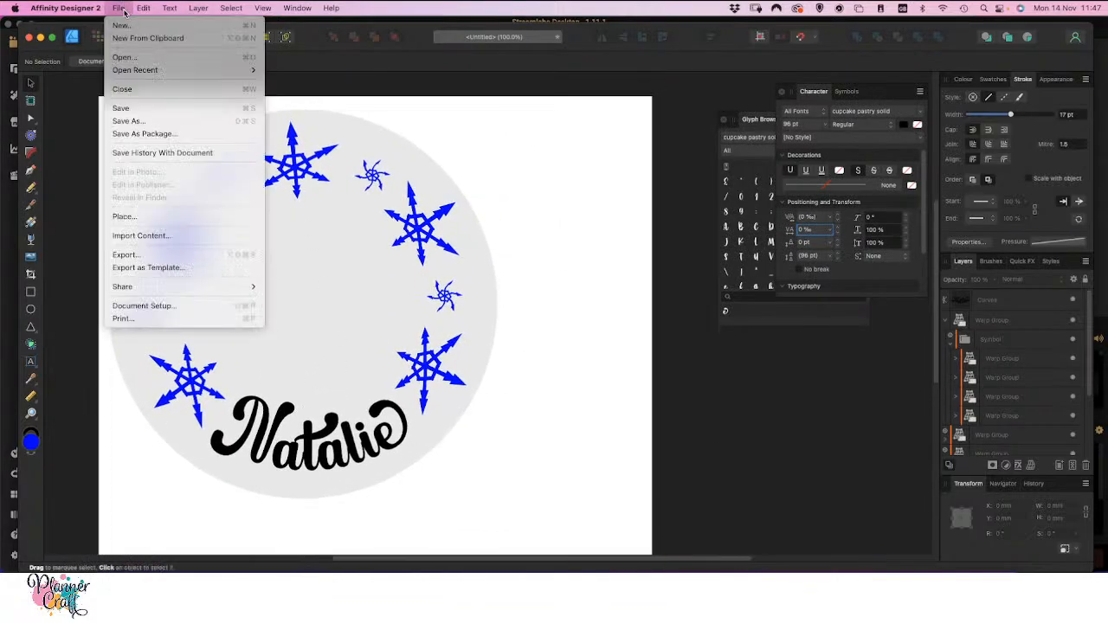
left_click(145, 256)
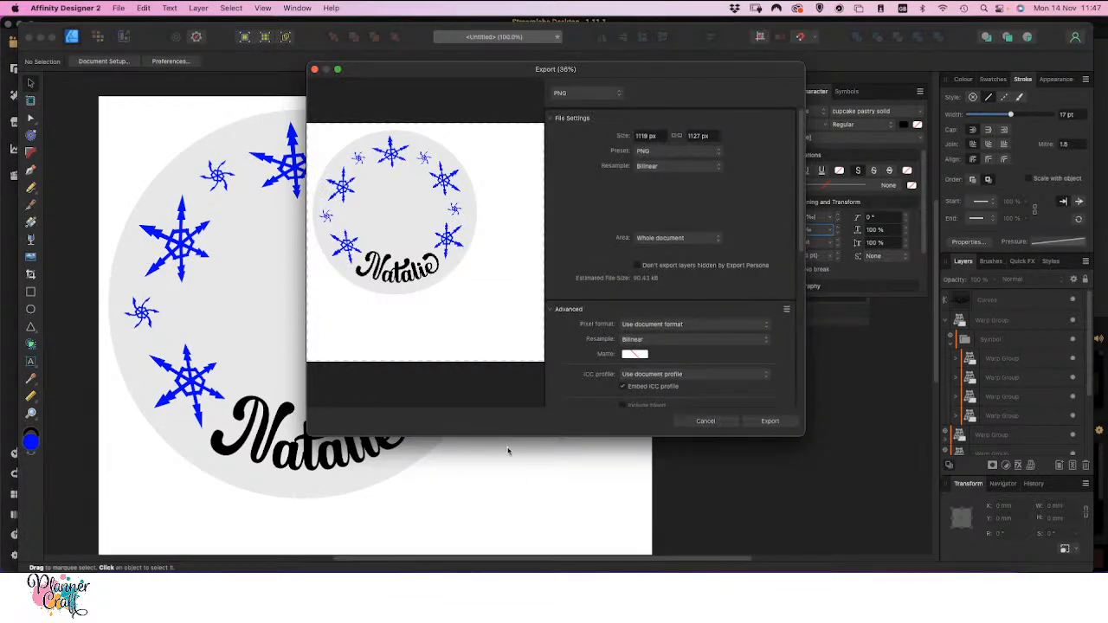
left_click(615, 95)
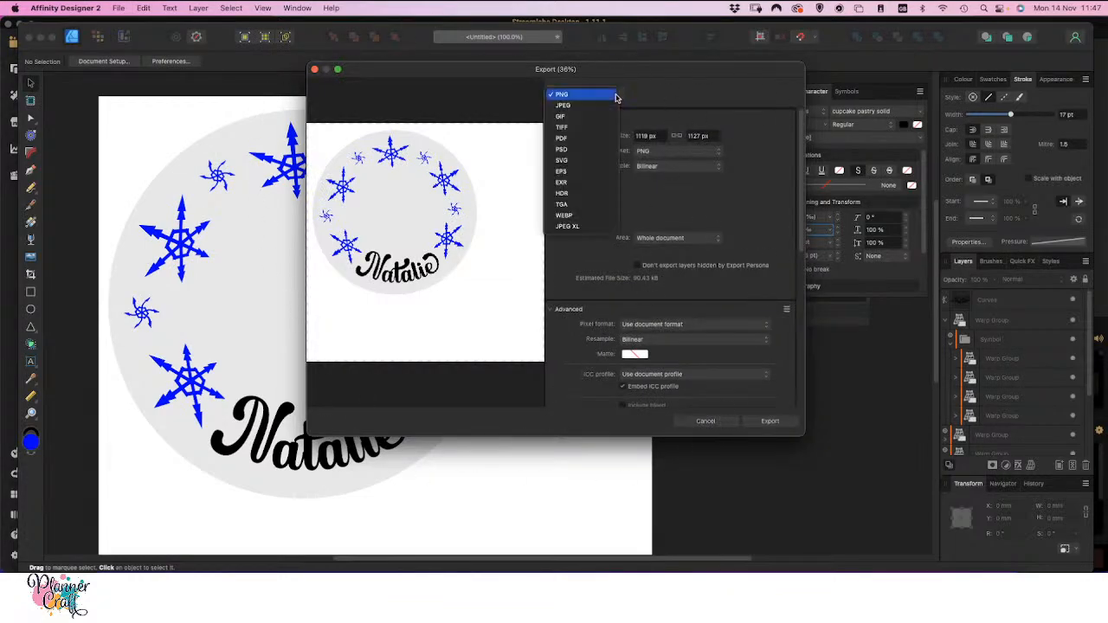
left_click(576, 161)
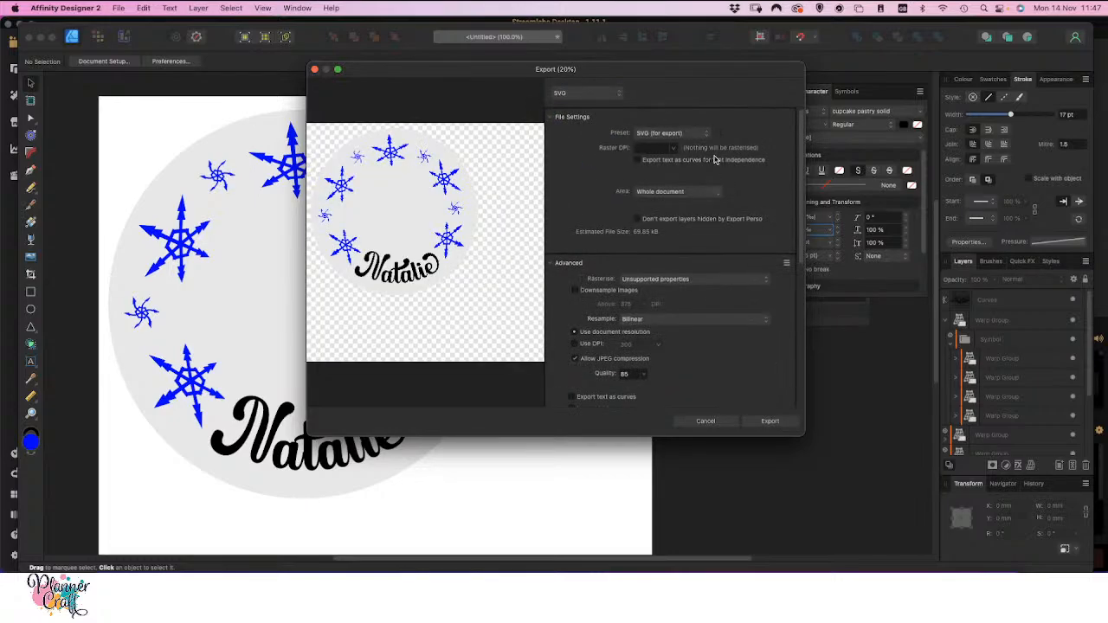
left_click(697, 132)
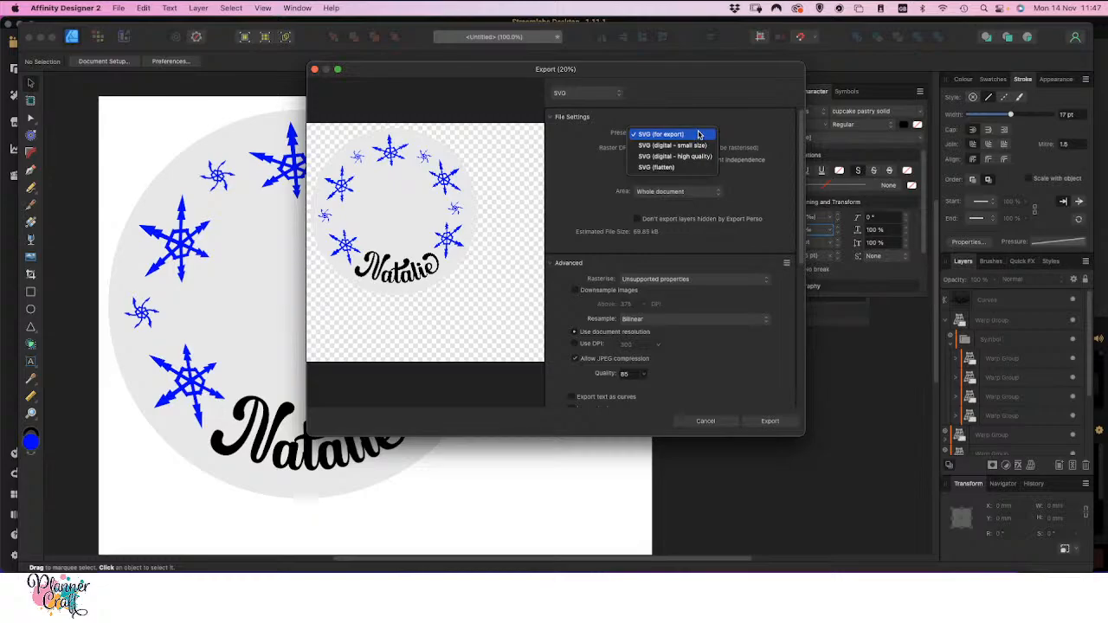
left_click(696, 135)
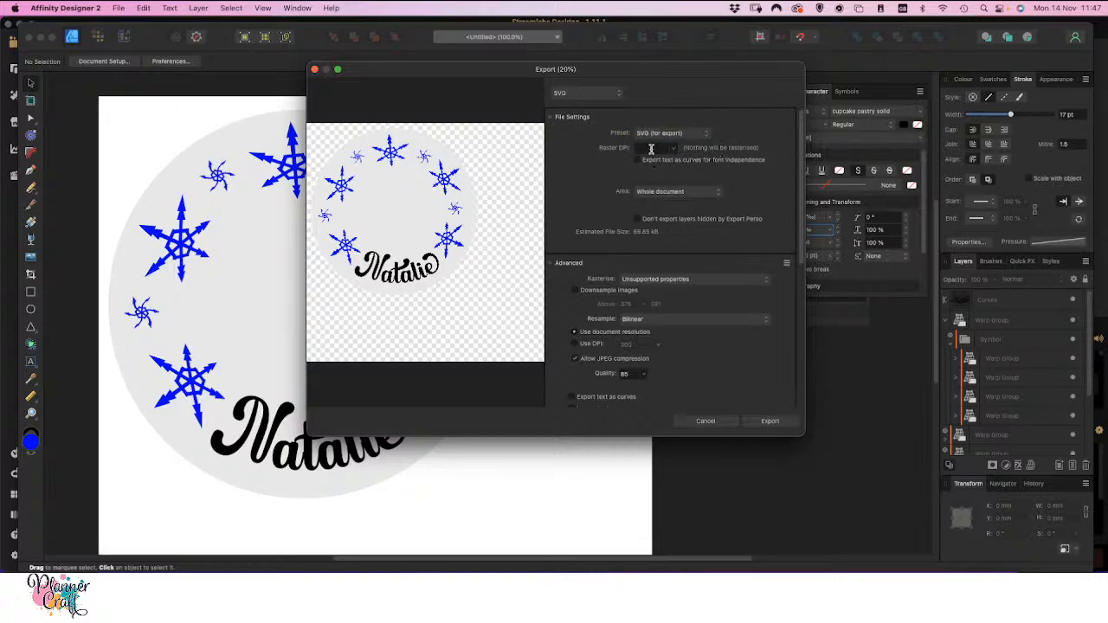
Switch the SVG export from document resolution to a custom resolution of 96 DPI
type("96")
left_click(577, 345)
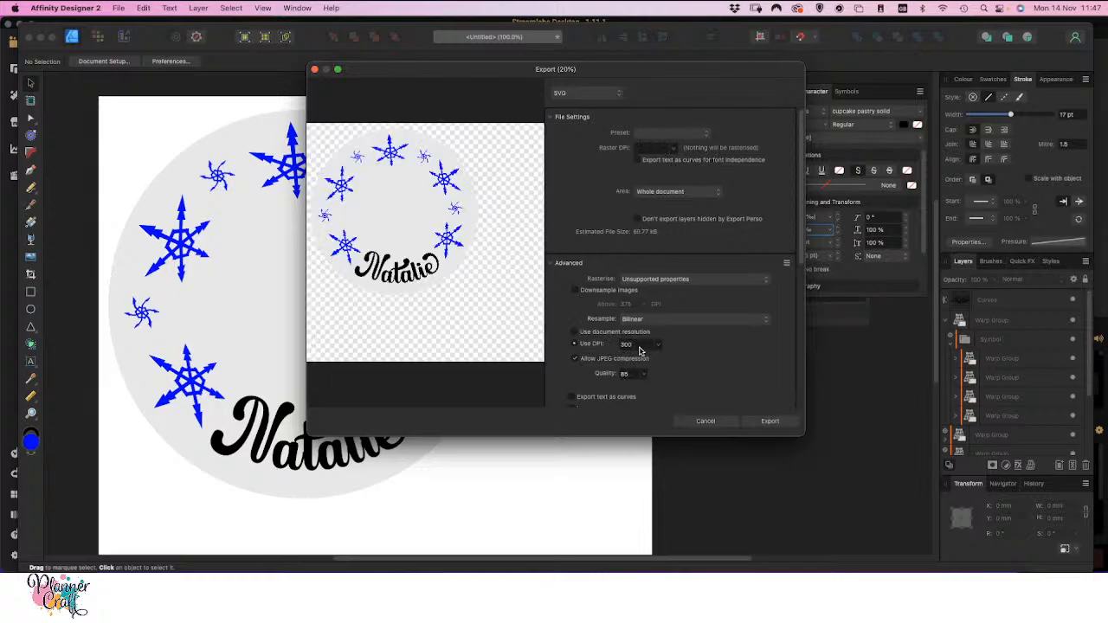
left_click_drag(636, 344, 600, 344)
type("96")
left_click(715, 358)
Enable Export text as curves and Flatten transforms, and turn off Set view box for the SVG export
scroll(705, 363, "down", 5)
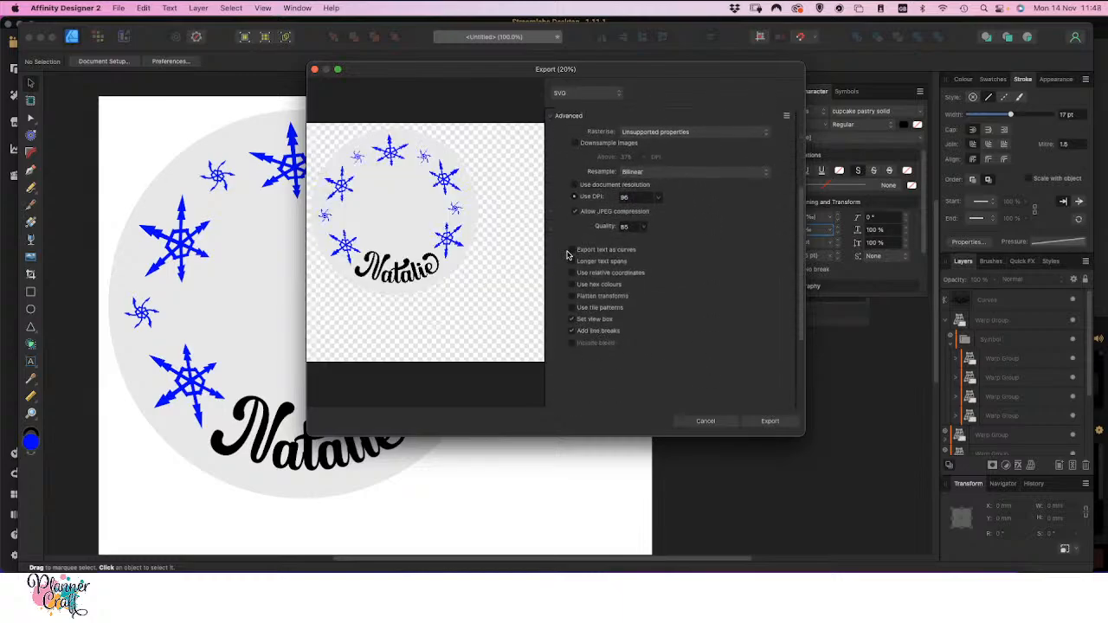
left_click(570, 251)
left_click(571, 329)
left_click(571, 296)
Set the Rasterise option of the SVG export to Nothing and check the remaining advanced options
scroll(584, 187, "up", 4)
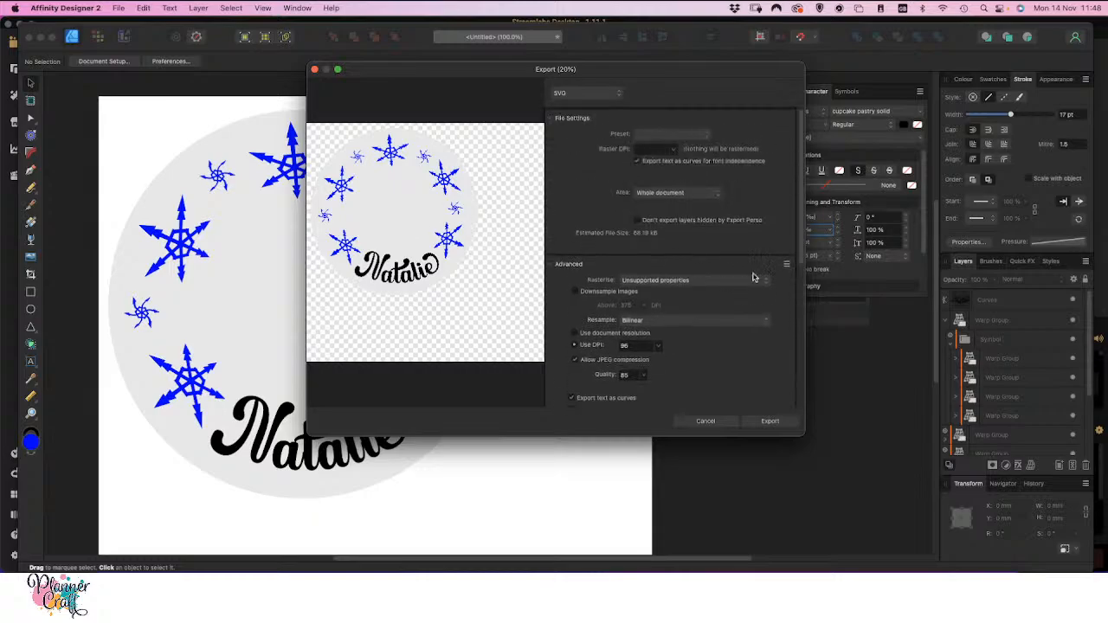
left_click(739, 281)
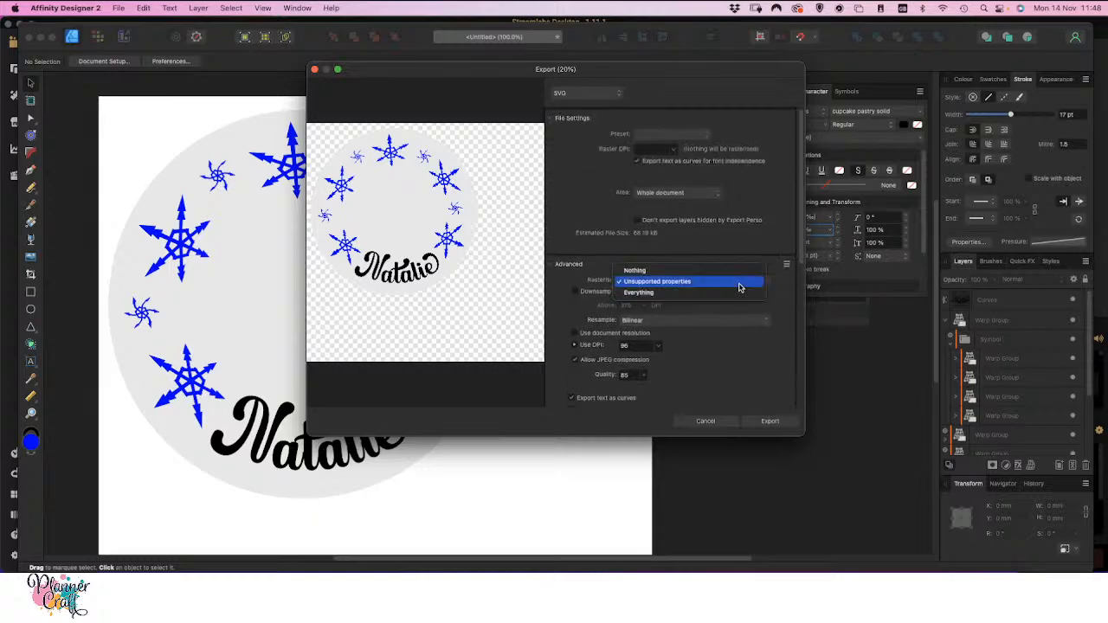
left_click(703, 275)
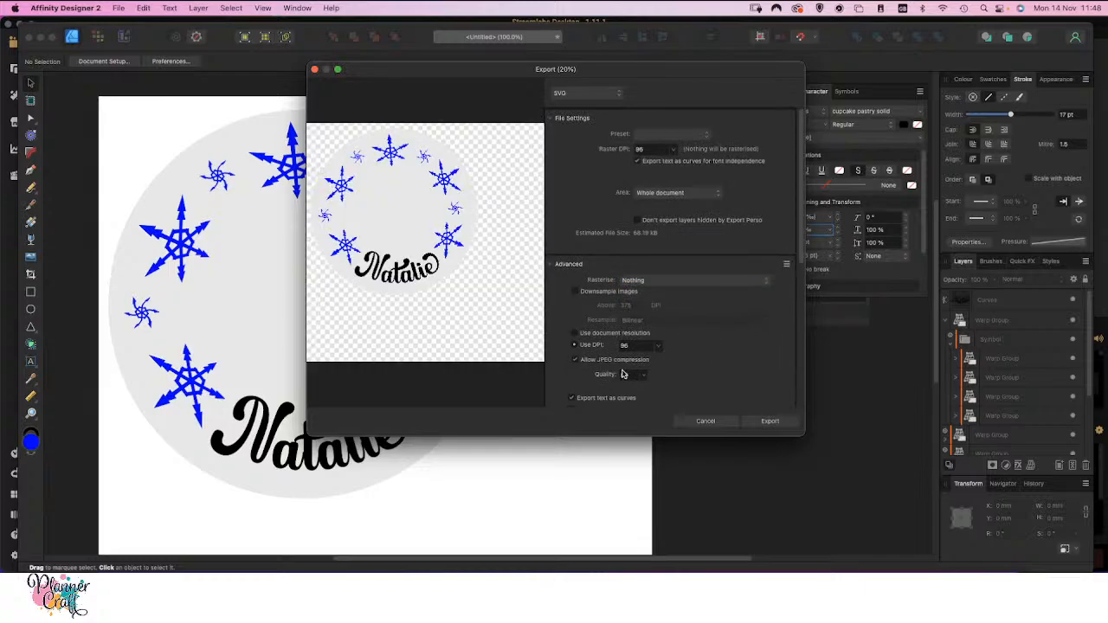
scroll(736, 355, "down", 5)
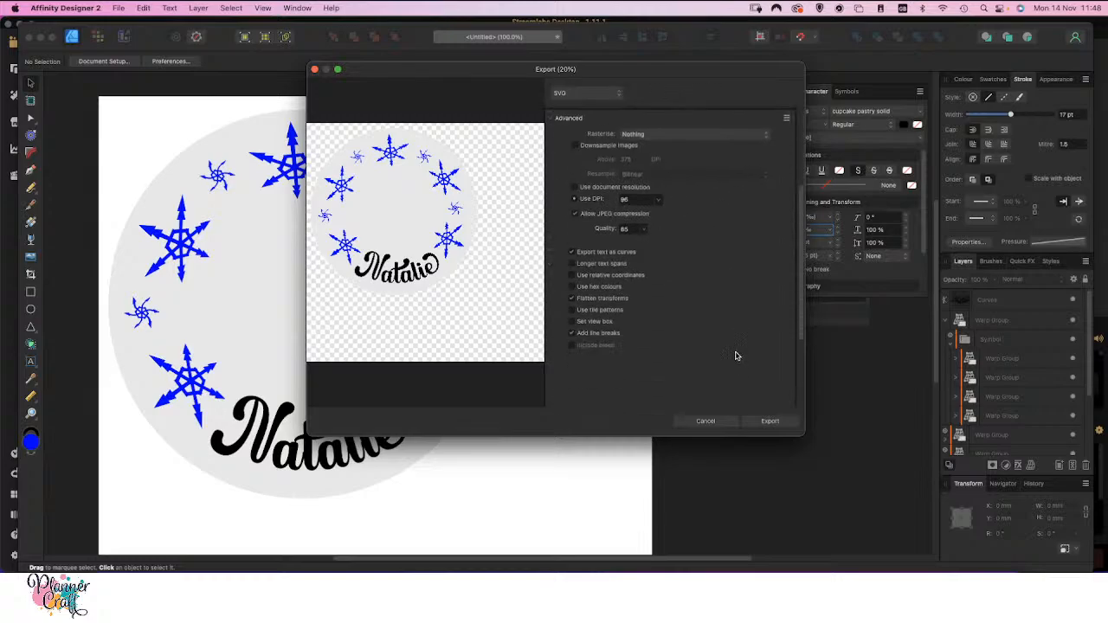
Save the current SVG export settings as a preset named ScanNCut
scroll(736, 356, "up", 5)
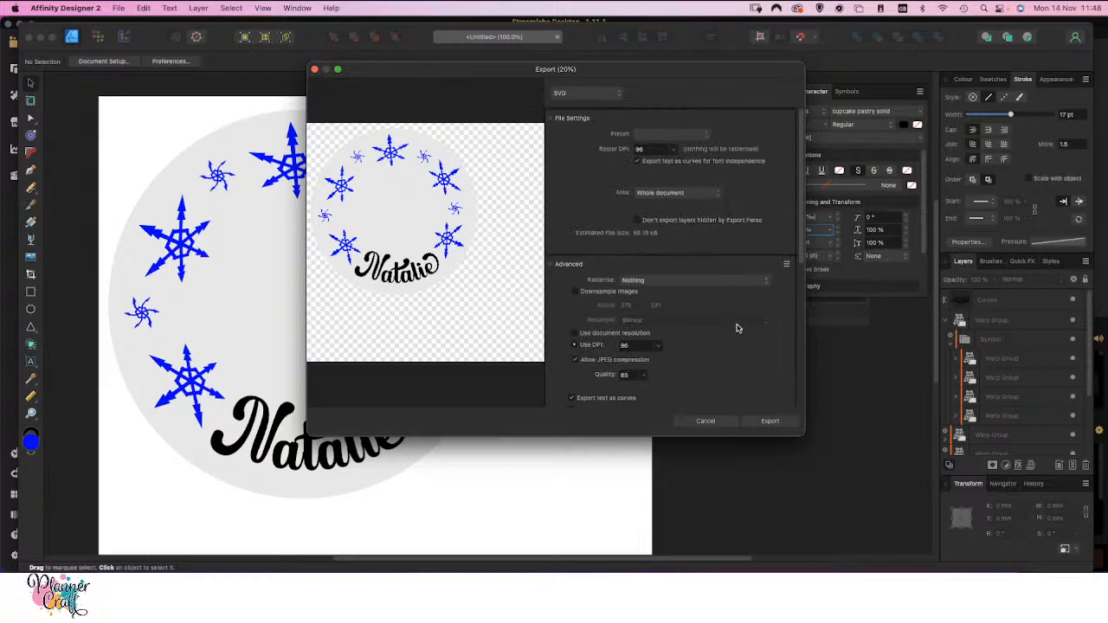
left_click(786, 264)
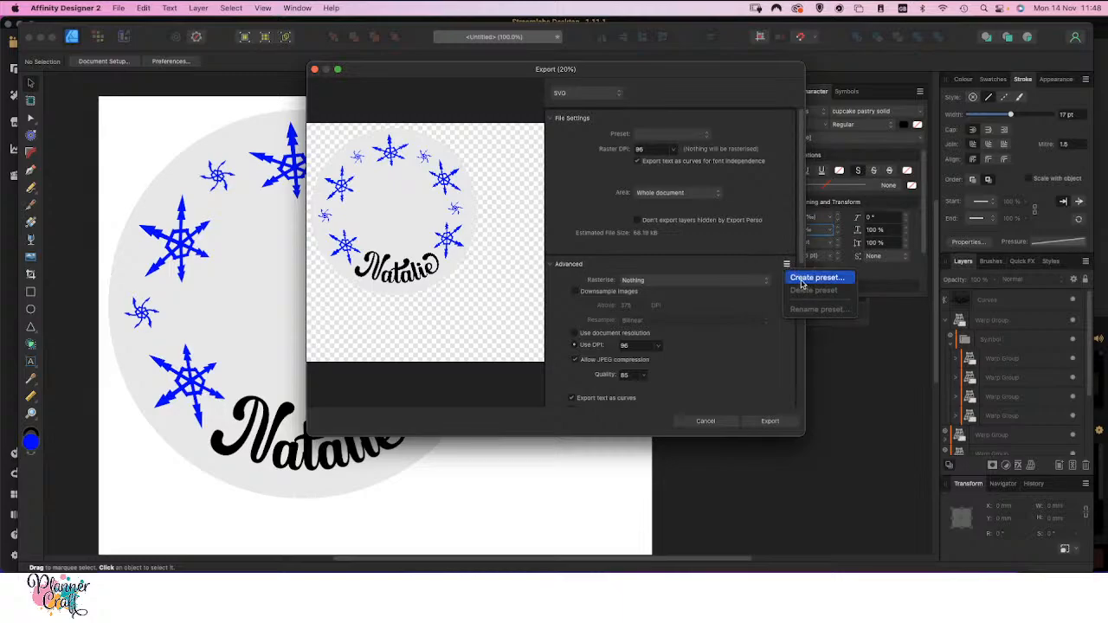
left_click(801, 280)
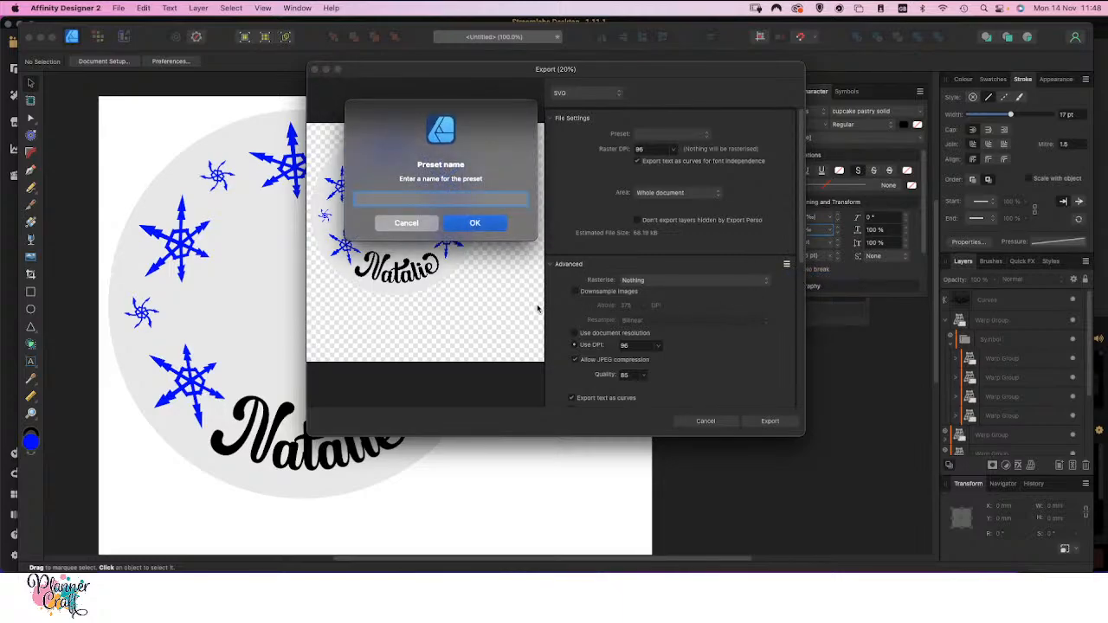
type("ScanNCut")
left_click(448, 227)
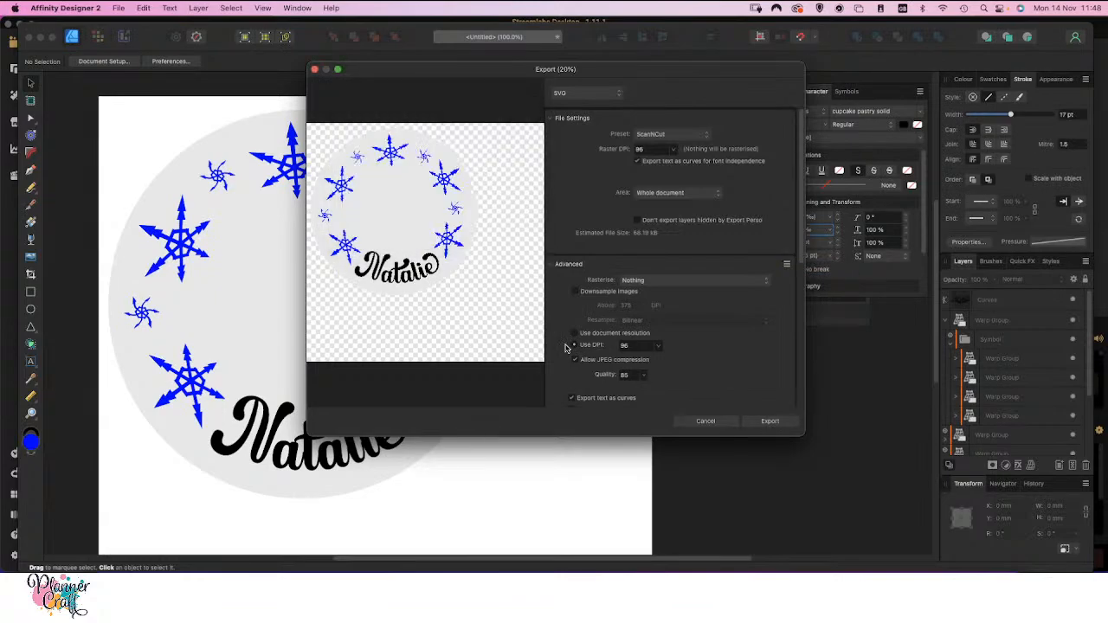
Proceed with the export, naming the file Side Plate and choosing the Stream folder on the Desktop as its location
left_click(770, 421)
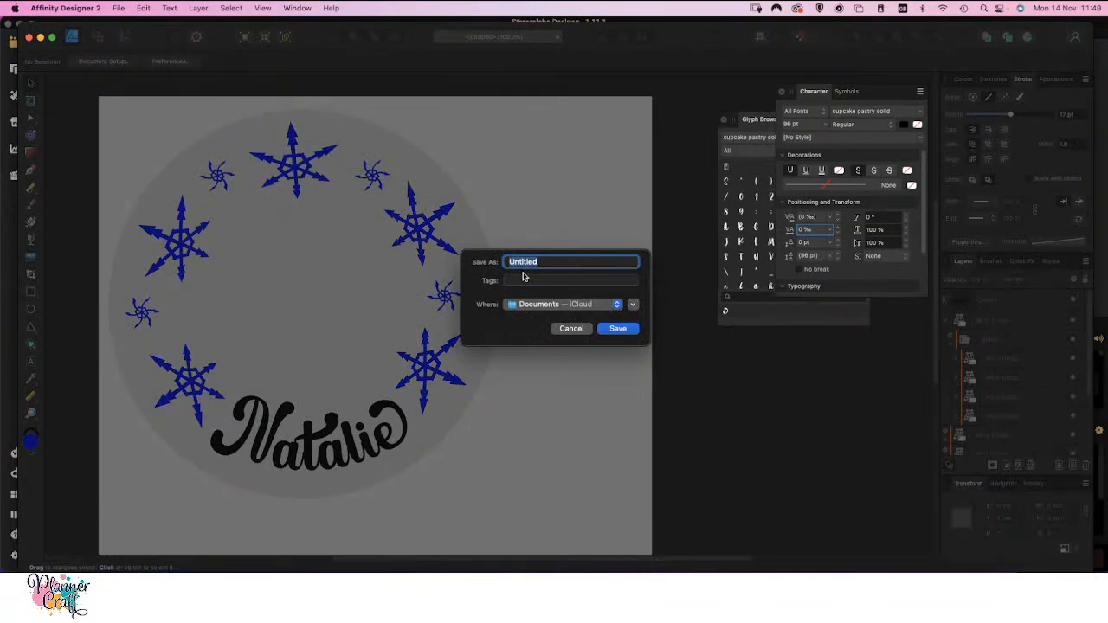
type("Side Plate")
left_click(559, 308)
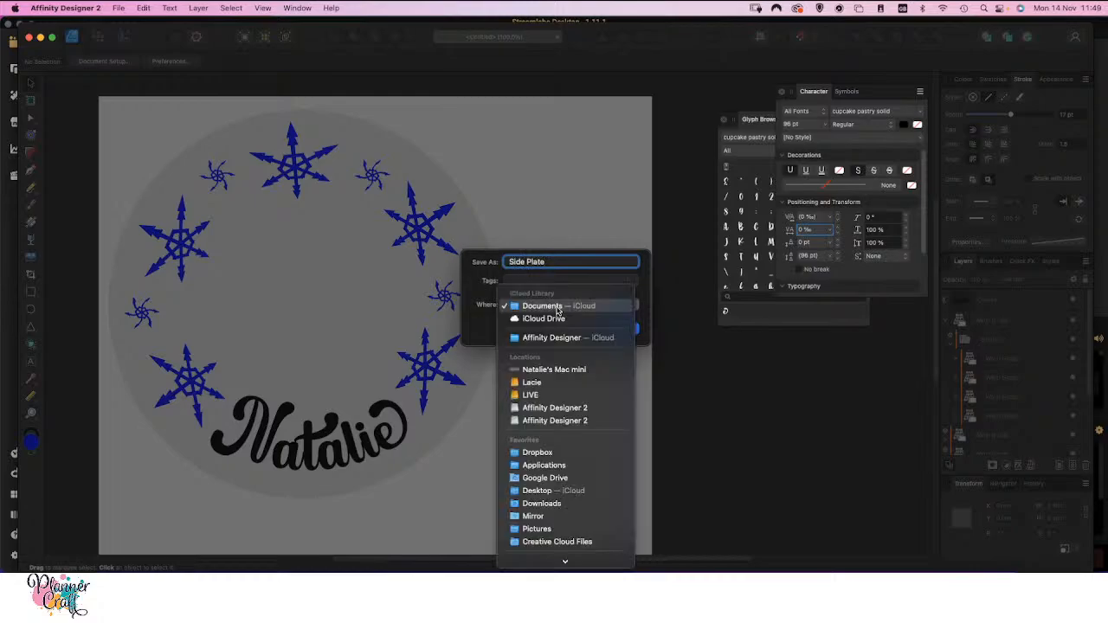
mouse_move(547, 558)
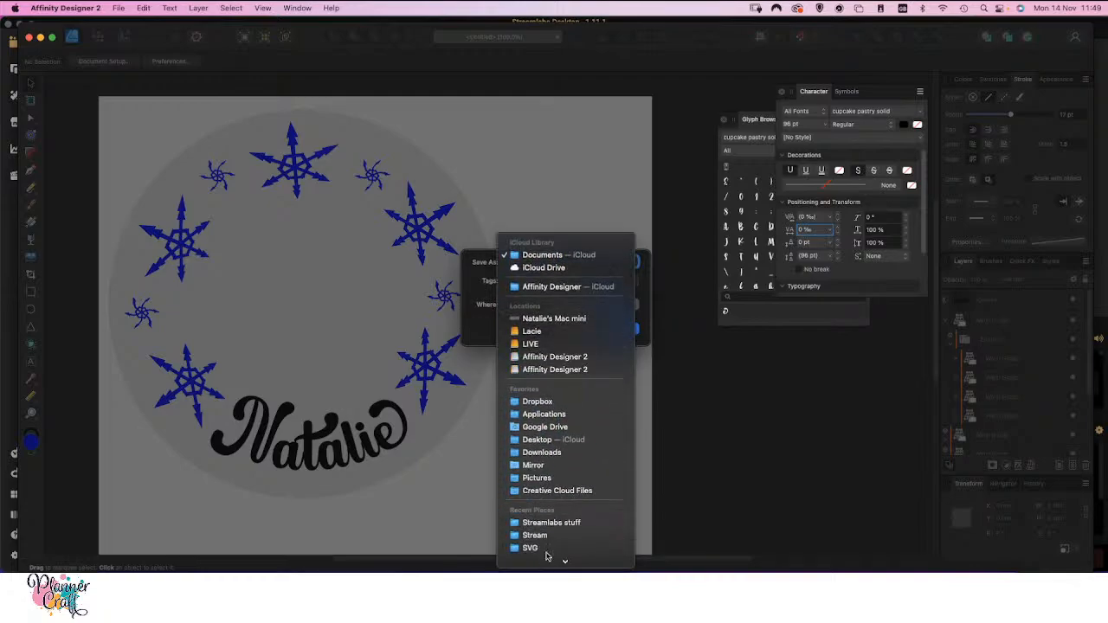
left_click(548, 441)
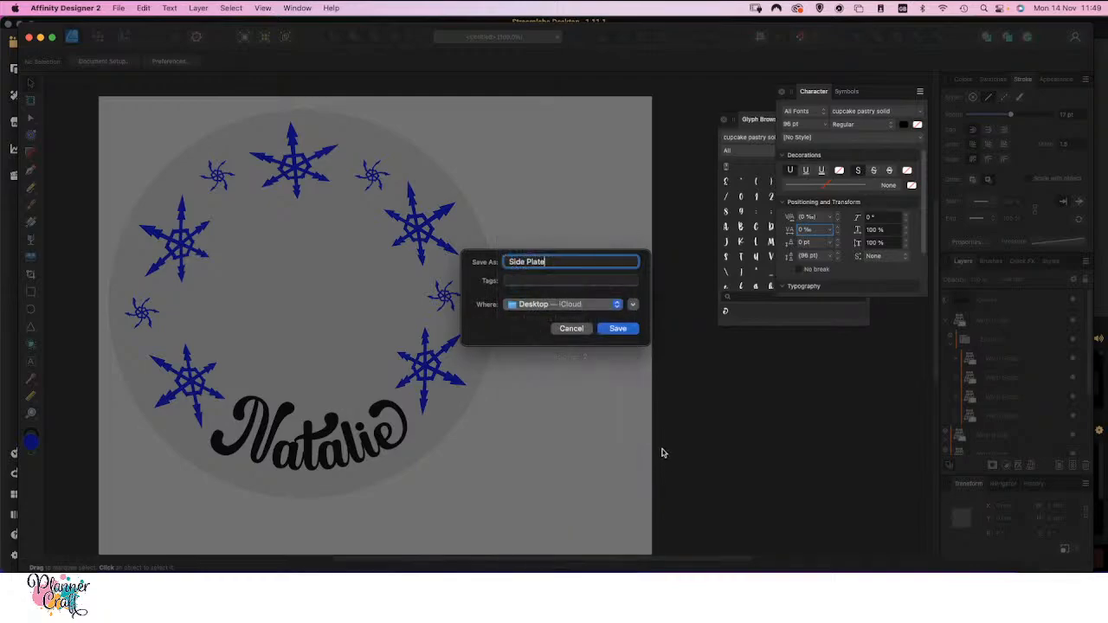
left_click(633, 305)
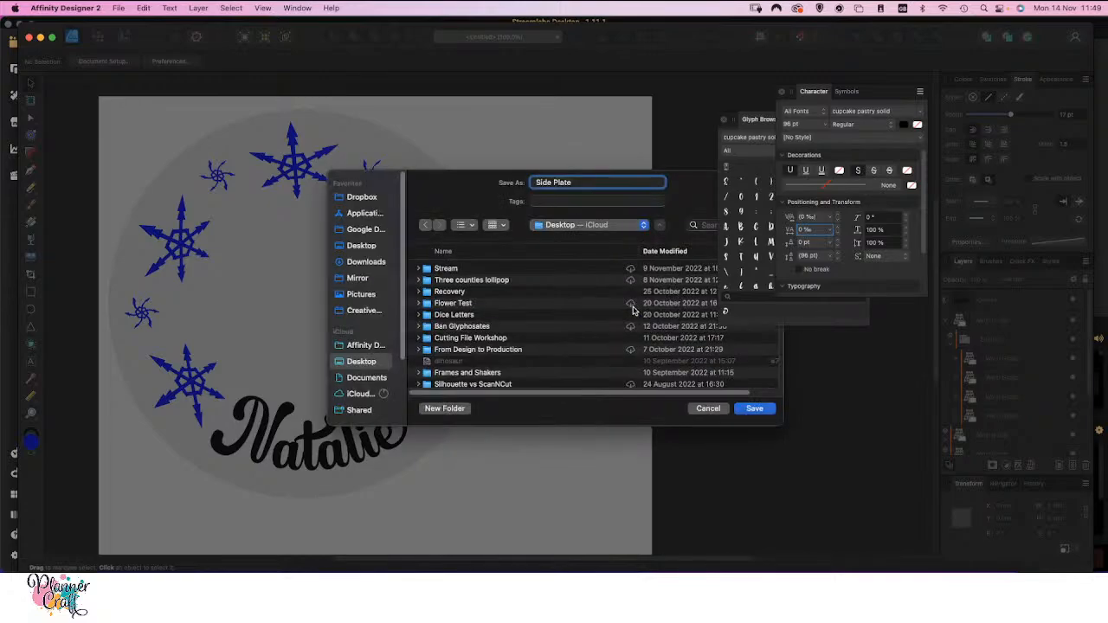
double_click(446, 268)
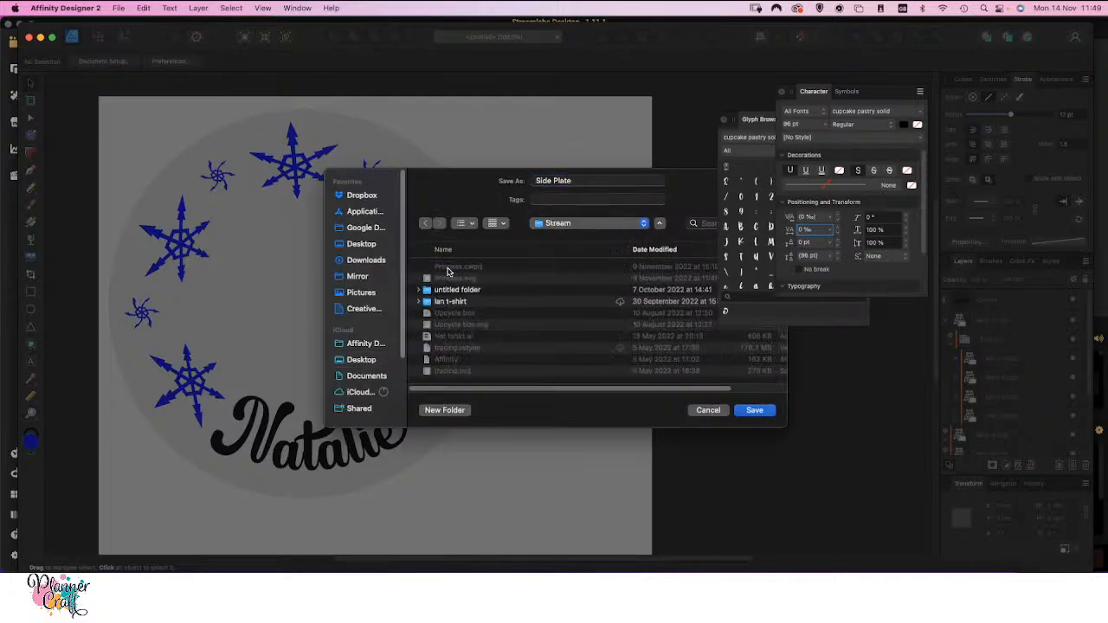
Create a folder named Vinyl Side Plate inside Stream and save the exported SVG in it
left_click(446, 412)
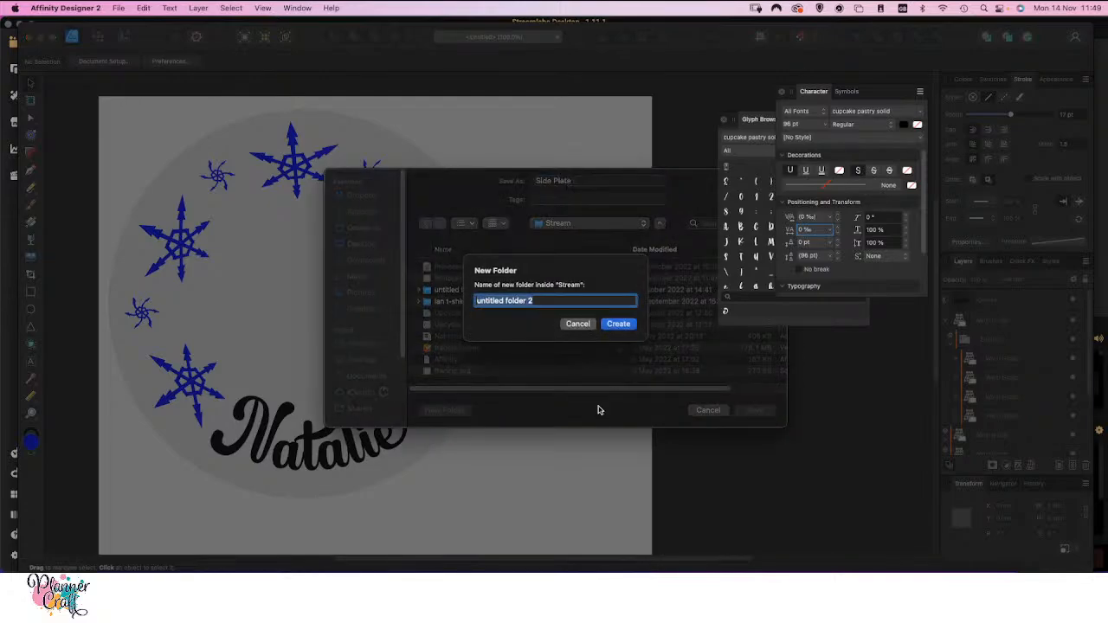
type("V")
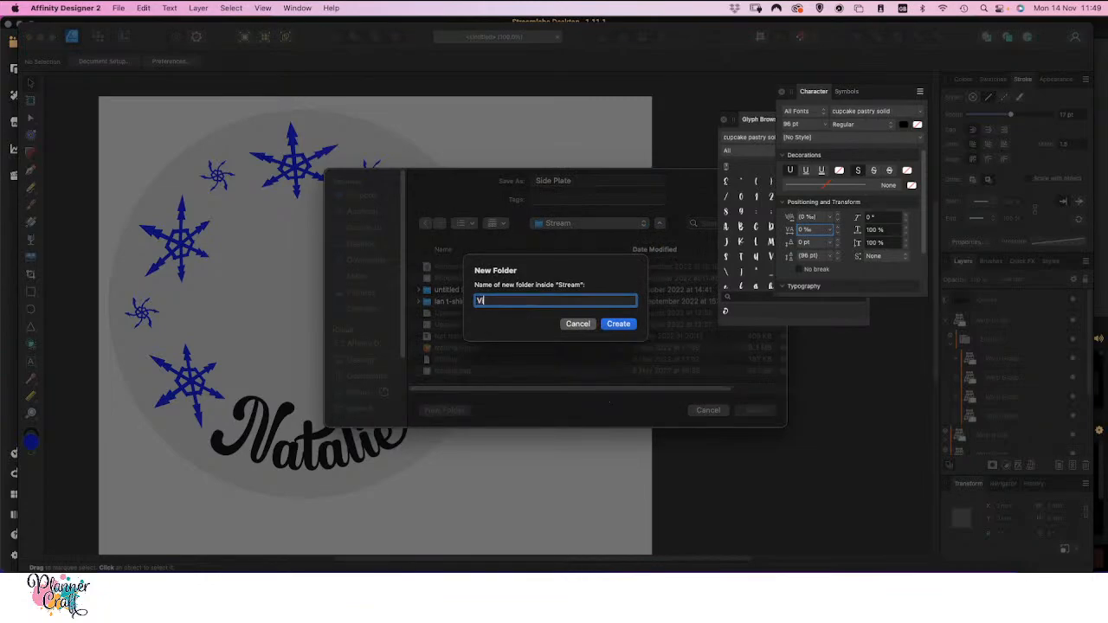
type("inyl Side Plate")
key("Return")
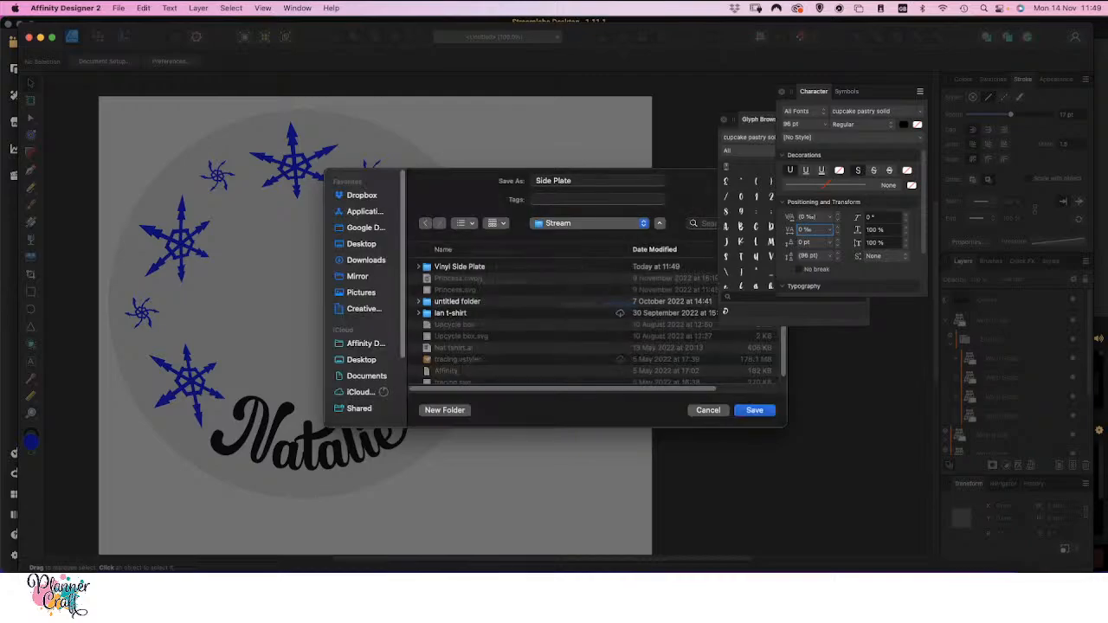
left_click(755, 410)
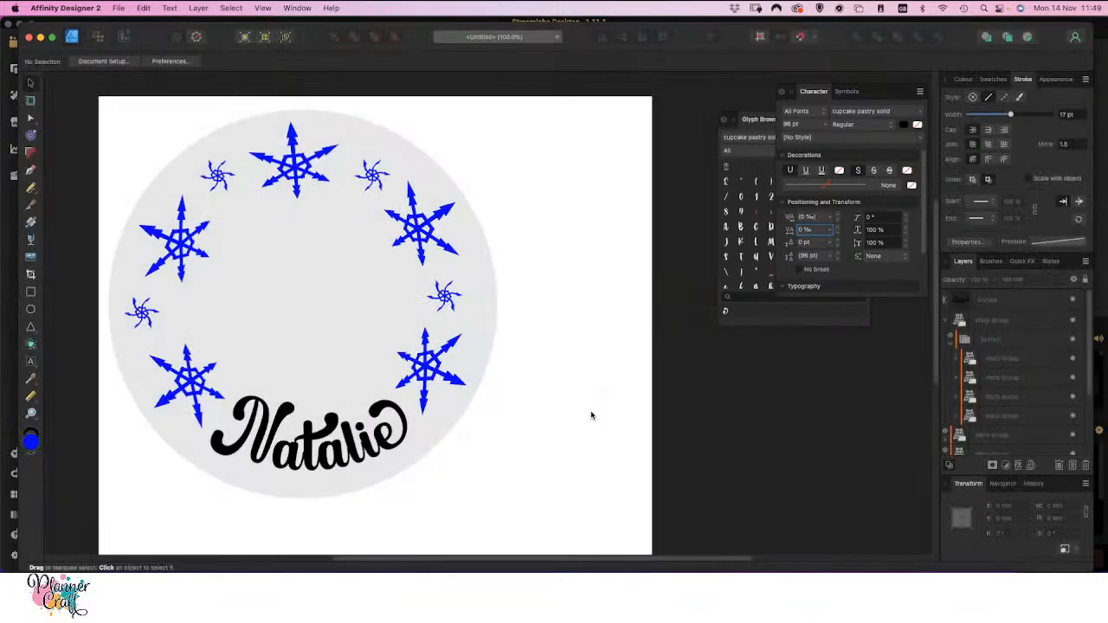
Save the document under the name Side Plate in the Vinyl Side Plate folder, acknowledging the alert
left_click(120, 9)
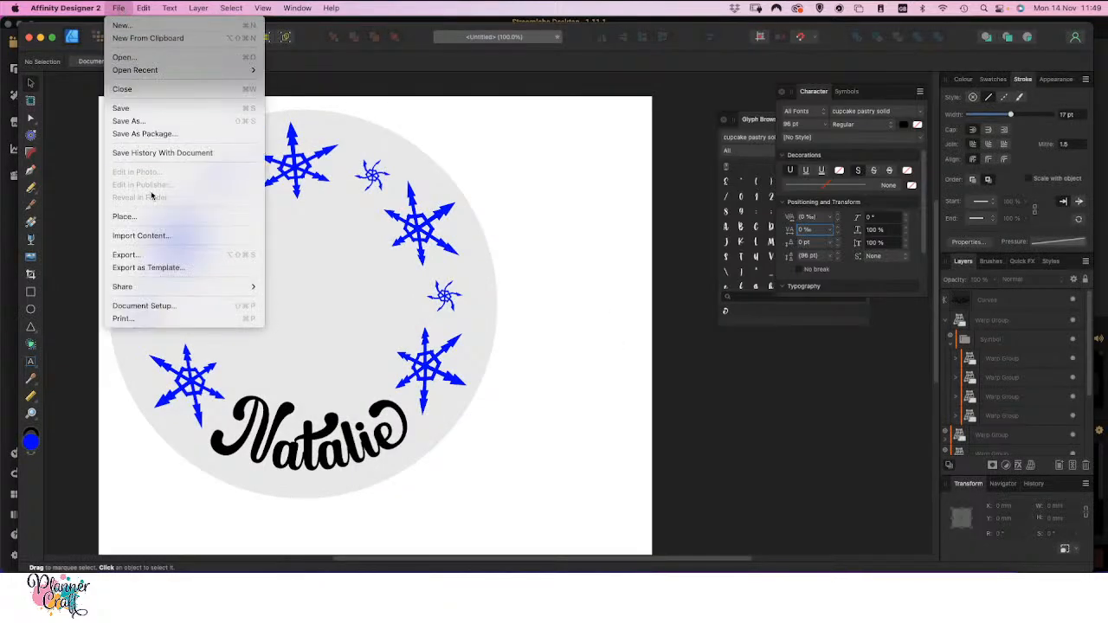
left_click(155, 121)
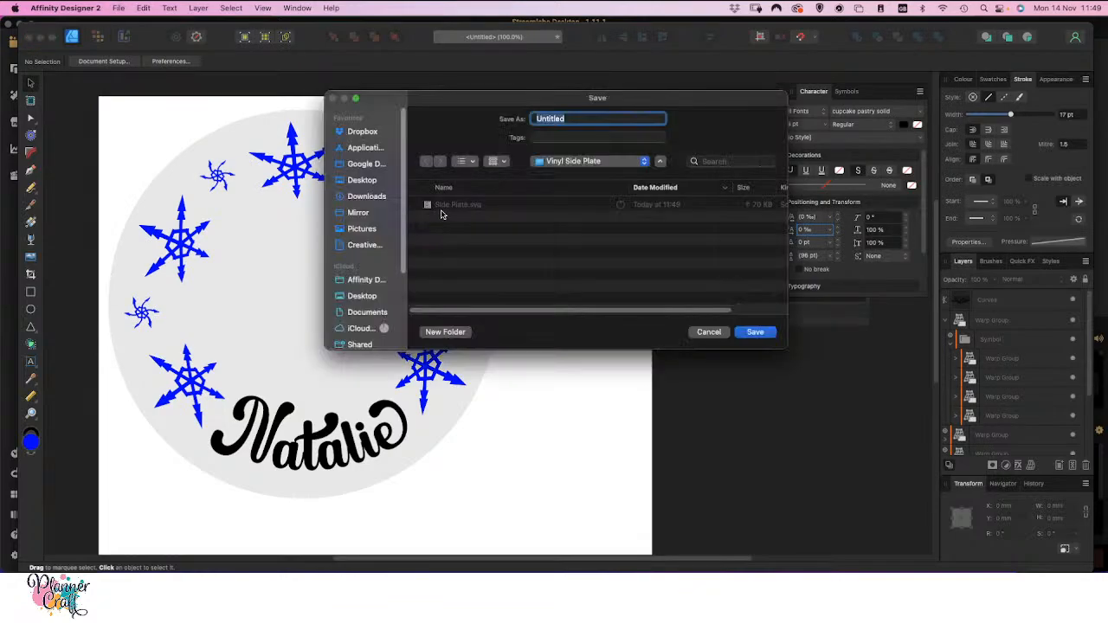
left_click(452, 206)
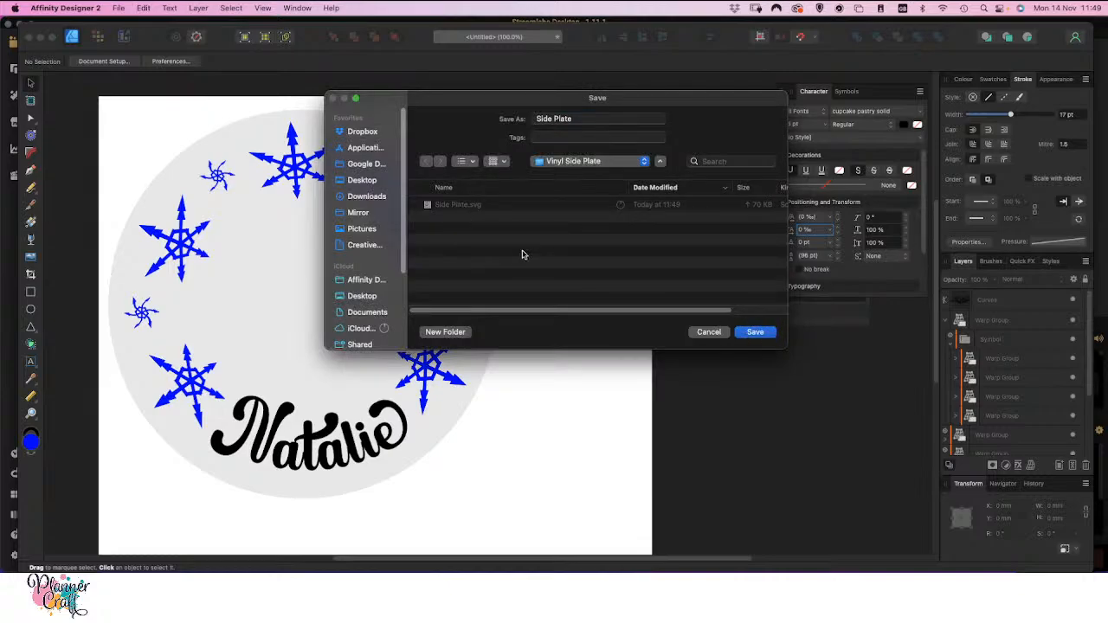
left_click(762, 334)
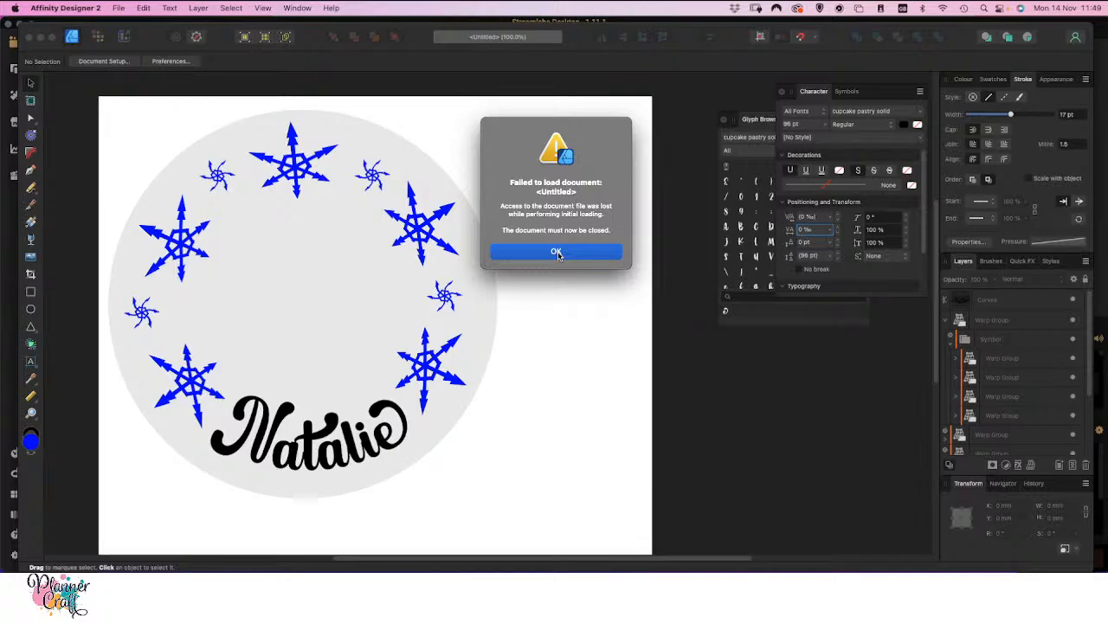
left_click(557, 251)
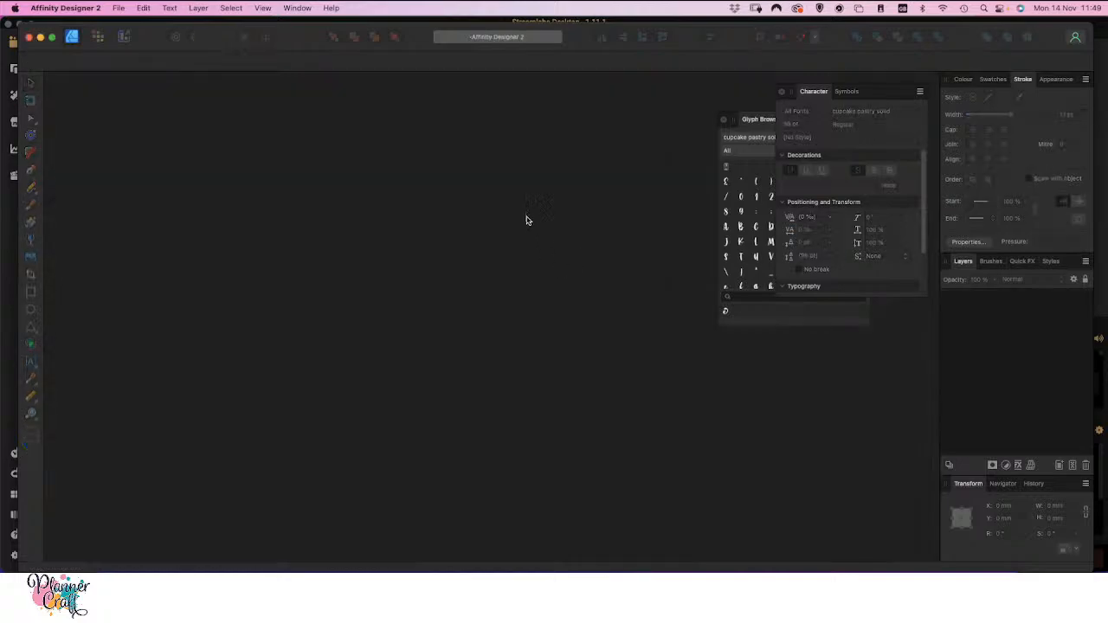
Reopen the most recent document from the list of recently used files
left_click(119, 8)
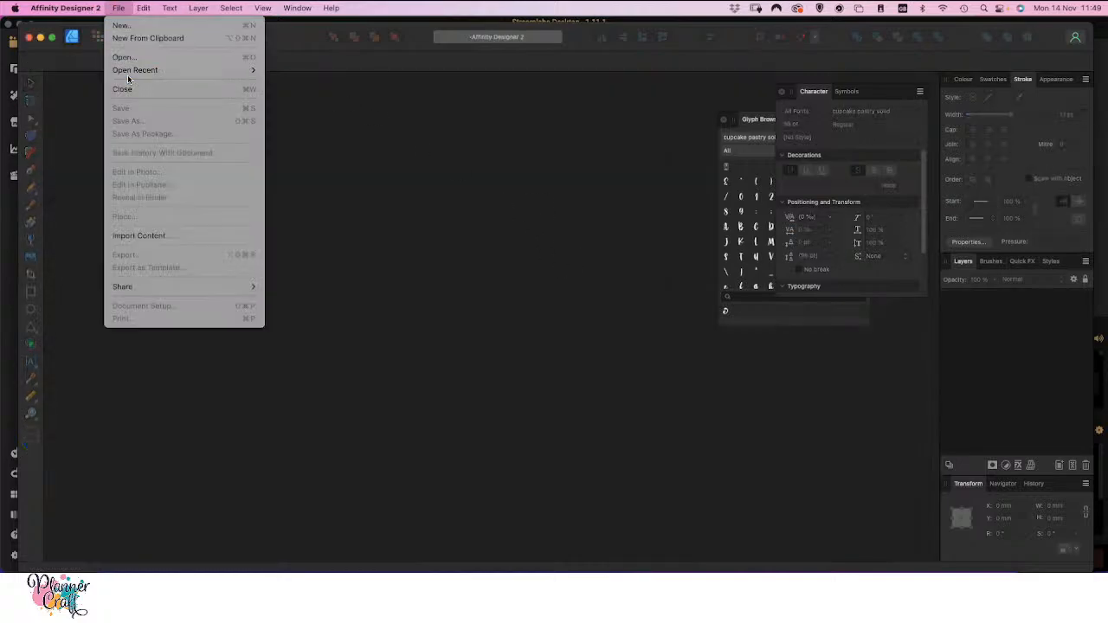
mouse_move(130, 70)
left_click(308, 74)
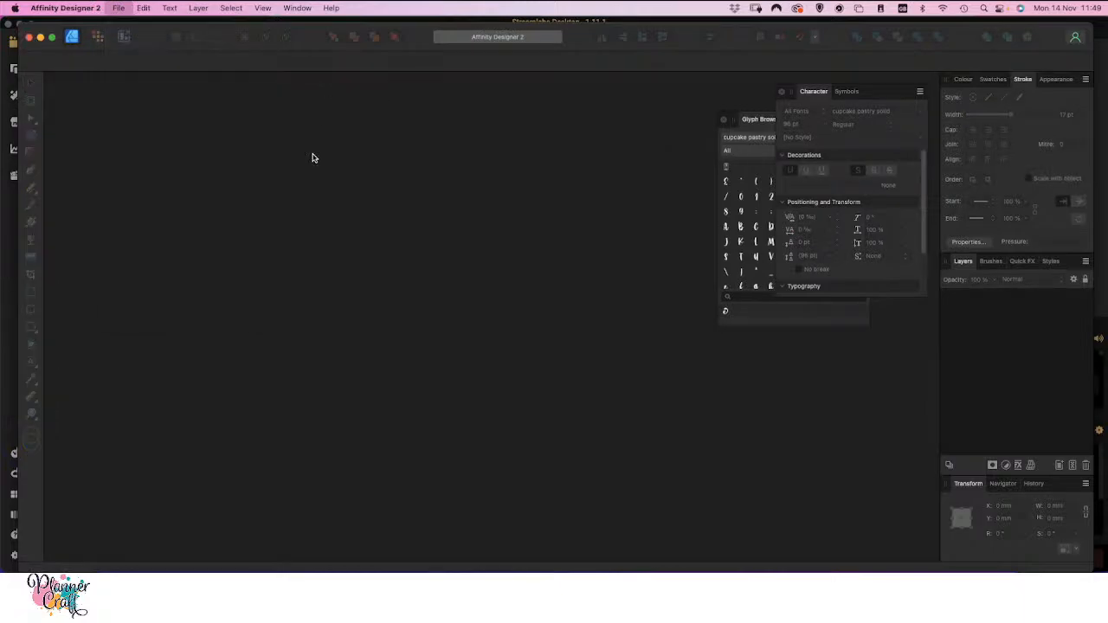